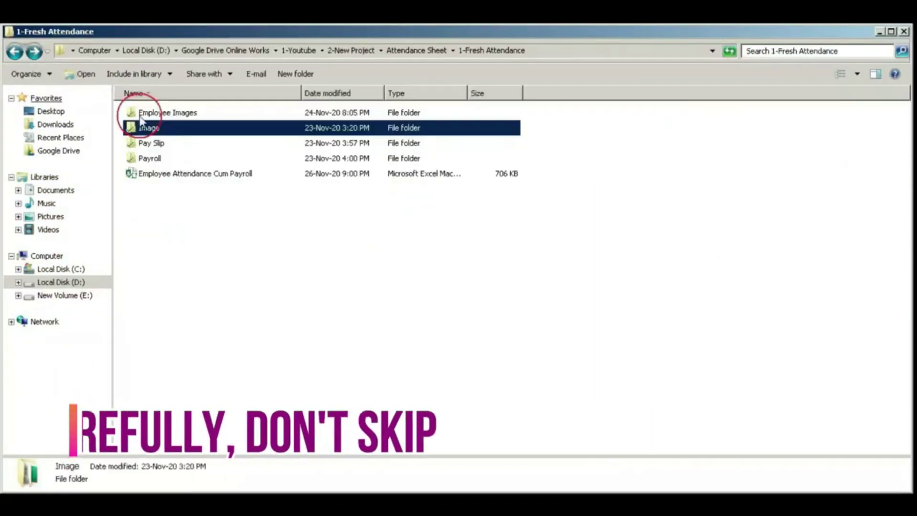
# - Open the Employee Attendance Cum Payroll workbook and log in with an employee ID and password
pyautogui.click(131, 159)
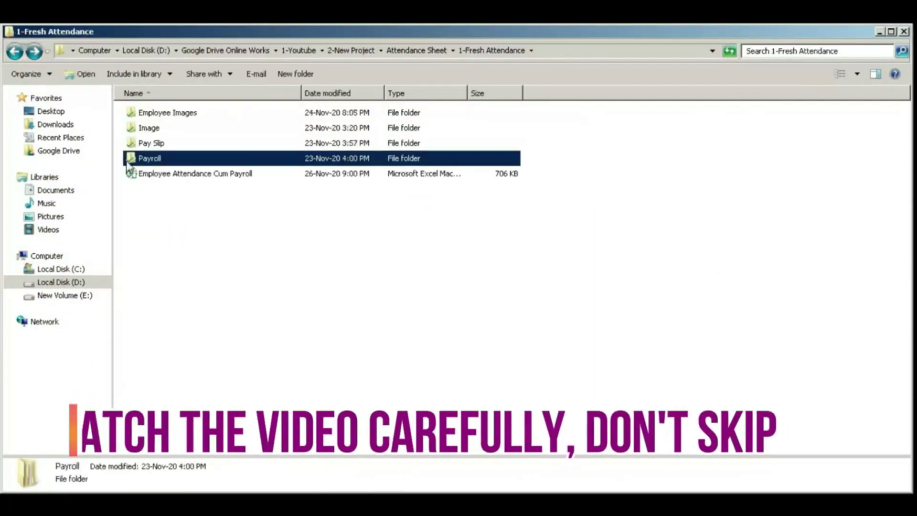
pyautogui.doubleClick(132, 173)
pyautogui.click(543, 234)
pyautogui.write('Emp001')
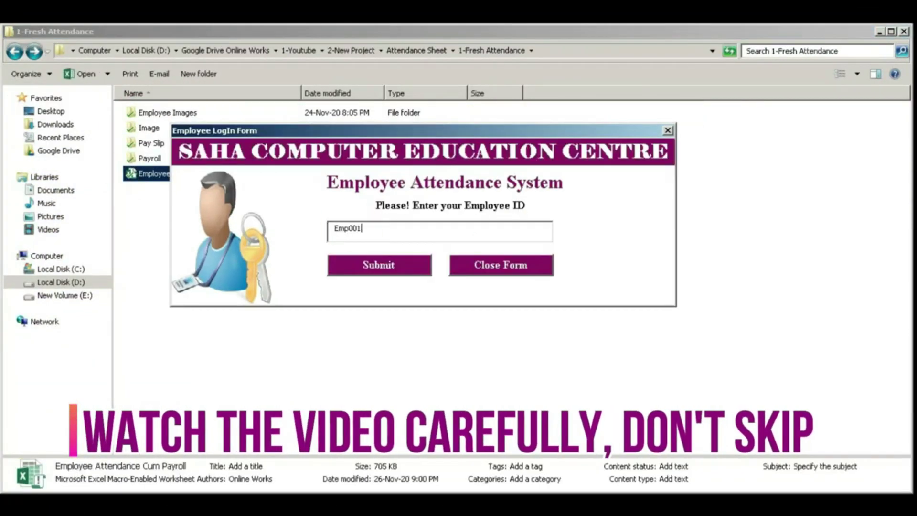
pyautogui.press('Return')
pyautogui.click(616, 266)
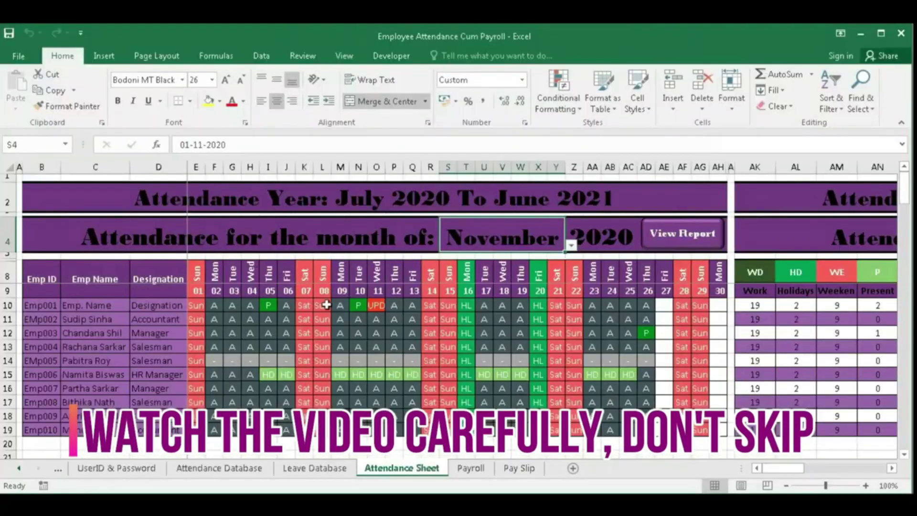
# - Browse the Attendance Database and Attendance Sheet, then view the report month list
pyautogui.click(7, 333)
pyautogui.click(430, 337)
pyautogui.click(220, 469)
pyautogui.click(415, 471)
pyautogui.click(19, 469)
pyautogui.click(19, 469)
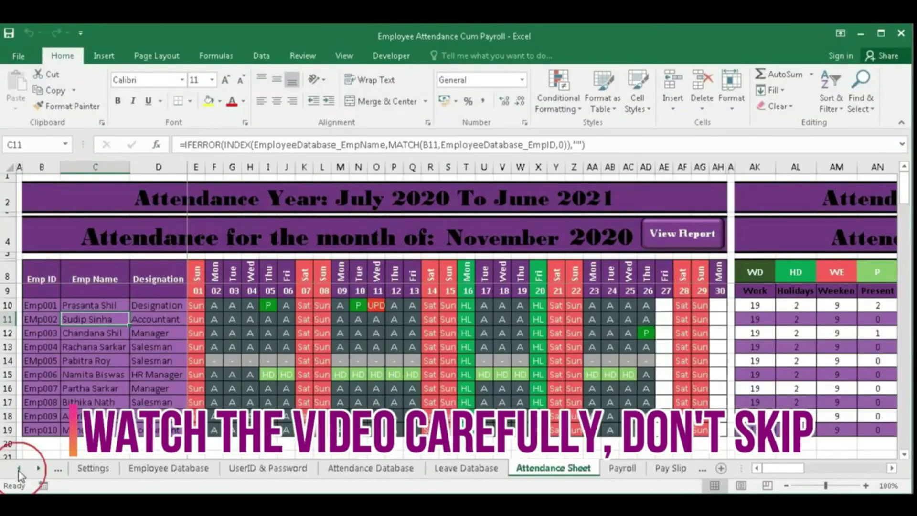
pyautogui.click(18, 469)
pyautogui.click(19, 468)
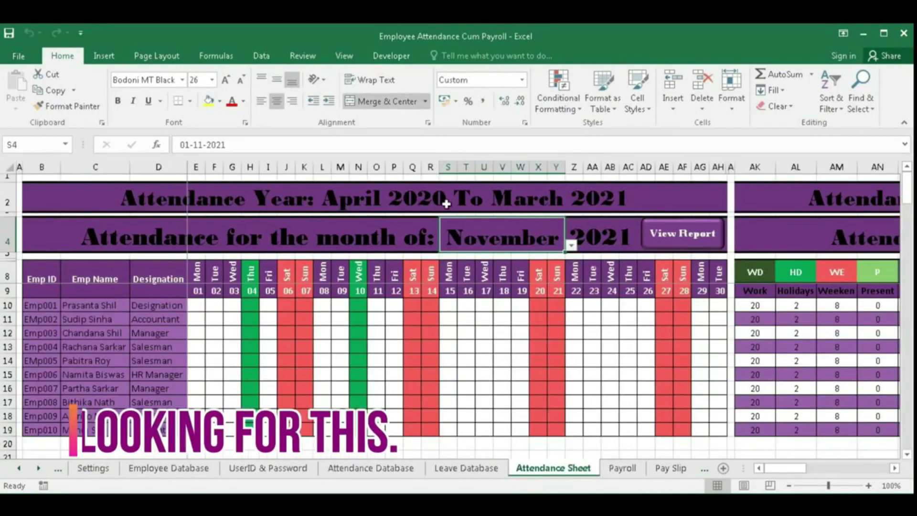
pyautogui.click(571, 245)
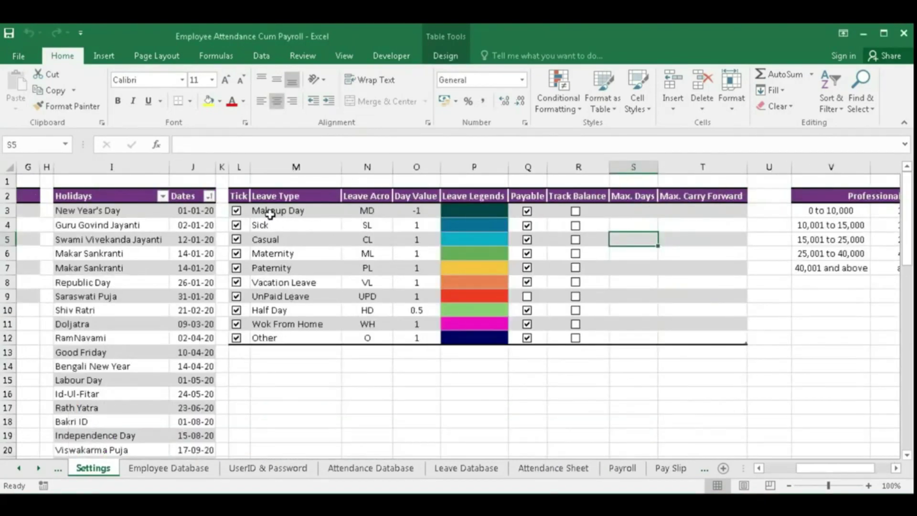
# - Review the Settings leave types, acronyms MD and SL, day values (-1, 0.5) and legend colours
pyautogui.moveTo(271, 213); pyautogui.dragTo(272, 269)
pyautogui.click(263, 214)
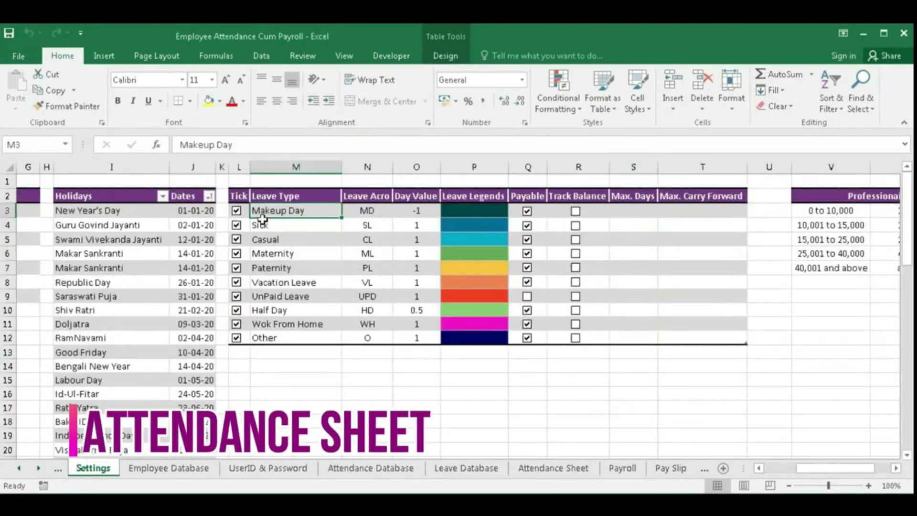
pyautogui.click(264, 227)
pyautogui.moveTo(361, 213); pyautogui.dragTo(360, 334)
pyautogui.click(416, 211)
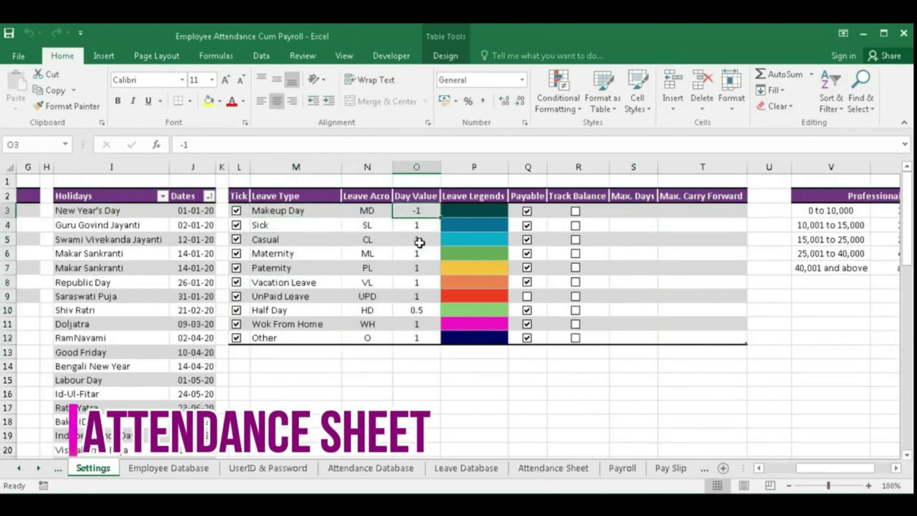
pyautogui.moveTo(417, 225); pyautogui.dragTo(417, 296)
pyautogui.click(417, 310)
pyautogui.moveTo(471, 211); pyautogui.dragTo(466, 332)
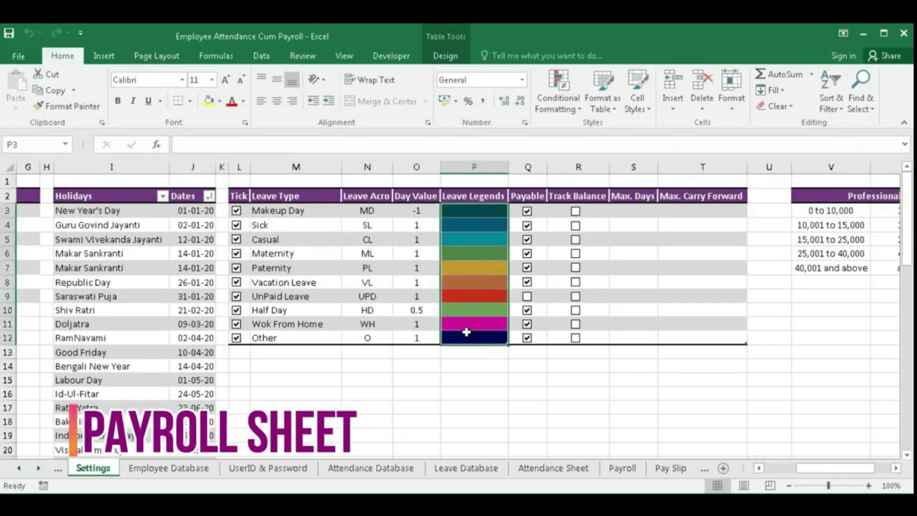
pyautogui.click(335, 210)
# - Check the WE weekend column on the Attendance Sheet against Settings
pyautogui.click(553, 468)
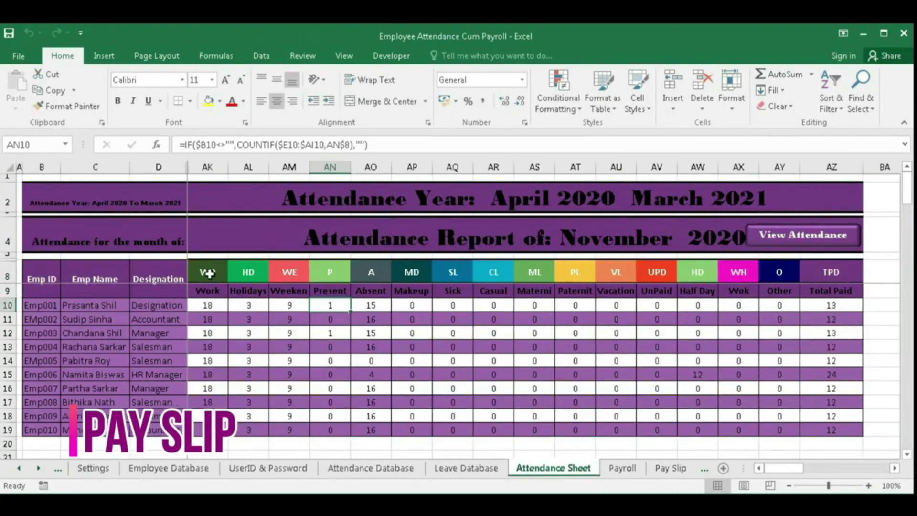
pyautogui.click(289, 273)
pyautogui.click(93, 469)
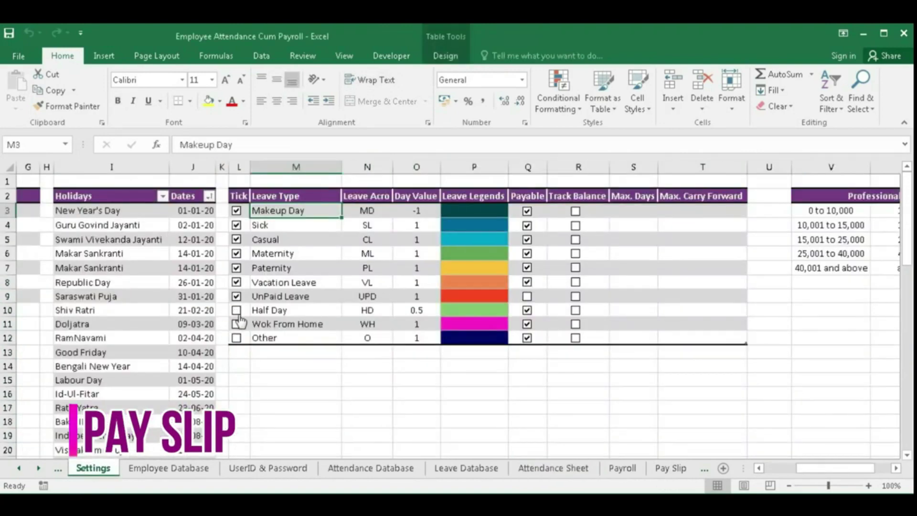
pyautogui.click(553, 468)
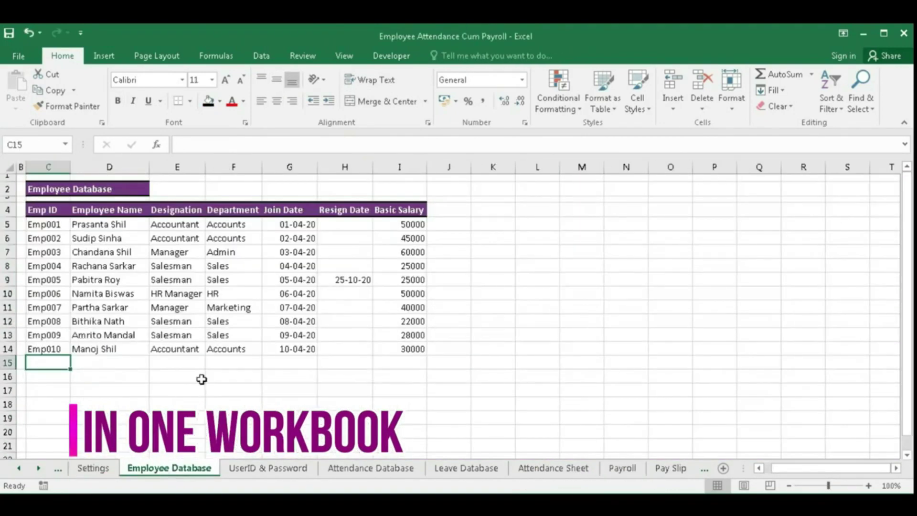
# - Add a new employee with an ID, name, Salesman role, Sales department and join date 26-11-20
pyautogui.write('Emp011')
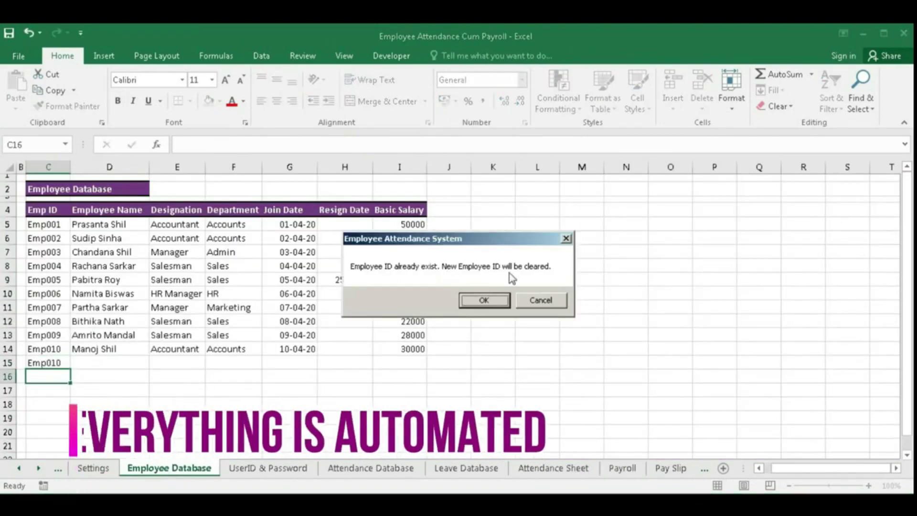
pyautogui.click(478, 298)
pyautogui.press('Tab')
pyautogui.press('Tab')
pyautogui.write('Salesman')
pyautogui.press('Tab')
pyautogui.write('Sales')
pyautogui.press('Tab')
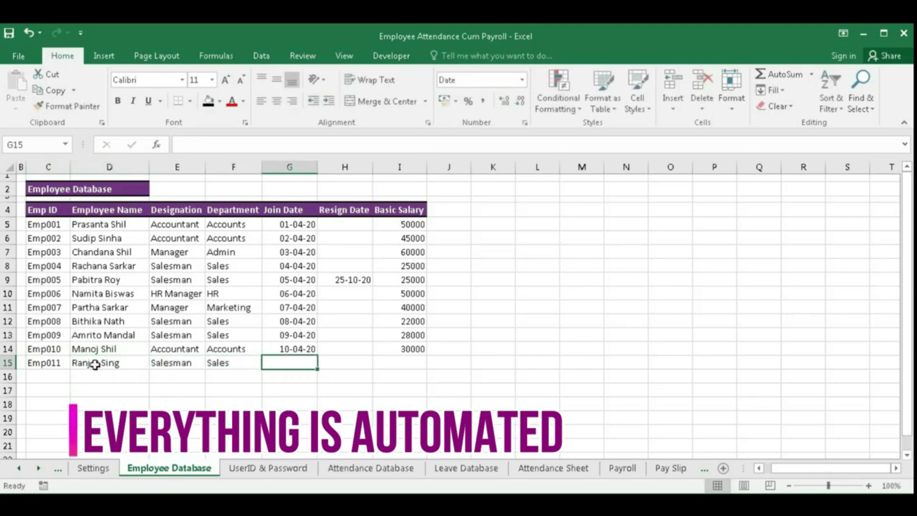
pyautogui.write('26-11-20')
pyautogui.press('Return')
# - Create the new employee's login with a password and a 10 AM time in the joining form
pyautogui.click(258, 467)
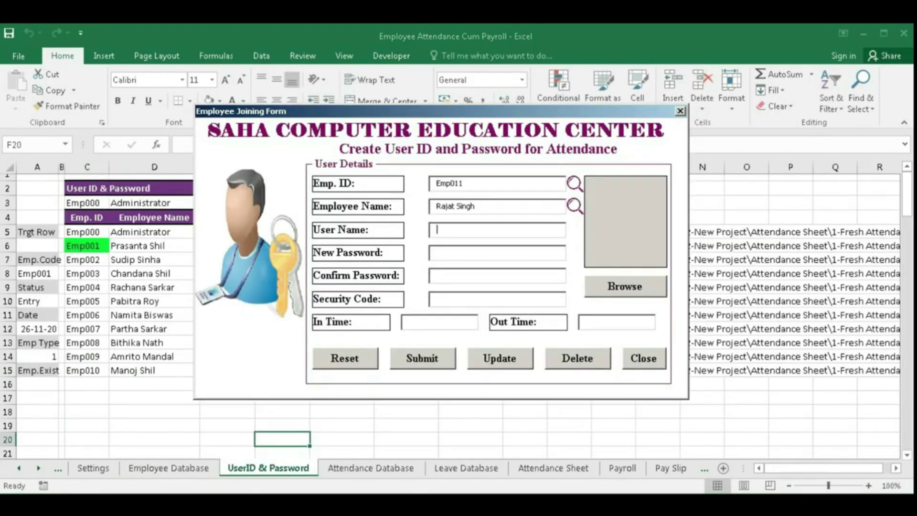
pyautogui.press('Tab')
pyautogui.press('Tab')
pyautogui.press('Tab')
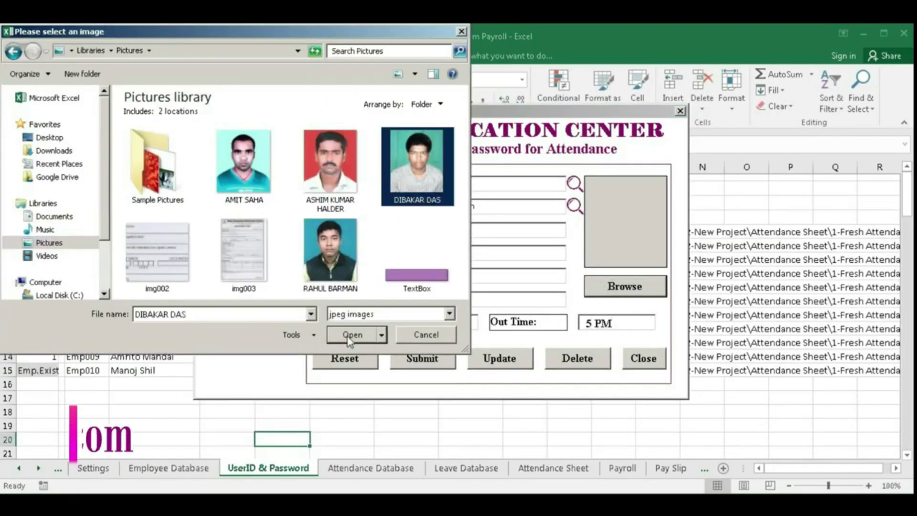
pyautogui.click(507, 300)
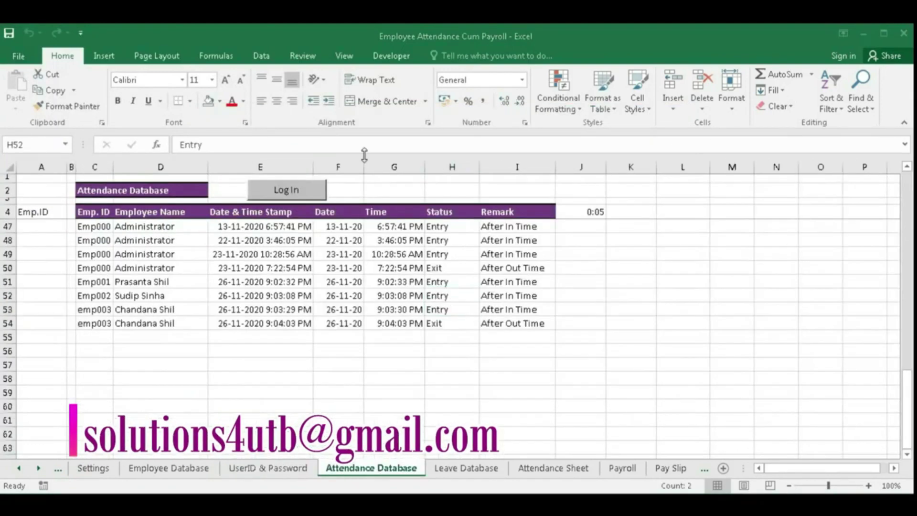
pyautogui.hotkey('shift', 'Down')
# - View the employee photos on the UserID & Password sheet
pyautogui.click(268, 468)
pyautogui.click(152, 233)
pyautogui.click(139, 246)
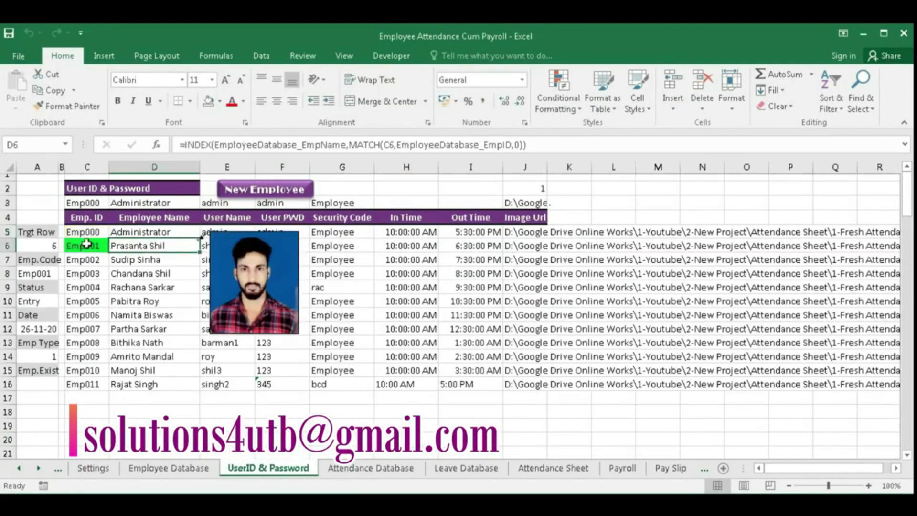
pyautogui.click(146, 261)
pyautogui.click(144, 273)
pyautogui.click(143, 287)
# - Change the Attendance Sheet report month to October
pyautogui.click(466, 469)
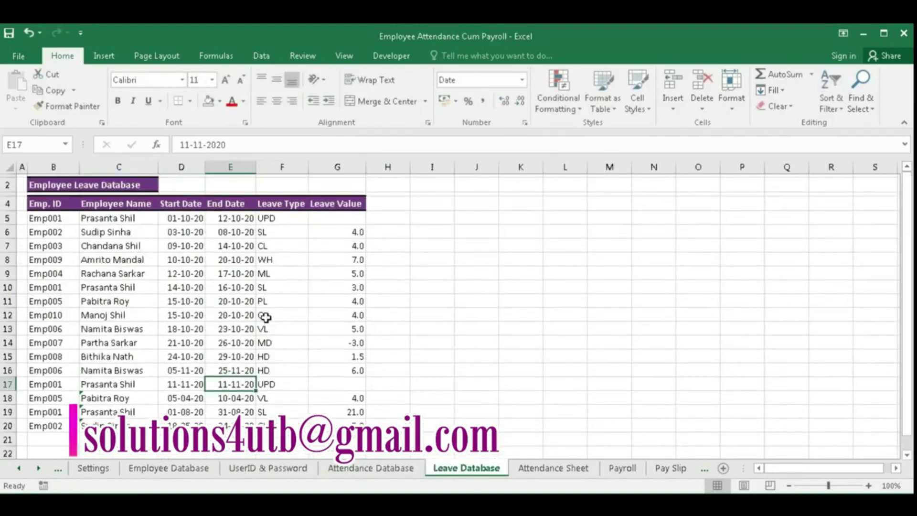
pyautogui.click(554, 468)
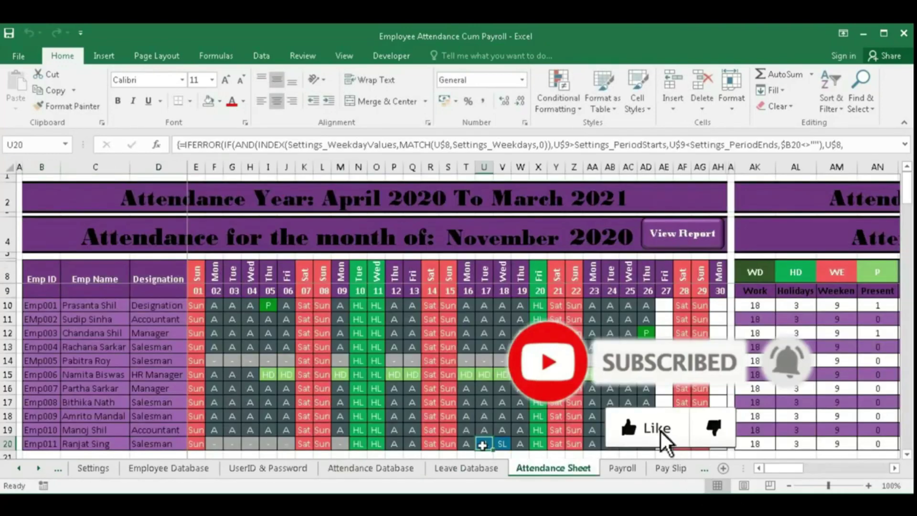
pyautogui.click(569, 238)
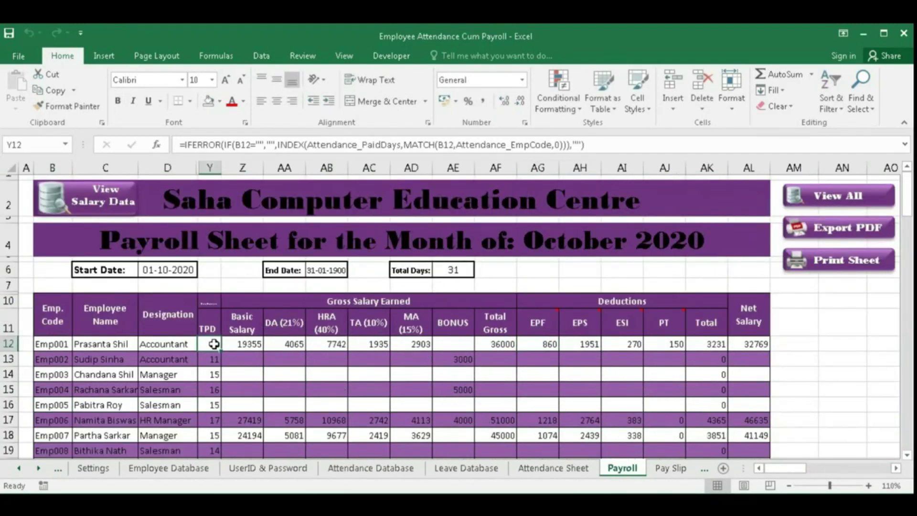
# - Export the October 2020 payroll sheet to PDF and open the saved file
pyautogui.click(258, 348)
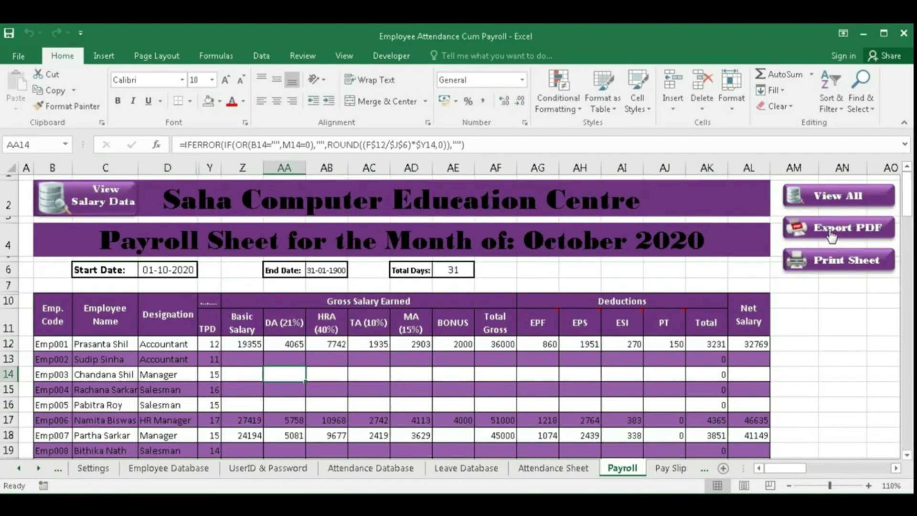
pyautogui.click(833, 234)
pyautogui.click(485, 301)
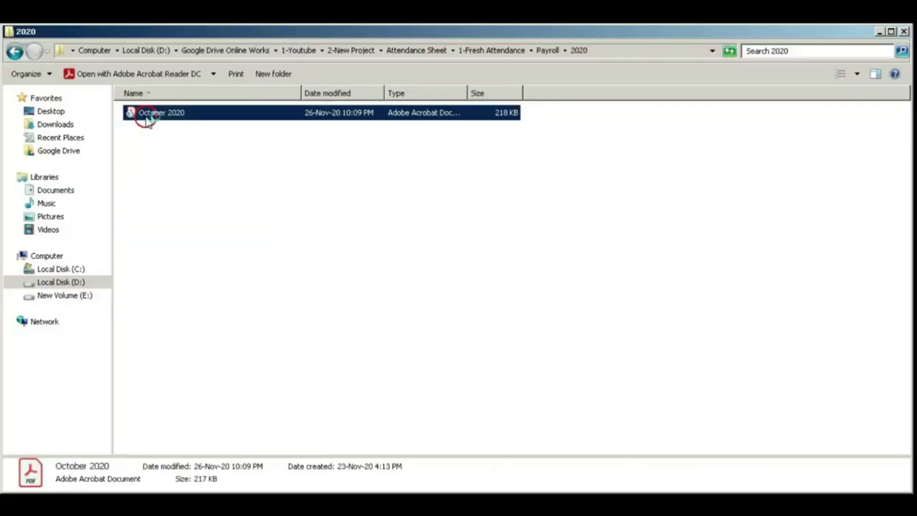
pyautogui.doubleClick(147, 115)
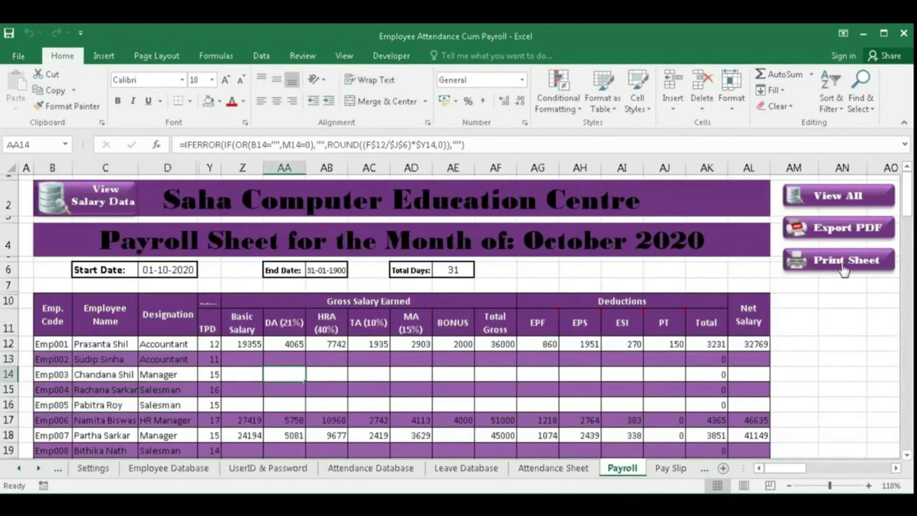
pyautogui.click(845, 234)
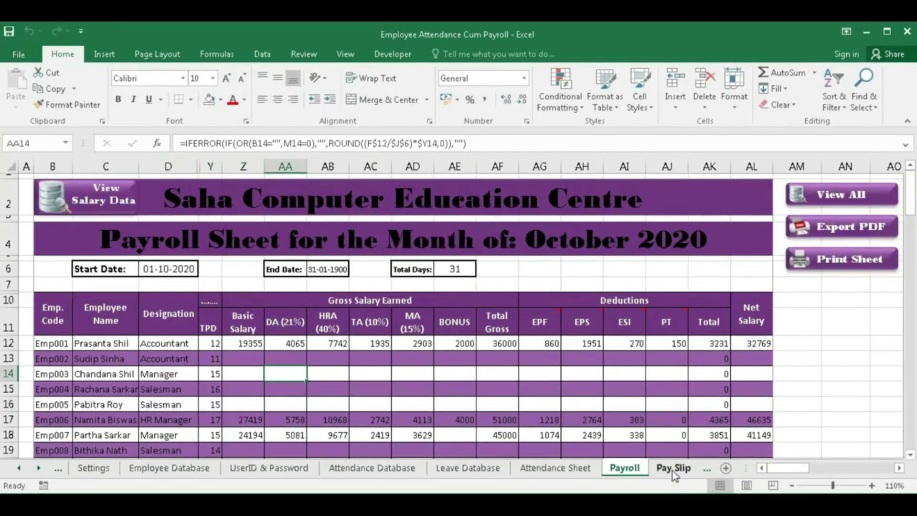
# - Check the pay slip's gross and net salary, then save the pay slip as a PDF
pyautogui.click(673, 469)
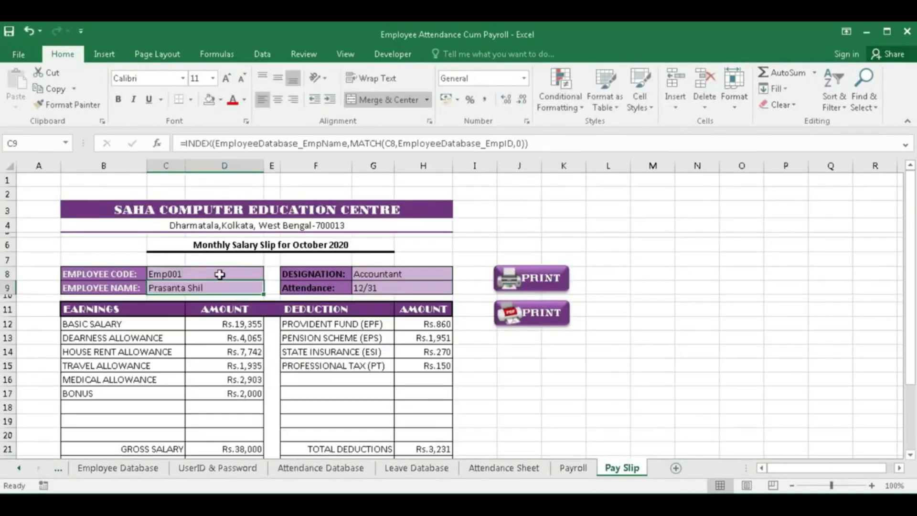
pyautogui.scroll(-1, 378, 291)
pyautogui.click(224, 404)
pyautogui.click(430, 417)
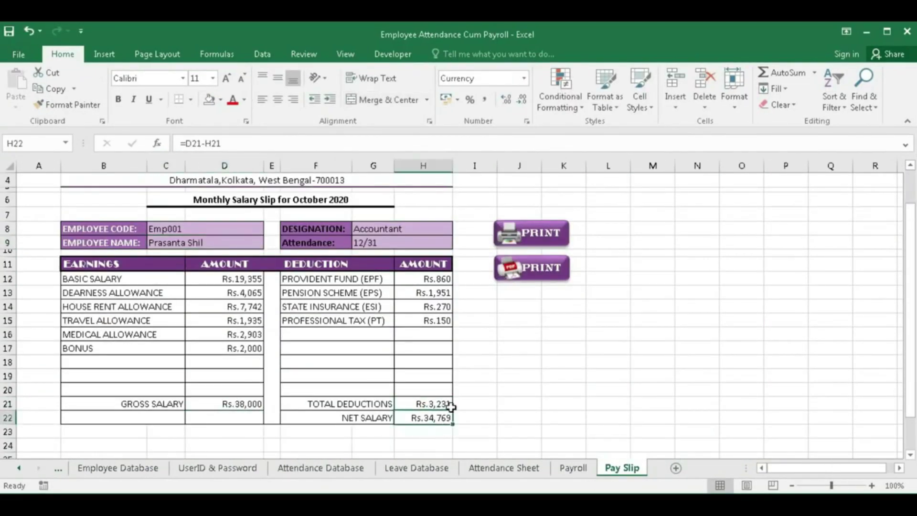
pyautogui.click(536, 268)
pyautogui.press('Return')
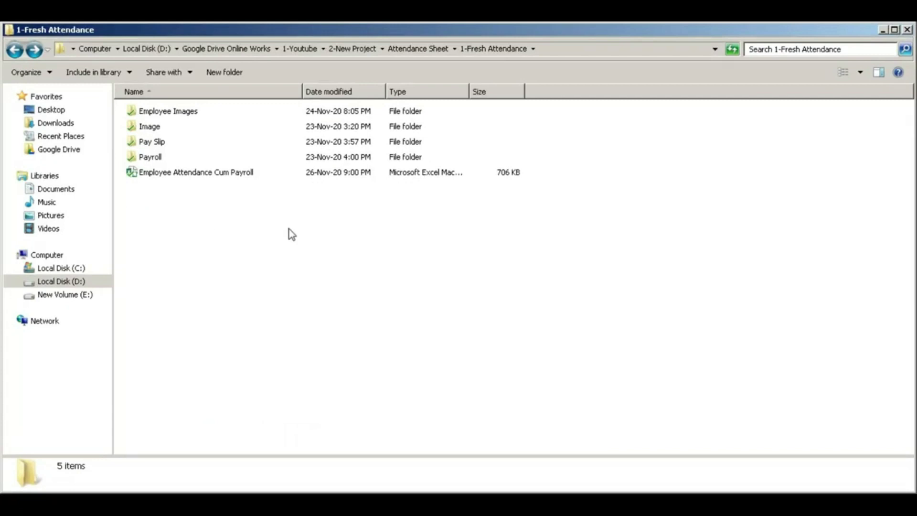
pyautogui.rightClick(220, 214)
pyautogui.rightClick(223, 243)
pyautogui.click(239, 270)
pyautogui.click(132, 174)
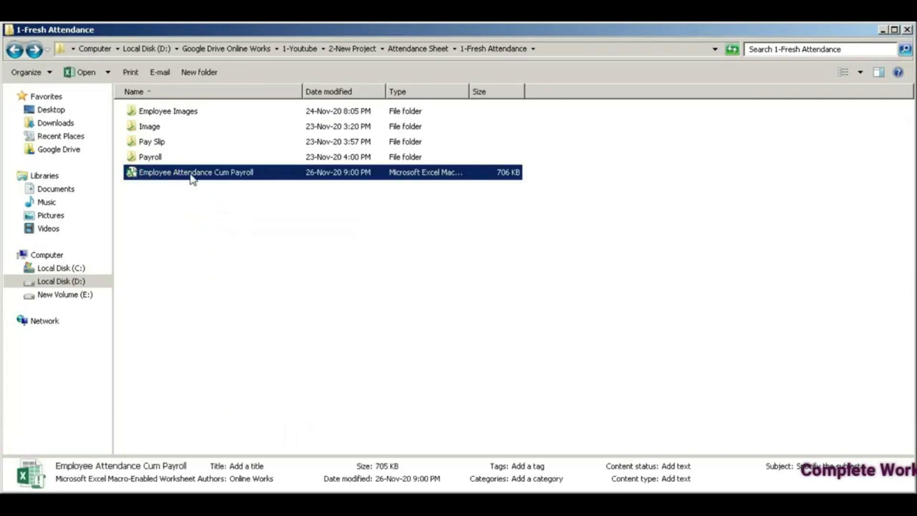
pyautogui.click(258, 183)
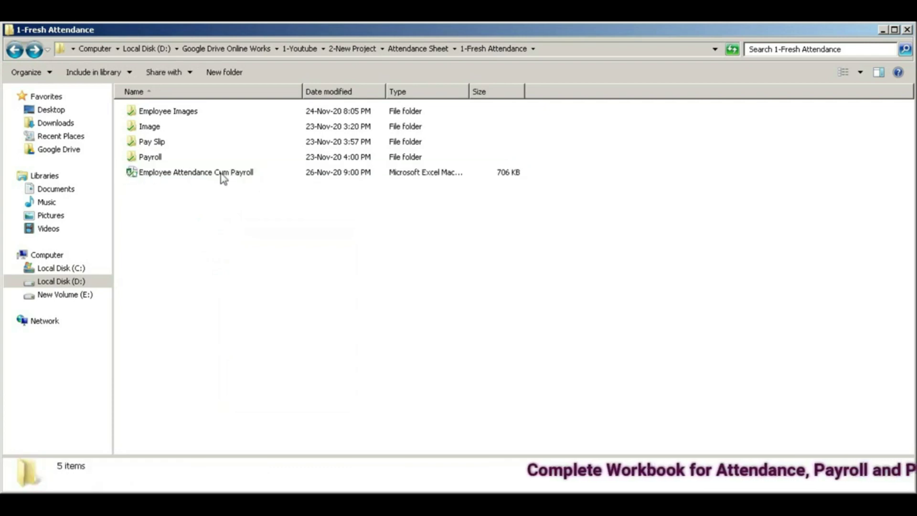
pyautogui.click(134, 126)
pyautogui.click(134, 142)
pyautogui.click(134, 158)
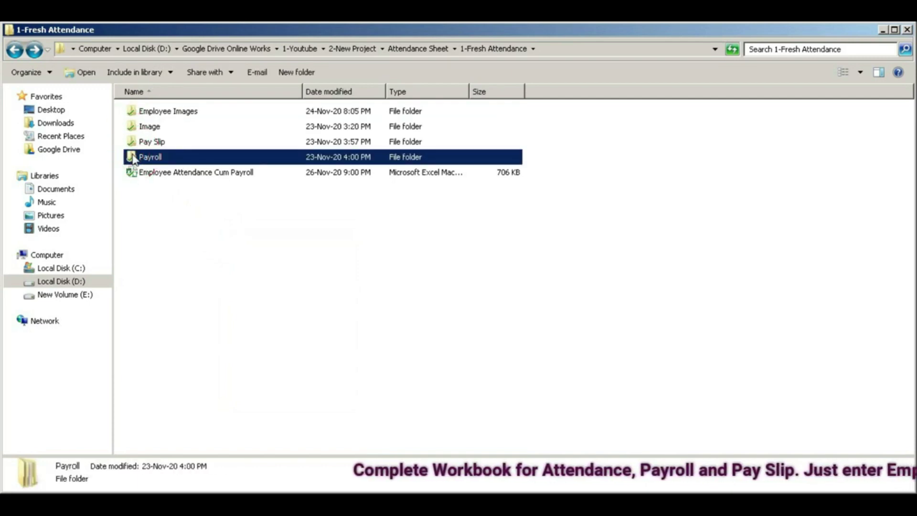
pyautogui.click(134, 113)
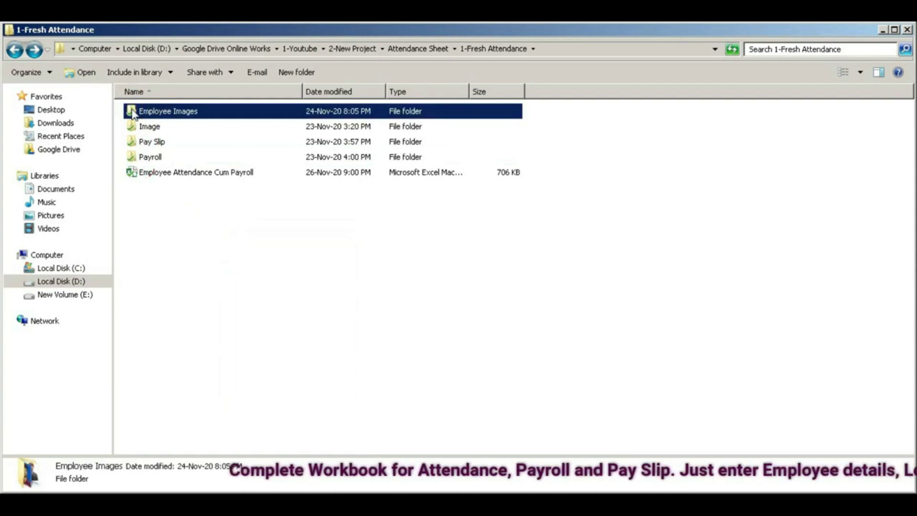
pyautogui.doubleClick(134, 112)
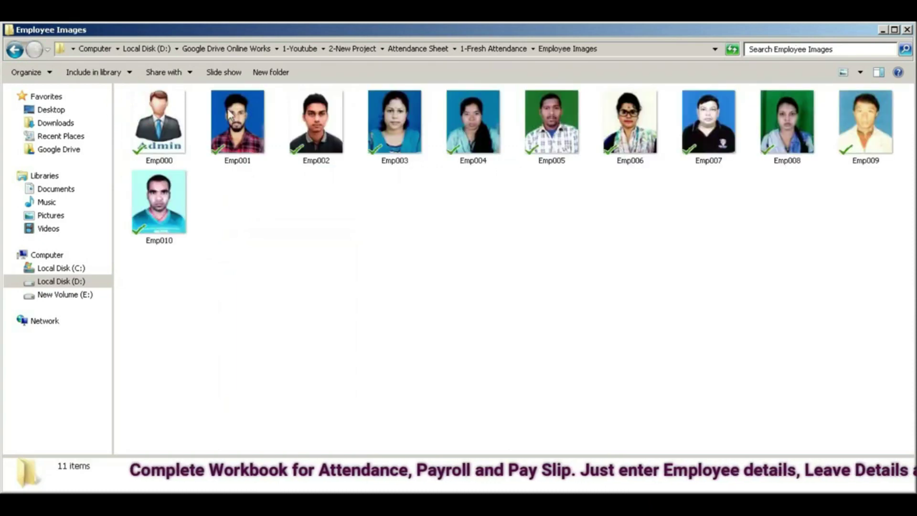
pyautogui.click(14, 49)
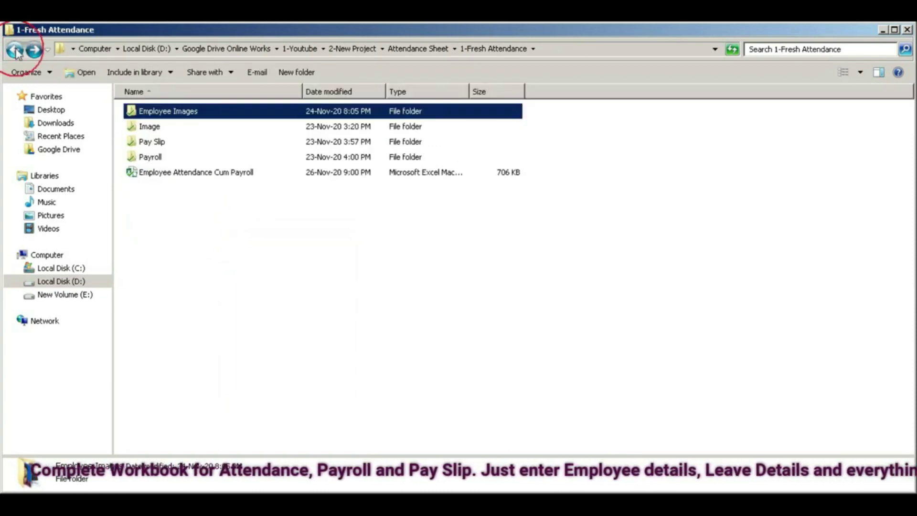
pyautogui.click(134, 128)
pyautogui.doubleClick(134, 128)
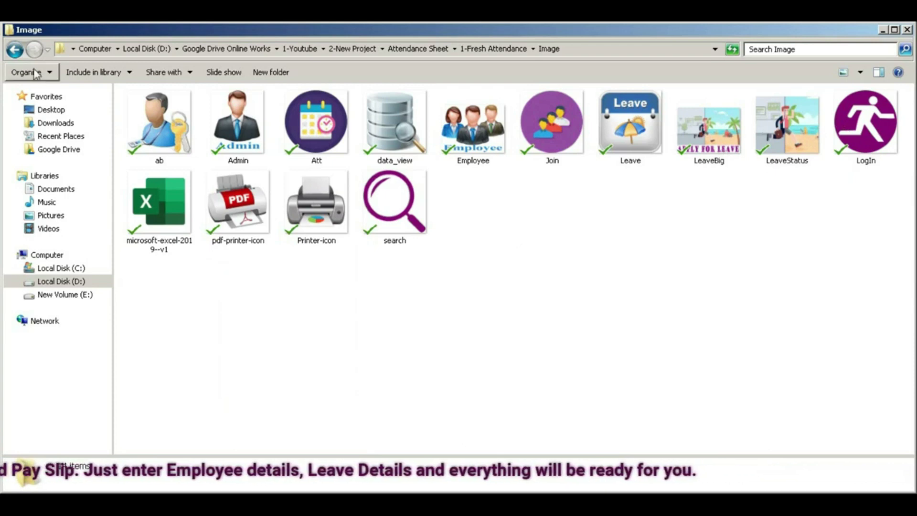
pyautogui.click(14, 50)
pyautogui.doubleClick(154, 146)
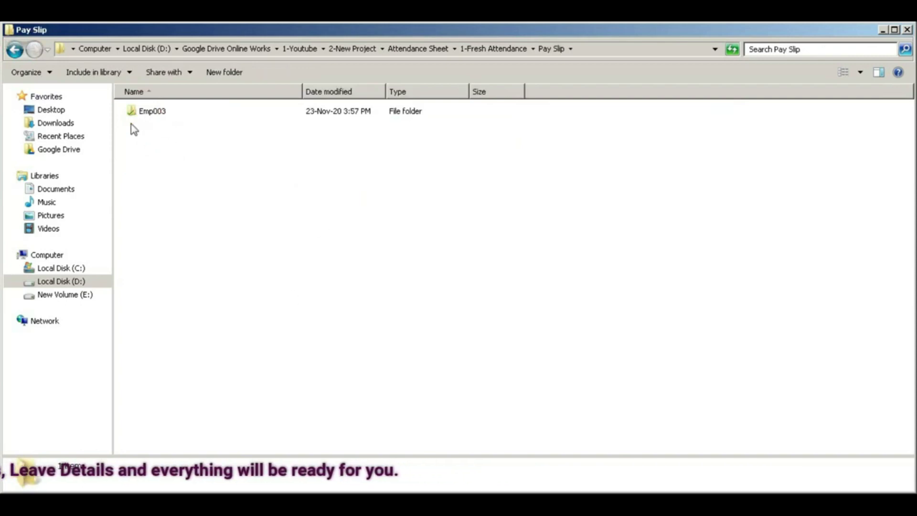
pyautogui.press('BackSpace')
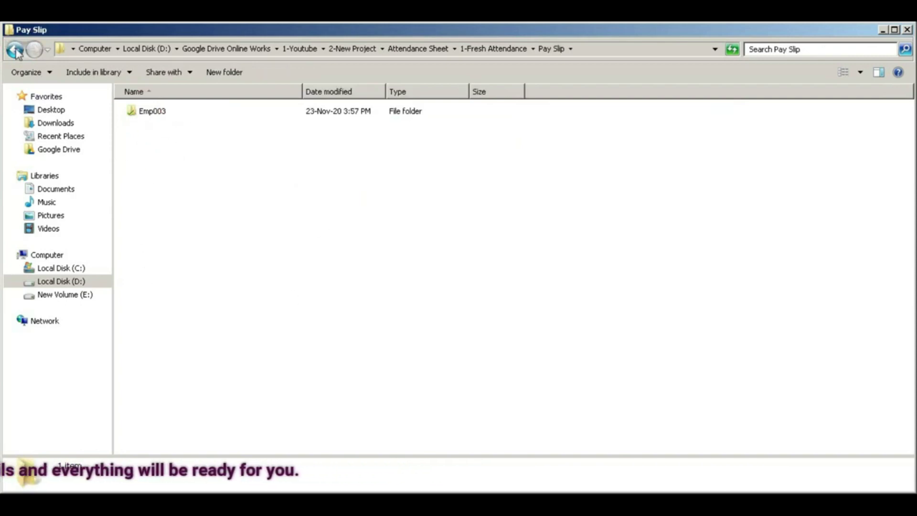
pyautogui.click(128, 161)
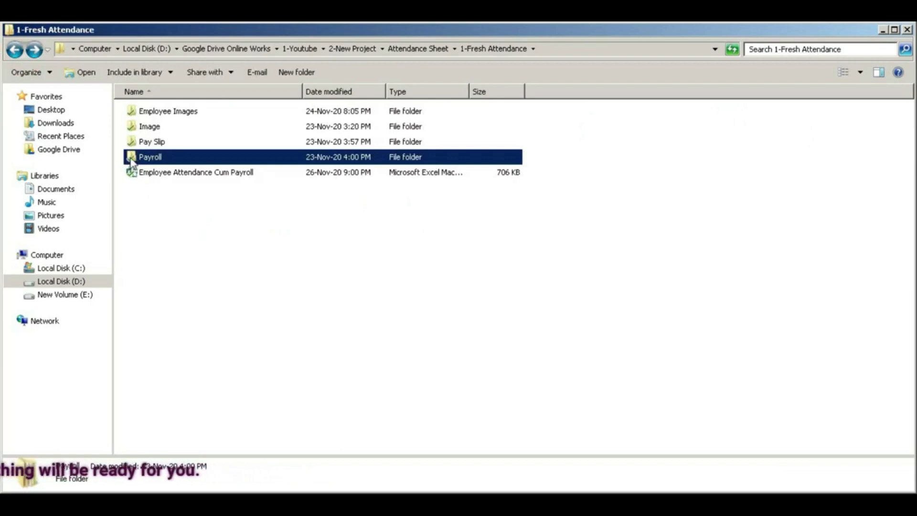
pyautogui.doubleClick(131, 162)
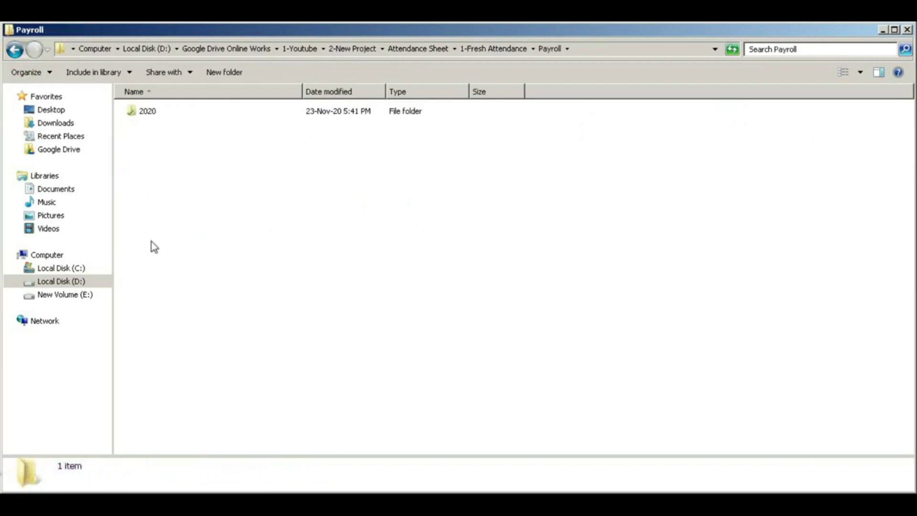
pyautogui.click(12, 50)
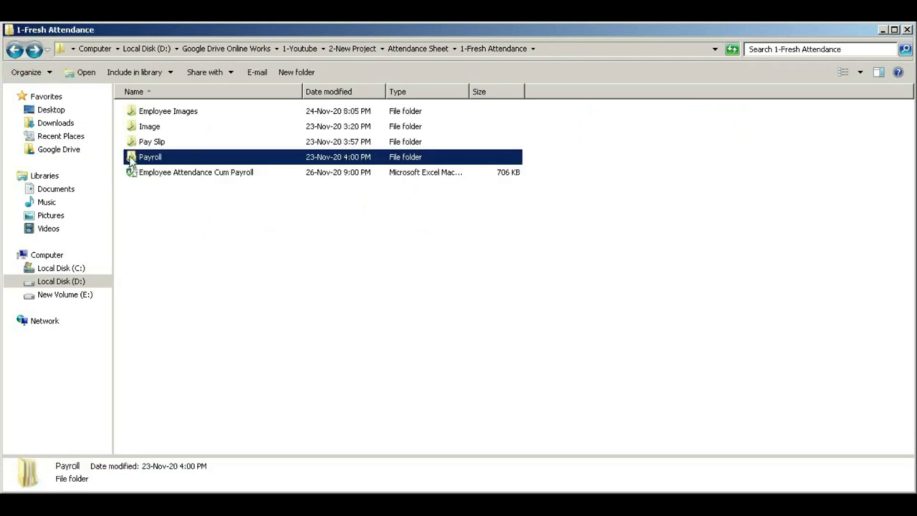
pyautogui.rightClick(186, 228)
pyautogui.click(213, 297)
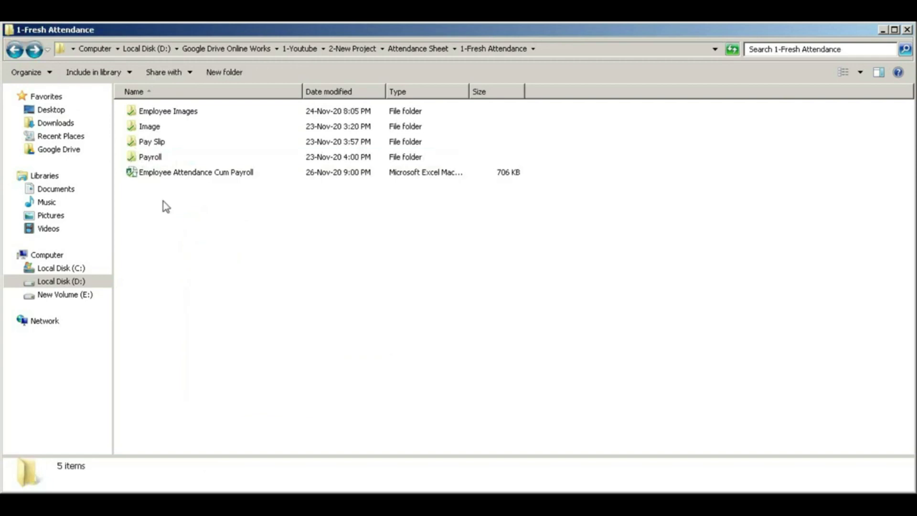
pyautogui.click(146, 178)
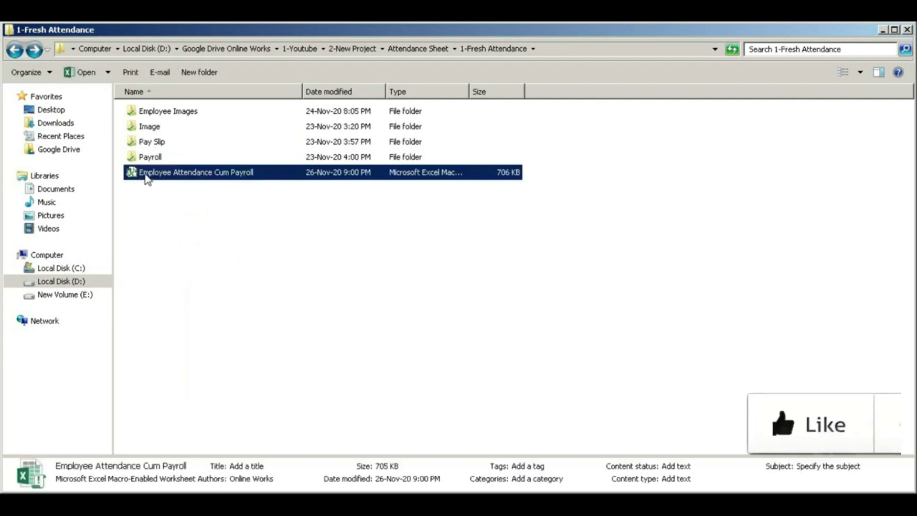
# - Open the workbook, choose Employee login and submit the employee ID
pyautogui.doubleClick(132, 176)
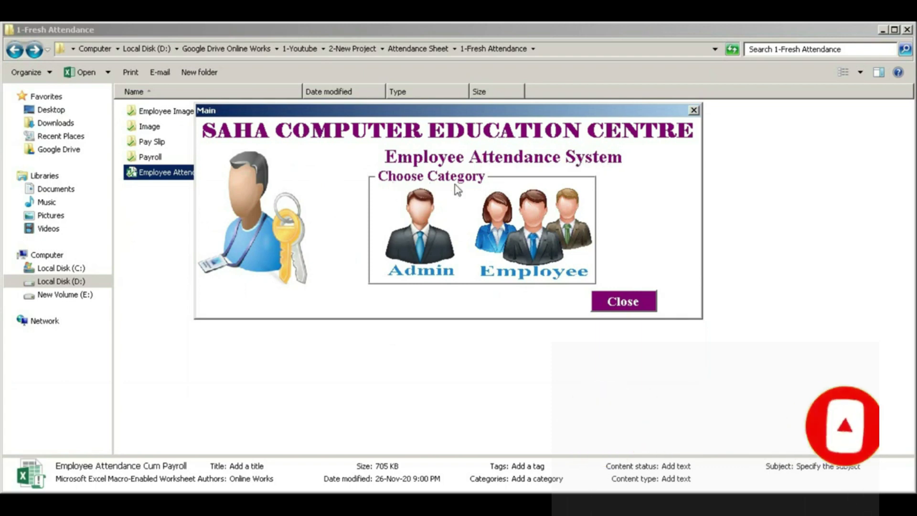
pyautogui.click(535, 233)
pyautogui.moveTo(414, 123); pyautogui.dragTo(484, 134)
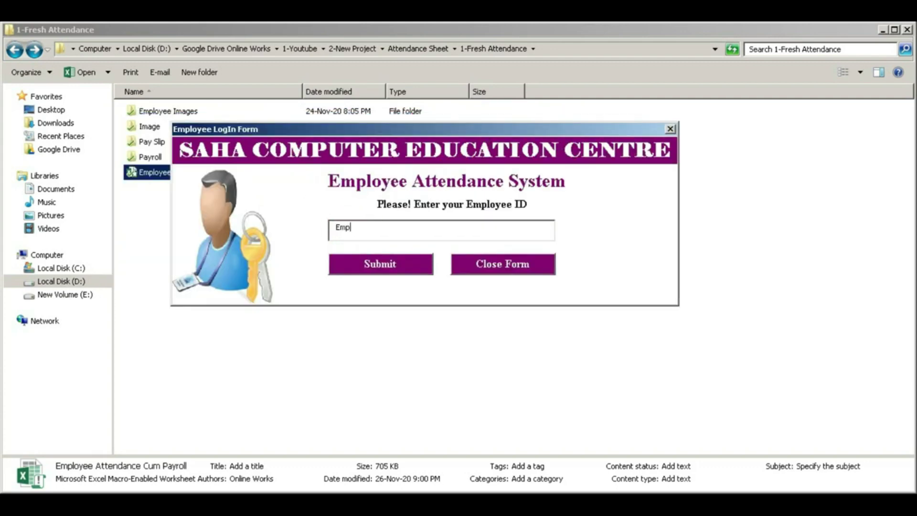
pyautogui.write('Emp001')
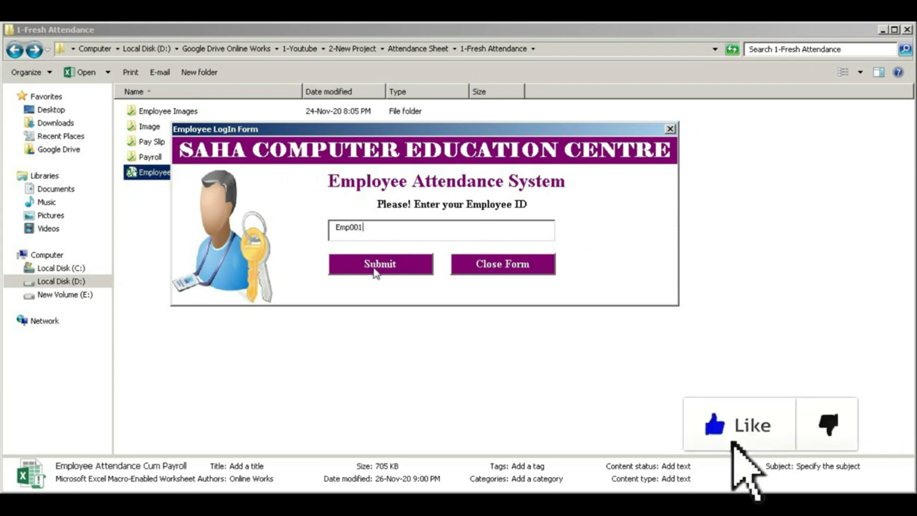
pyautogui.click(376, 266)
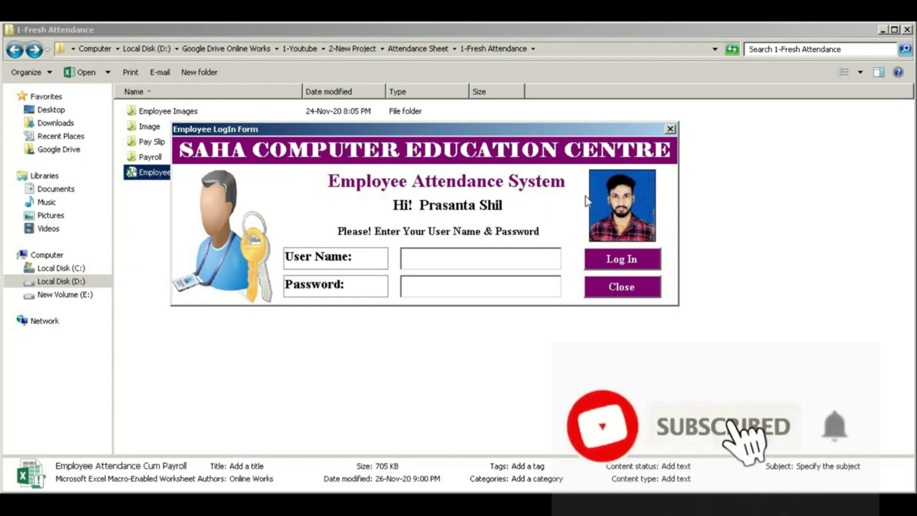
# - Enter the user name and password, correct the mismatch, and log in at 9:02:33 PM
pyautogui.click(447, 258)
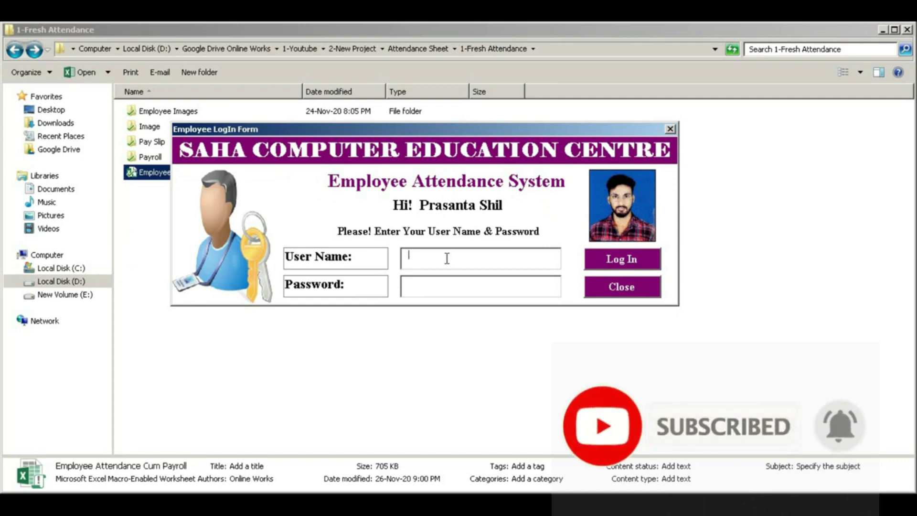
pyautogui.write('shil')
pyautogui.click(409, 283)
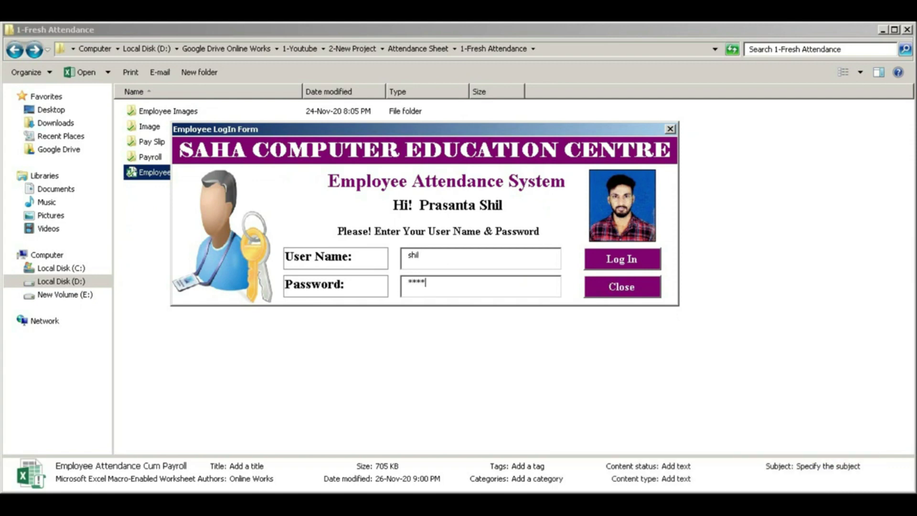
pyautogui.press('Return')
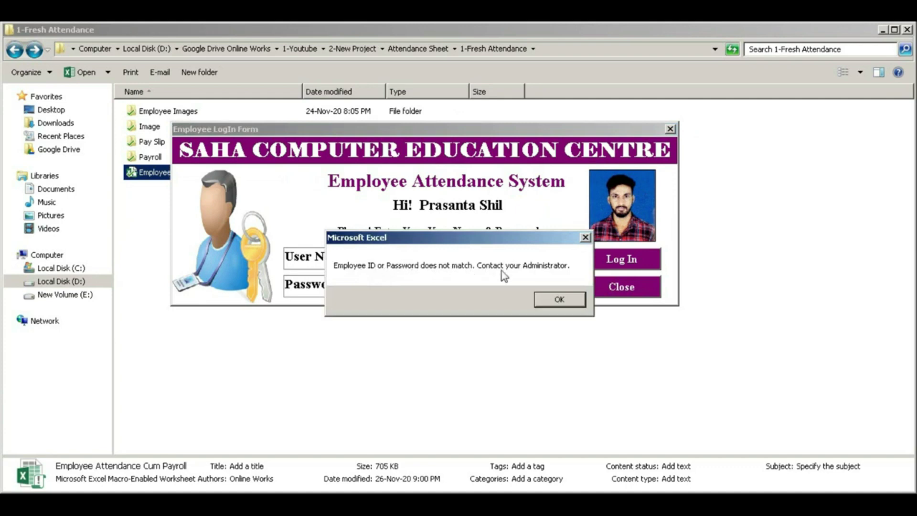
pyautogui.click(560, 300)
pyautogui.click(424, 283)
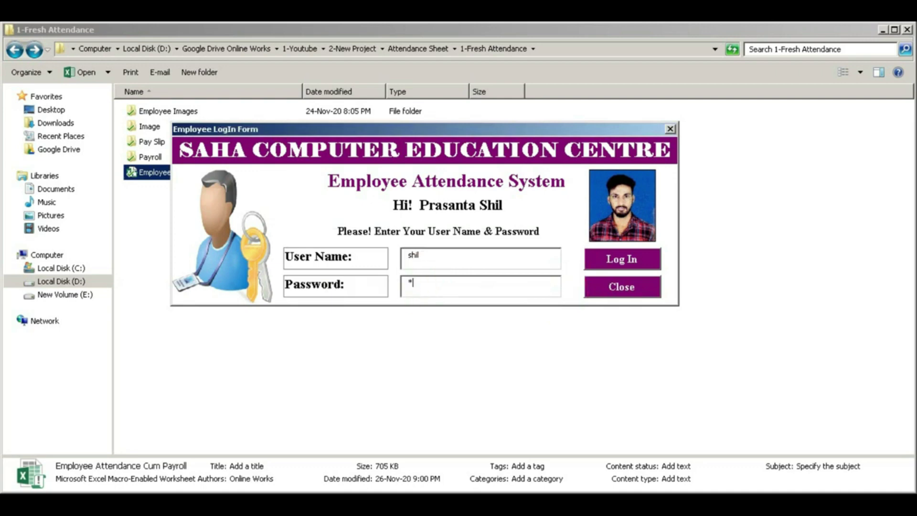
pyautogui.click(623, 258)
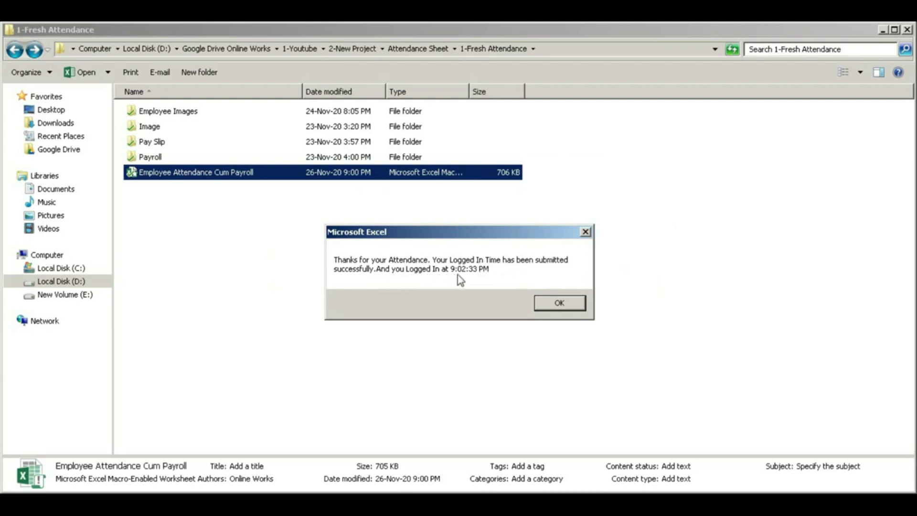
pyautogui.click(559, 303)
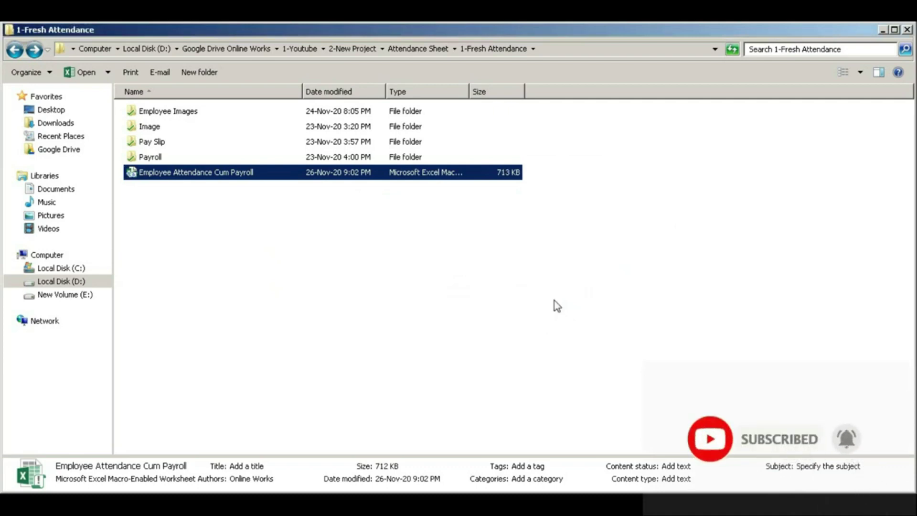
# - Reopen the workbook and log in one employee by ID, dismissing the confirmation
pyautogui.doubleClick(135, 173)
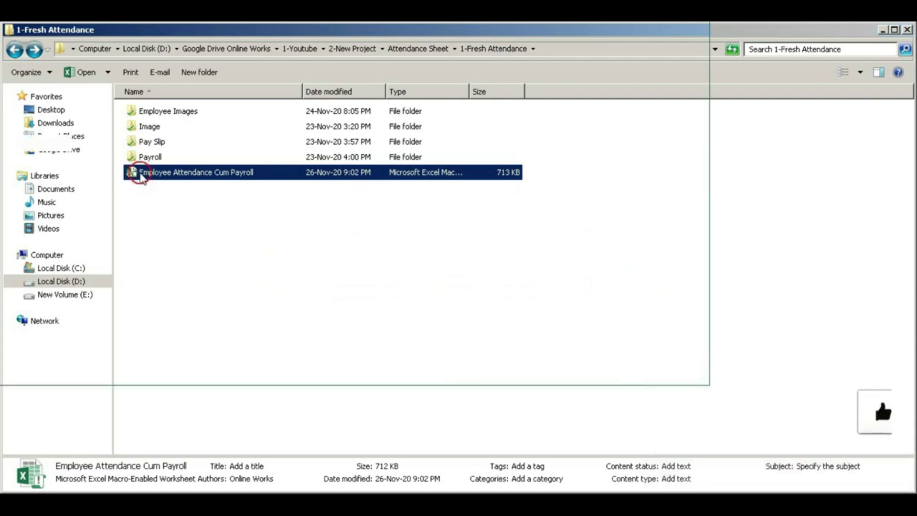
pyautogui.click(431, 219)
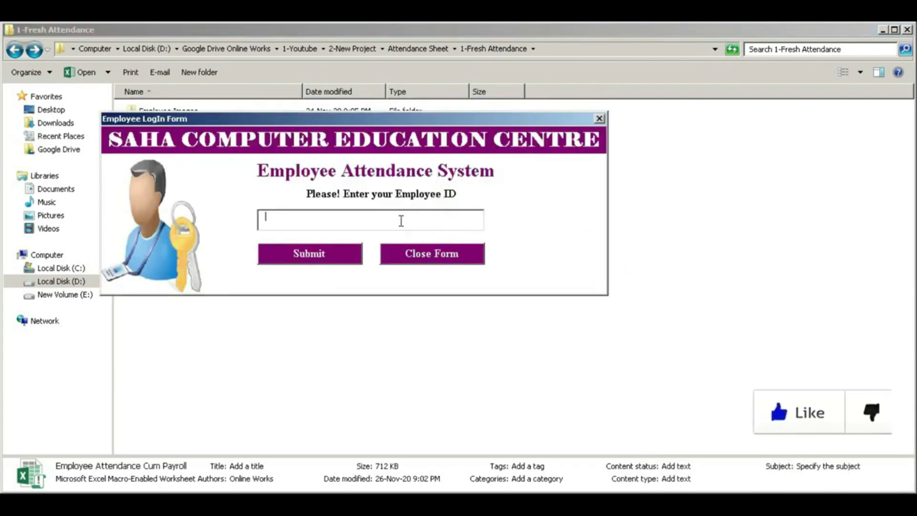
pyautogui.write('Emp')
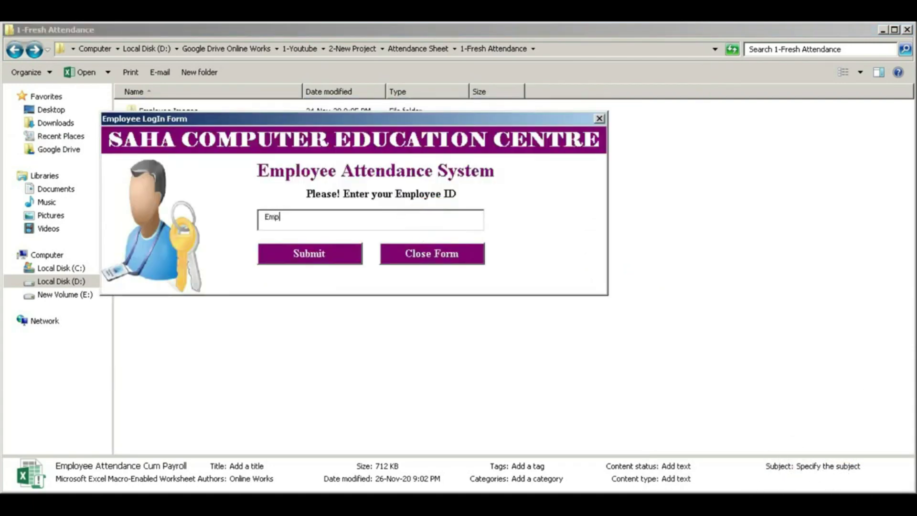
pyautogui.write('002')
pyautogui.click(339, 262)
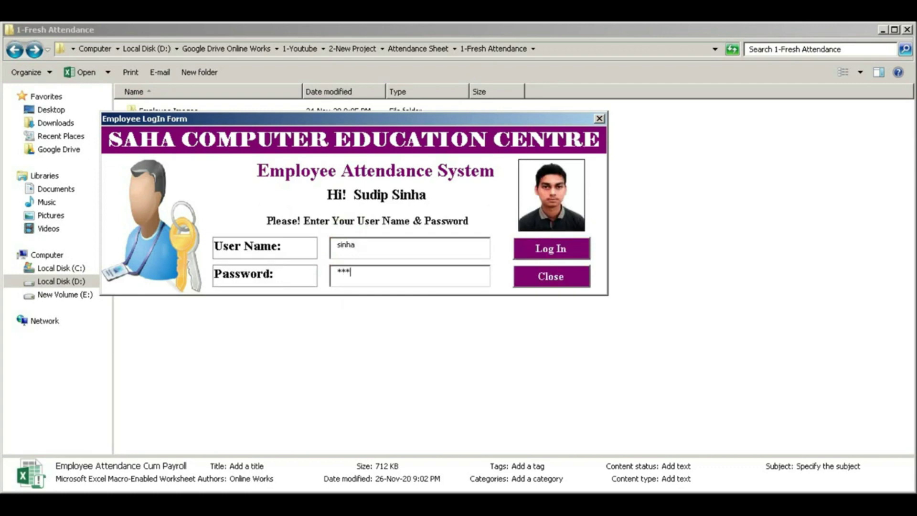
pyautogui.click(553, 248)
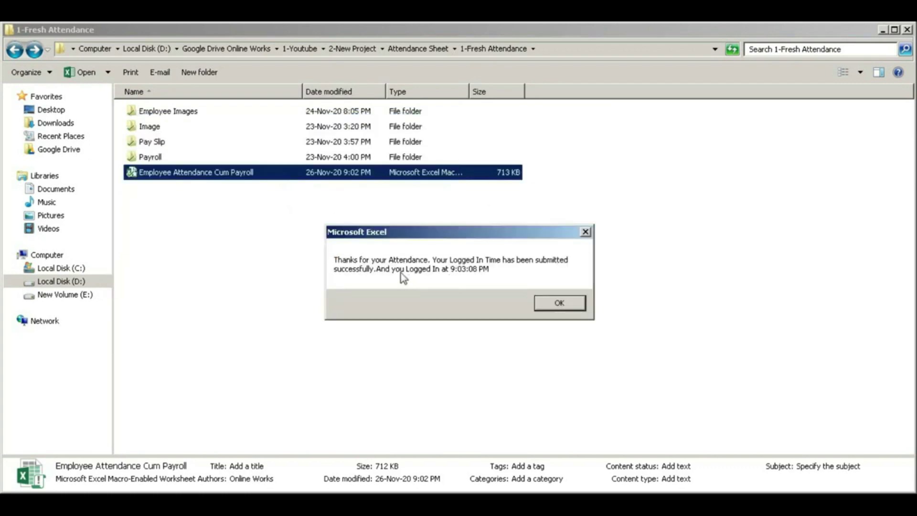
pyautogui.click(560, 303)
# - Reopen the workbook and log in a second employee with user name and password
pyautogui.doubleClick(155, 174)
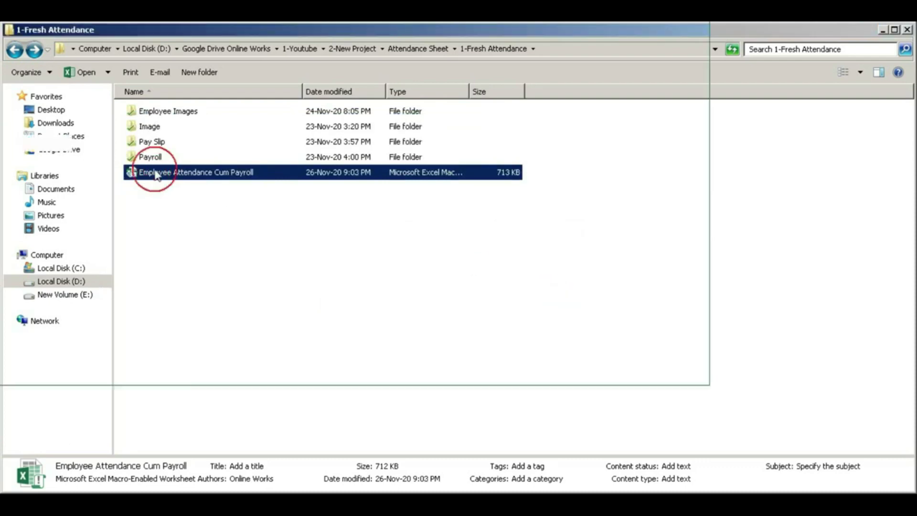
pyautogui.click(420, 231)
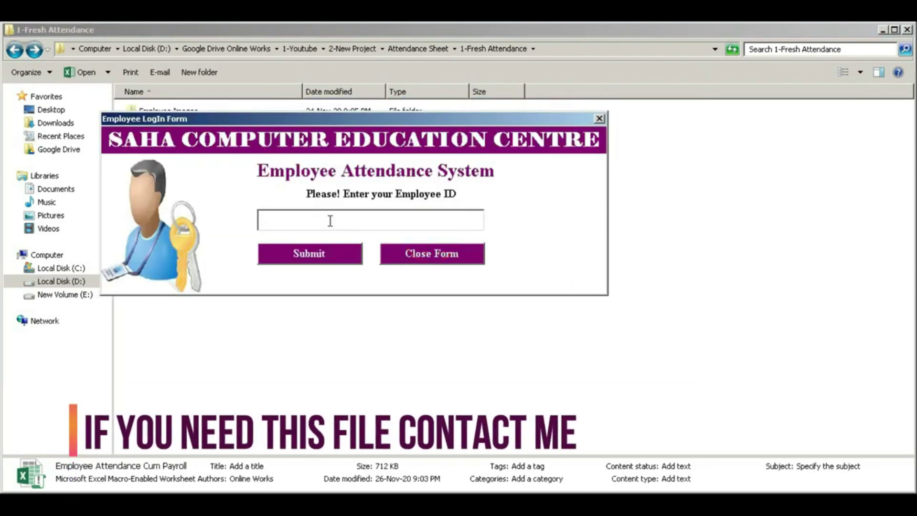
pyautogui.write('emp003')
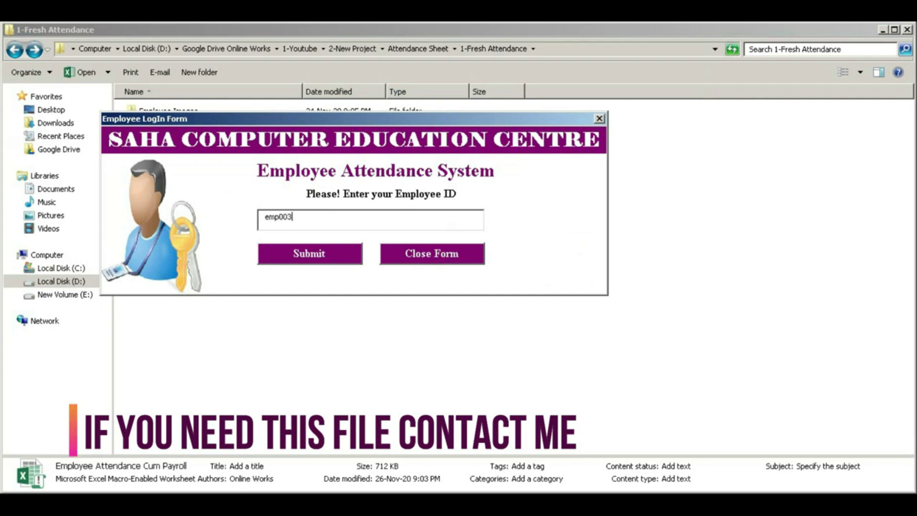
pyautogui.click(308, 256)
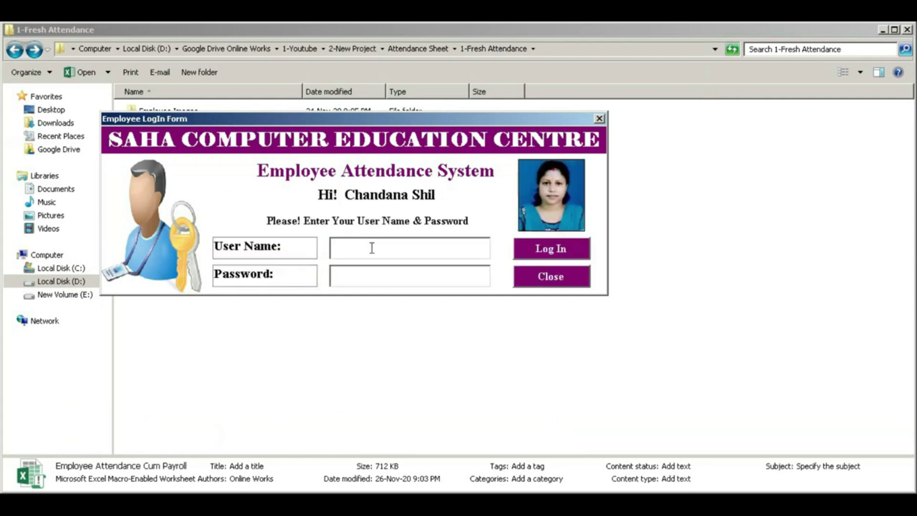
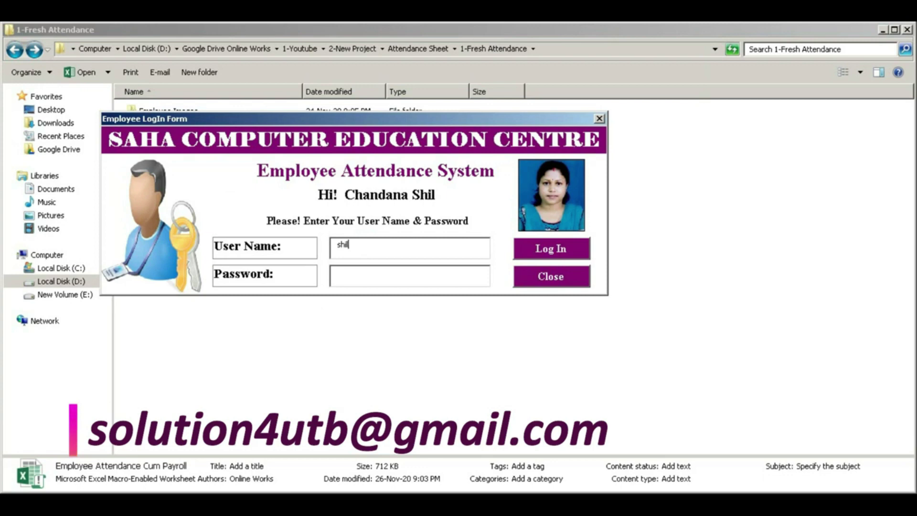
pyautogui.press('Tab')
pyautogui.click(540, 250)
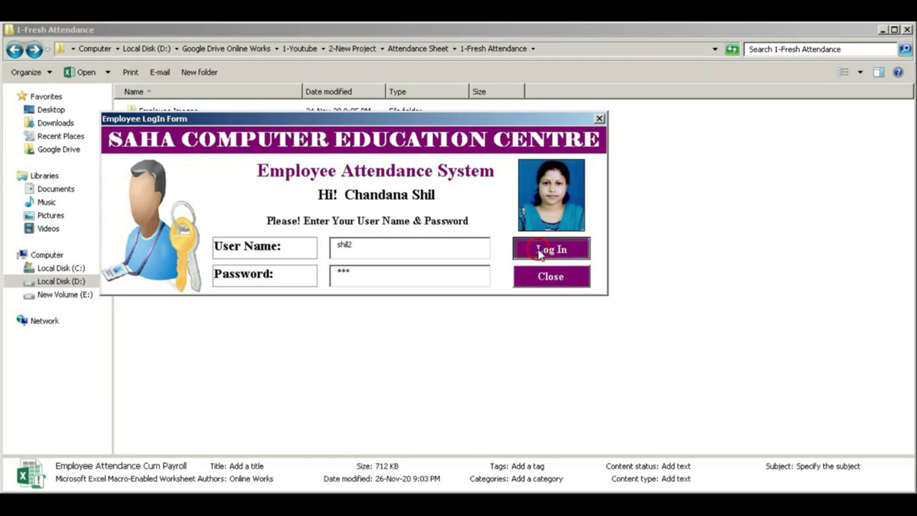
pyautogui.click(563, 305)
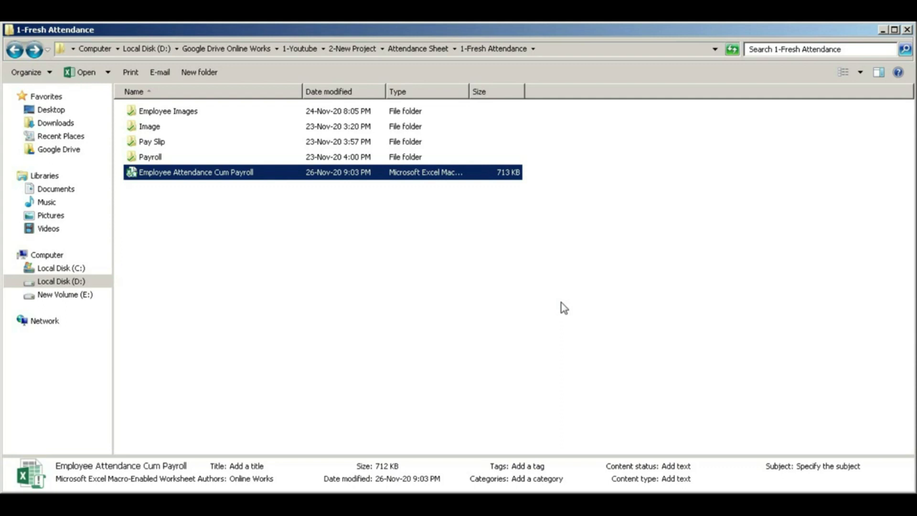
# - Reopen the workbook and log the employee out, recording the 9:04:03 PM exit time
pyautogui.click(131, 174)
pyautogui.doubleClick(131, 173)
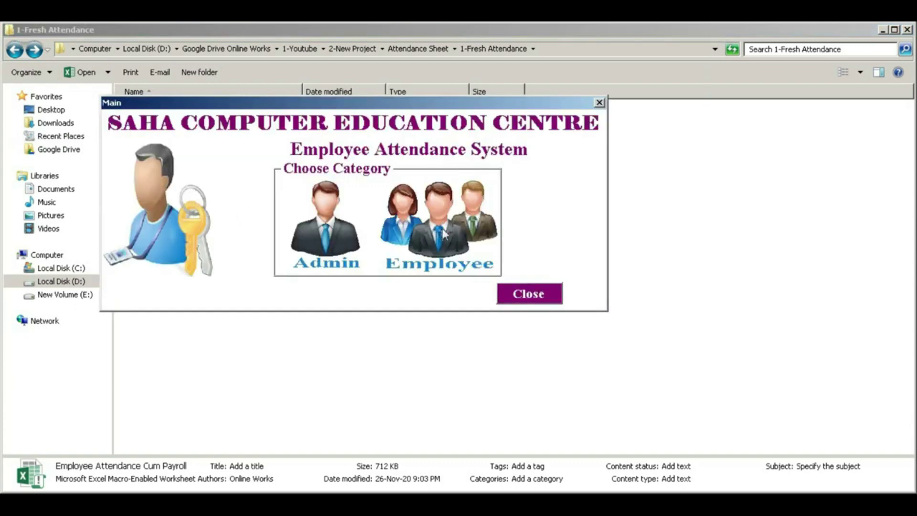
pyautogui.click(444, 233)
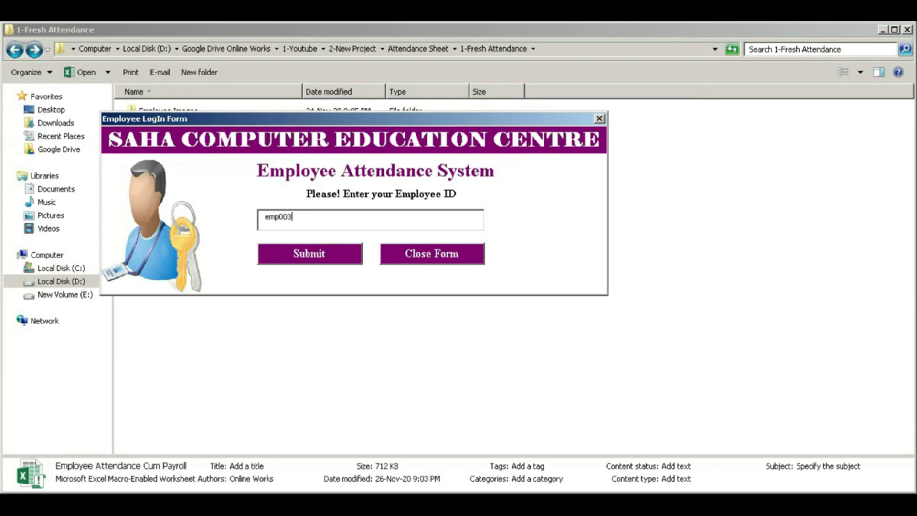
pyautogui.click(319, 256)
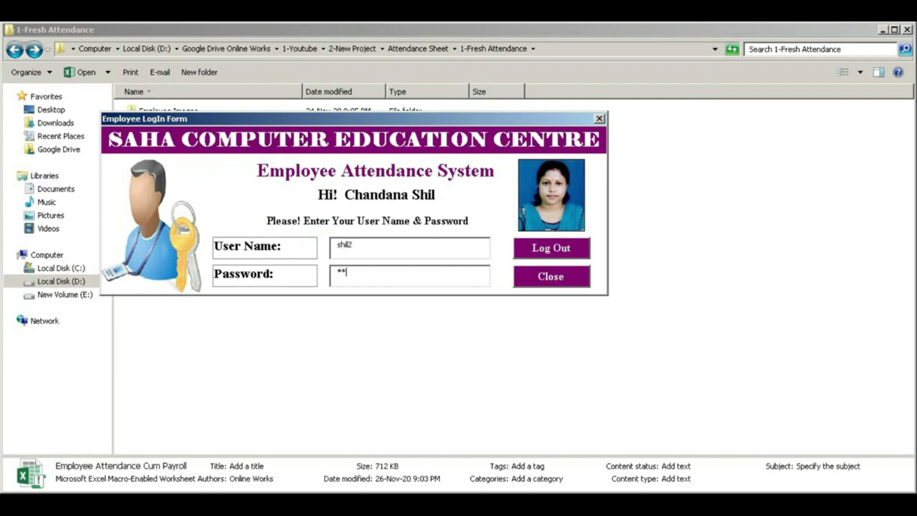
pyautogui.click(552, 256)
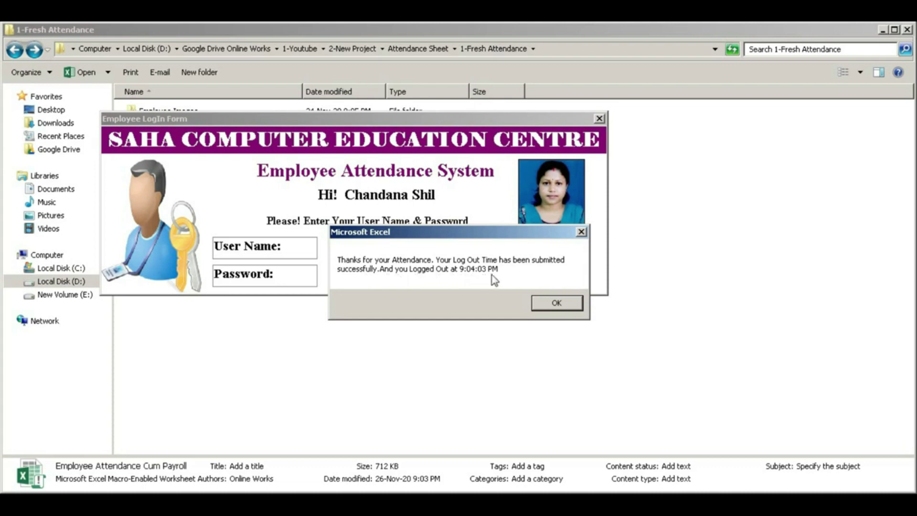
pyautogui.click(547, 304)
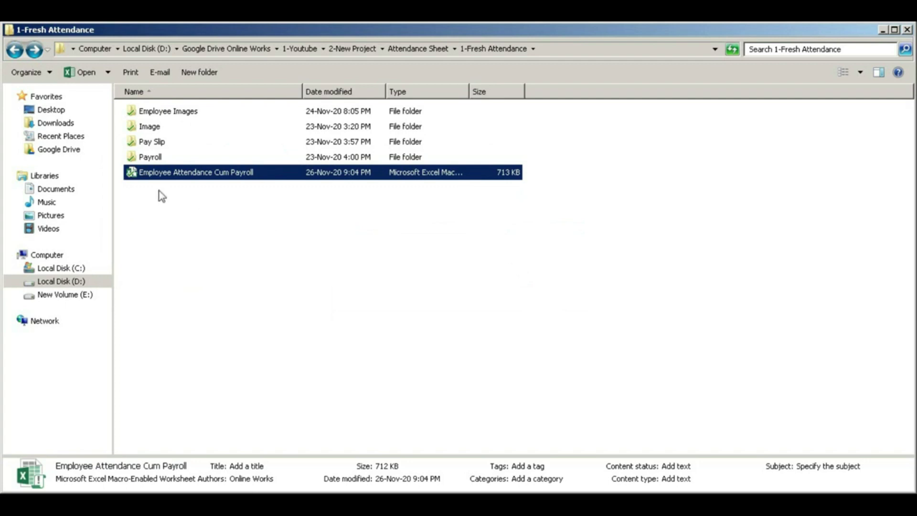
# - Log in as administrator and enlarge the Excel window wider and taller
pyautogui.doubleClick(131, 173)
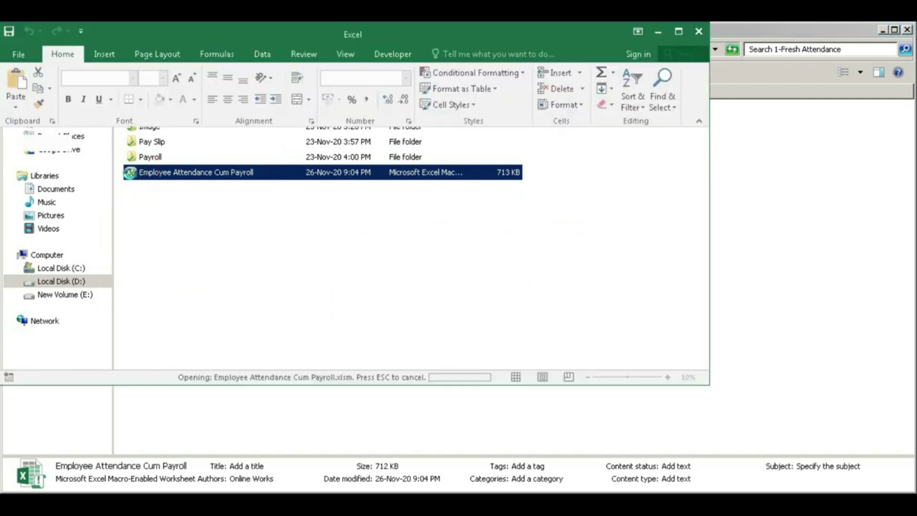
pyautogui.click(336, 226)
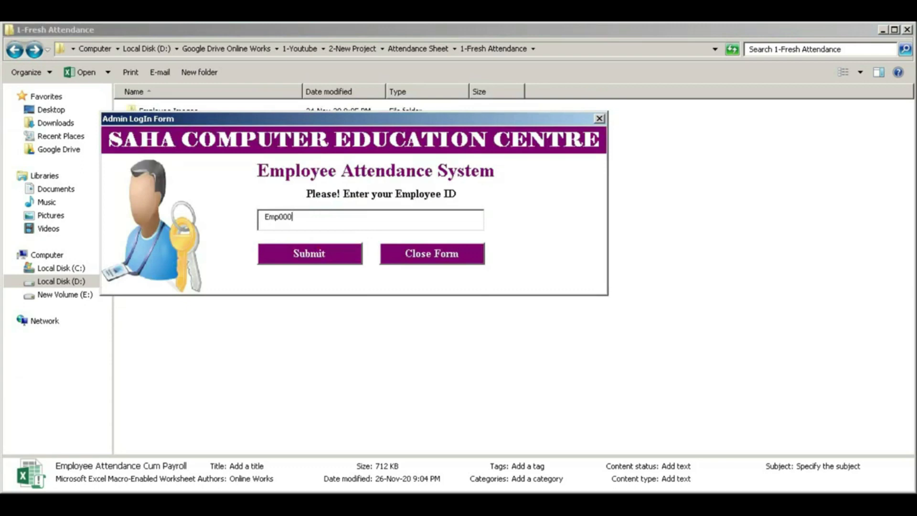
pyautogui.click(308, 254)
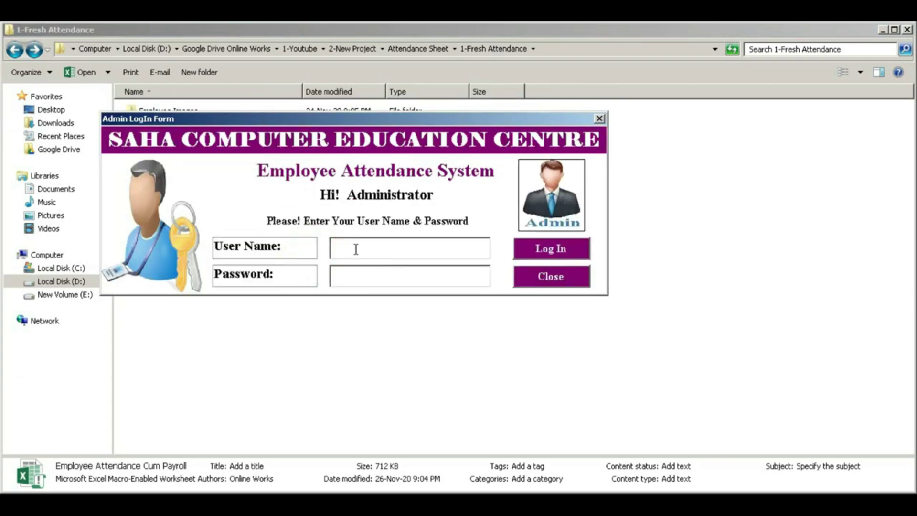
pyautogui.write('admin')
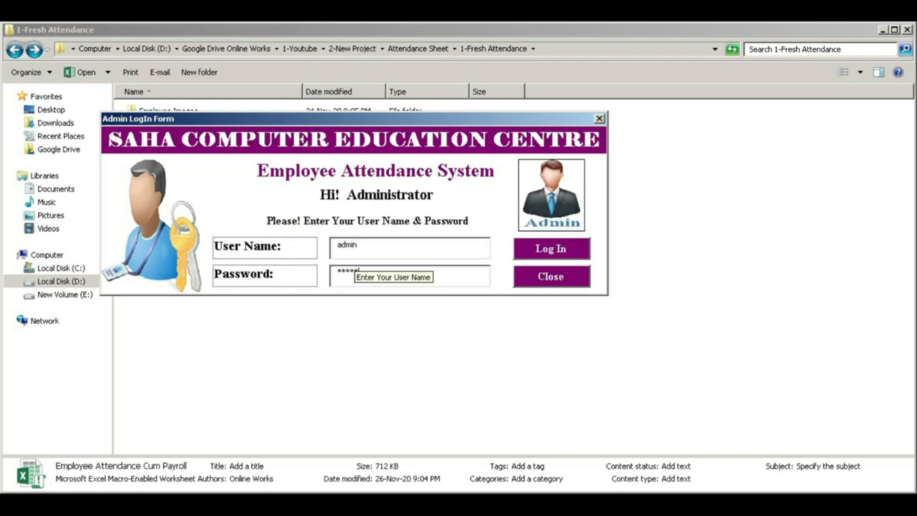
pyautogui.click(554, 250)
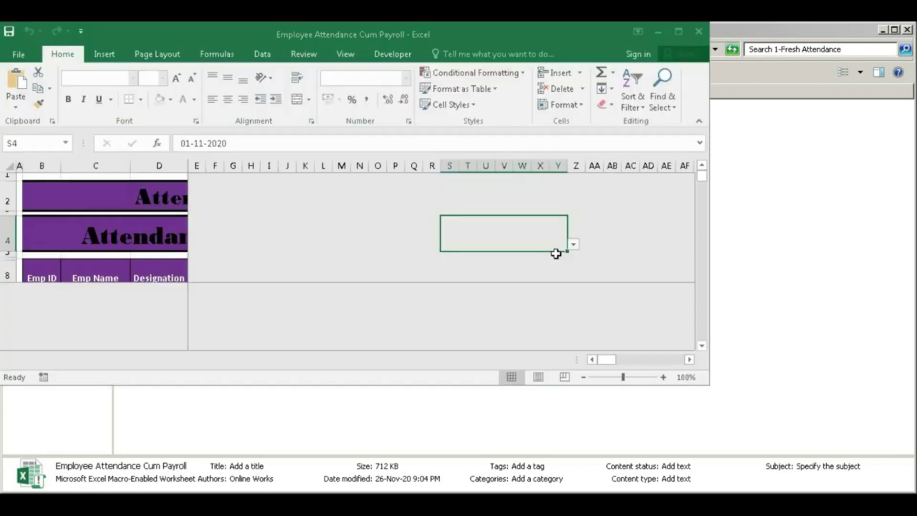
pyautogui.moveTo(711, 60); pyautogui.dragTo(916, 85)
pyautogui.moveTo(539, 385); pyautogui.dragTo(539, 492)
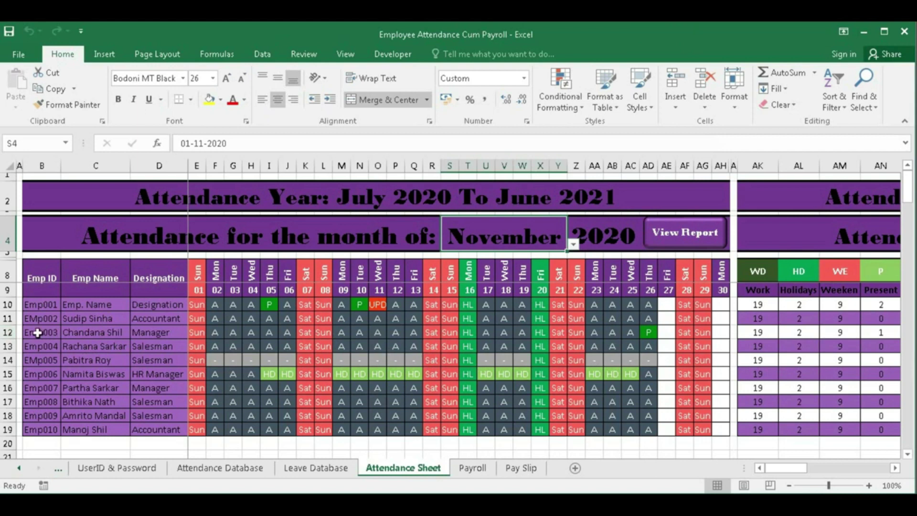
# - Inspect the formulas in row 12, AD12, C10 and C11 of the Attendance Sheet
pyautogui.click(7, 332)
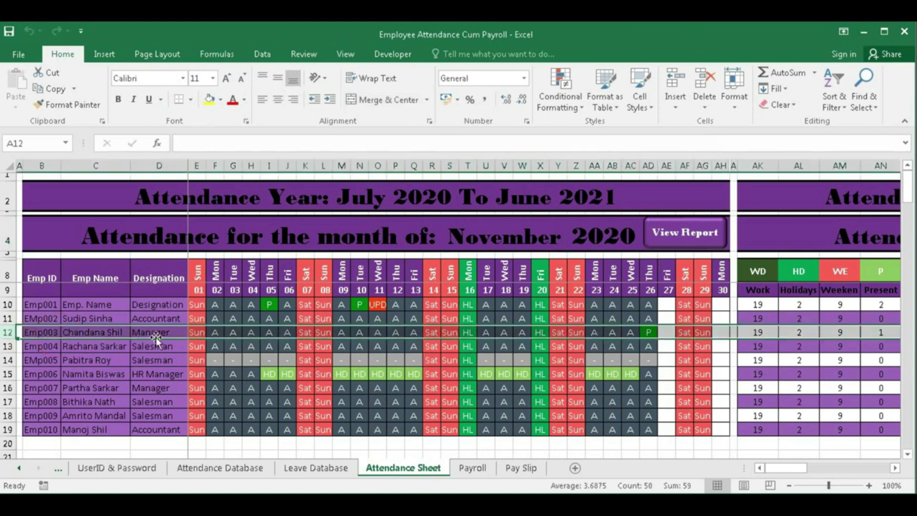
pyautogui.click(648, 332)
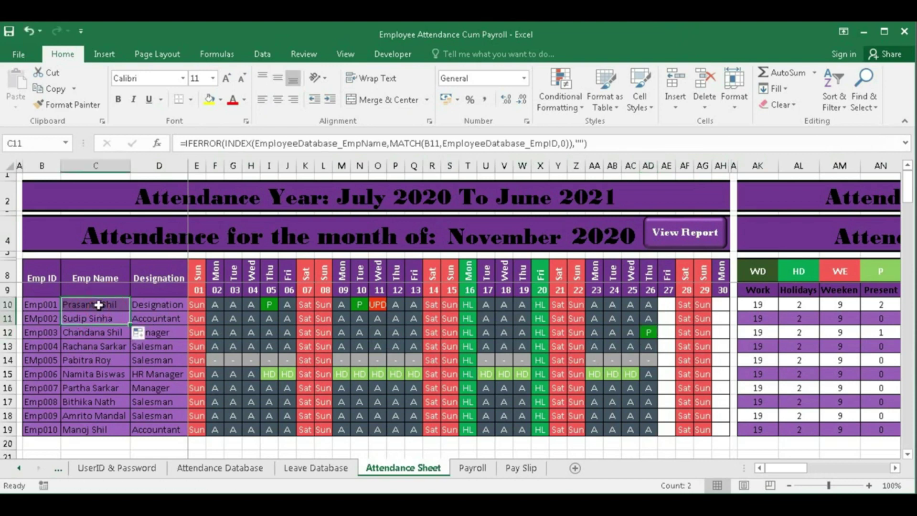
pyautogui.click(98, 304)
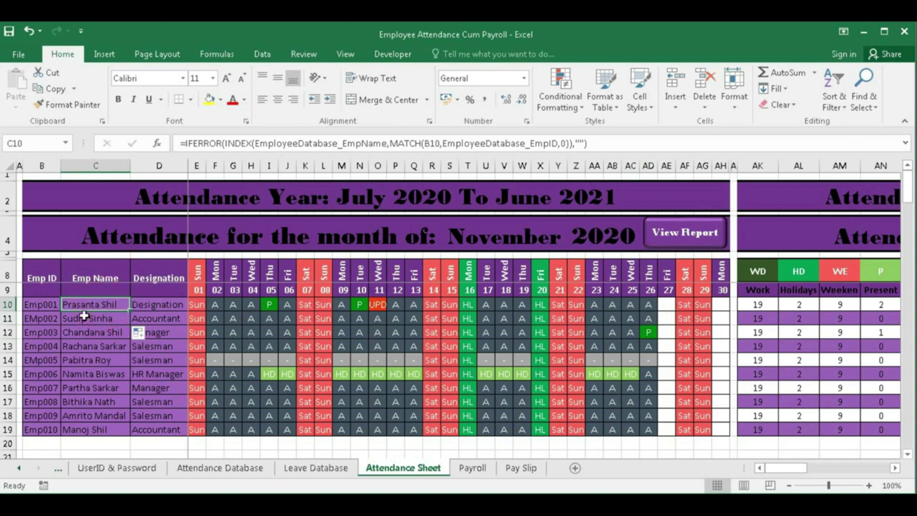
pyautogui.click(87, 317)
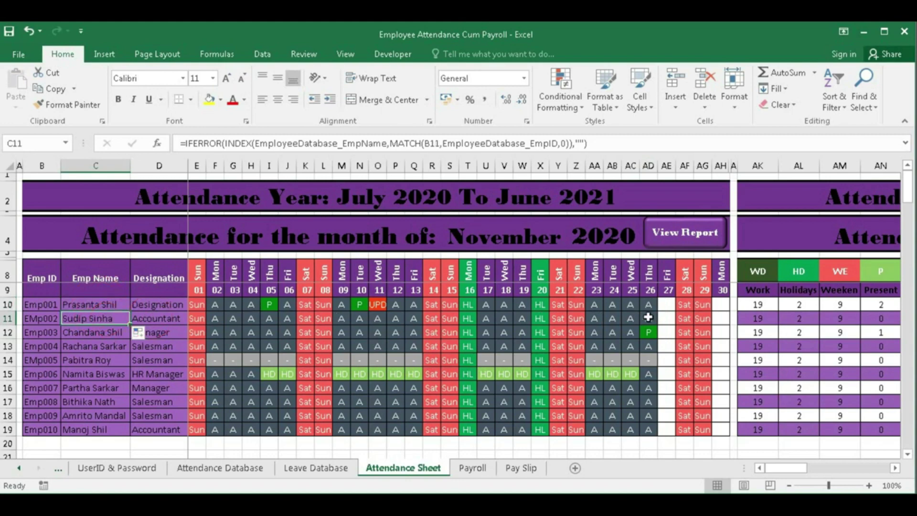
# - Check the Entry status cells H52:H53 in the Attendance Database against the Attendance Sheet
pyautogui.click(221, 468)
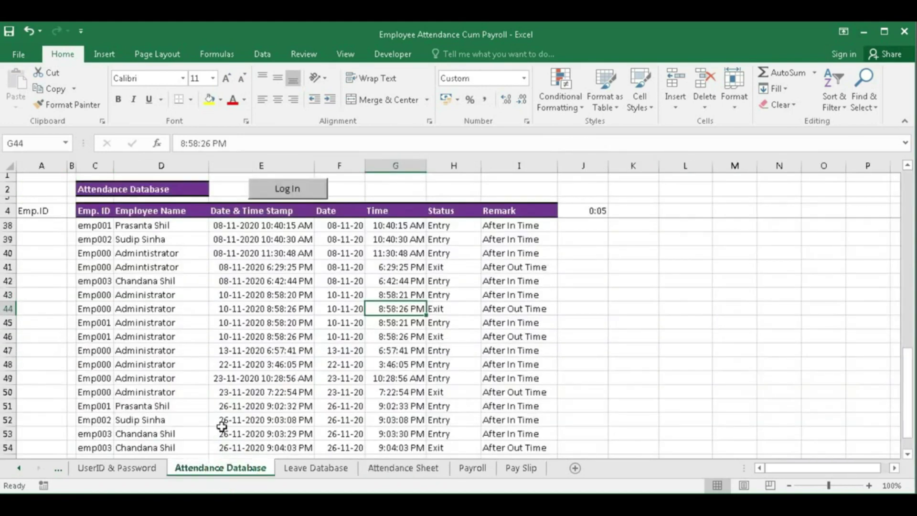
pyautogui.scroll(-3, 208, 392)
pyautogui.scroll(1, 207, 390)
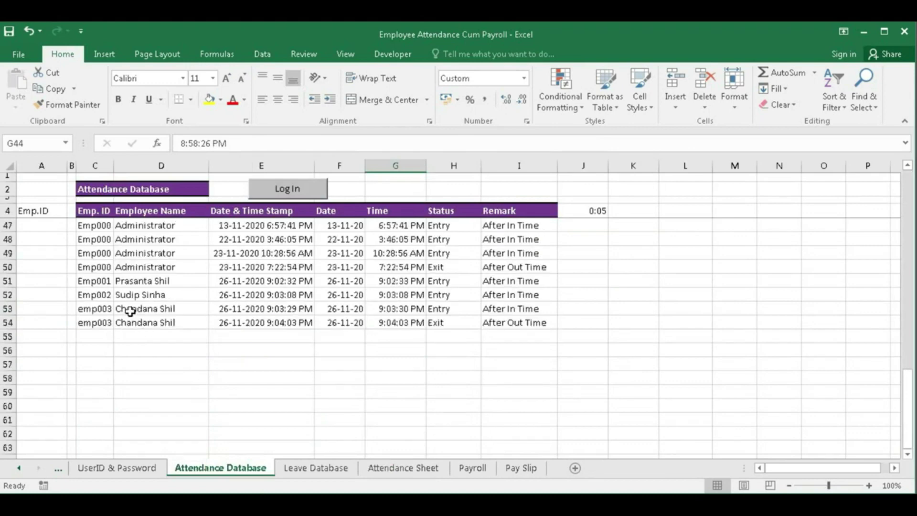
pyautogui.moveTo(440, 295); pyautogui.dragTo(442, 309)
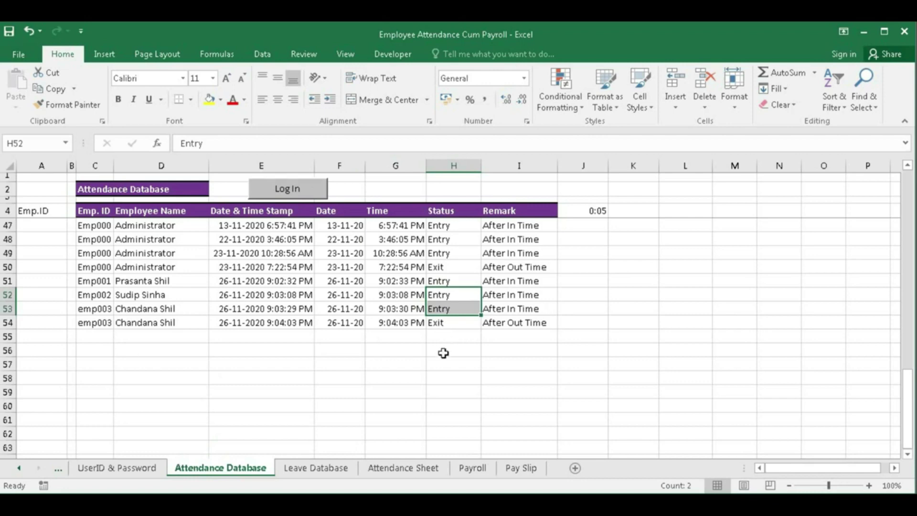
pyautogui.click(397, 469)
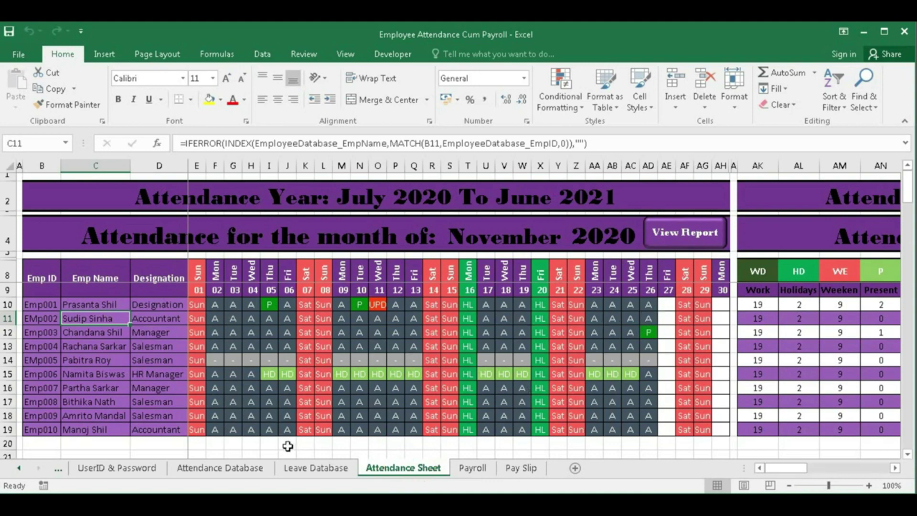
pyautogui.click(237, 470)
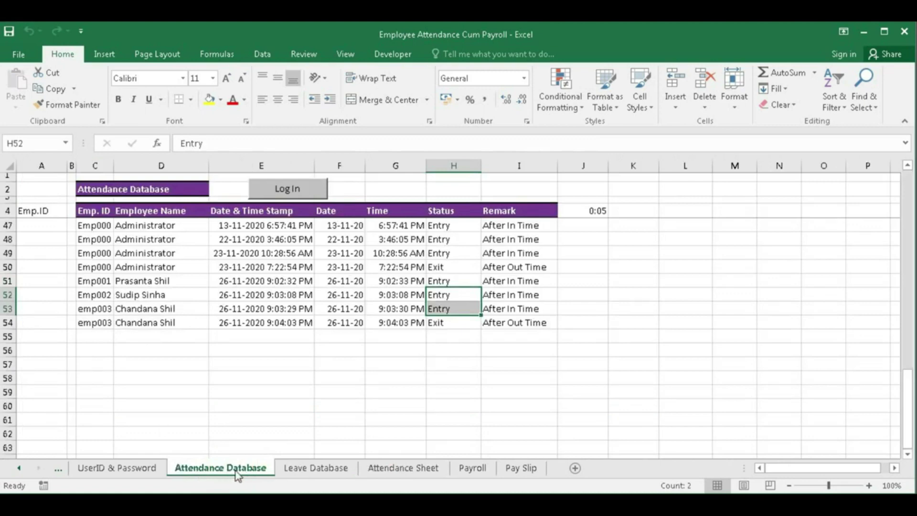
pyautogui.click(428, 469)
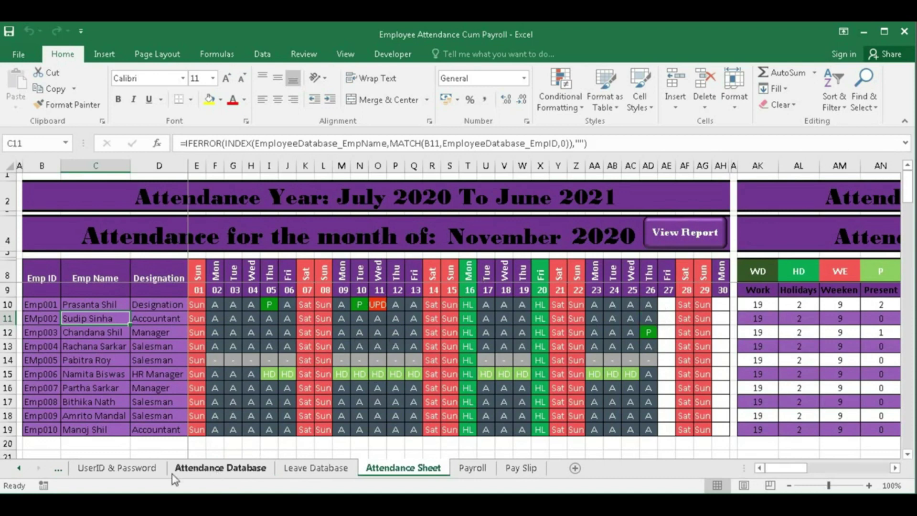
# - Look through the Payroll and Pay Slip sheets, ending on Settings
pyautogui.click(19, 469)
pyautogui.click(19, 469)
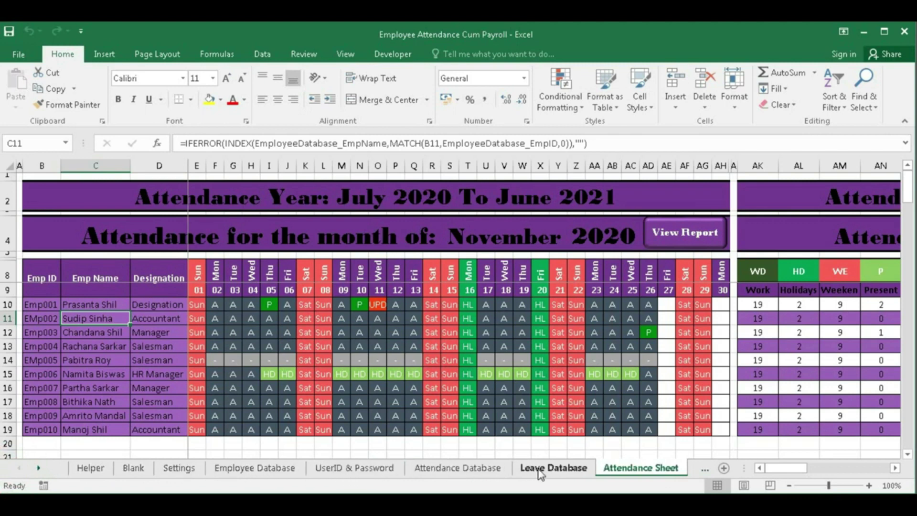
pyautogui.click(706, 471)
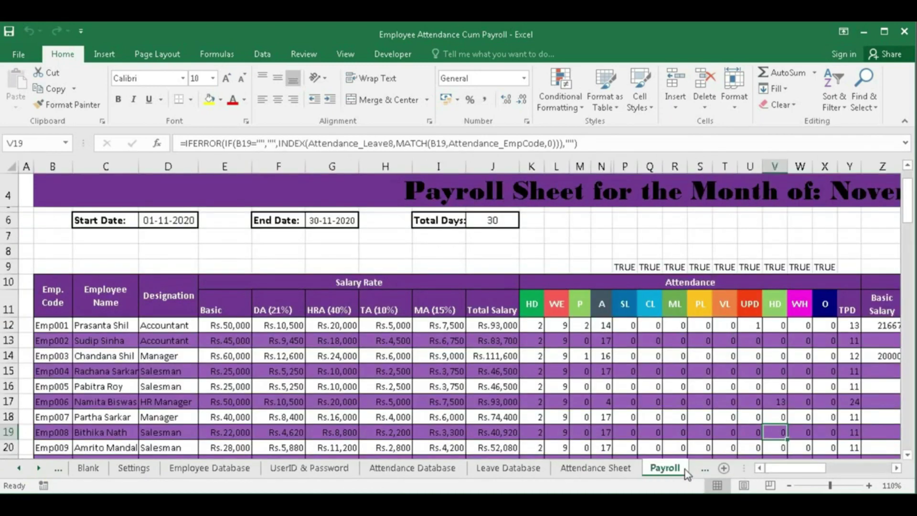
pyautogui.click(706, 472)
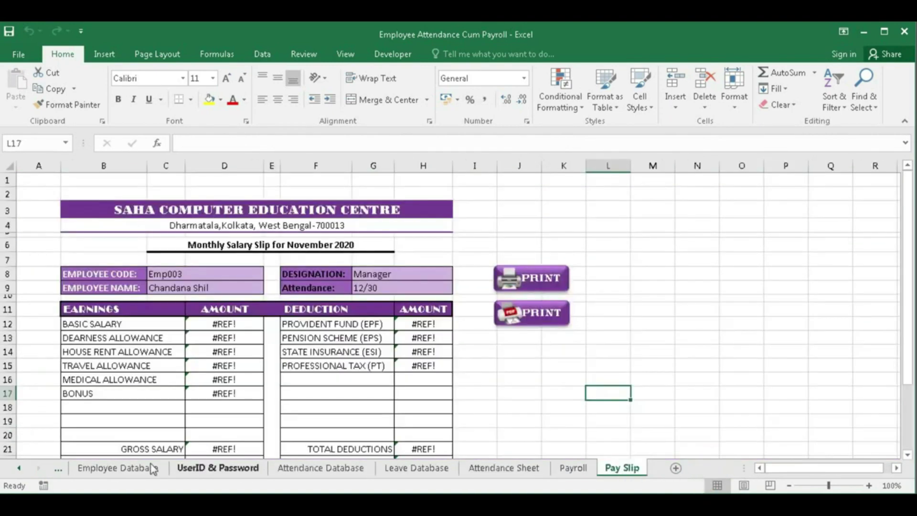
pyautogui.click(58, 471)
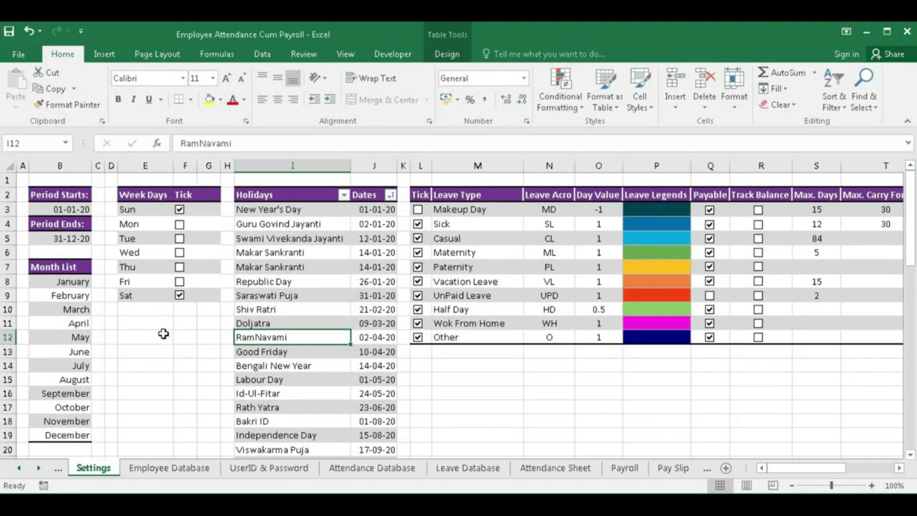
# - Confirm the 01-01-2020 period start produces the 'January 2020 To December 2020' Attendance Sheet title
pyautogui.click(94, 471)
pyautogui.click(62, 210)
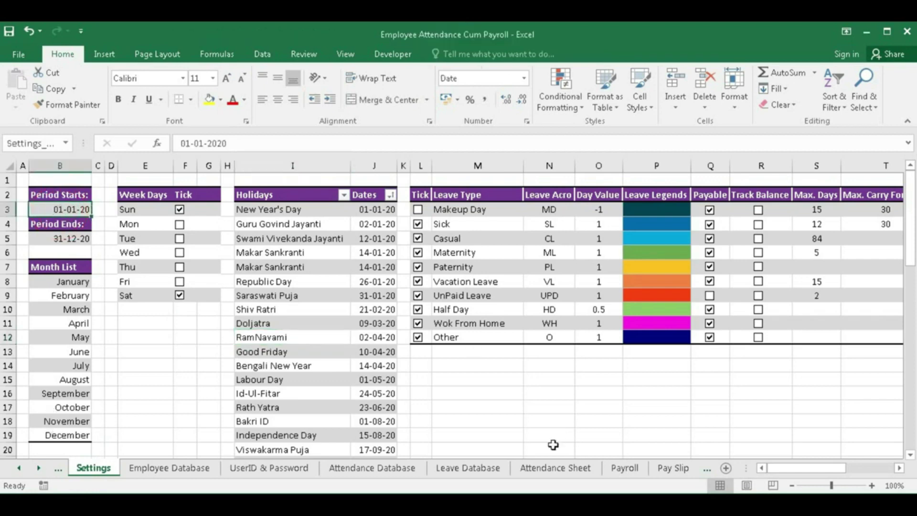
pyautogui.click(554, 468)
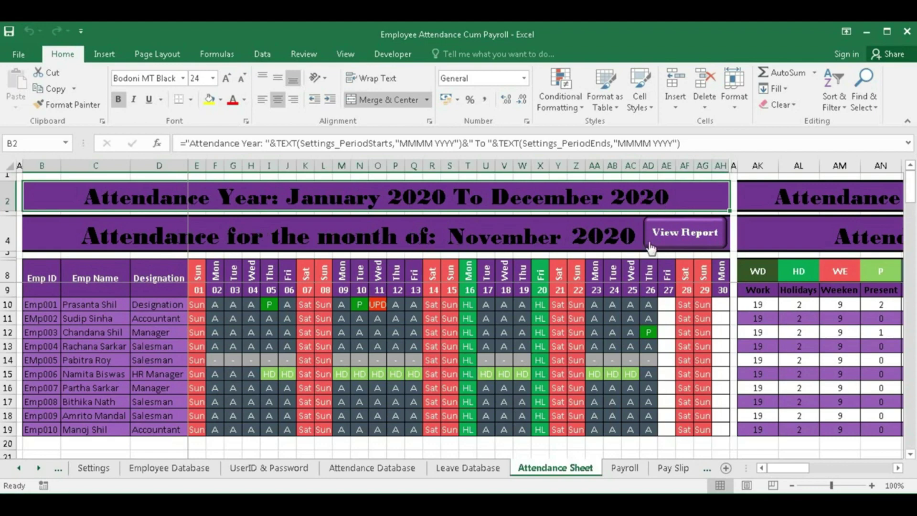
pyautogui.click(94, 470)
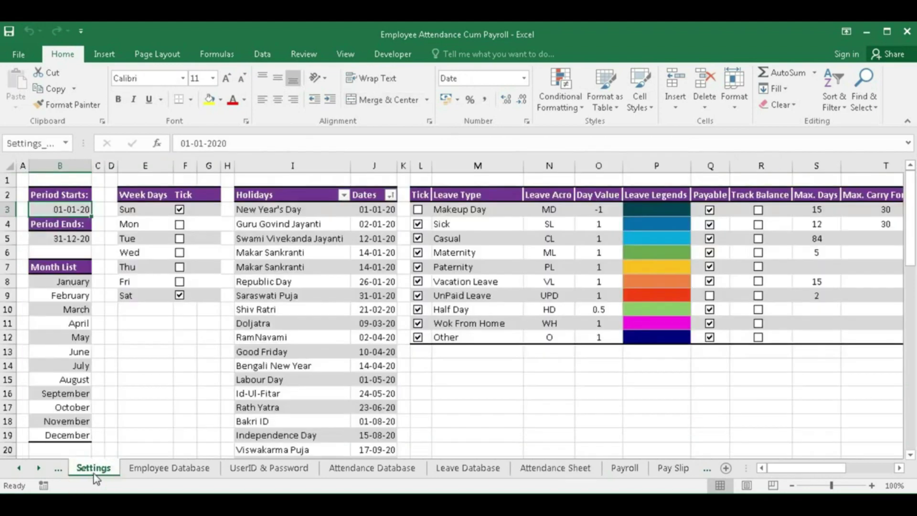
# - Change the Period Starts date in B3 to 01-01-2021 and confirm the January–December 2021 attendance year
pyautogui.doubleClick(84, 211)
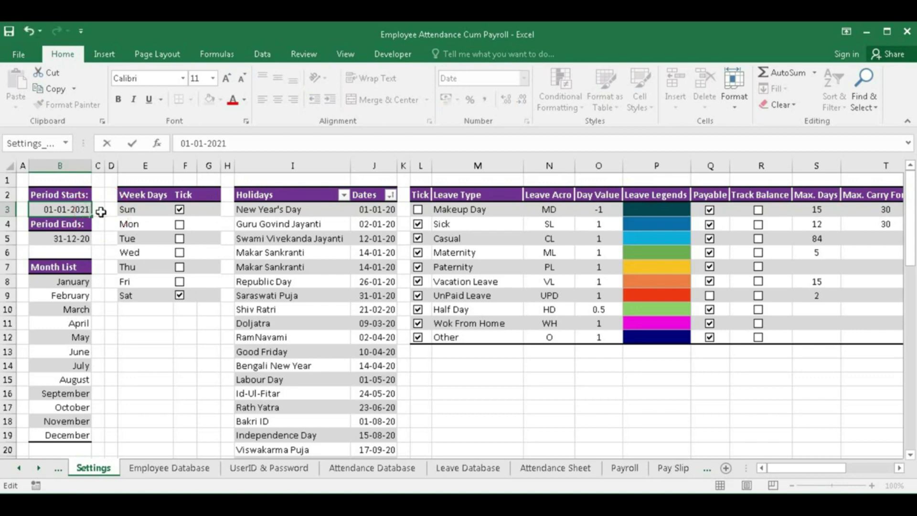
pyautogui.press('Return')
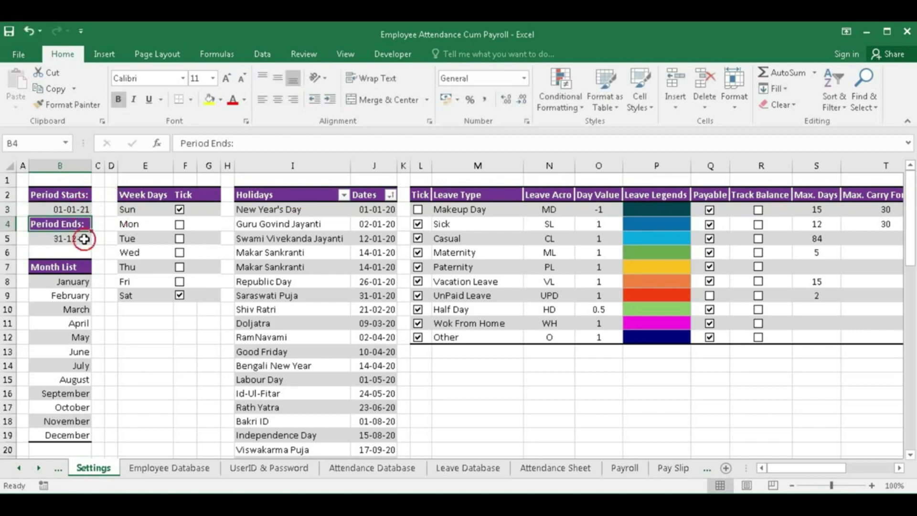
pyautogui.click(84, 239)
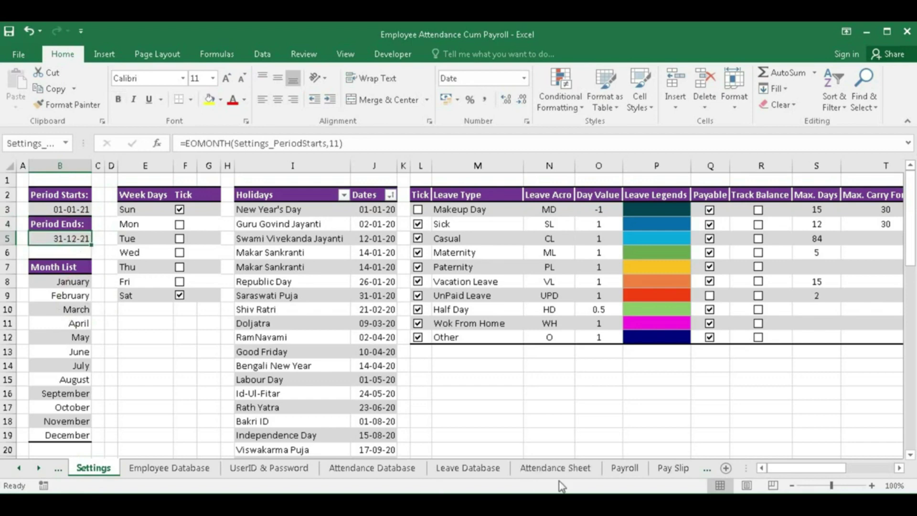
pyautogui.click(555, 468)
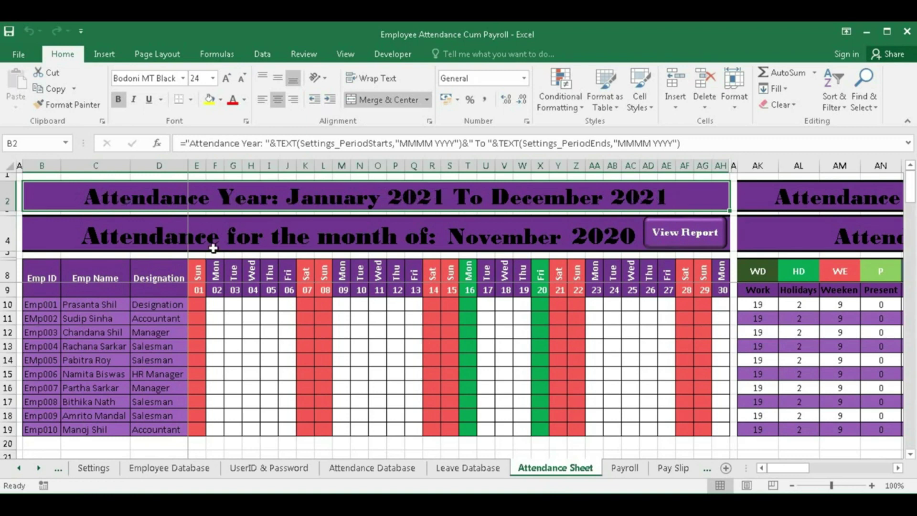
# - Pick November from the S4 month list to show November 2021, then return to Settings
pyautogui.click(598, 242)
pyautogui.click(529, 240)
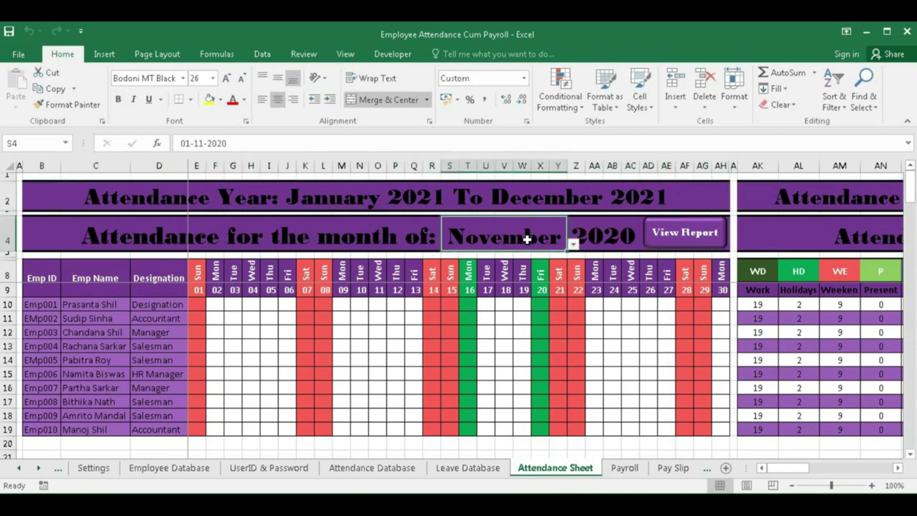
pyautogui.click(573, 246)
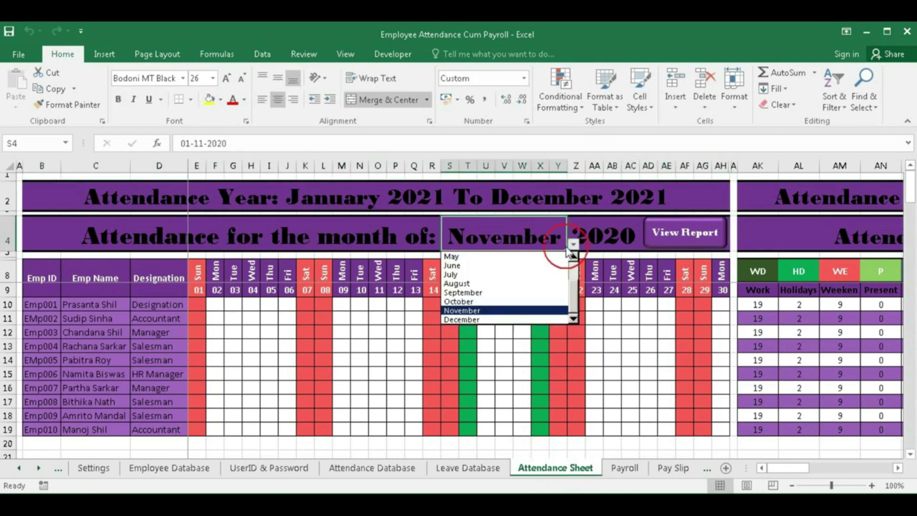
pyautogui.click(492, 314)
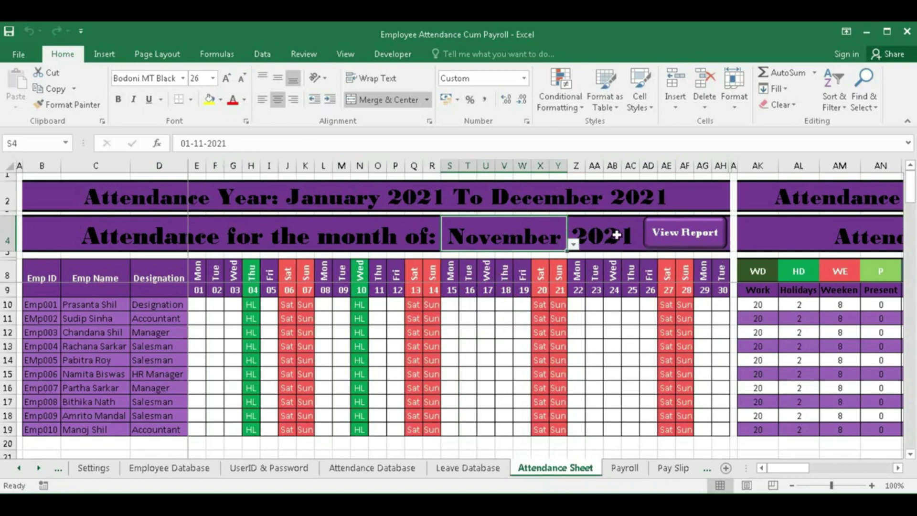
pyautogui.click(103, 472)
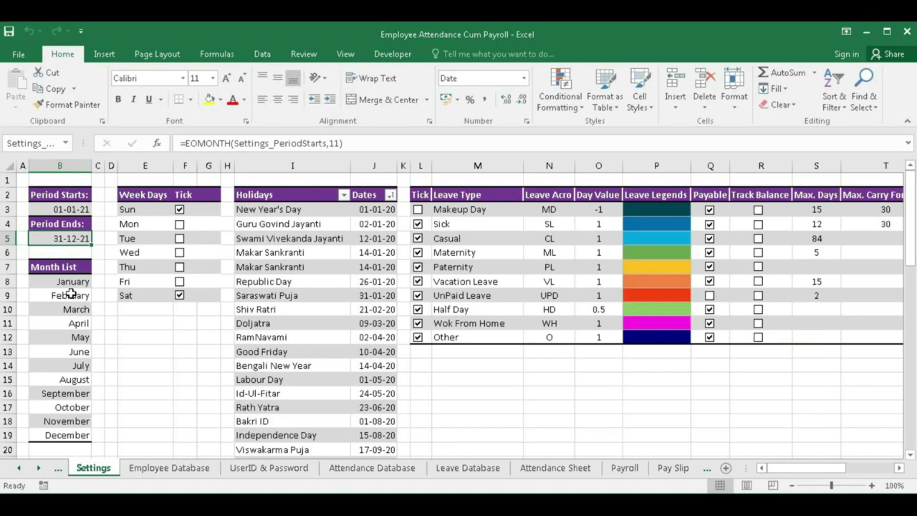
# - Enter 1-4-2020 as the Period Starts date in B3
pyautogui.click(57, 212)
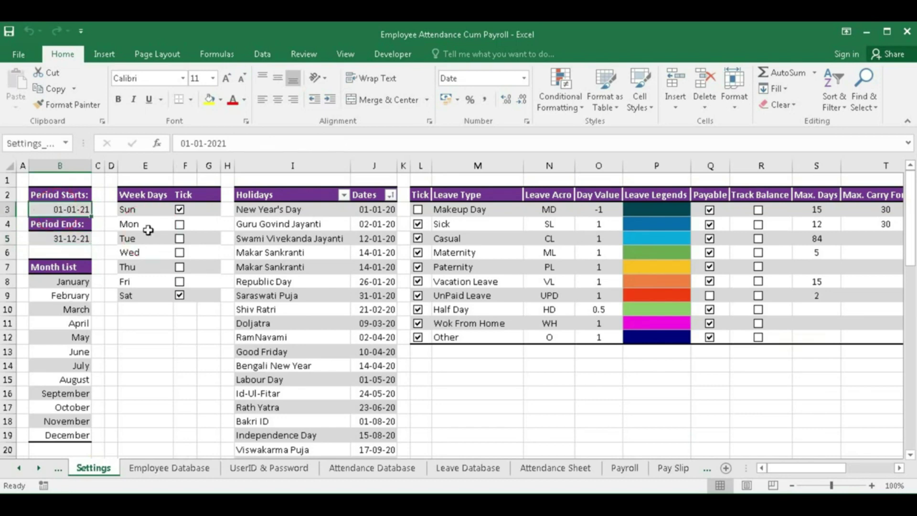
pyautogui.write('1-4-2020')
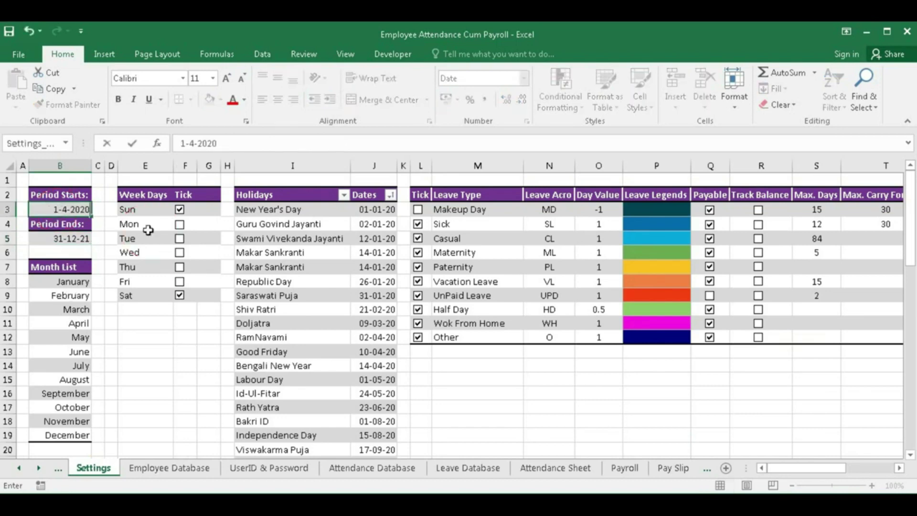
pyautogui.press('Return')
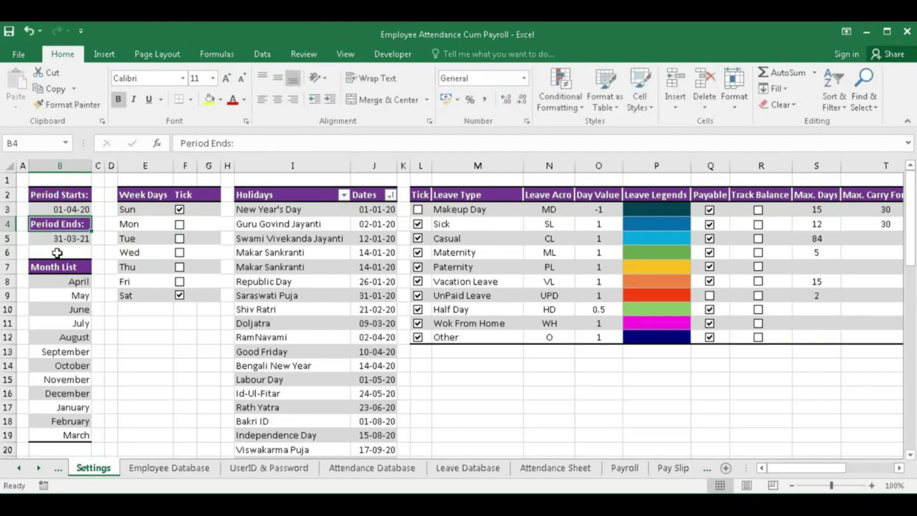
# - Review the Period Ends formula and April–March month list, then check the April 2020–March 2021 attendance year
pyautogui.click(46, 238)
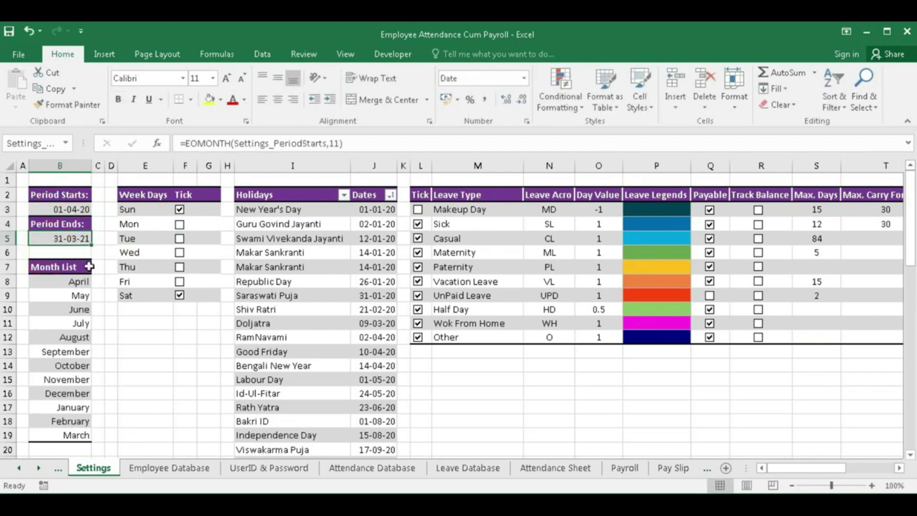
pyautogui.click(79, 285)
pyautogui.moveTo(79, 285); pyautogui.dragTo(56, 433)
pyautogui.click(73, 284)
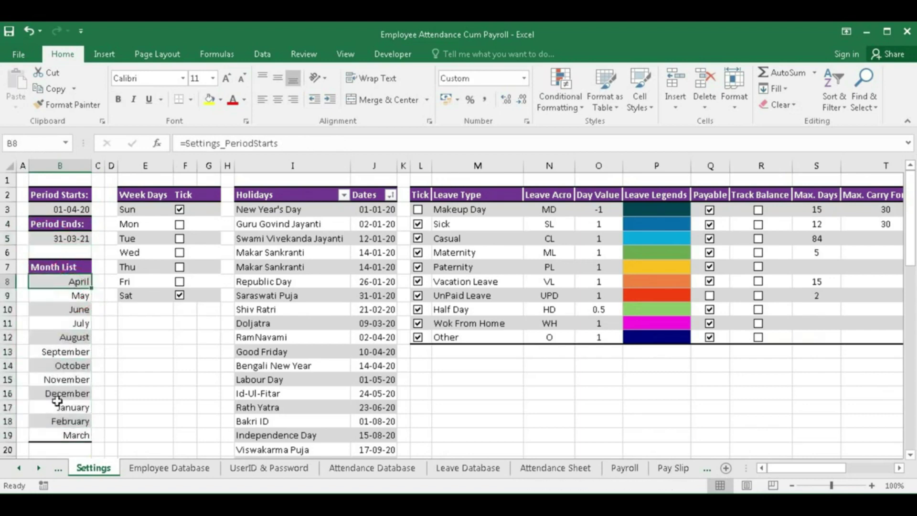
pyautogui.click(65, 437)
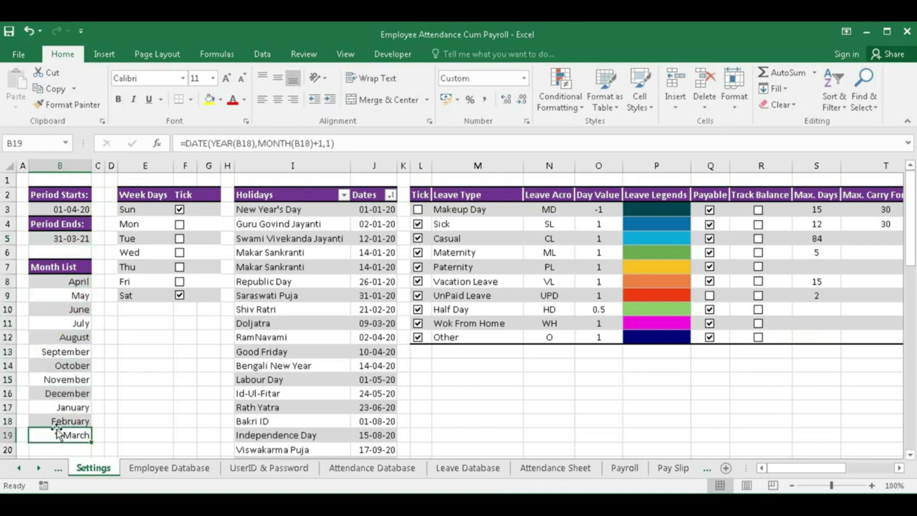
pyautogui.click(559, 473)
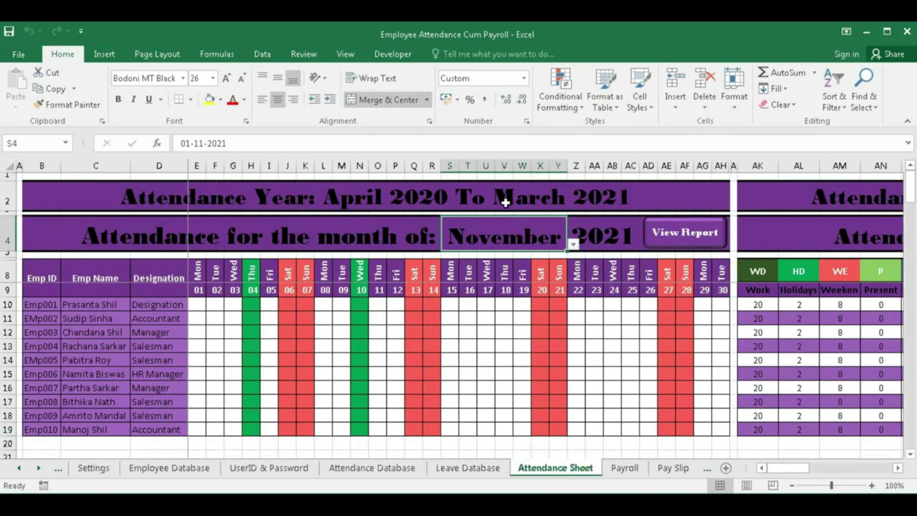
# - Choose November in the S4 month dropdown to show November 2020 attendance
pyautogui.click(600, 234)
pyautogui.click(534, 234)
pyautogui.click(574, 244)
pyautogui.scroll(1, 520, 262)
pyautogui.click(482, 283)
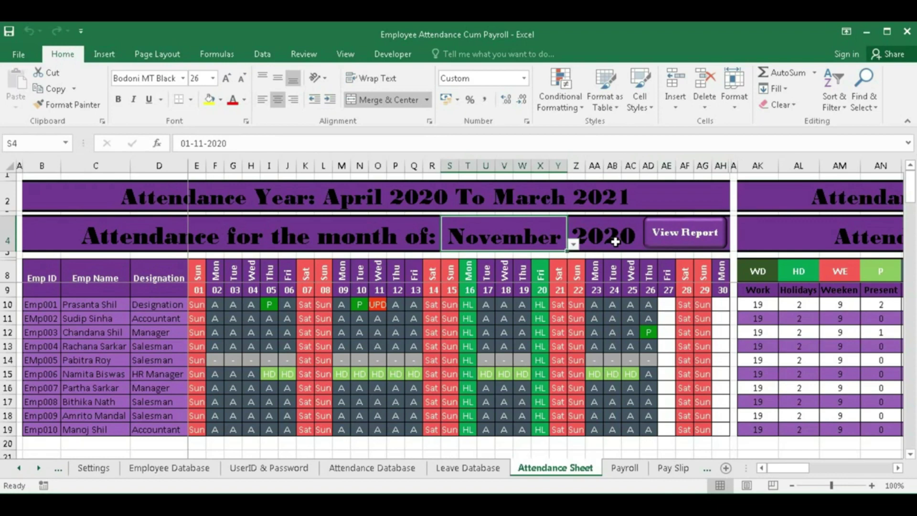
# - Tour the Settings, Attendance Sheet, Payroll and Pay Slip sheets, ending on Settings
pyautogui.click(93, 468)
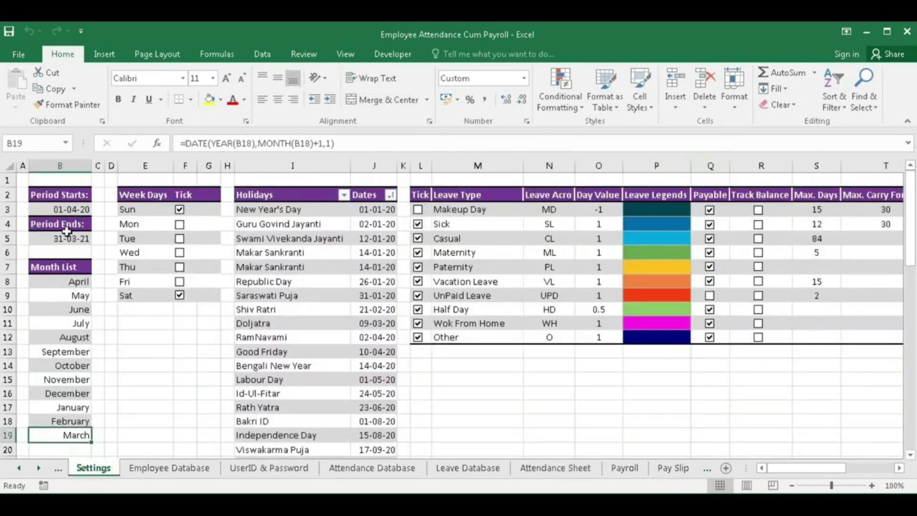
pyautogui.click(60, 210)
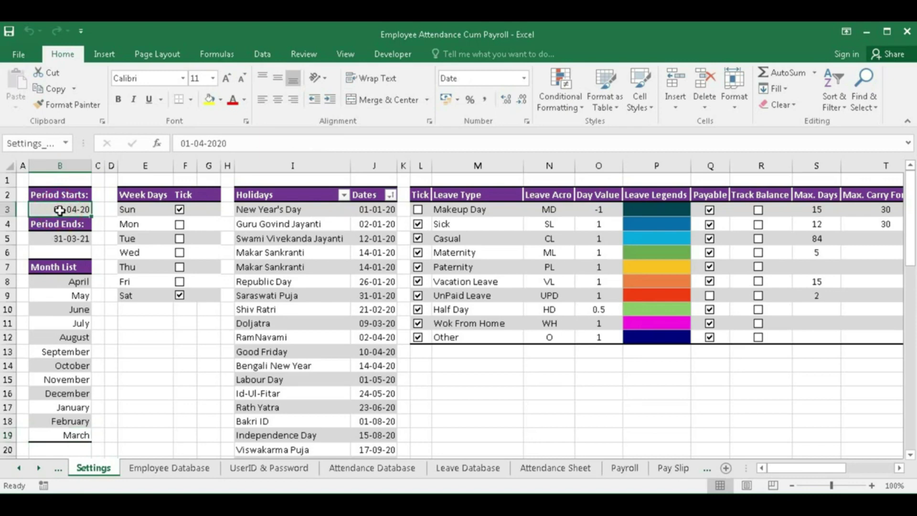
pyautogui.click(549, 469)
pyautogui.click(622, 473)
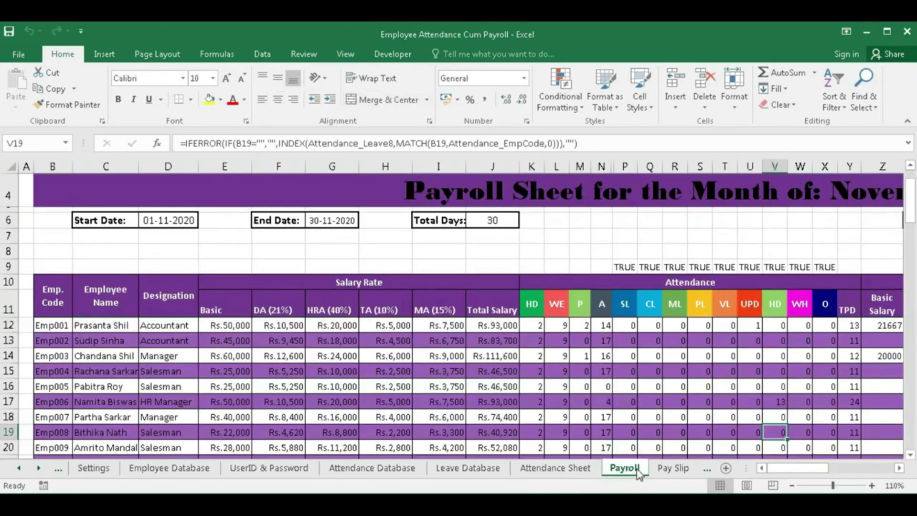
pyautogui.click(673, 473)
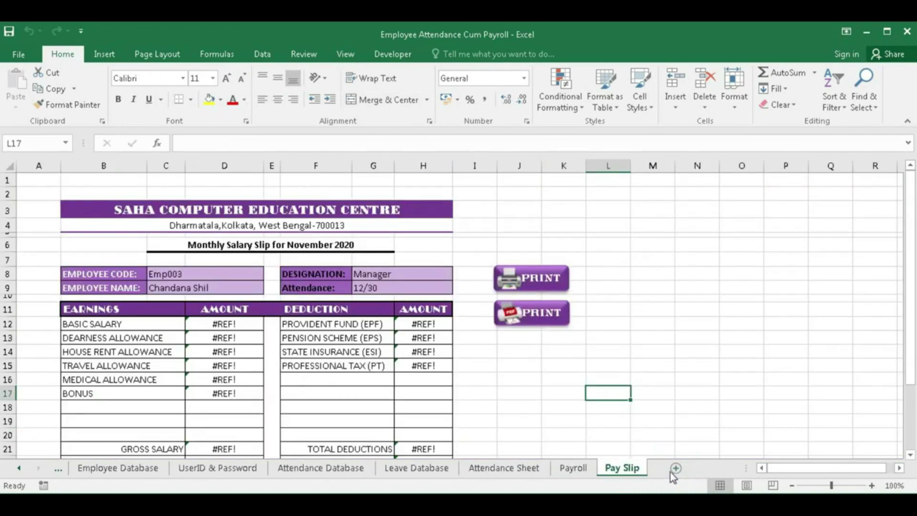
pyautogui.click(574, 469)
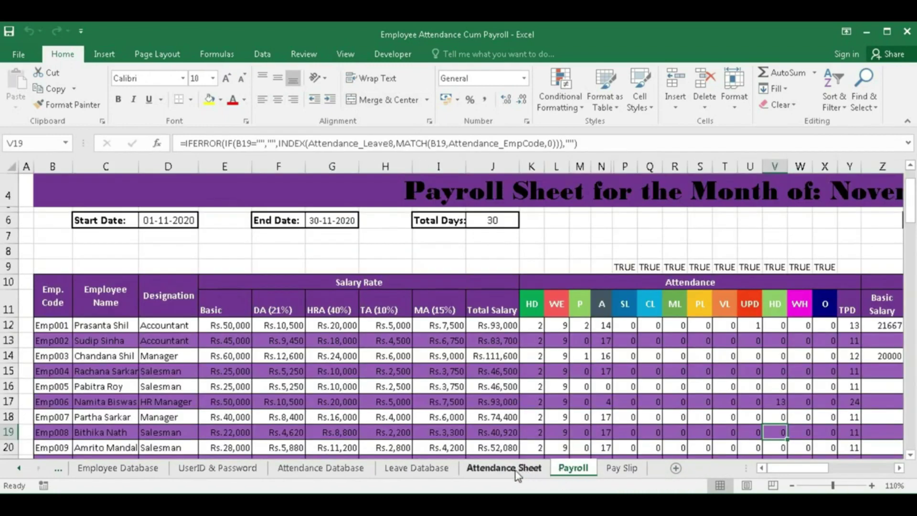
pyautogui.click(516, 470)
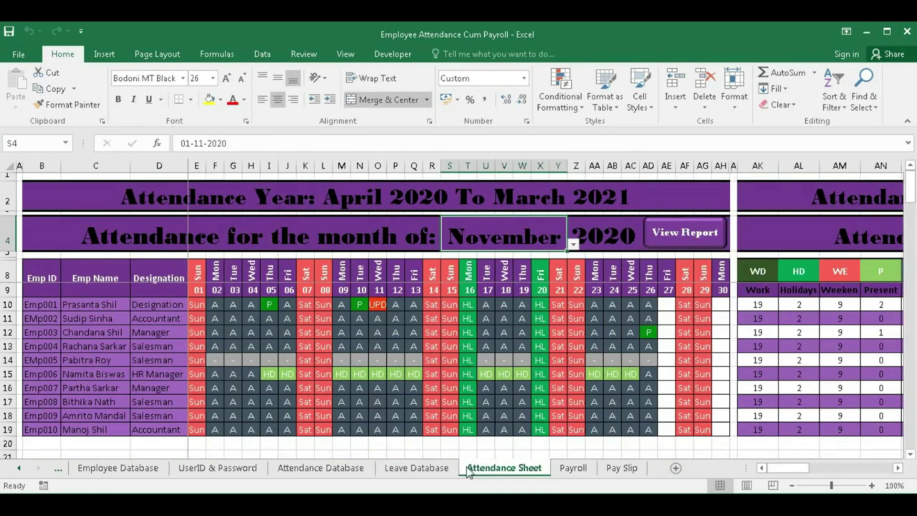
pyautogui.click(58, 469)
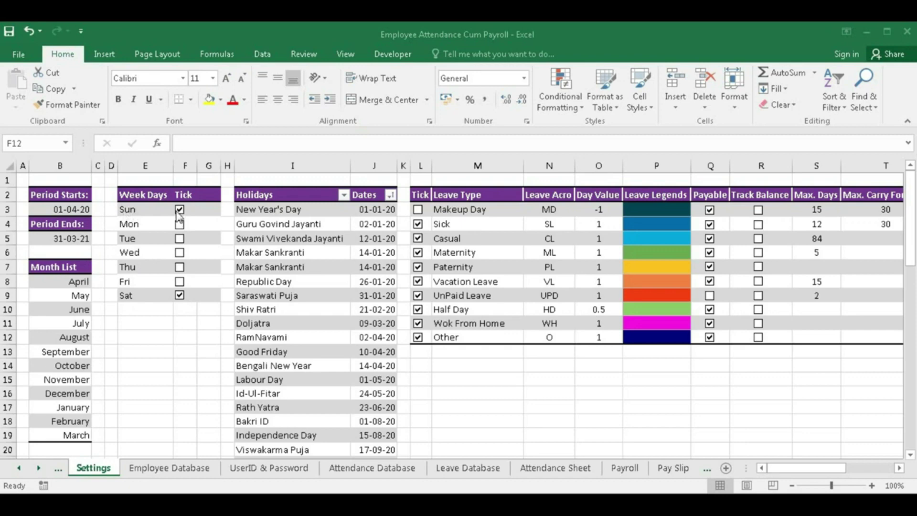
# - Change the weekly off days to Friday and Saturday and view the attendance sheet
pyautogui.click(547, 469)
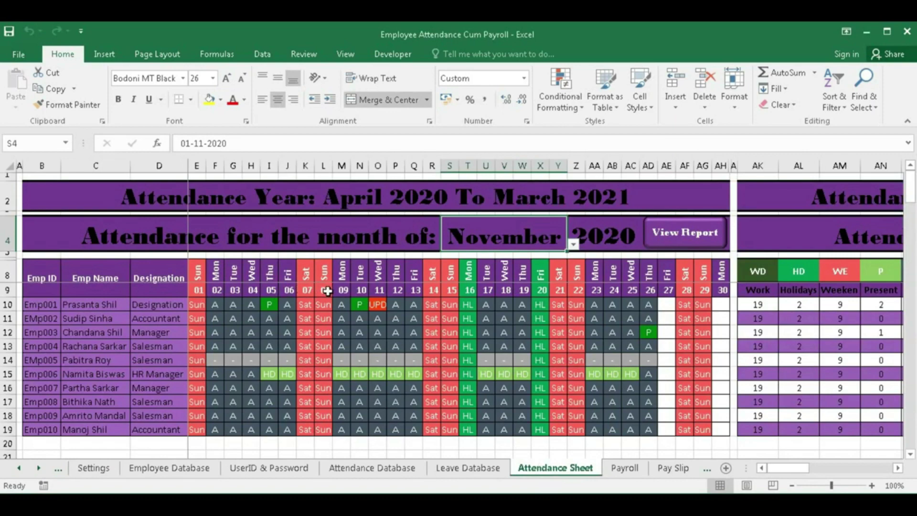
pyautogui.click(98, 470)
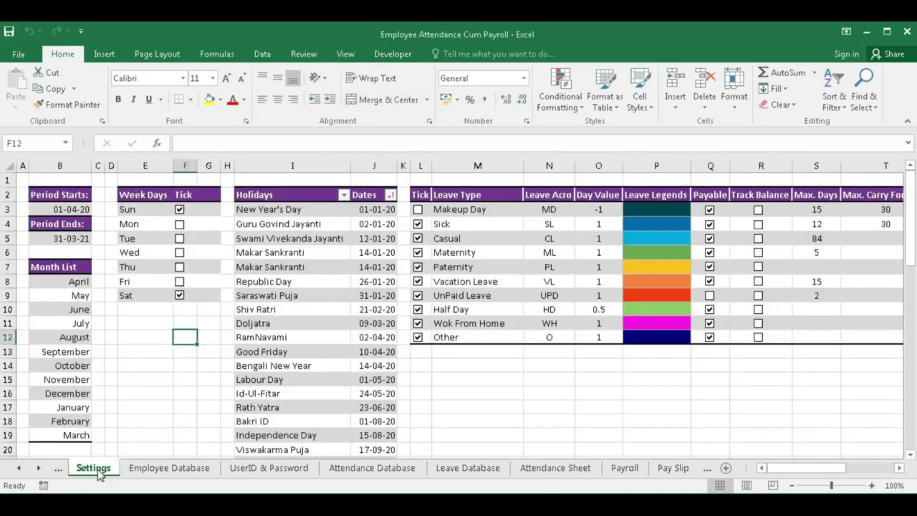
pyautogui.click(179, 297)
pyautogui.click(180, 209)
pyautogui.click(180, 283)
pyautogui.click(180, 296)
pyautogui.click(559, 471)
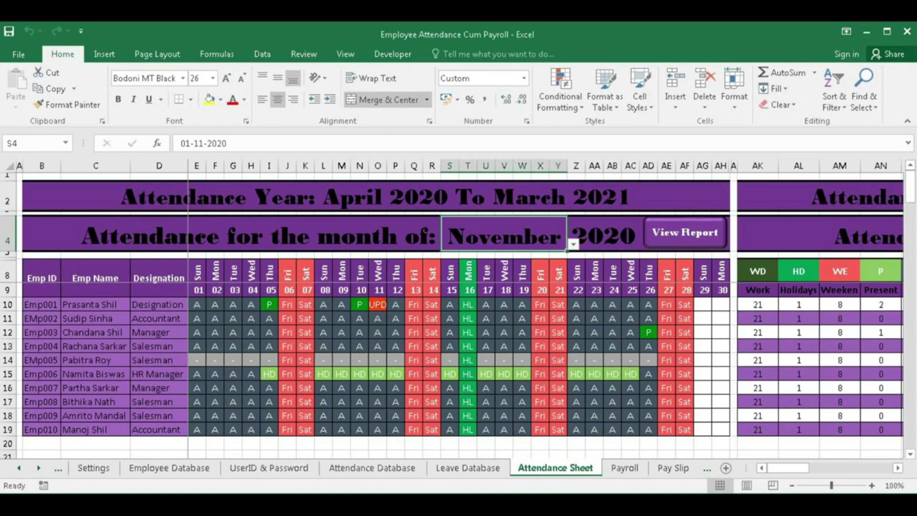
# - Add Sunday as a third off day, review it, then untick Friday leaving Sunday and Saturday
pyautogui.click(93, 469)
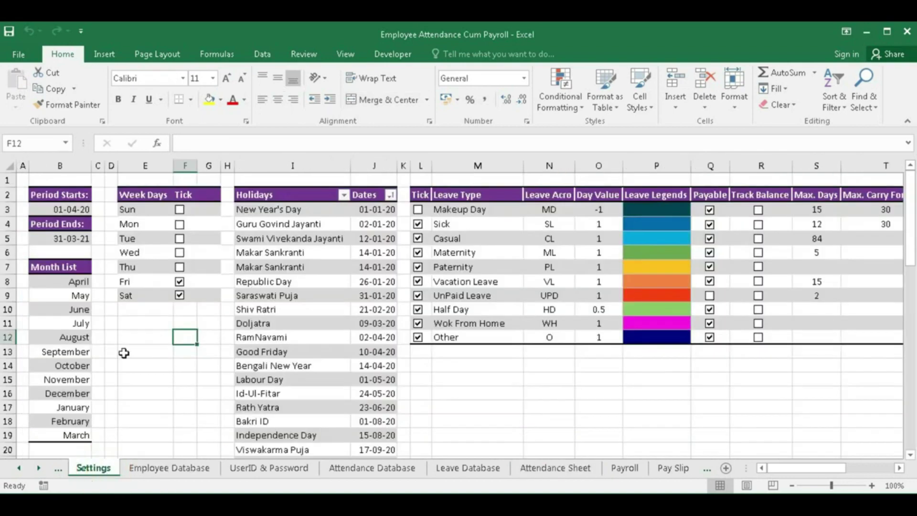
pyautogui.click(180, 211)
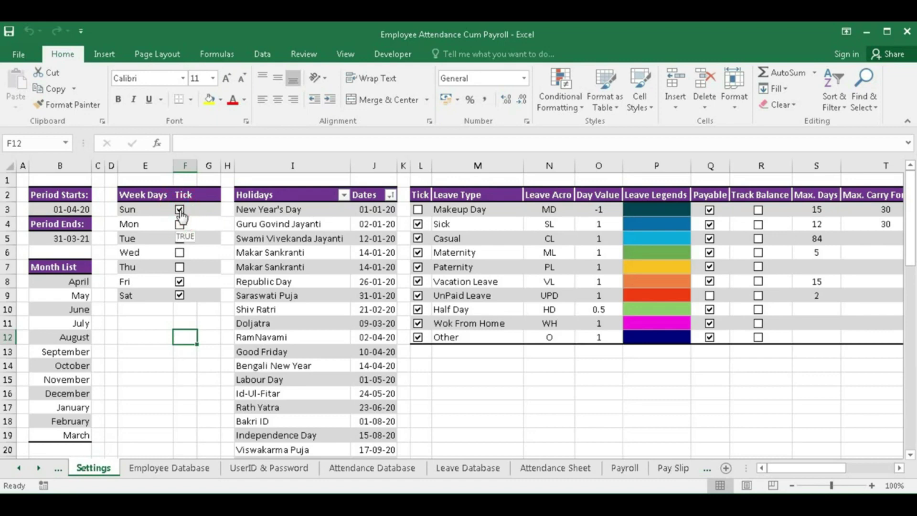
pyautogui.click(557, 468)
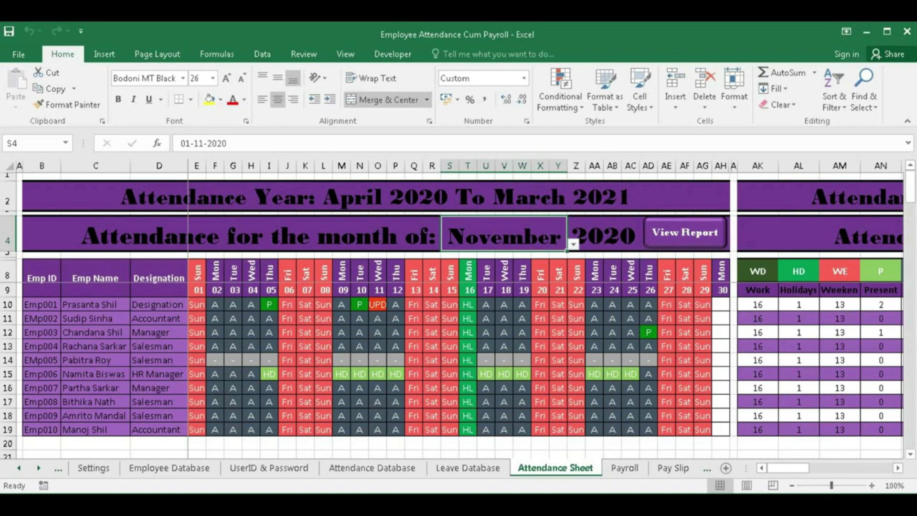
pyautogui.click(840, 499)
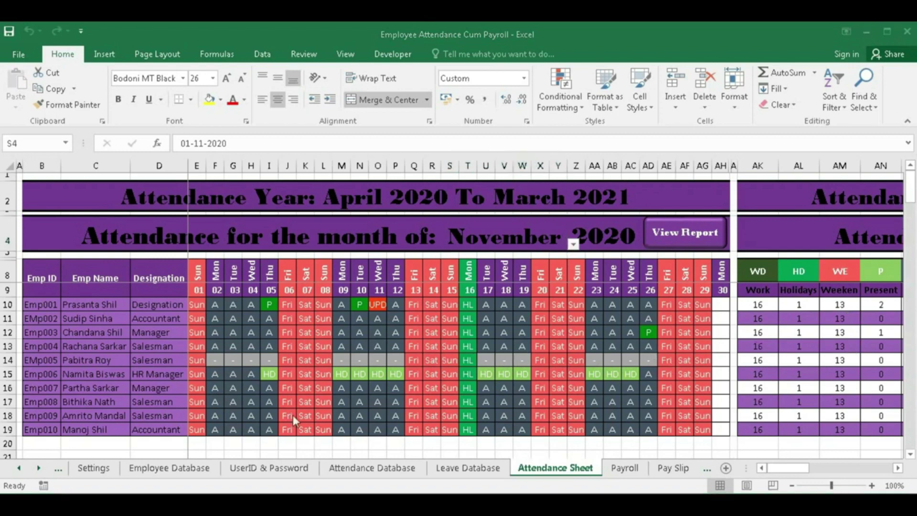
pyautogui.click(94, 468)
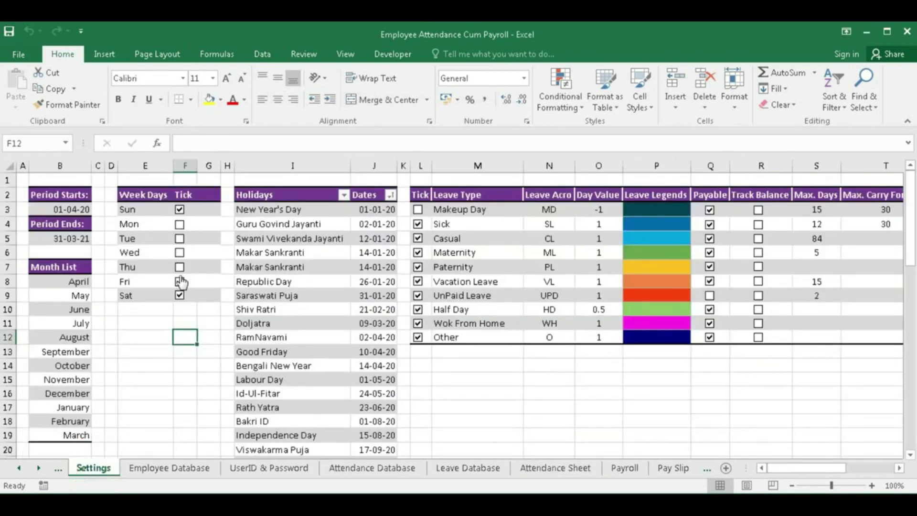
pyautogui.click(179, 281)
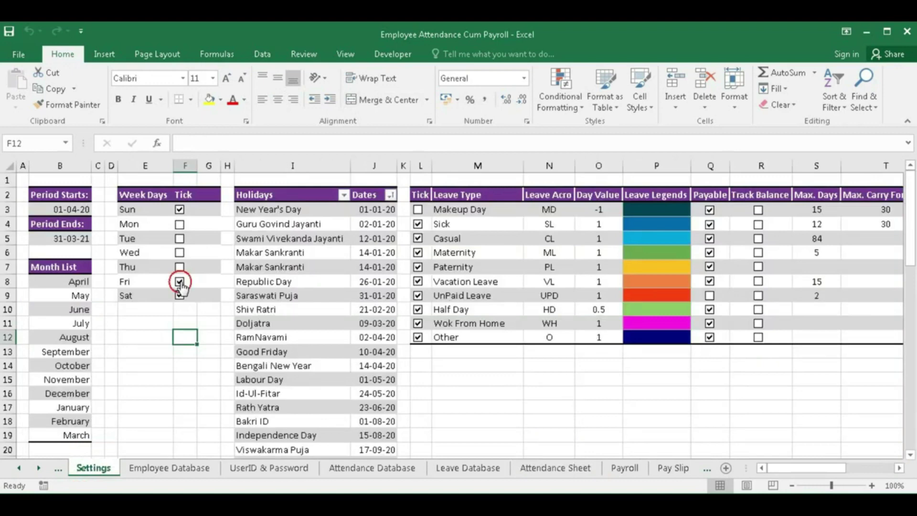
pyautogui.click(564, 469)
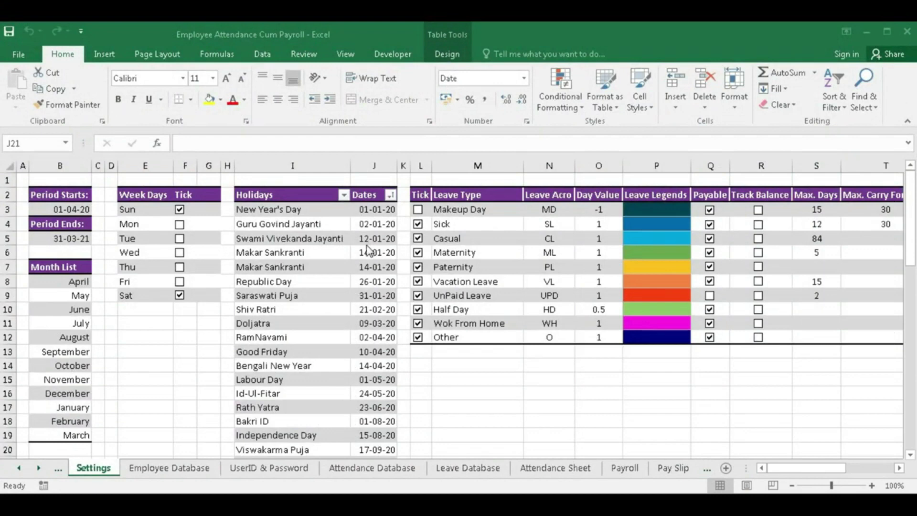
pyautogui.click(309, 223)
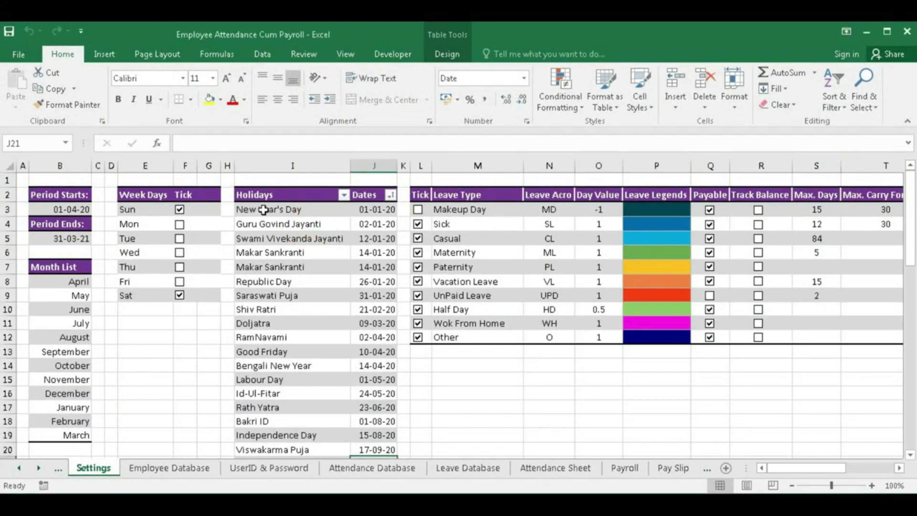
pyautogui.click(289, 209)
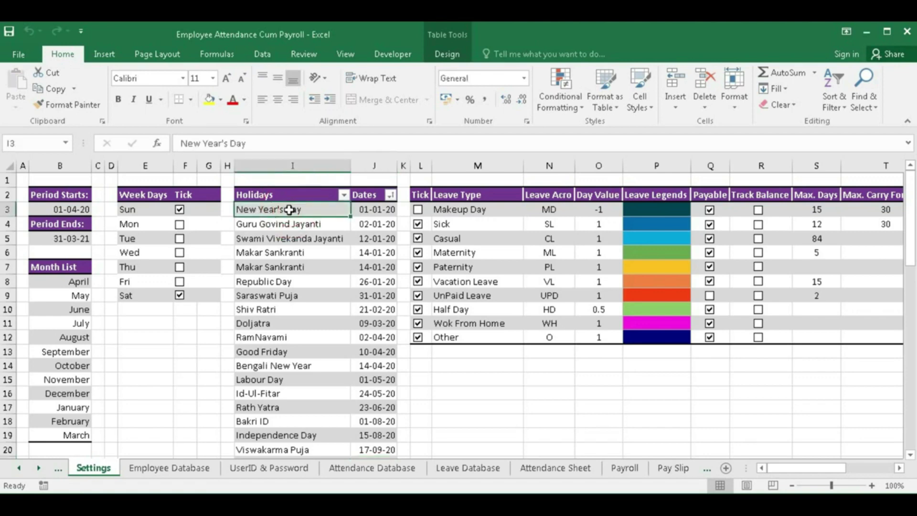
pyautogui.click(371, 210)
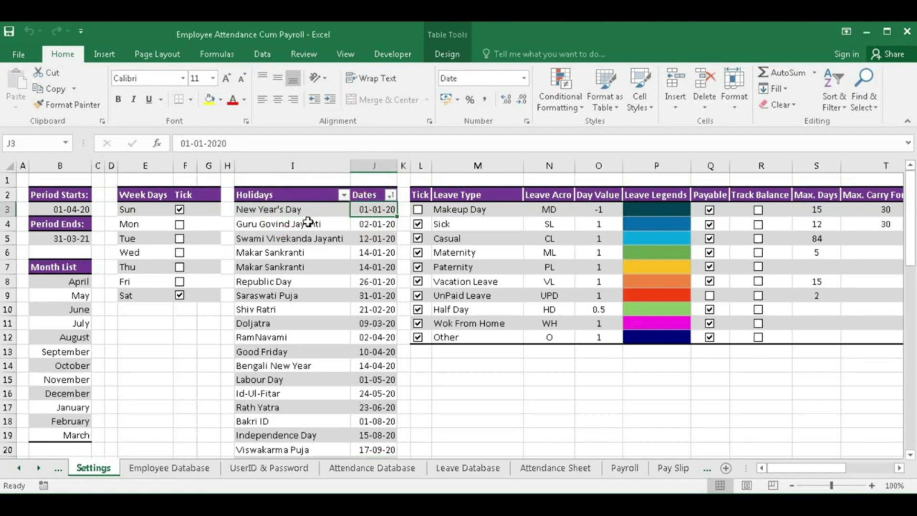
pyautogui.scroll(-3, 334, 293)
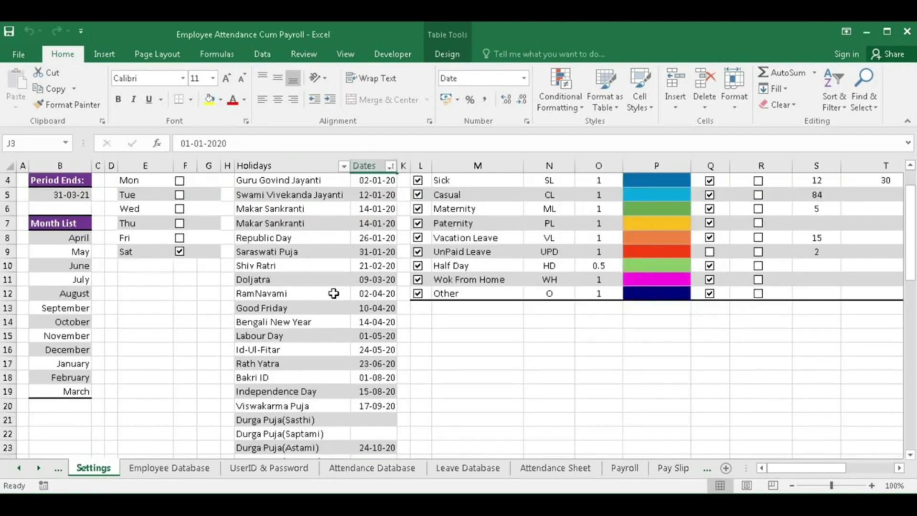
pyautogui.scroll(-12, 333, 292)
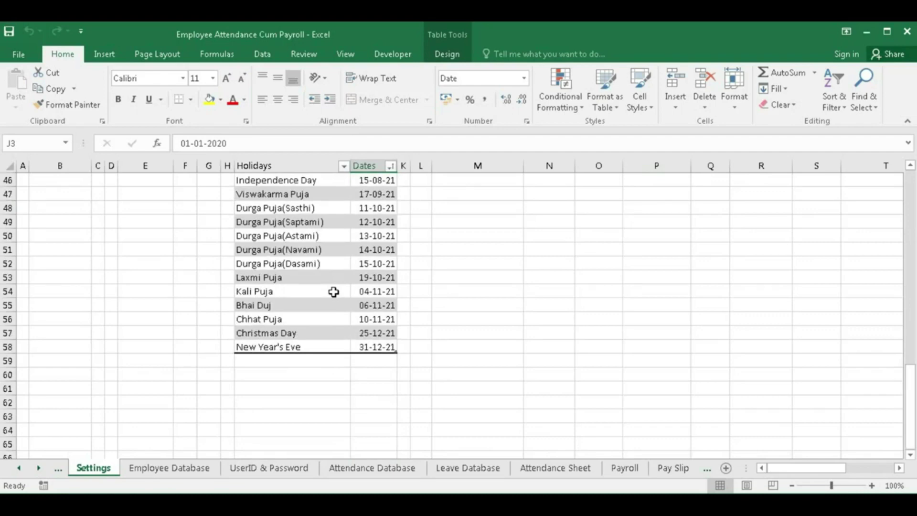
pyautogui.click(258, 347)
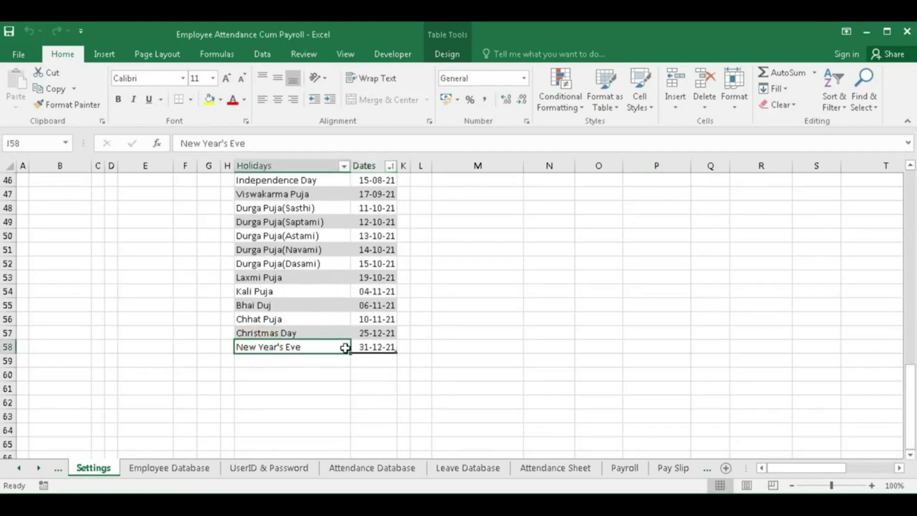
pyautogui.press('Tab')
pyautogui.press('Tab')
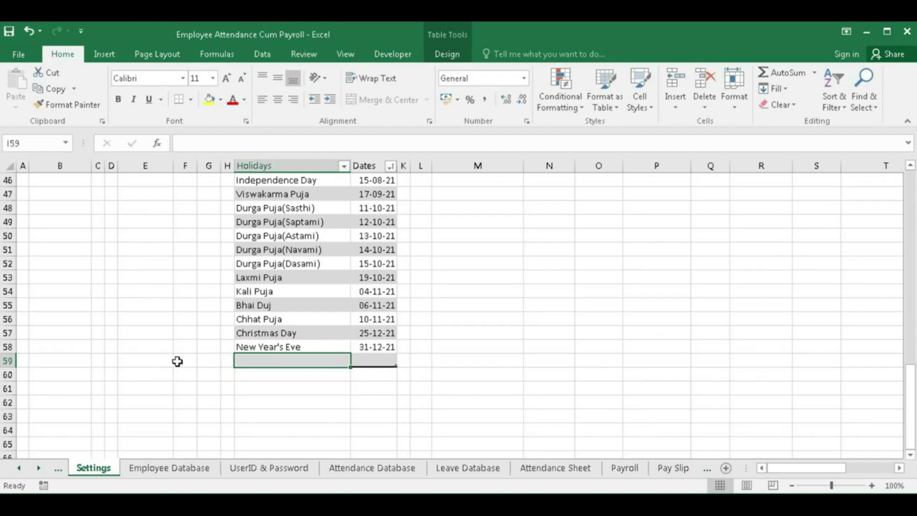
pyautogui.scroll(12, 288, 341)
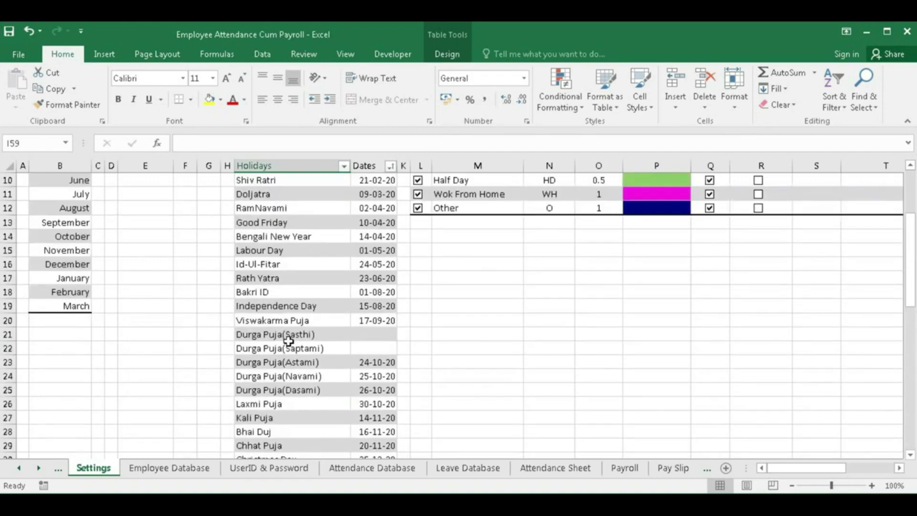
pyautogui.click(374, 336)
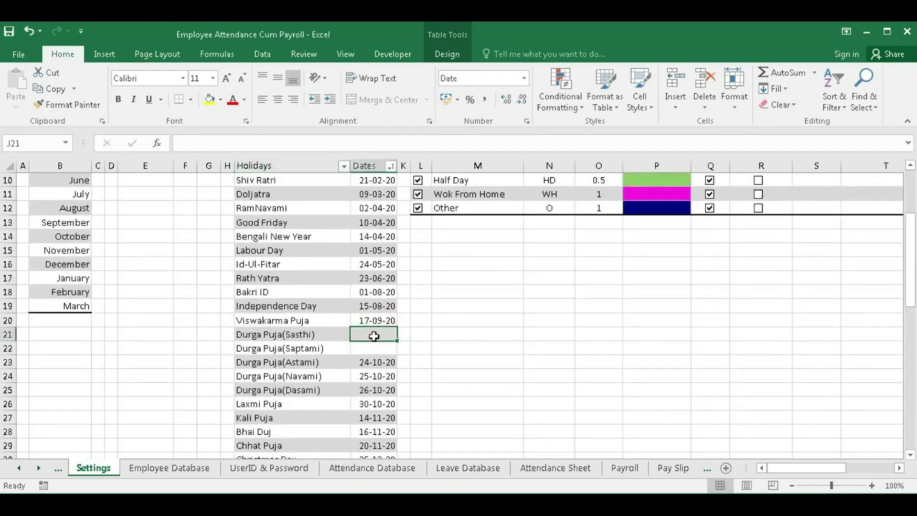
# - Inspect the status formulas in I10, N10 and O10 for the first employee on the November Attendance Sheet
pyautogui.click(536, 470)
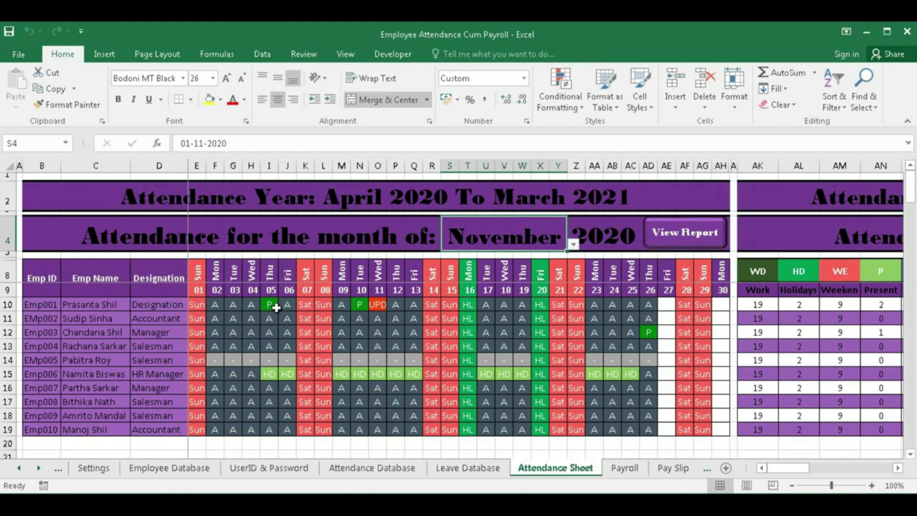
pyautogui.click(269, 306)
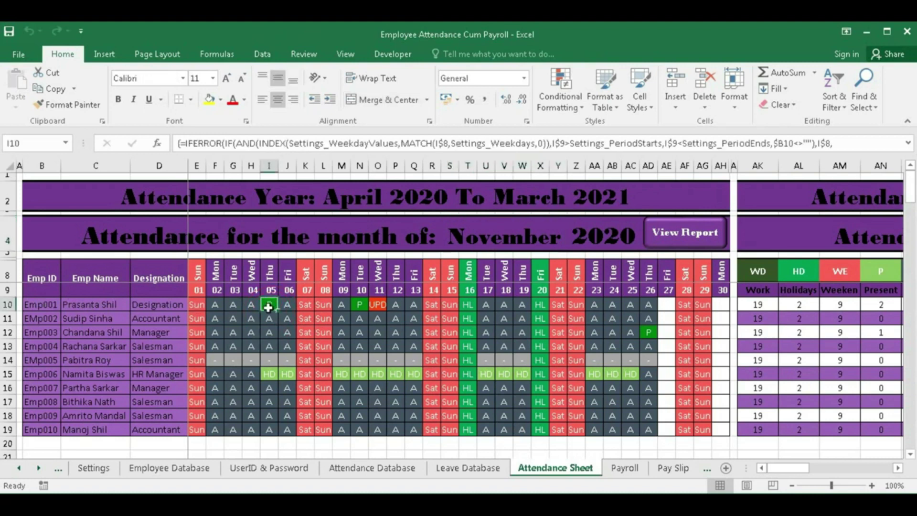
pyautogui.click(359, 306)
pyautogui.click(379, 307)
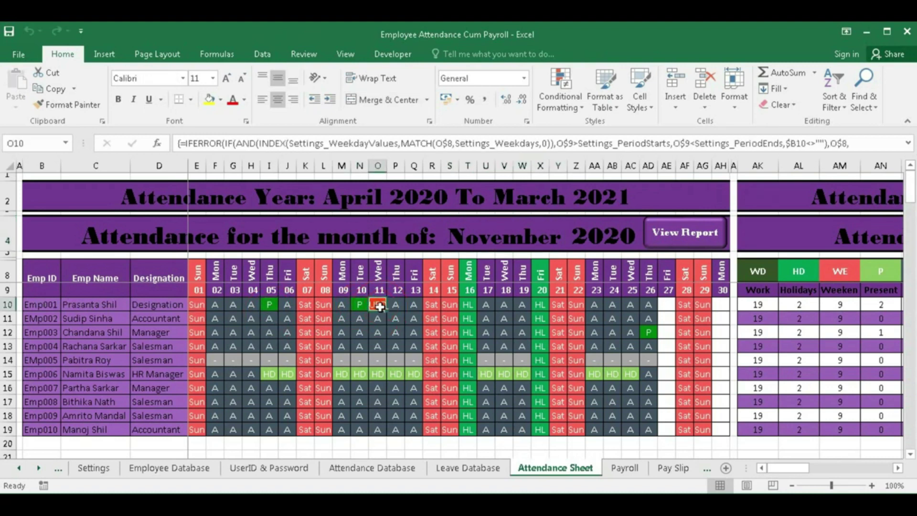
pyautogui.press('Left')
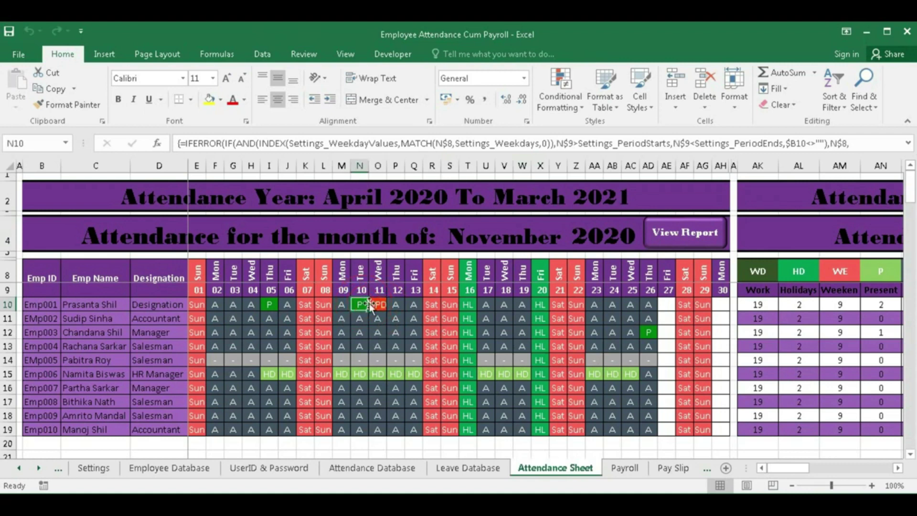
pyautogui.click(380, 306)
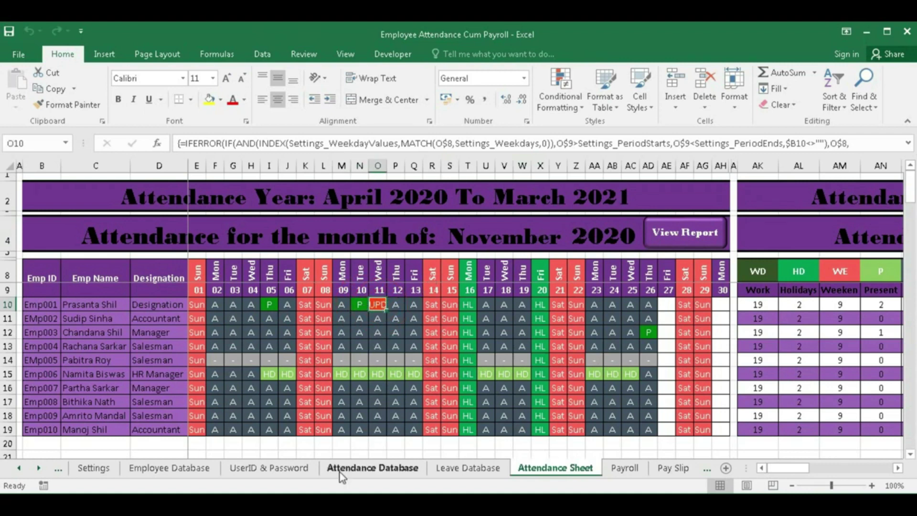
# - Change the Kali Puja holiday date in J27 to 10-11-2020
pyautogui.click(94, 467)
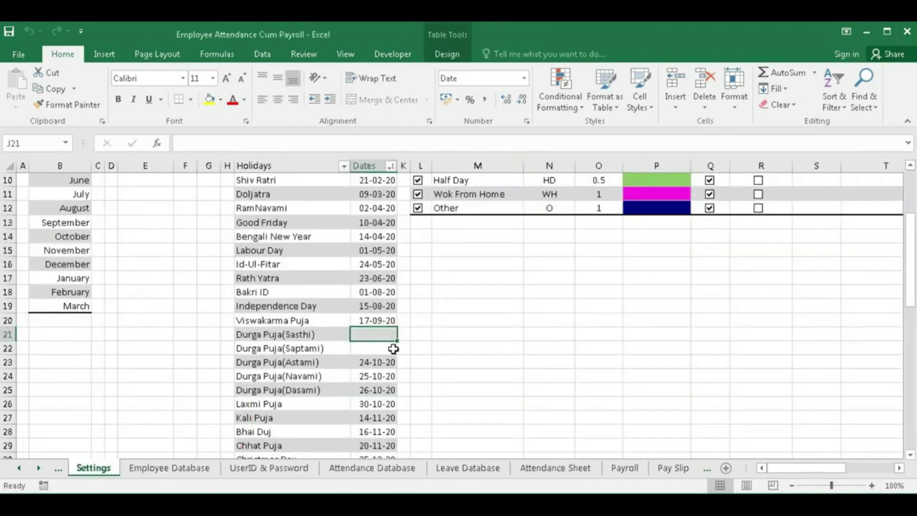
pyautogui.scroll(-1, 393, 349)
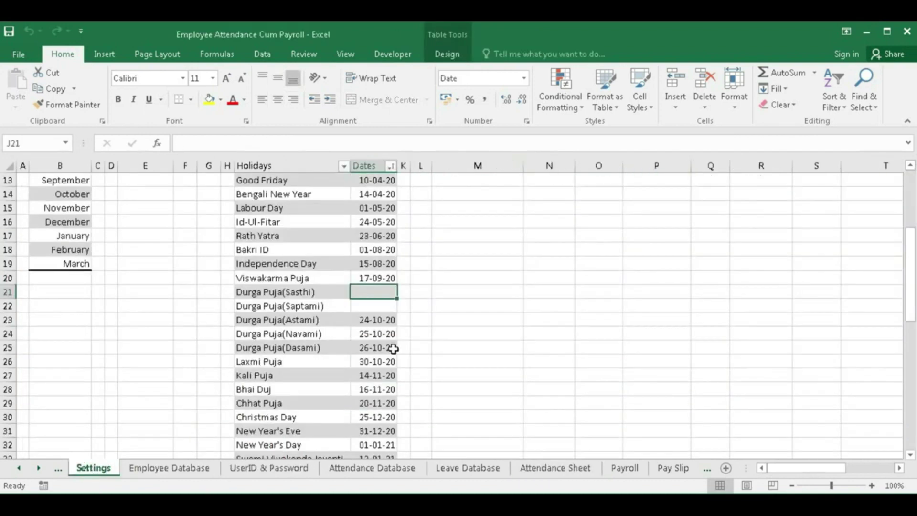
pyautogui.doubleClick(372, 375)
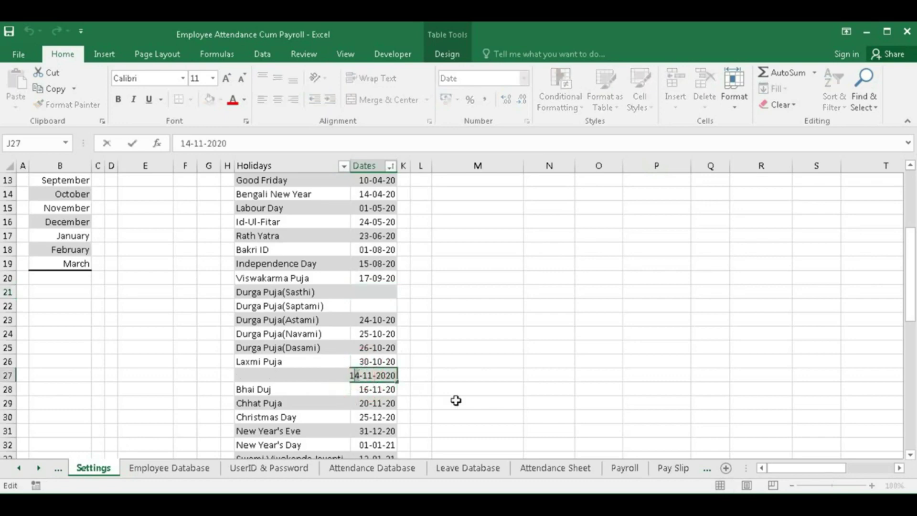
pyautogui.press('Delete')
pyautogui.write('0')
pyautogui.press('Return')
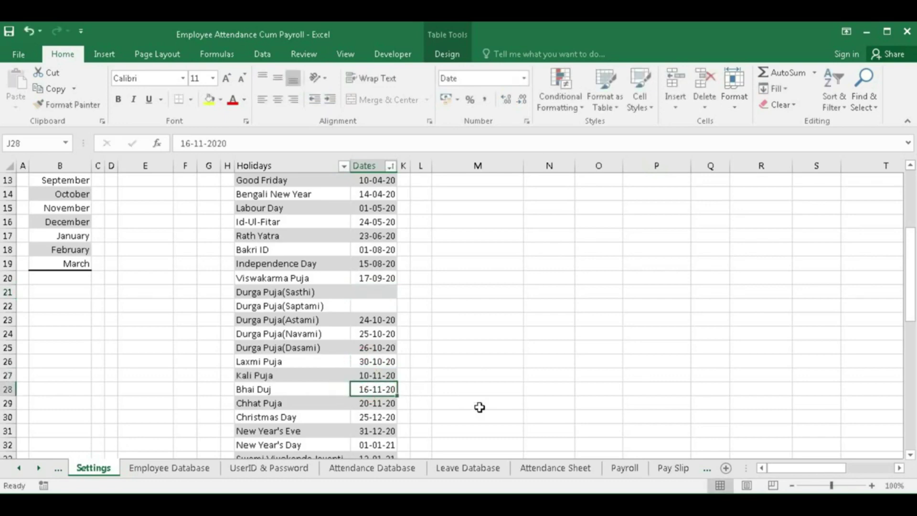
# - Change the Bhai Duj date in J28 to 11-11-2020 and view the updated Attendance Sheet holidays
pyautogui.doubleClick(366, 389)
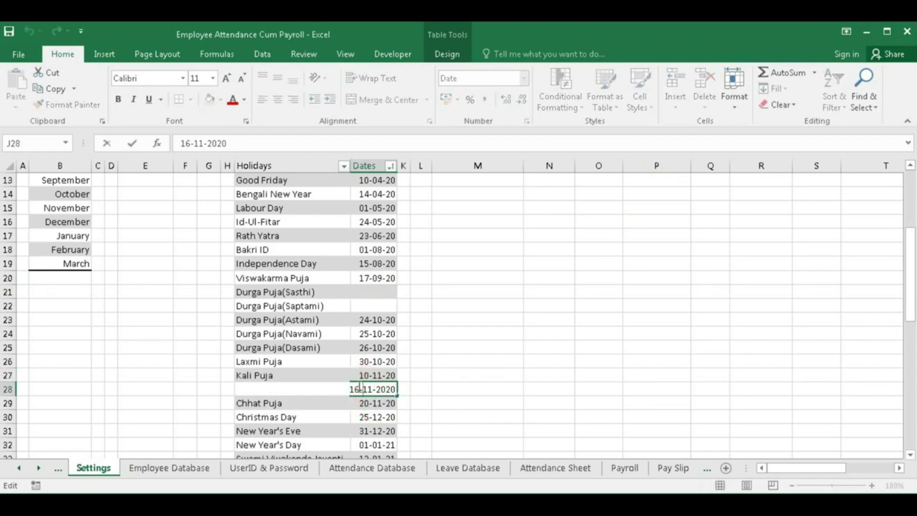
pyautogui.press('Delete')
pyautogui.write('1')
pyautogui.press('Return')
pyautogui.click(399, 469)
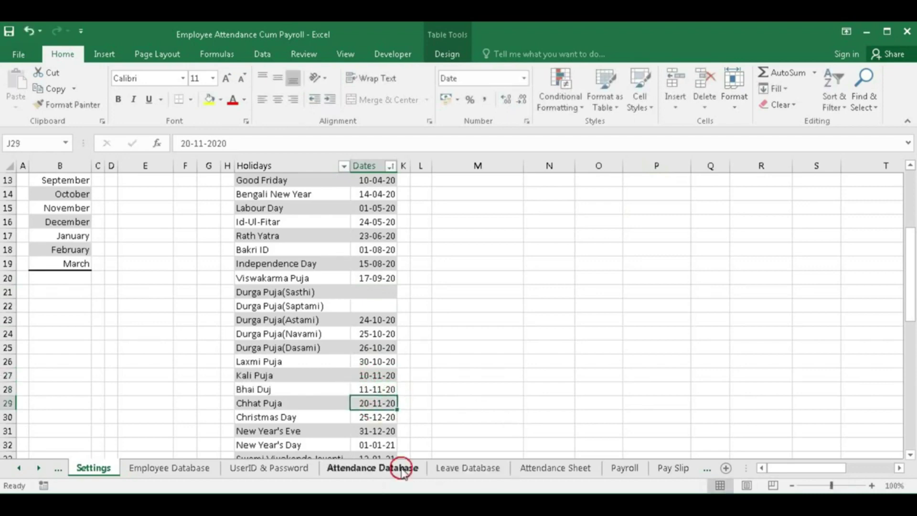
pyautogui.click(596, 473)
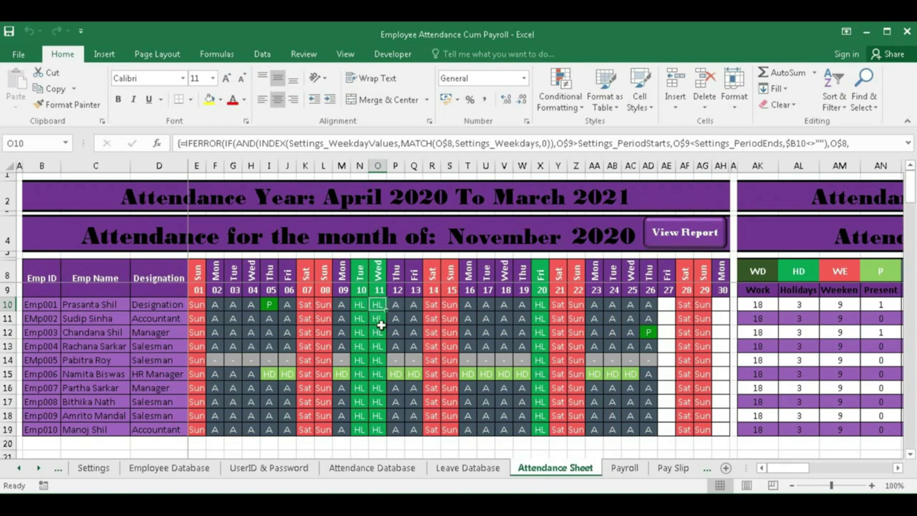
pyautogui.click(363, 306)
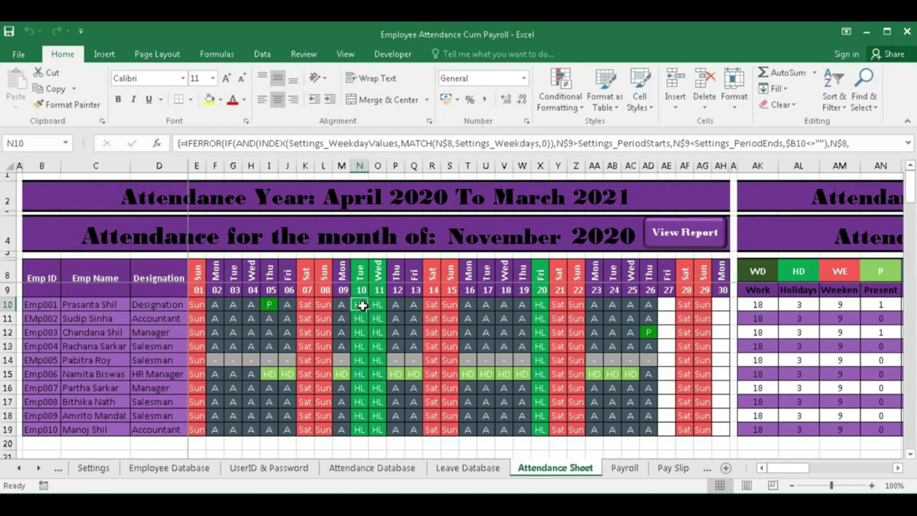
pyautogui.click(270, 306)
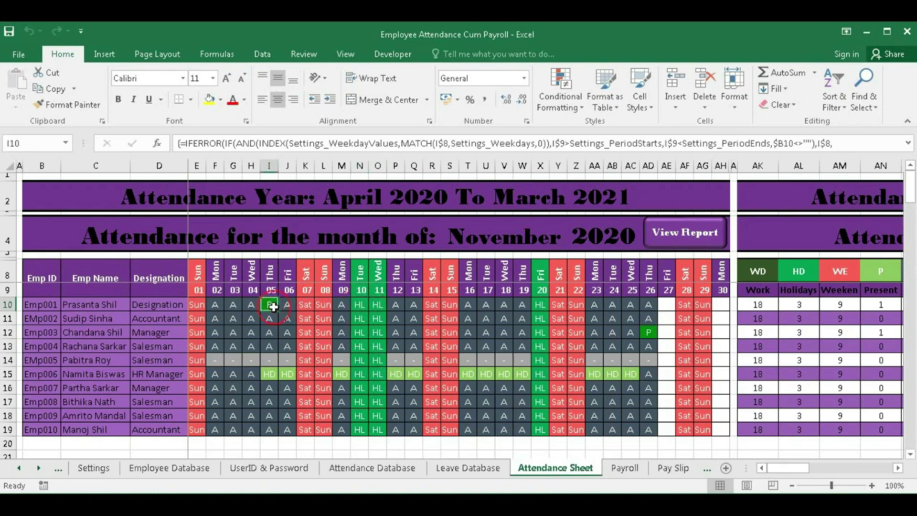
pyautogui.click(883, 304)
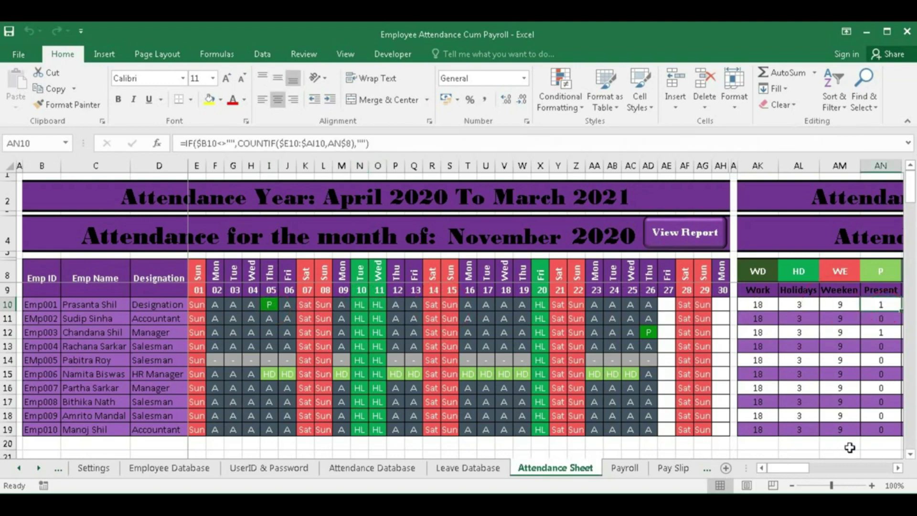
pyautogui.click(899, 469)
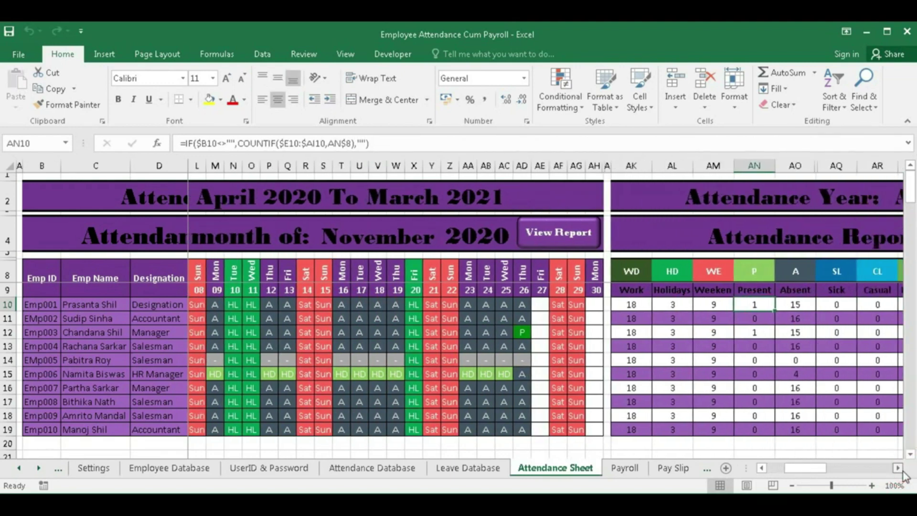
pyautogui.click(899, 469)
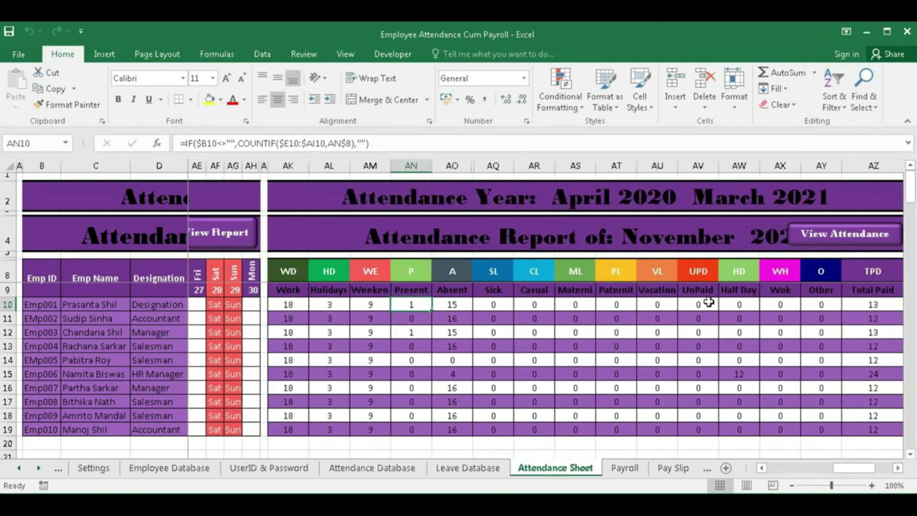
pyautogui.moveTo(836, 468); pyautogui.dragTo(759, 472)
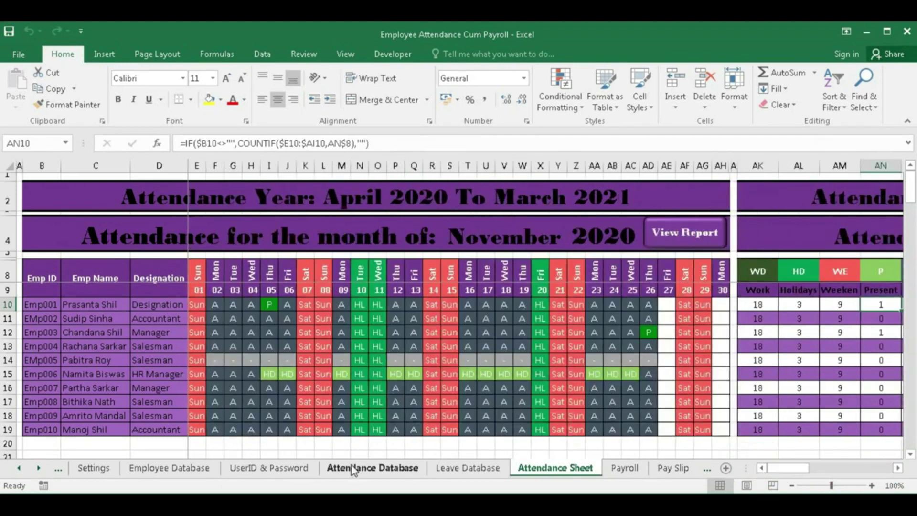
# - Review the Leave Database entries, checking the start and end dates in D17 and E17, then go to Settings
pyautogui.click(468, 468)
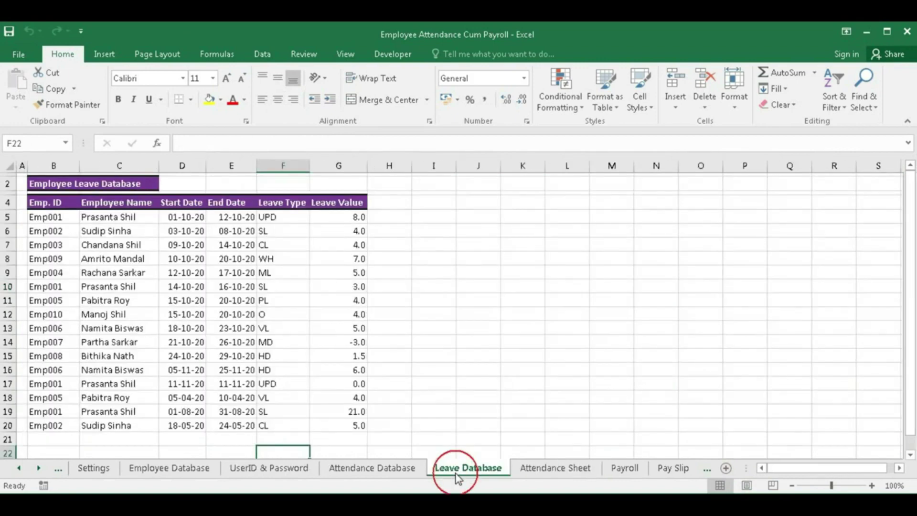
pyautogui.scroll(-3, 275, 383)
pyautogui.scroll(1, 258, 372)
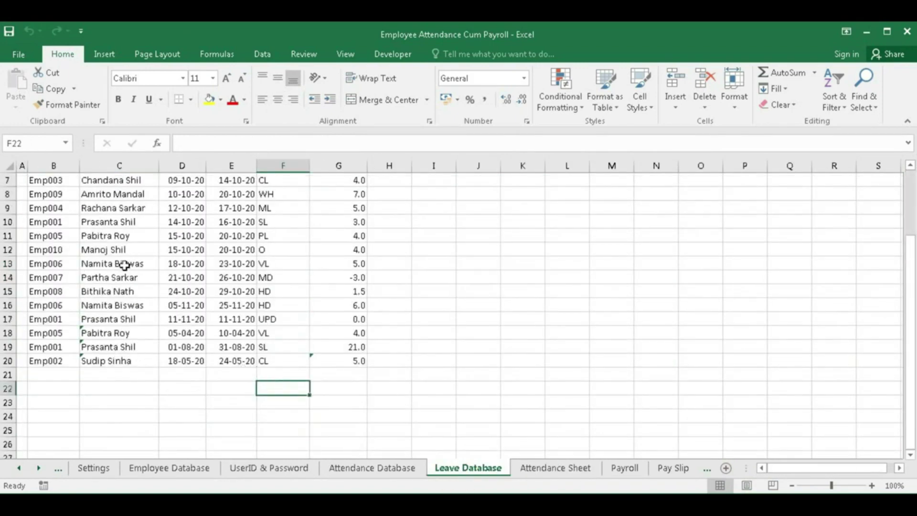
pyautogui.scroll(1, 125, 283)
pyautogui.moveTo(185, 363); pyautogui.dragTo(181, 378)
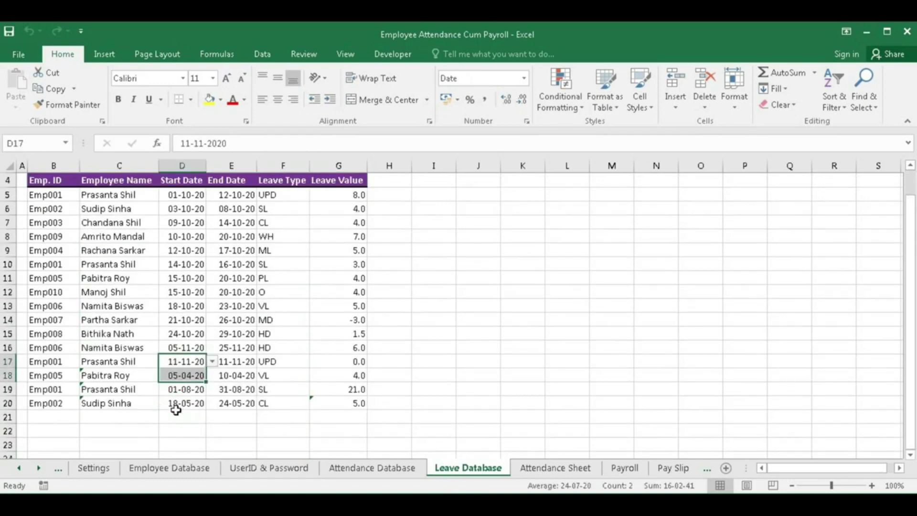
pyautogui.click(182, 364)
pyautogui.click(226, 362)
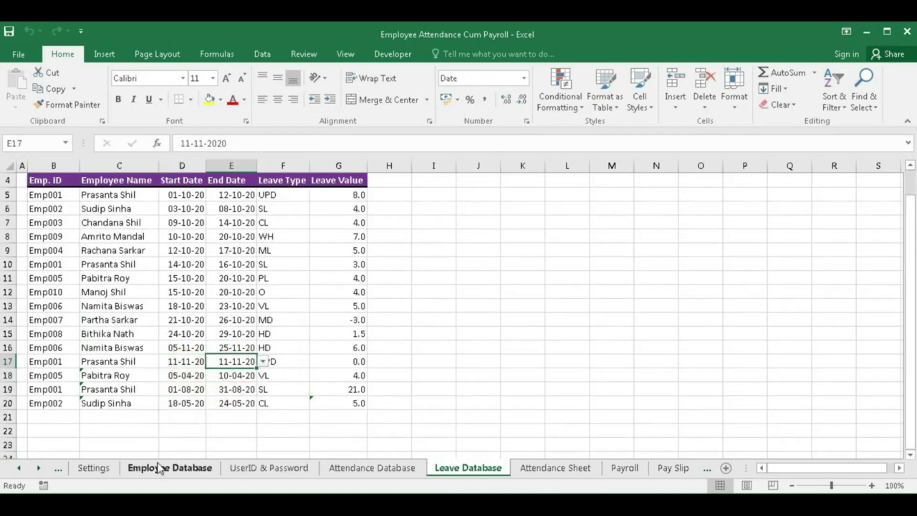
pyautogui.click(94, 468)
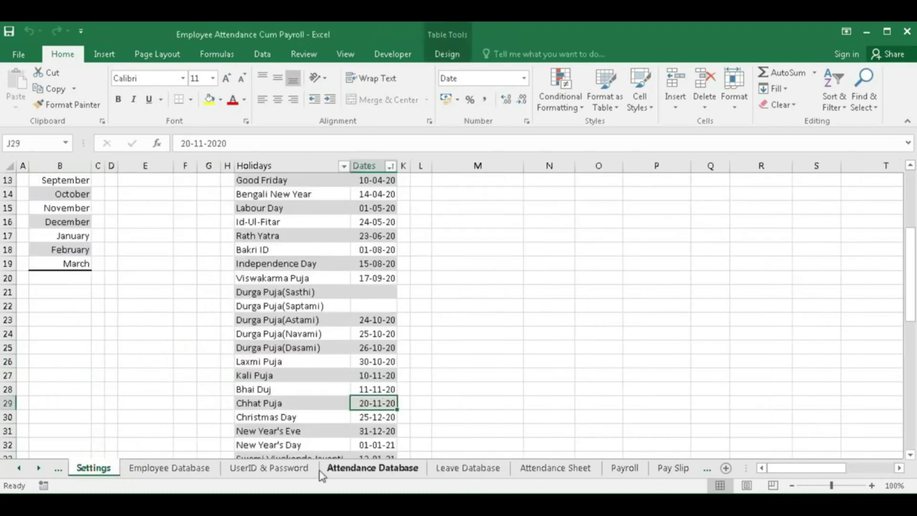
# - Glance at the Attendance Sheet, then return to Settings and scroll up to the Leave Type table
pyautogui.click(556, 468)
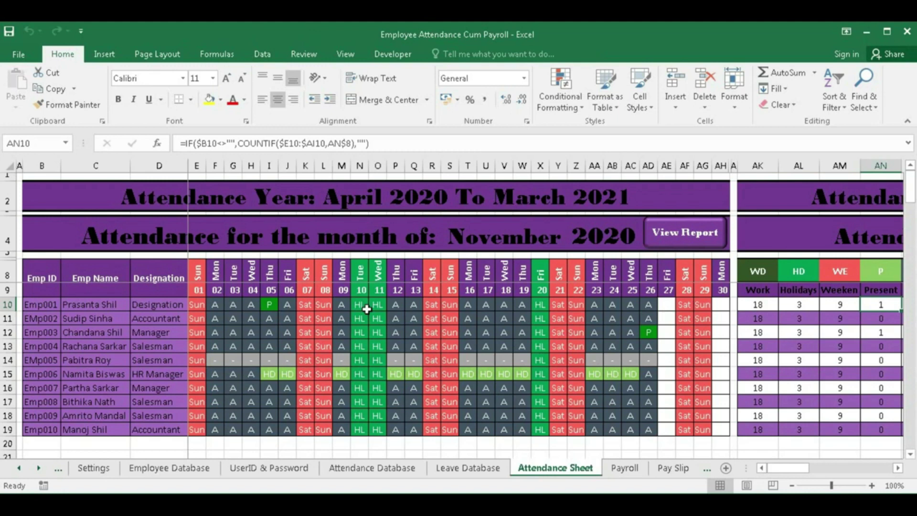
pyautogui.click(94, 468)
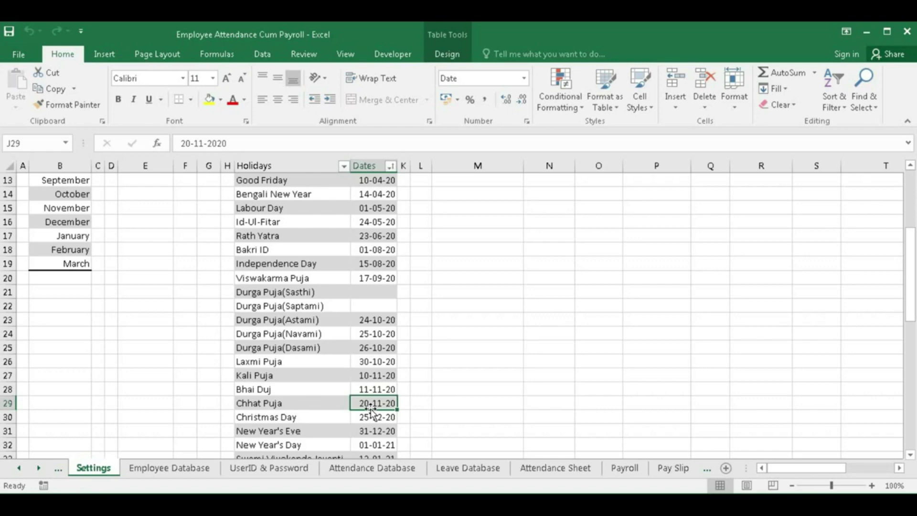
pyautogui.scroll(4, 372, 410)
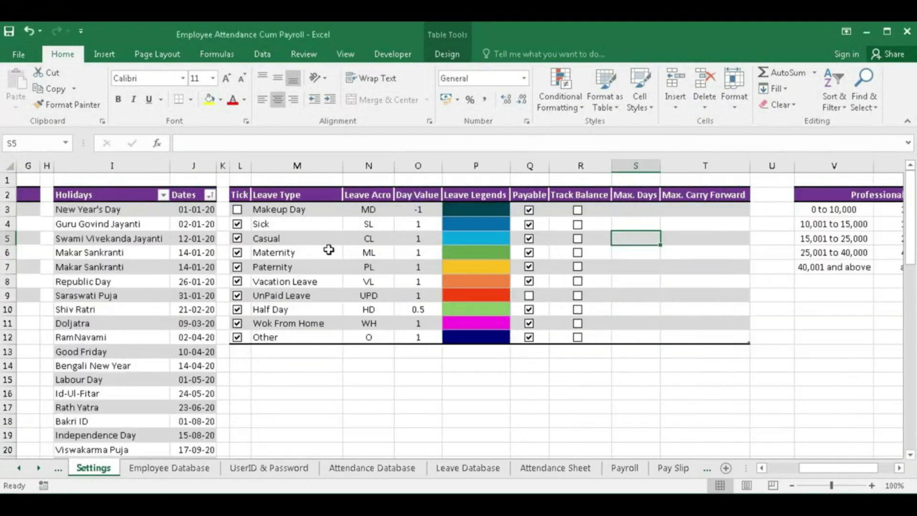
pyautogui.click(237, 214)
pyautogui.moveTo(271, 211); pyautogui.dragTo(268, 266)
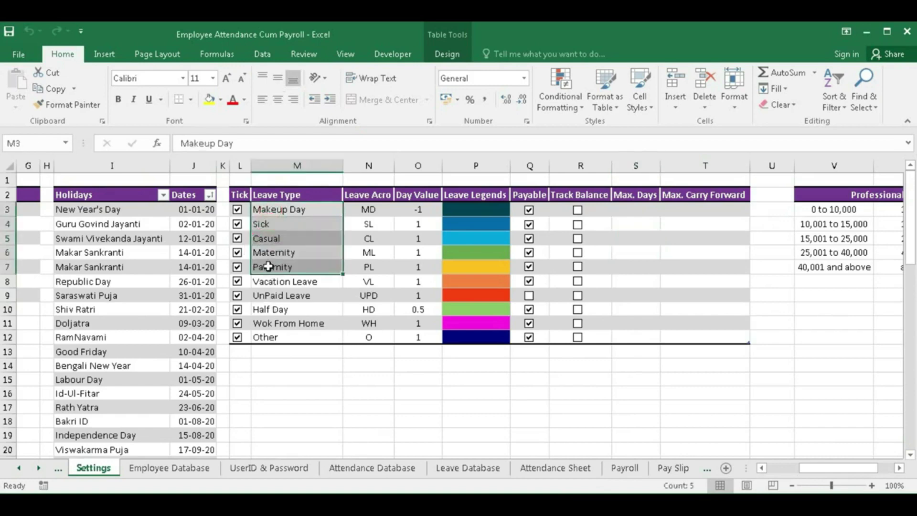
pyautogui.click(237, 281)
pyautogui.click(237, 295)
pyautogui.click(237, 310)
pyautogui.click(237, 323)
pyautogui.click(237, 337)
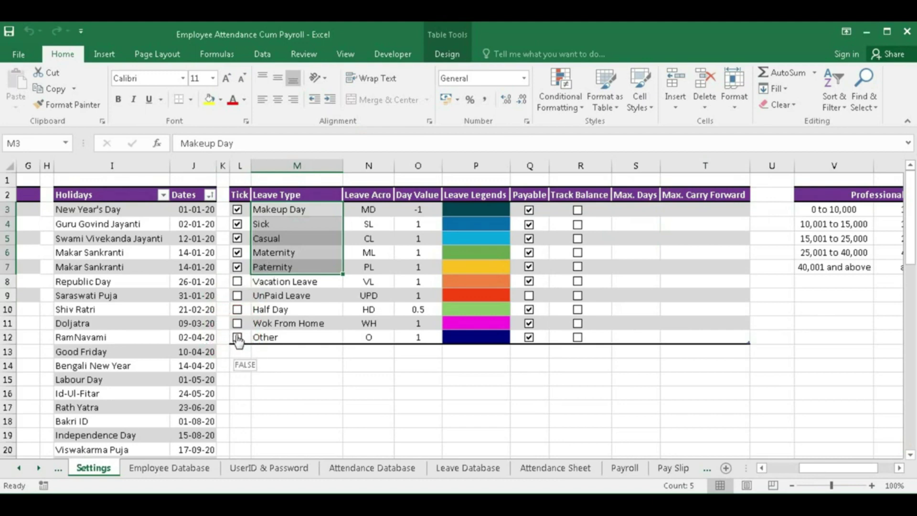
pyautogui.click(237, 338)
pyautogui.click(237, 323)
pyautogui.click(237, 310)
pyautogui.click(237, 295)
pyautogui.click(237, 281)
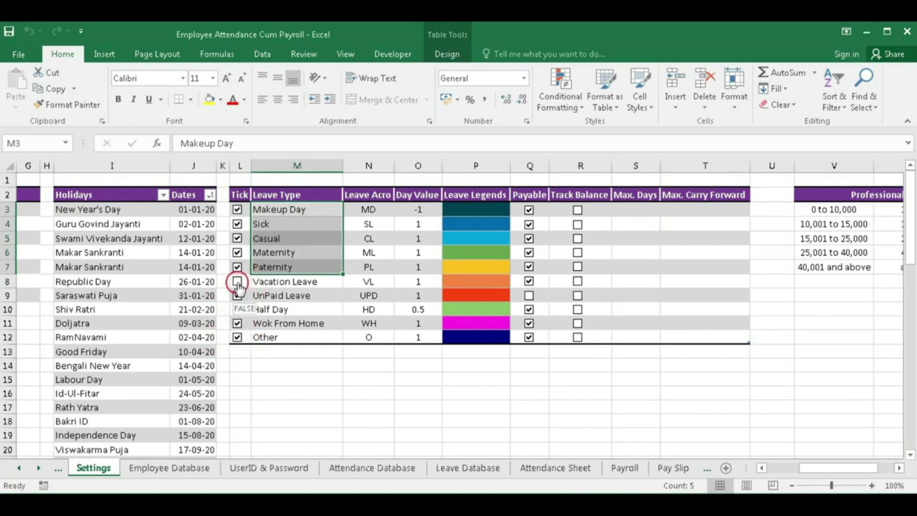
pyautogui.click(264, 211)
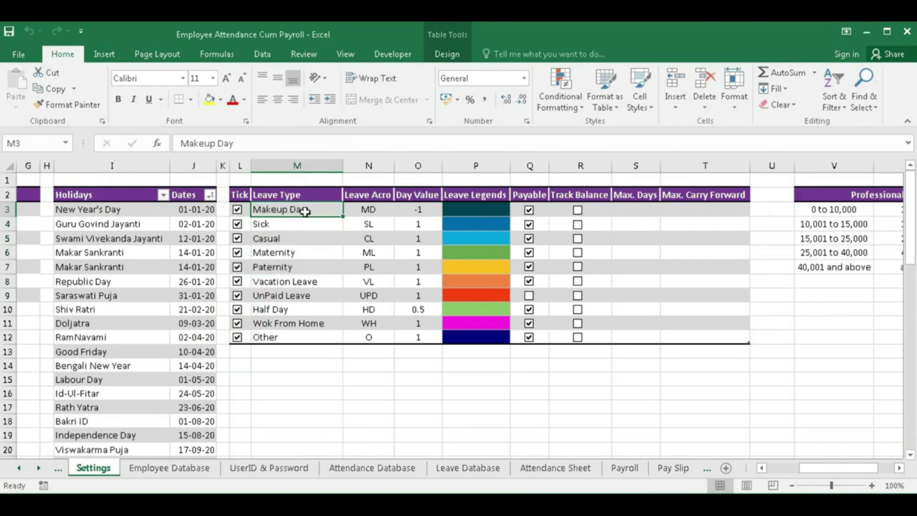
pyautogui.click(276, 224)
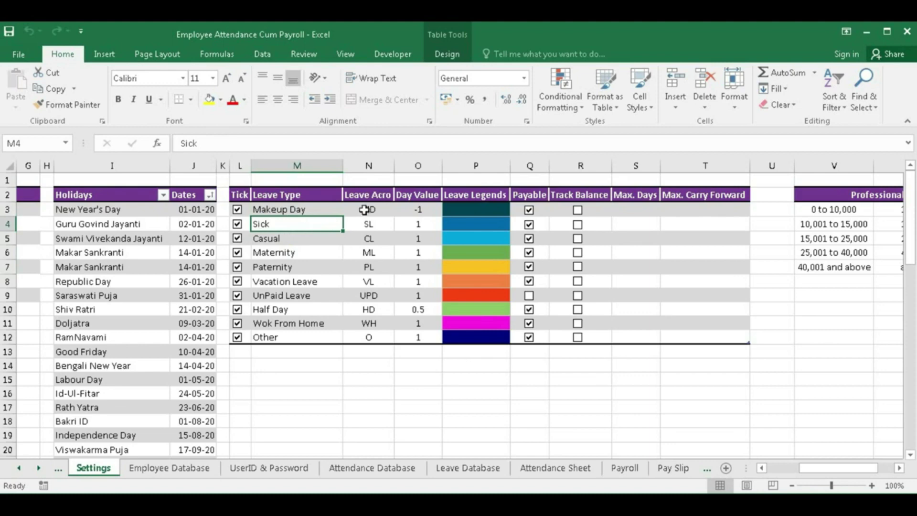
pyautogui.moveTo(365, 208); pyautogui.dragTo(368, 337)
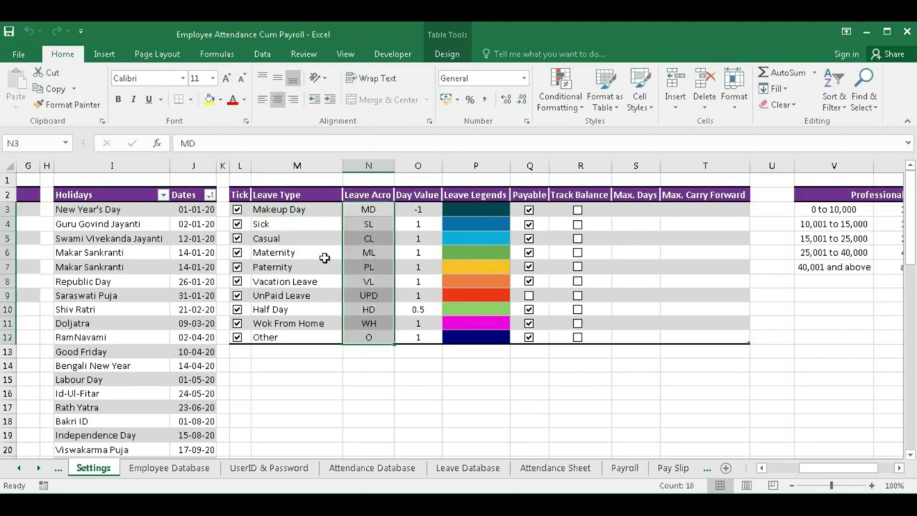
pyautogui.moveTo(364, 208); pyautogui.dragTo(364, 337)
pyautogui.moveTo(417, 210); pyautogui.dragTo(412, 335)
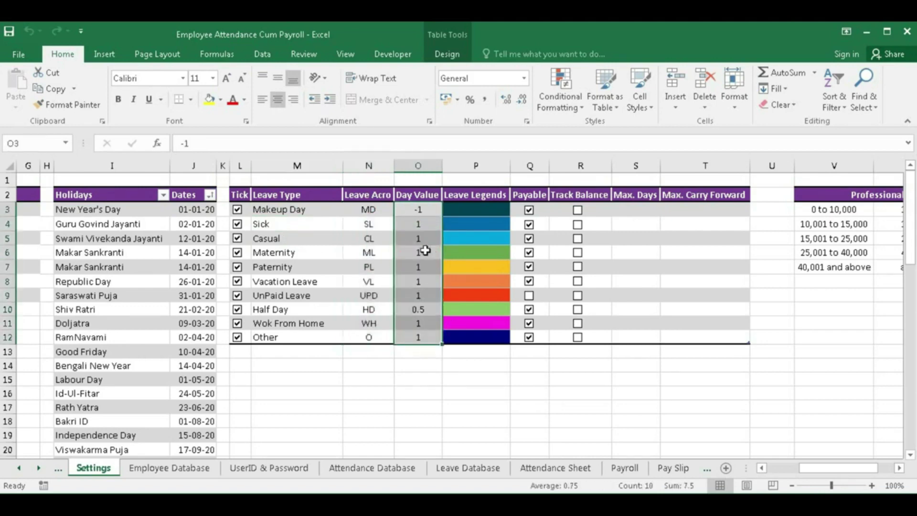
# - Highlight the Makeup Day -1, leave day values of 1, Half Day 0.5 and legend colours, then reopen the Attendance Sheet
pyautogui.click(416, 210)
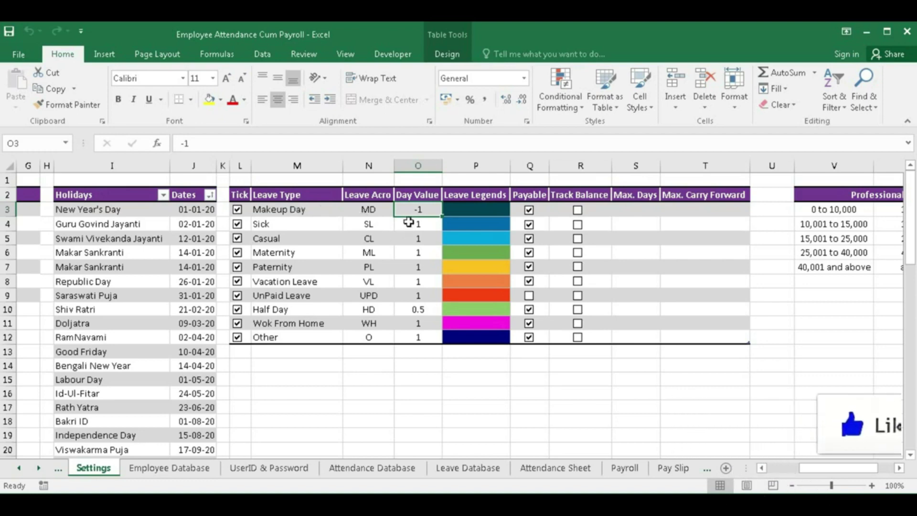
pyautogui.moveTo(419, 225); pyautogui.dragTo(420, 292)
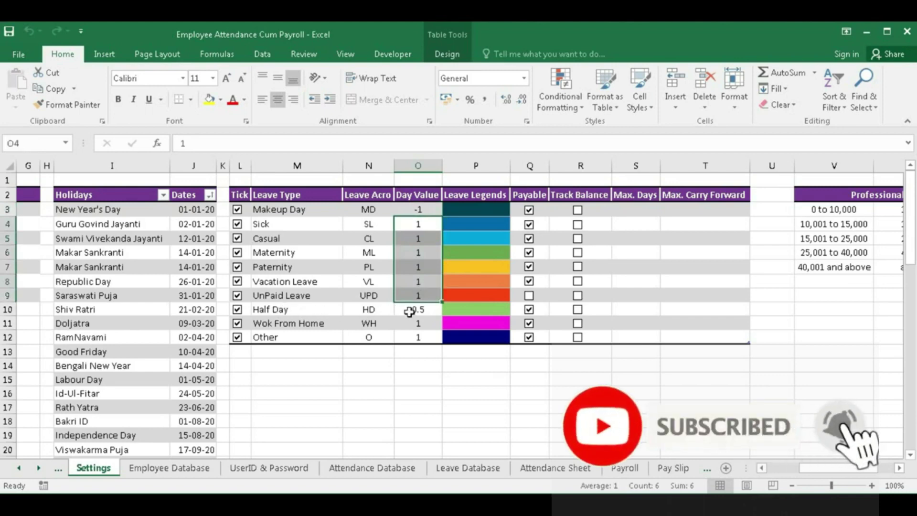
pyautogui.click(410, 312)
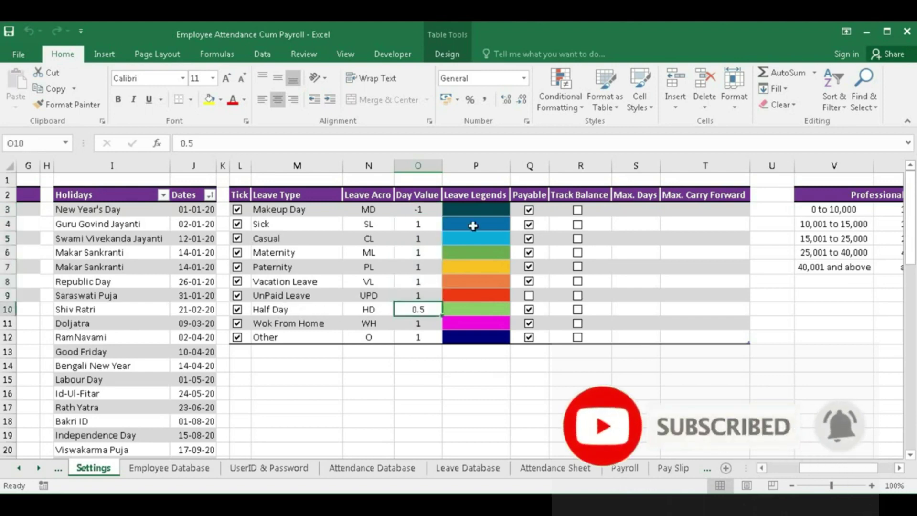
pyautogui.moveTo(476, 211); pyautogui.dragTo(475, 282)
pyautogui.moveTo(468, 331); pyautogui.dragTo(468, 334)
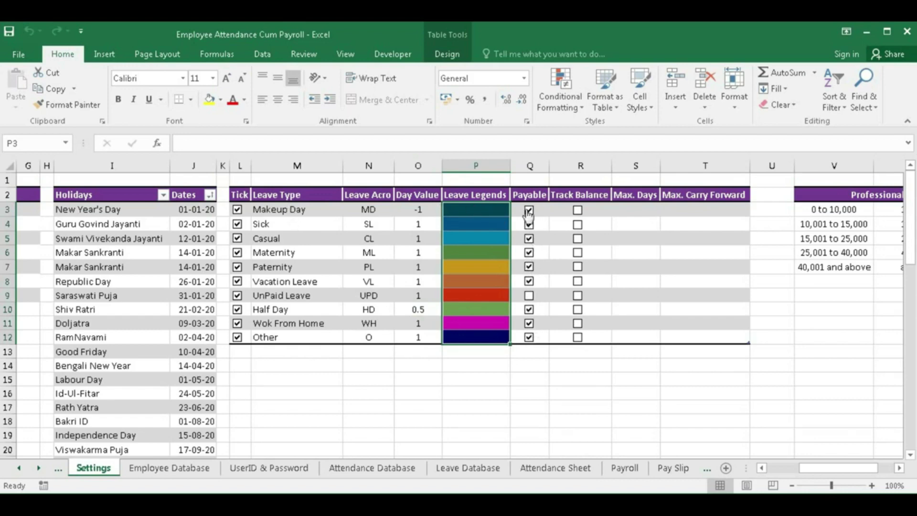
pyautogui.click(285, 210)
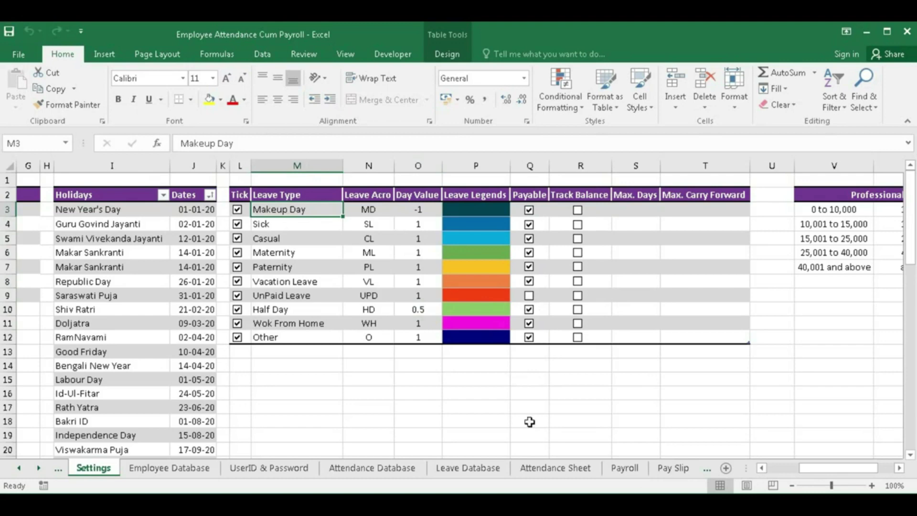
pyautogui.click(538, 469)
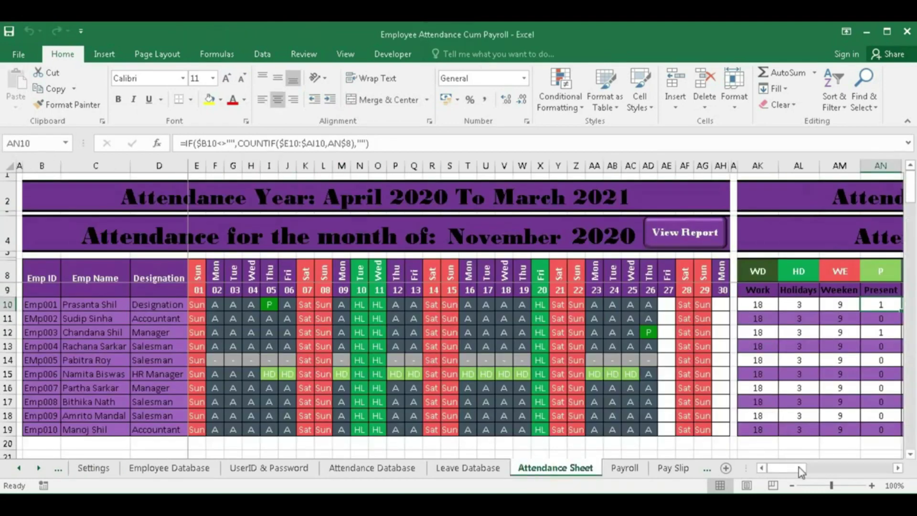
pyautogui.click(678, 235)
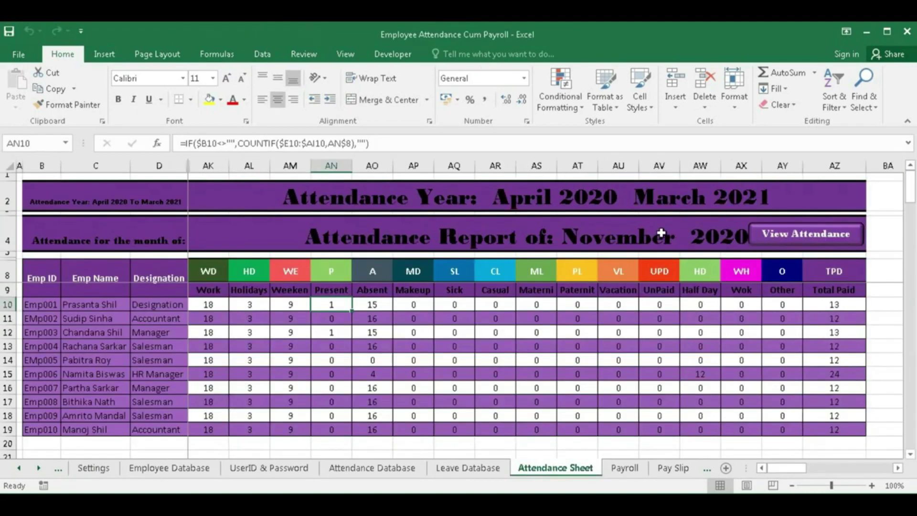
pyautogui.click(208, 280)
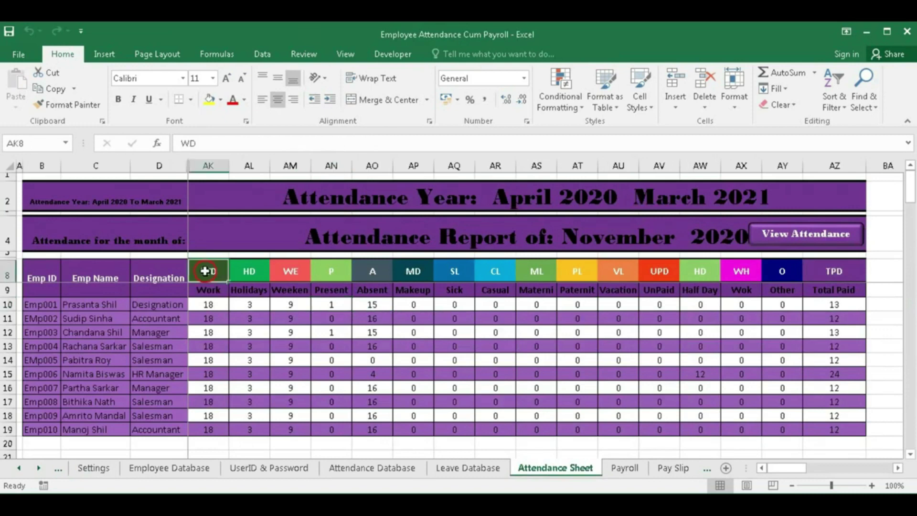
pyautogui.click(206, 291)
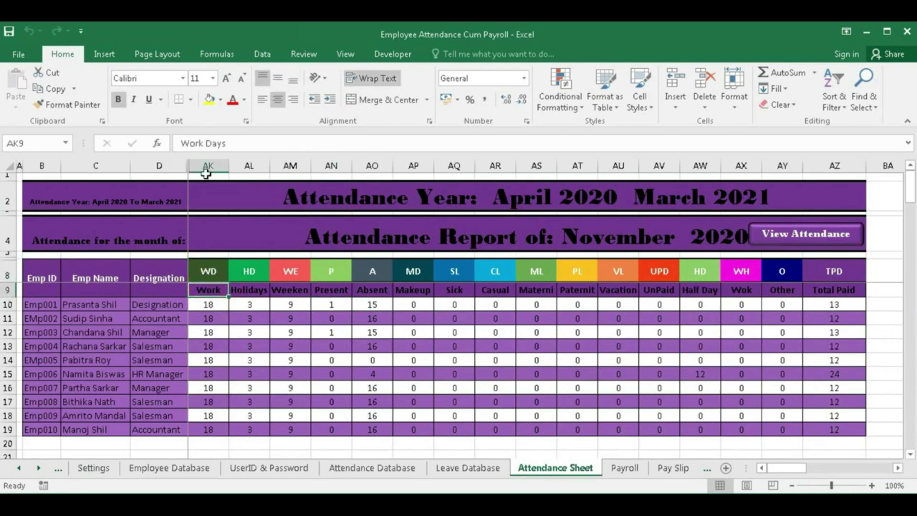
pyautogui.click(249, 280)
pyautogui.click(291, 272)
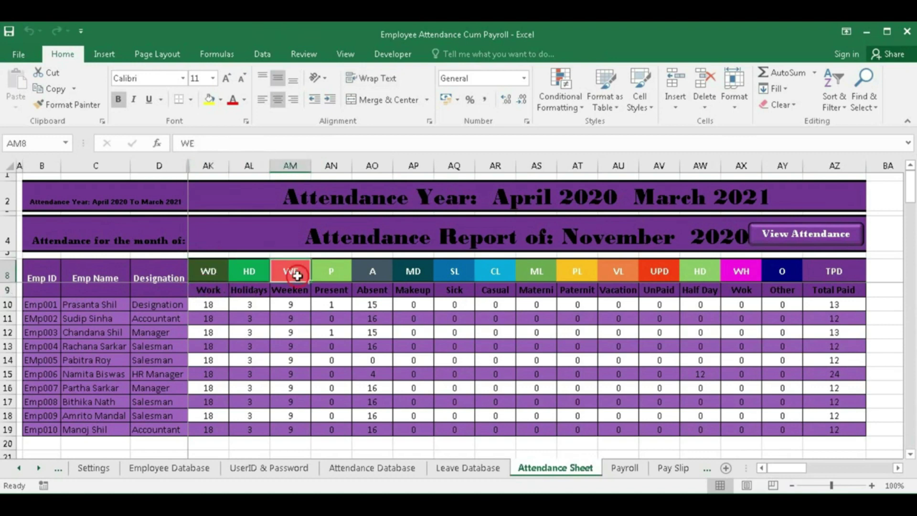
pyautogui.click(335, 273)
pyautogui.click(376, 274)
pyautogui.moveTo(376, 273); pyautogui.dragTo(224, 429)
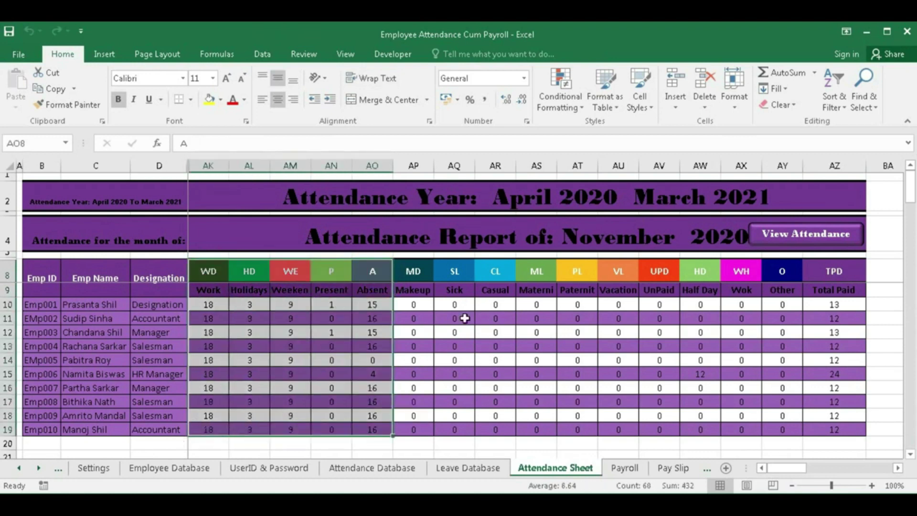
pyautogui.moveTo(423, 268); pyautogui.dragTo(763, 275)
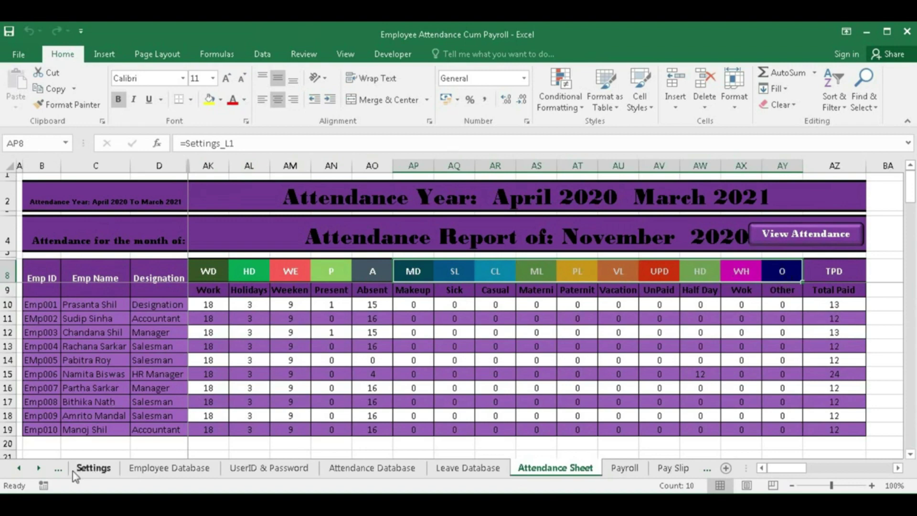
# - Untick the Other, Wok From Home and Half Day leave types in Settings and check the Attendance Sheet
pyautogui.click(94, 468)
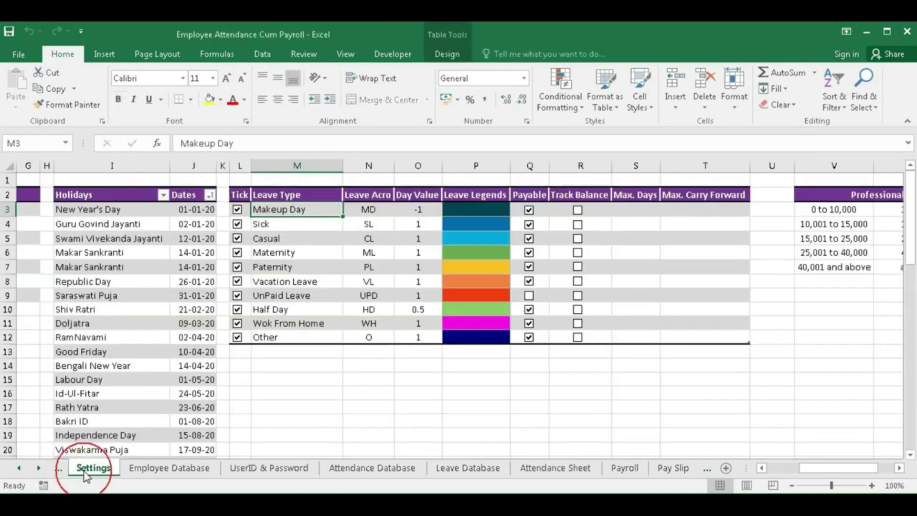
pyautogui.click(238, 338)
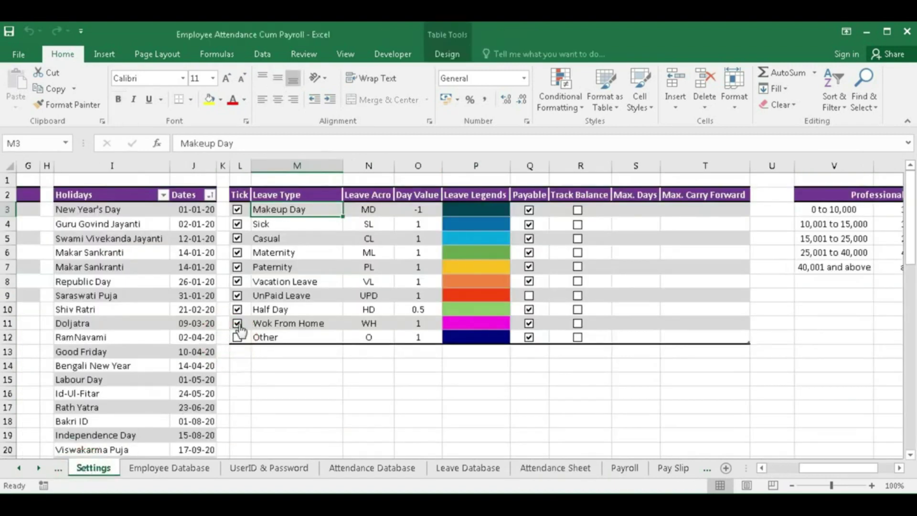
pyautogui.click(238, 324)
pyautogui.click(238, 310)
pyautogui.click(557, 470)
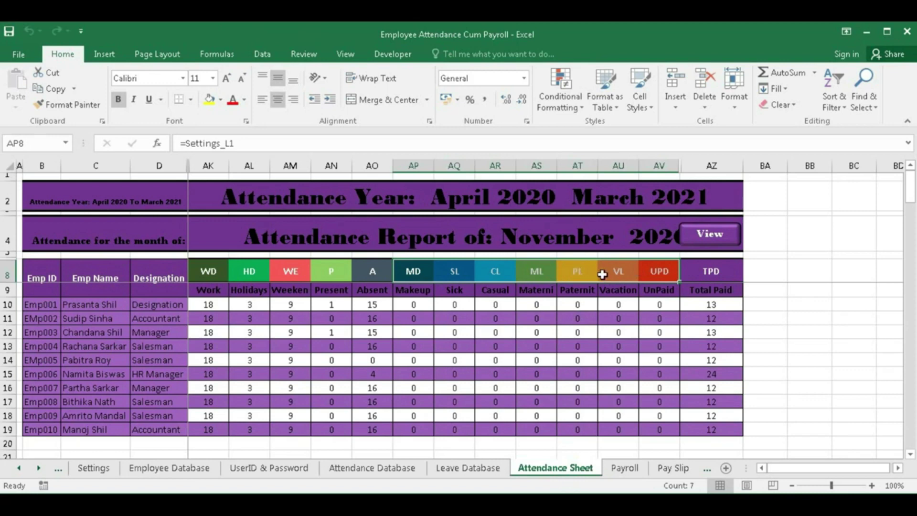
# - Re-tick Half Day, Wok From Home and Other, then view November's daily attendance grid
pyautogui.click(92, 469)
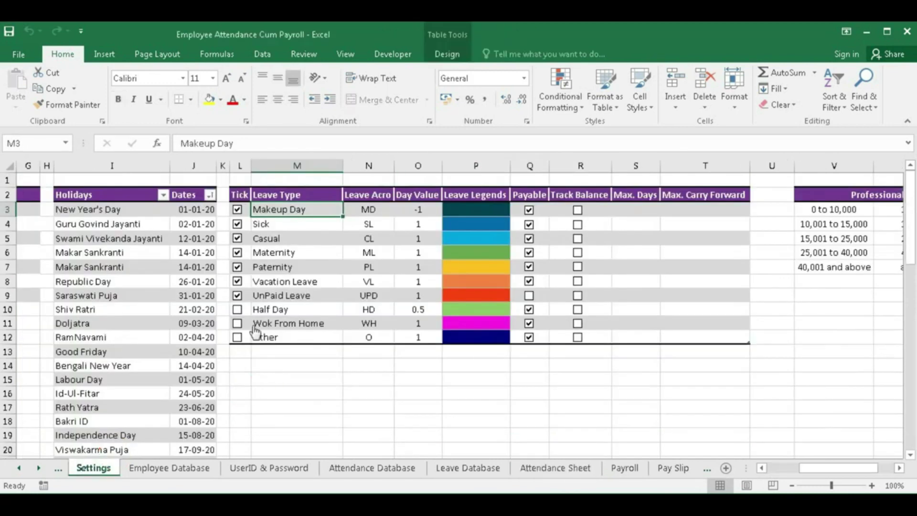
pyautogui.click(238, 309)
pyautogui.click(238, 324)
pyautogui.click(237, 337)
pyautogui.click(557, 469)
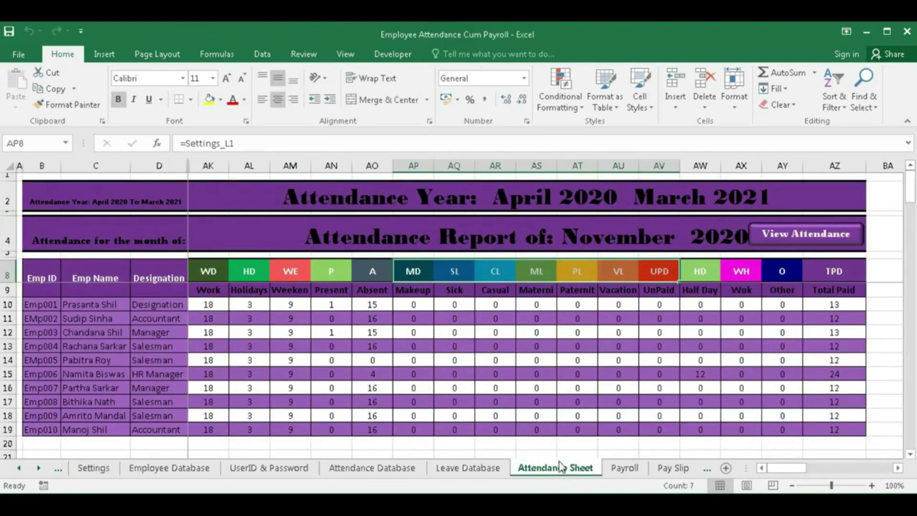
pyautogui.click(807, 233)
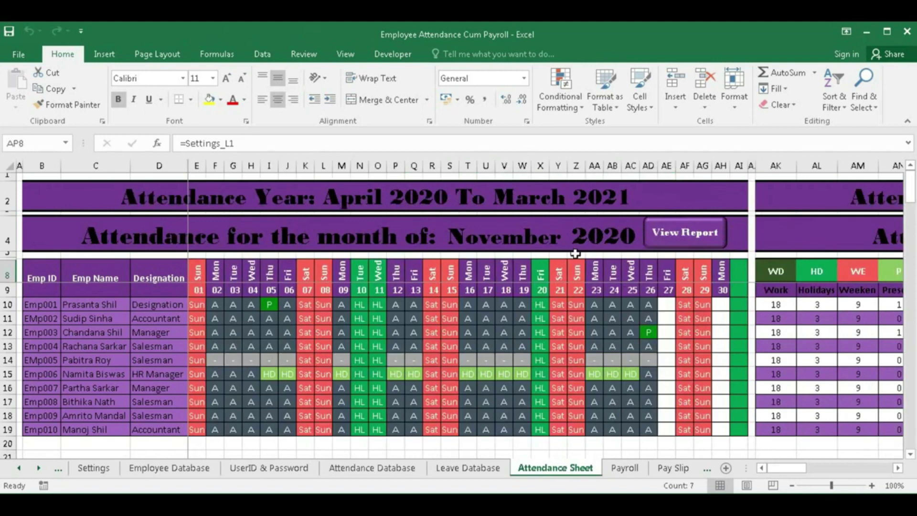
# - Set the attendance report month in S4 to October
pyautogui.click(559, 241)
pyautogui.click(573, 244)
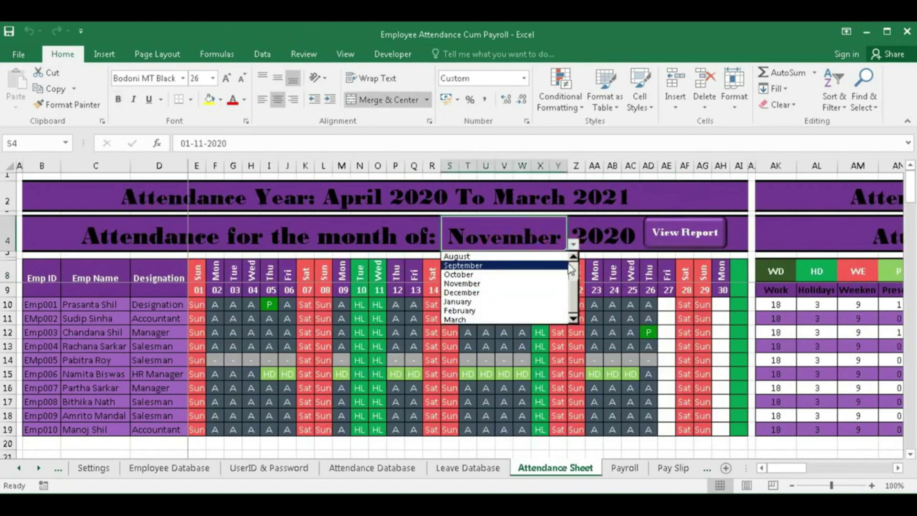
pyautogui.click(470, 275)
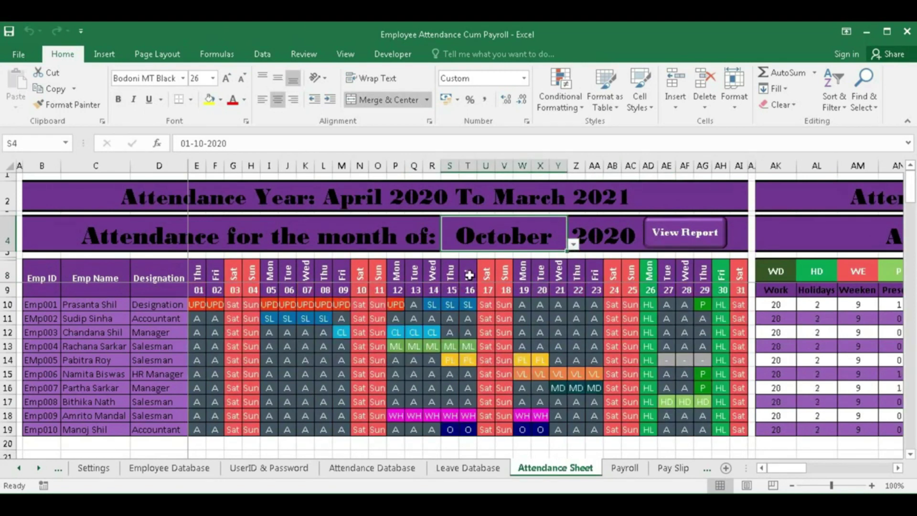
pyautogui.moveTo(788, 470); pyautogui.dragTo(865, 472)
# - Inspect the first employee's Work Days, Holidays, Weekend, Present, Absent, Sick, UnPaid and Total Paid formulas
pyautogui.click(236, 303)
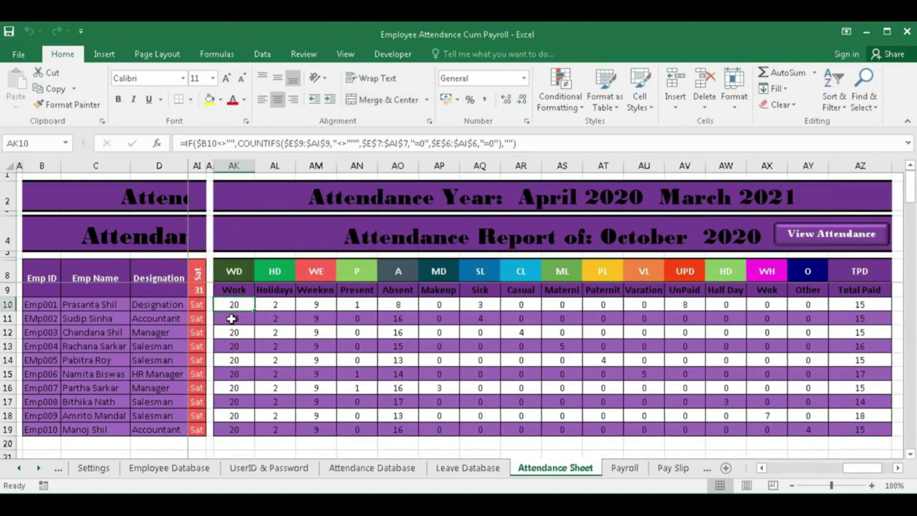
pyautogui.click(277, 304)
pyautogui.click(315, 305)
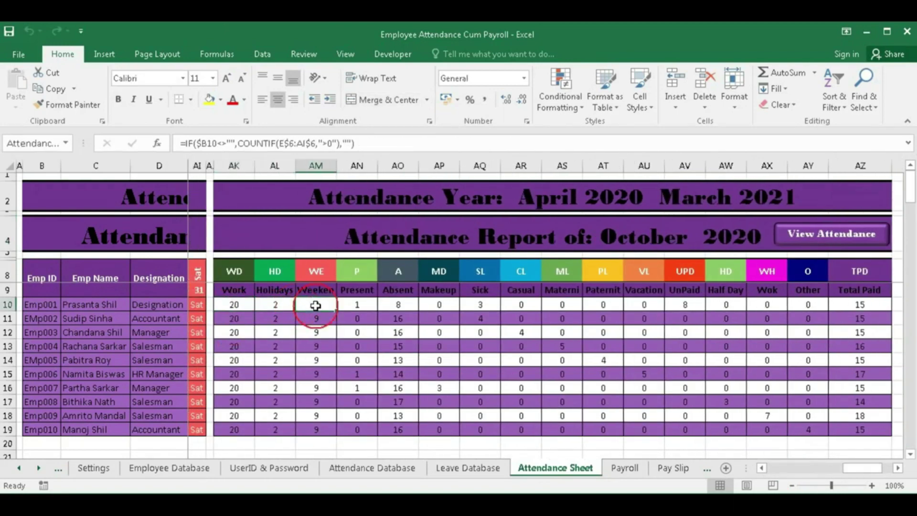
pyautogui.click(352, 308)
pyautogui.click(403, 304)
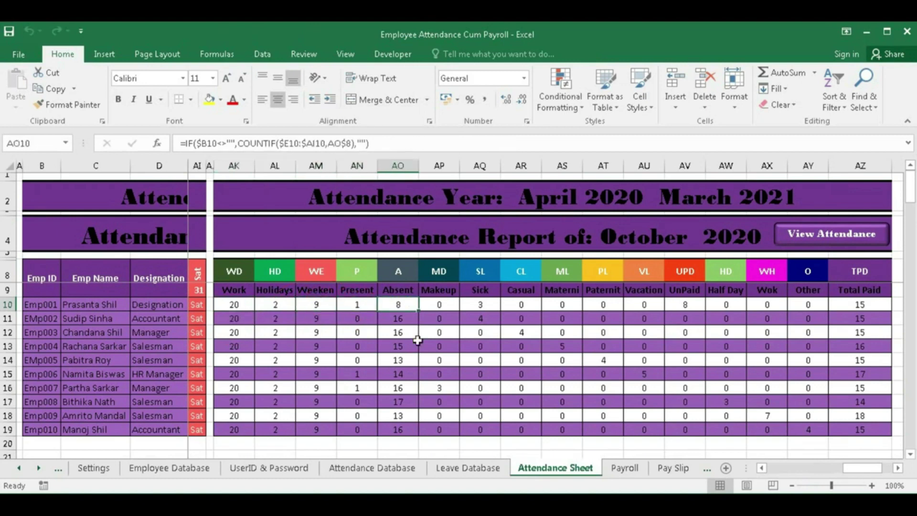
pyautogui.click(476, 306)
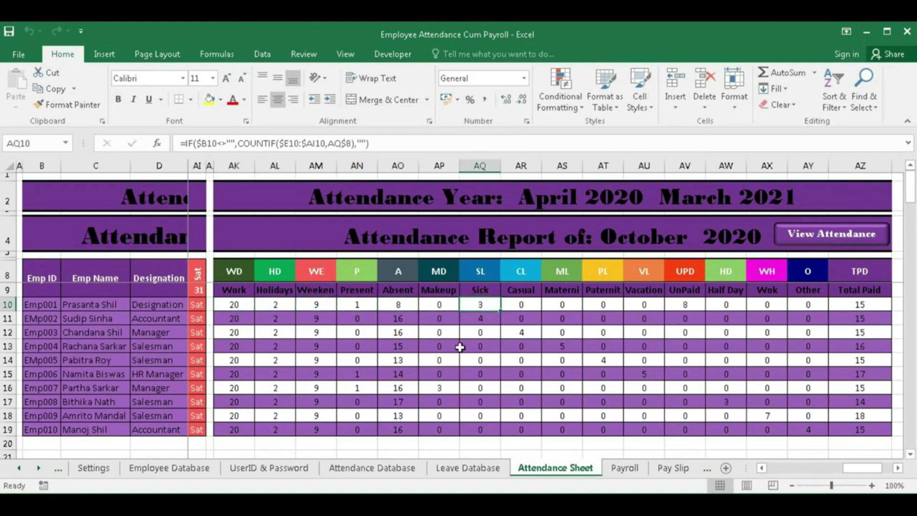
pyautogui.click(687, 308)
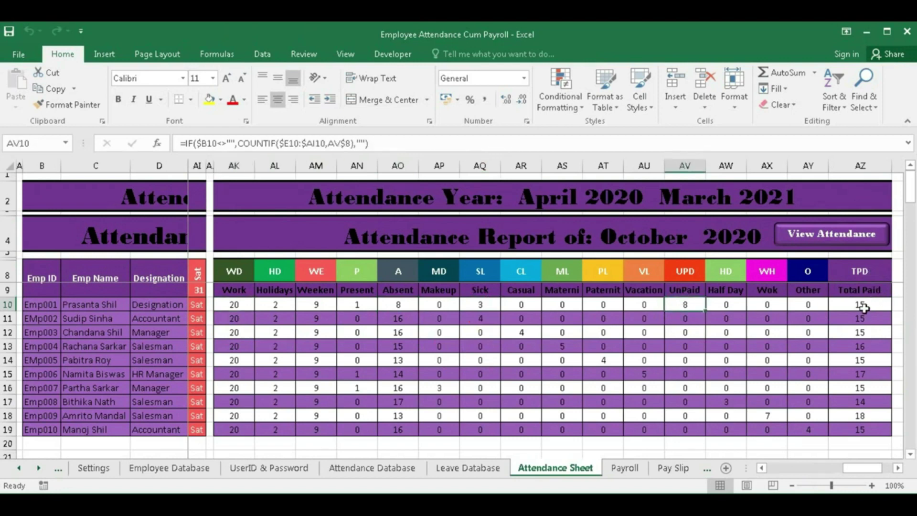
pyautogui.click(865, 306)
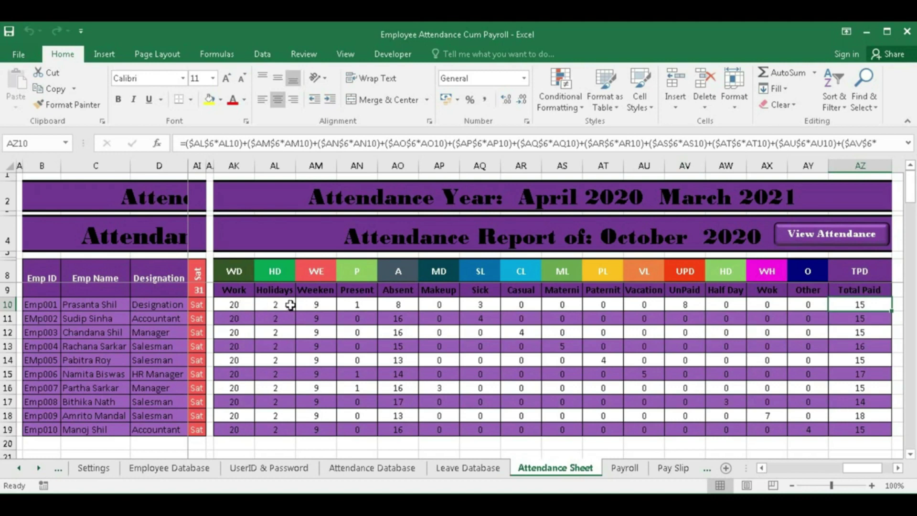
# - Multi-select the first employee's Holidays, Weekend, Present, Sick and UnPaid counts to check their sum
pyautogui.click(276, 305)
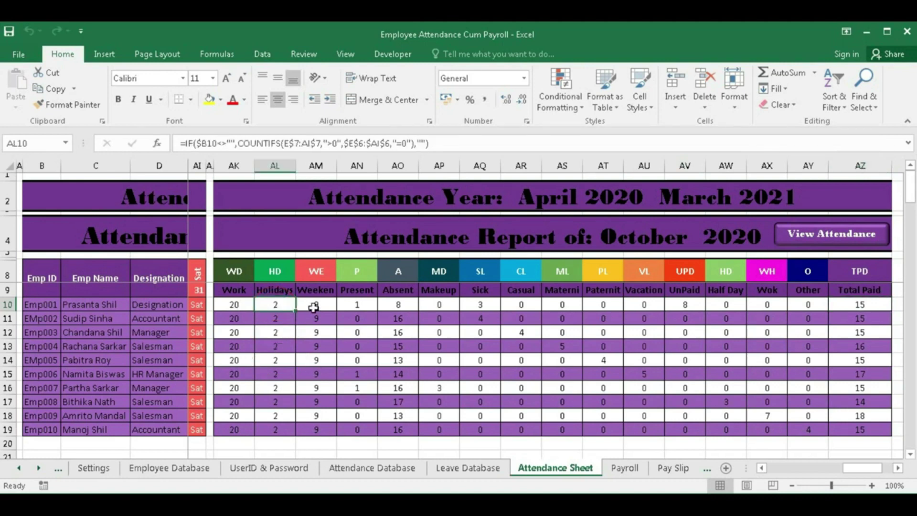
pyautogui.keyDown('ctrl'); pyautogui.click(316, 304); pyautogui.keyUp('ctrl')
pyautogui.keyDown('ctrl'); pyautogui.click(359, 305); pyautogui.keyUp('ctrl')
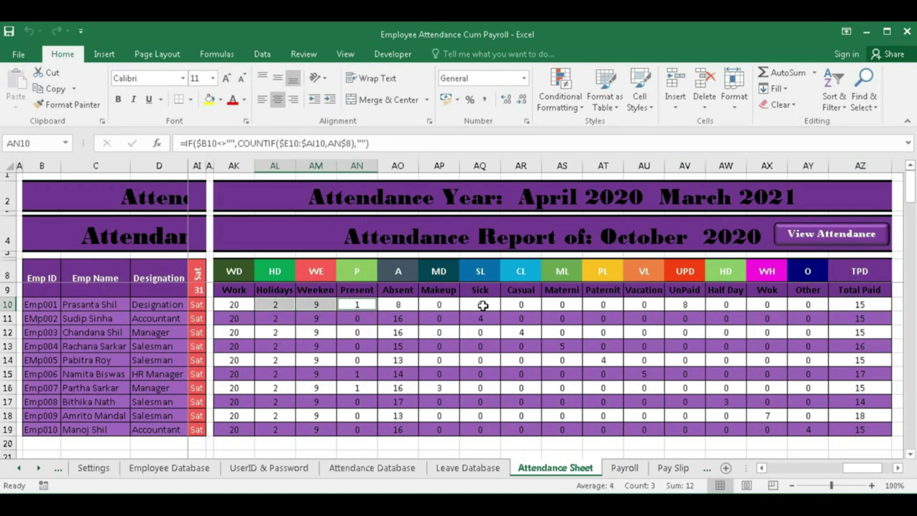
pyautogui.keyDown('ctrl'); pyautogui.click(483, 306); pyautogui.keyUp('ctrl')
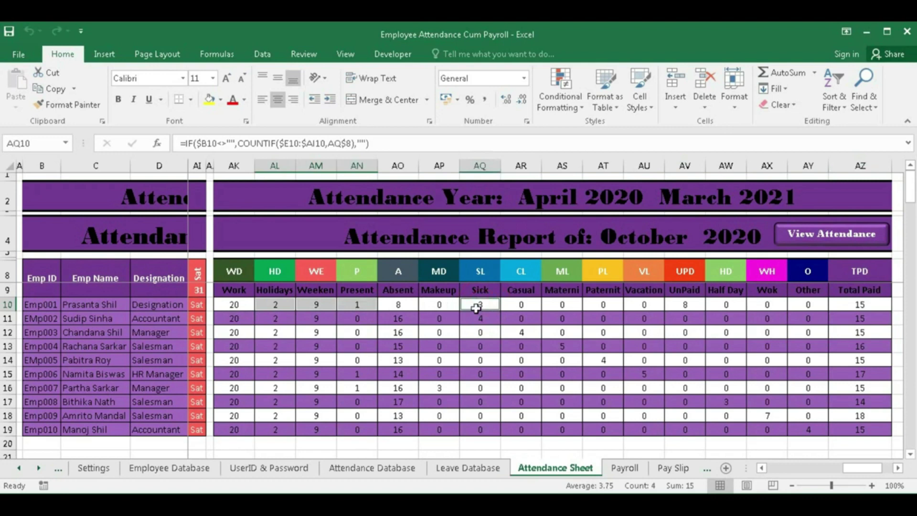
pyautogui.keyDown('ctrl'); pyautogui.click(688, 305); pyautogui.keyUp('ctrl')
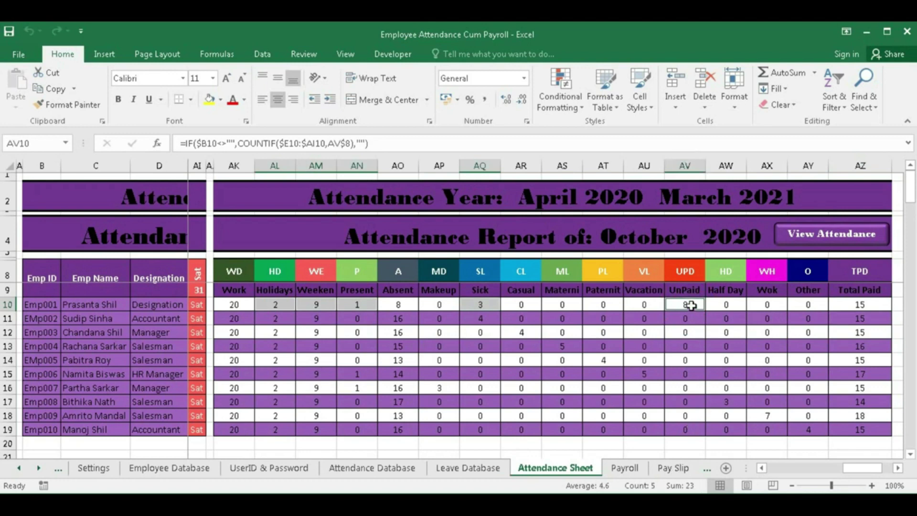
pyautogui.moveTo(263, 306); pyautogui.dragTo(367, 305)
pyautogui.keyDown('ctrl'); pyautogui.click(494, 306); pyautogui.keyUp('ctrl')
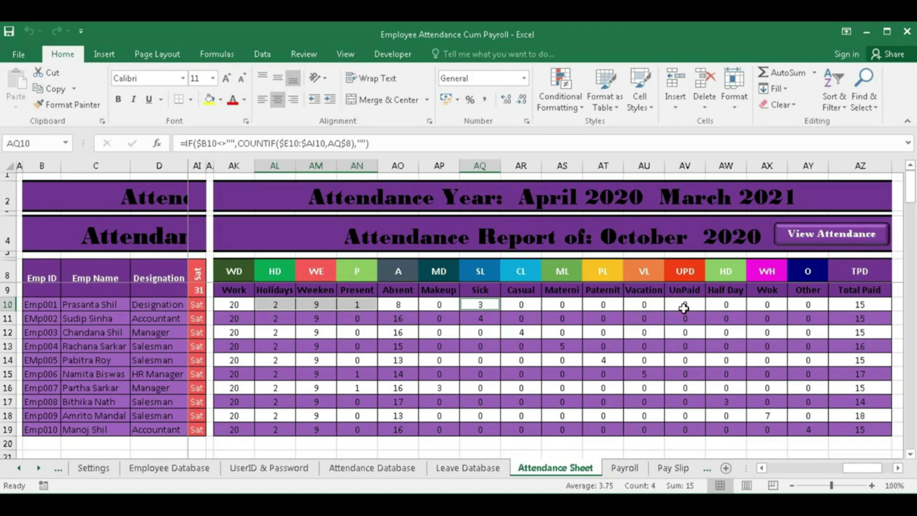
pyautogui.click(93, 468)
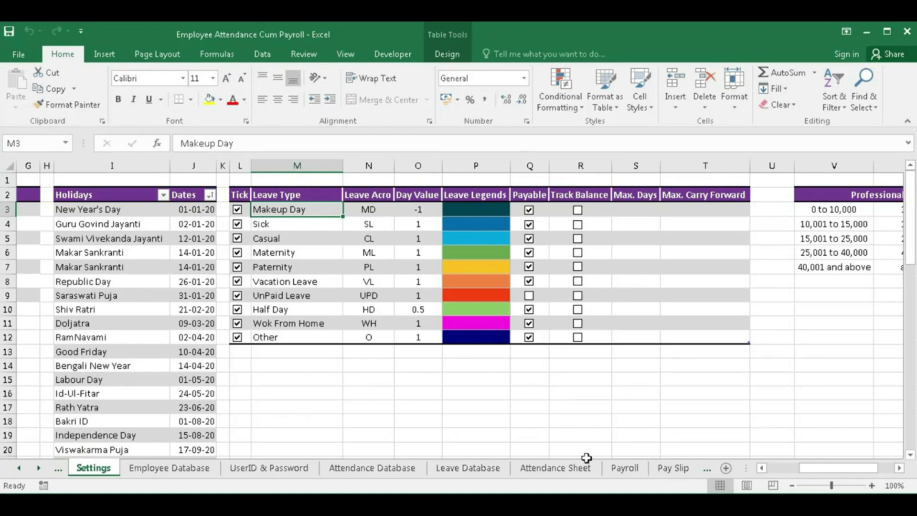
# - Compare Attendance Sheet totals with UnPaid Leave made payable, then non-payable again
pyautogui.click(573, 468)
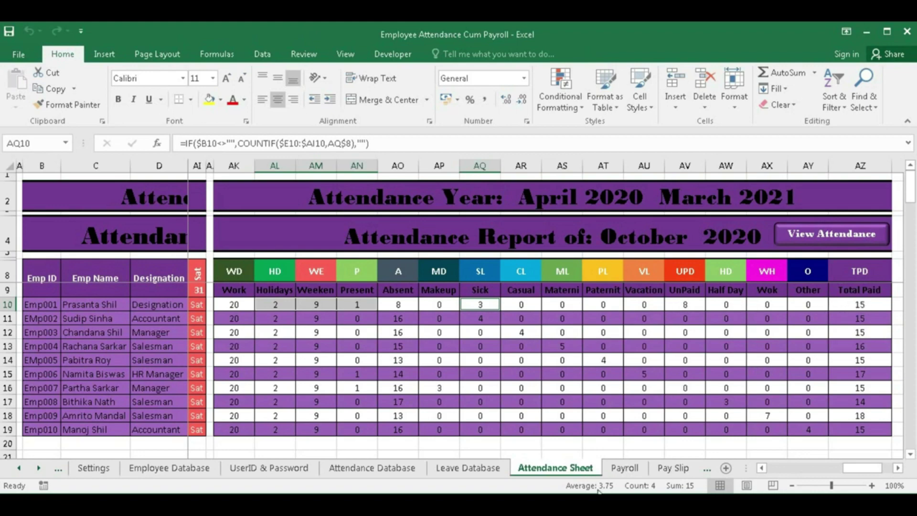
pyautogui.click(94, 468)
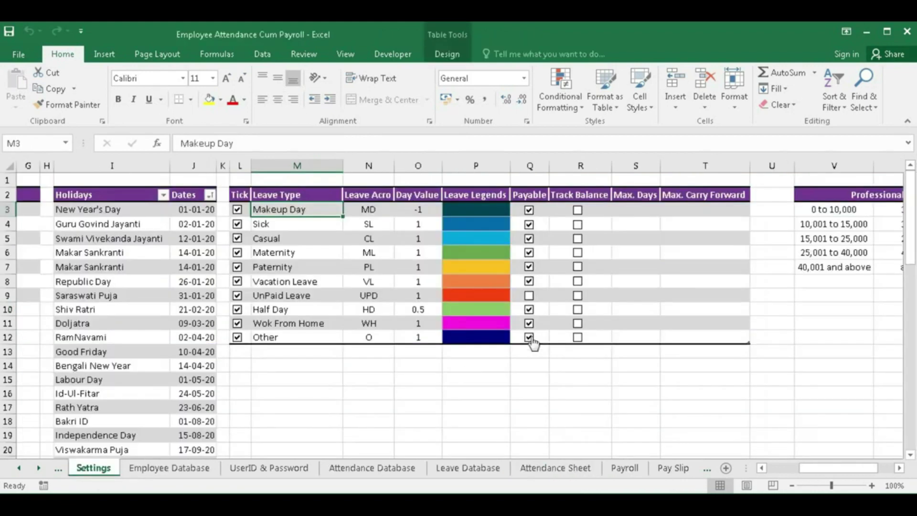
pyautogui.click(529, 296)
pyautogui.click(542, 468)
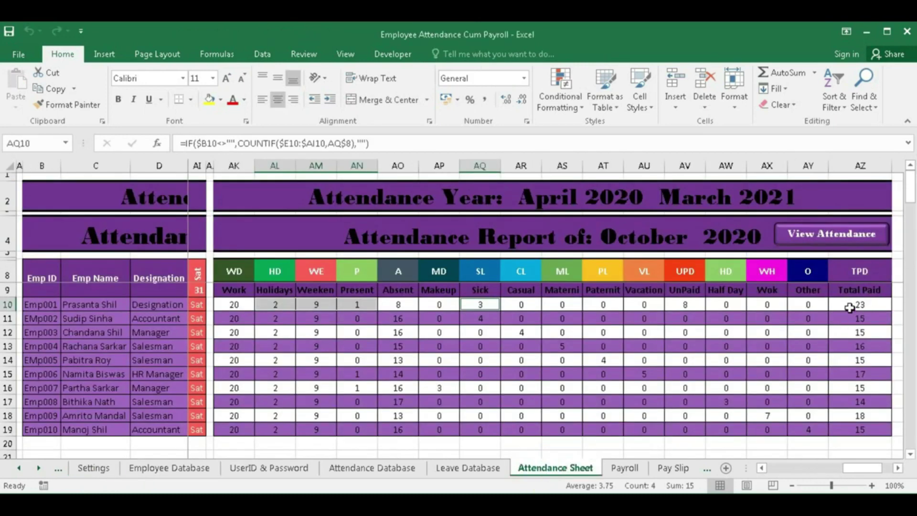
pyautogui.click(94, 468)
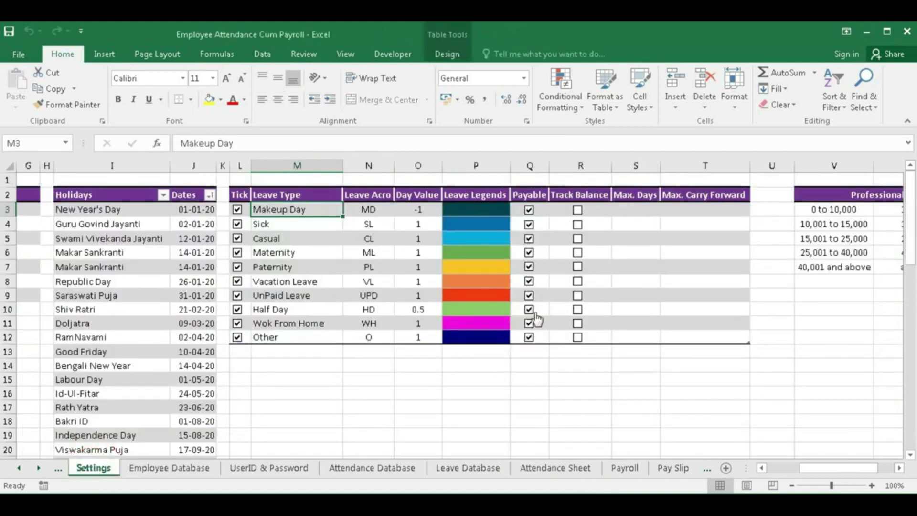
pyautogui.click(529, 295)
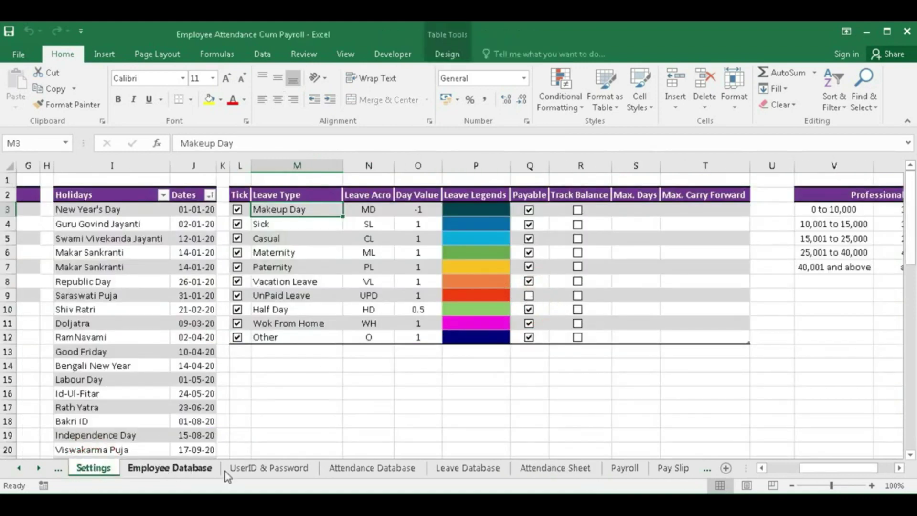
pyautogui.click(556, 468)
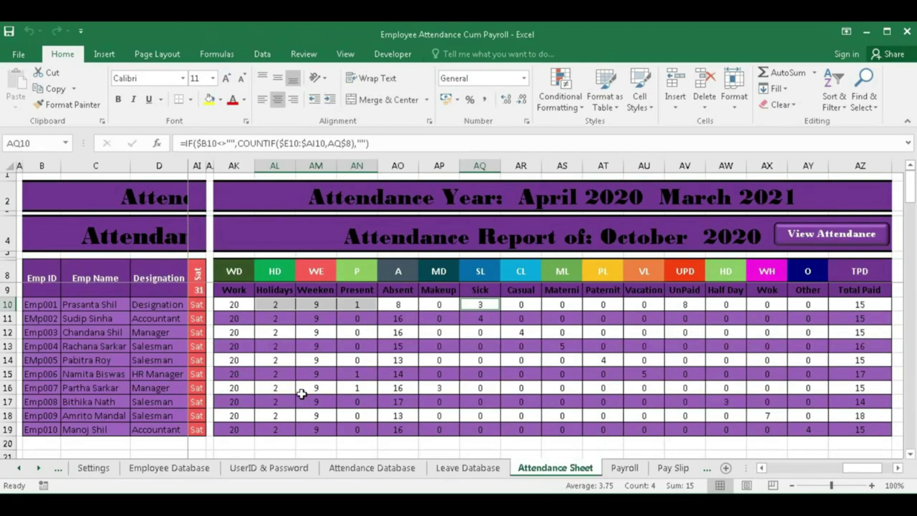
# - Take UnPaid Leave out of use, inspect the Total Paid formula, then put UnPaid Leave back in use
pyautogui.click(94, 468)
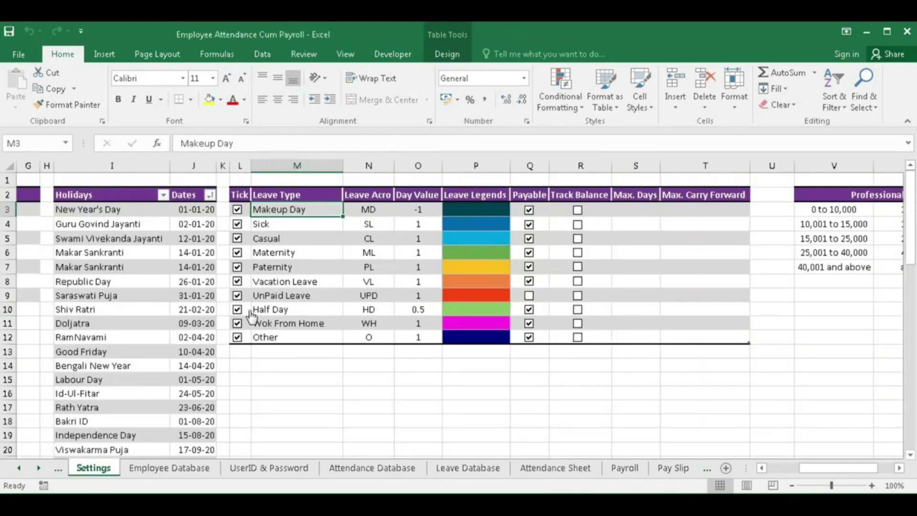
pyautogui.click(237, 296)
pyautogui.click(545, 466)
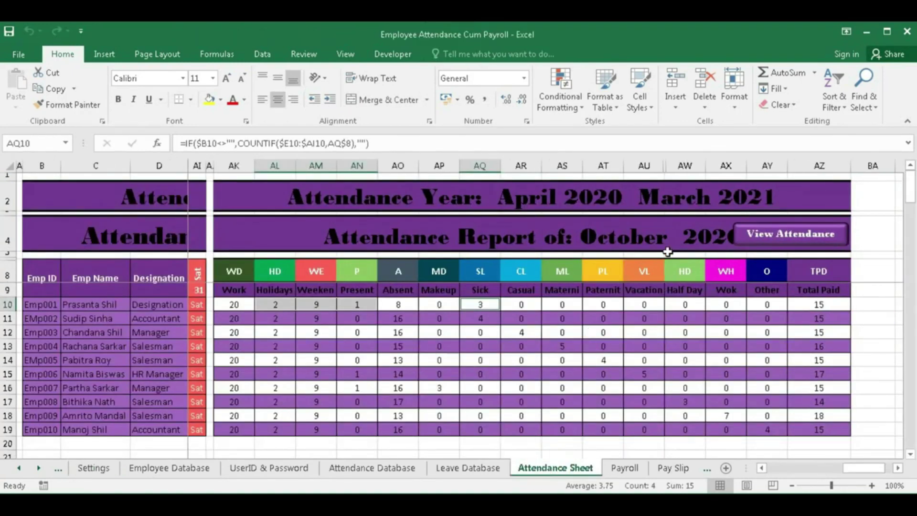
pyautogui.click(814, 306)
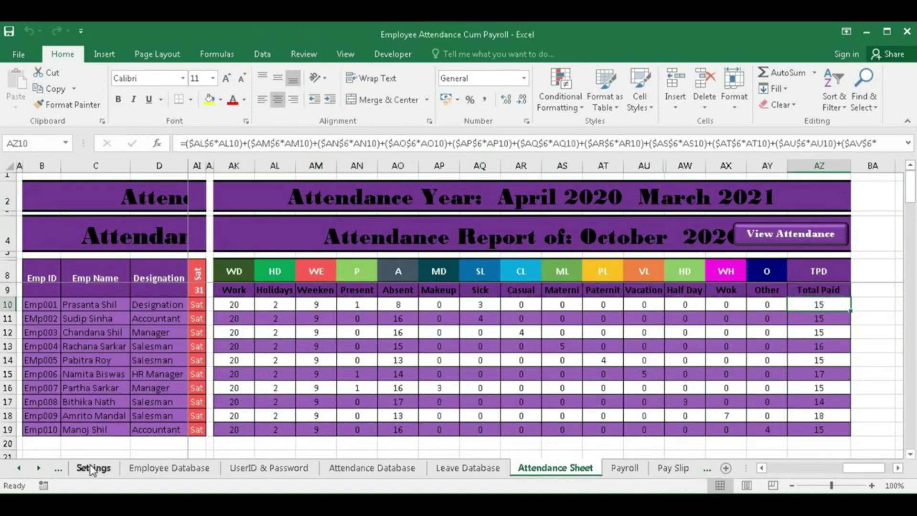
pyautogui.click(94, 468)
pyautogui.click(239, 296)
pyautogui.click(238, 296)
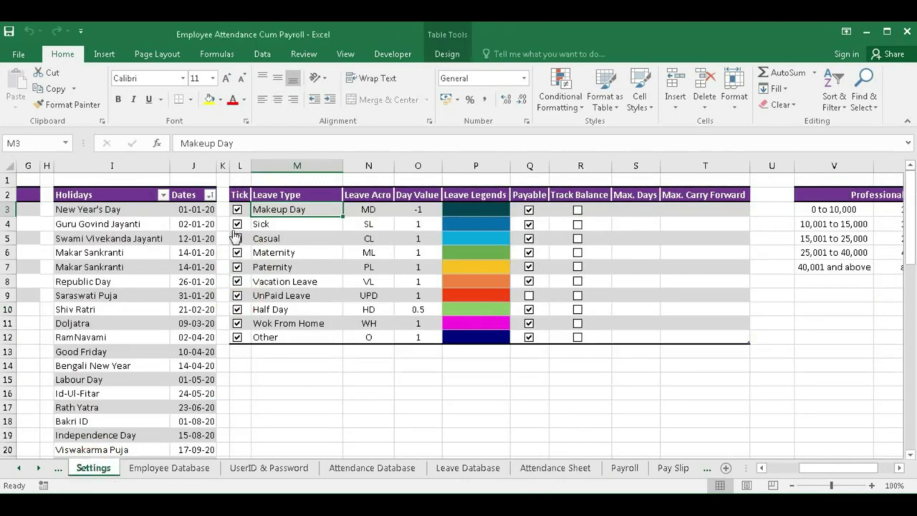
# - Untick the Sick leave type, make UnPaid Leave payable, and verify Emp001's Total Paid sum
pyautogui.click(237, 224)
pyautogui.click(555, 468)
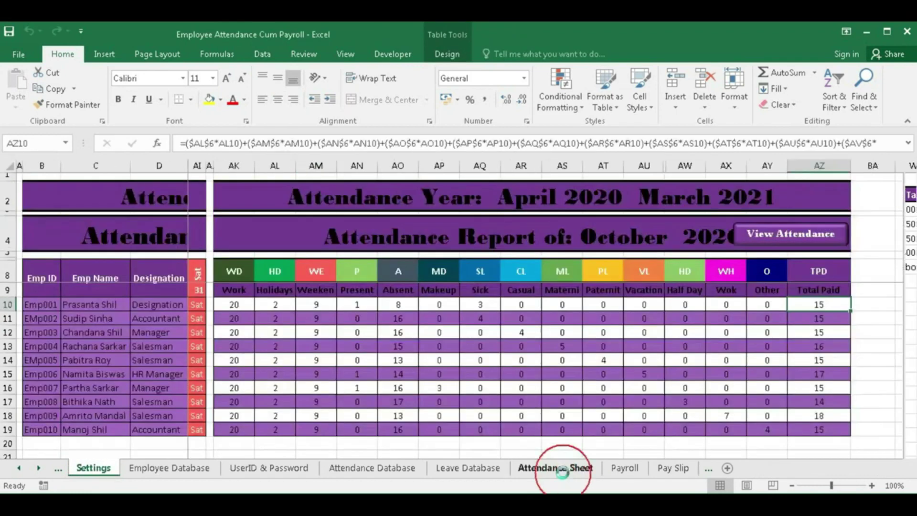
pyautogui.click(97, 468)
pyautogui.click(529, 297)
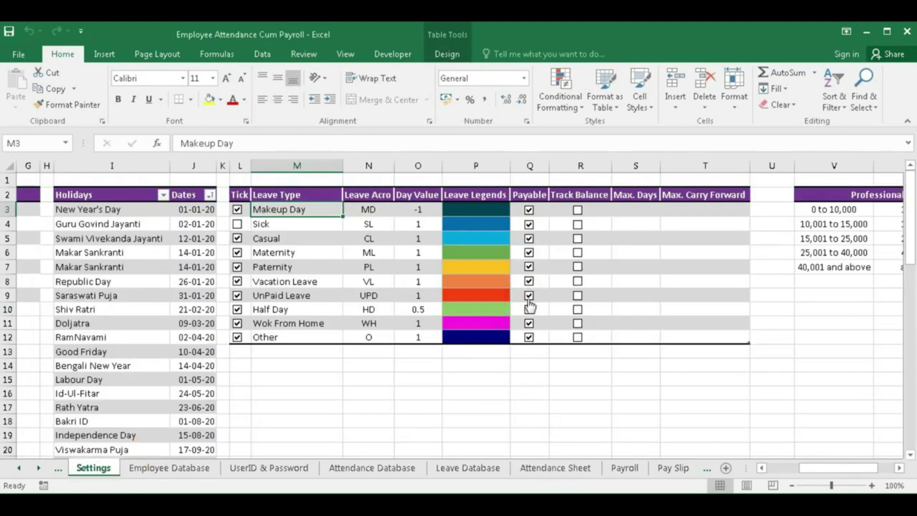
pyautogui.click(556, 468)
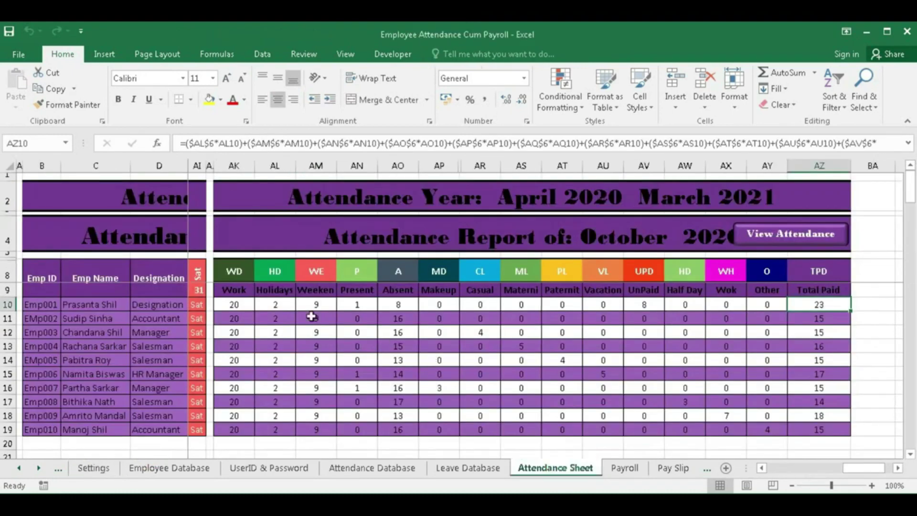
pyautogui.moveTo(276, 304); pyautogui.dragTo(358, 308)
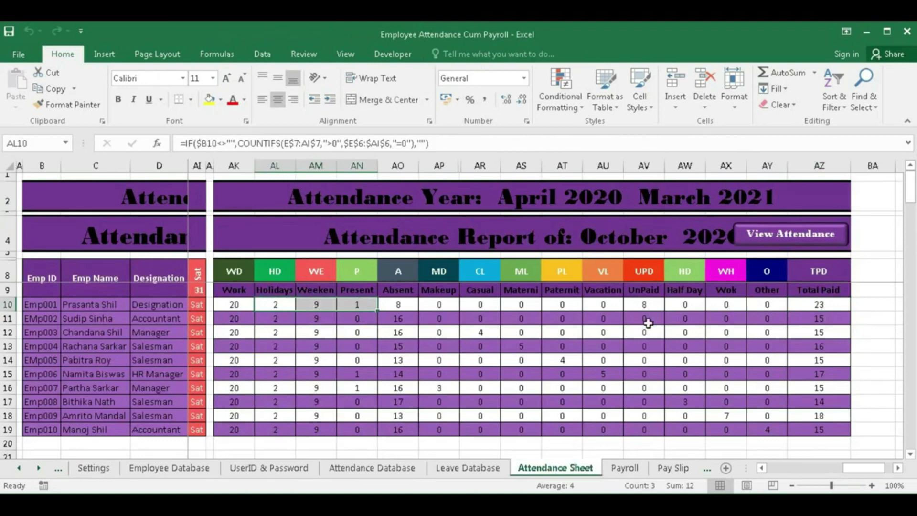
pyautogui.keyDown('ctrl'); pyautogui.click(645, 306); pyautogui.keyUp('ctrl')
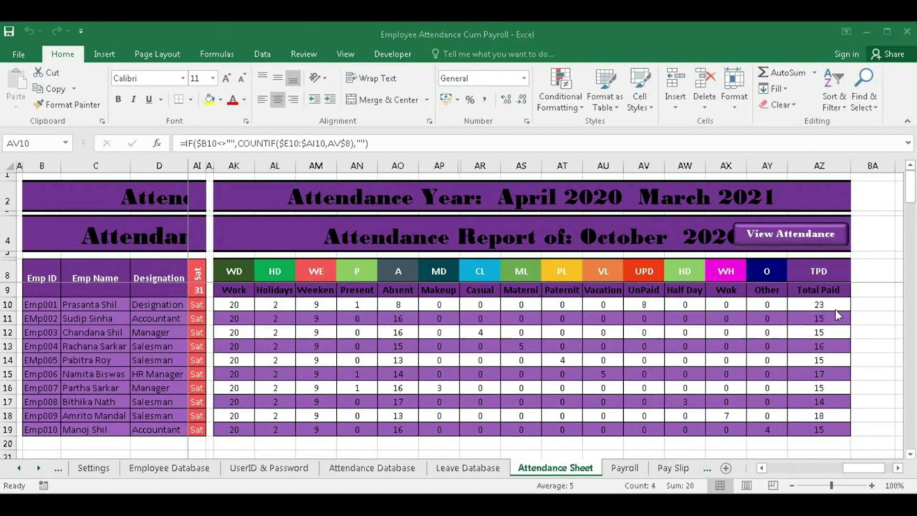
# - Toggle UnPaid Leave unpaid and back to payable, make Sick not payable, and review totals
pyautogui.click(110, 469)
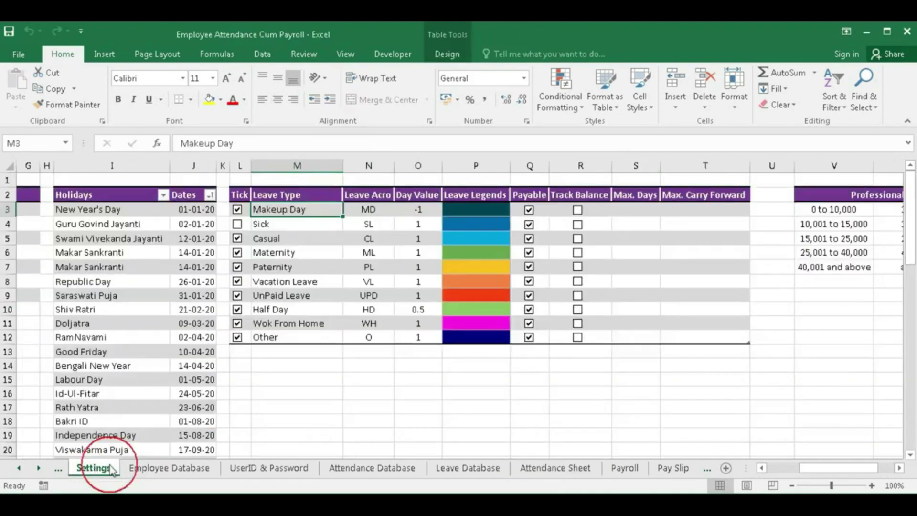
pyautogui.click(529, 295)
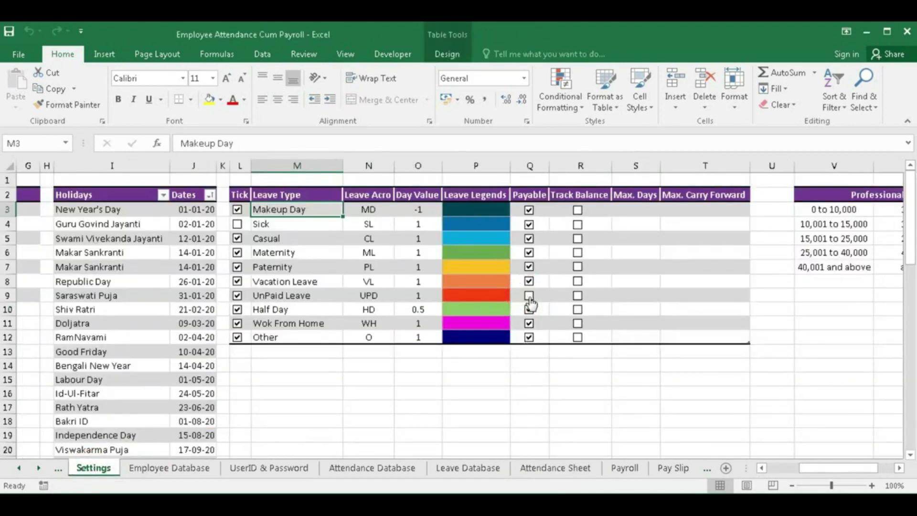
pyautogui.click(540, 467)
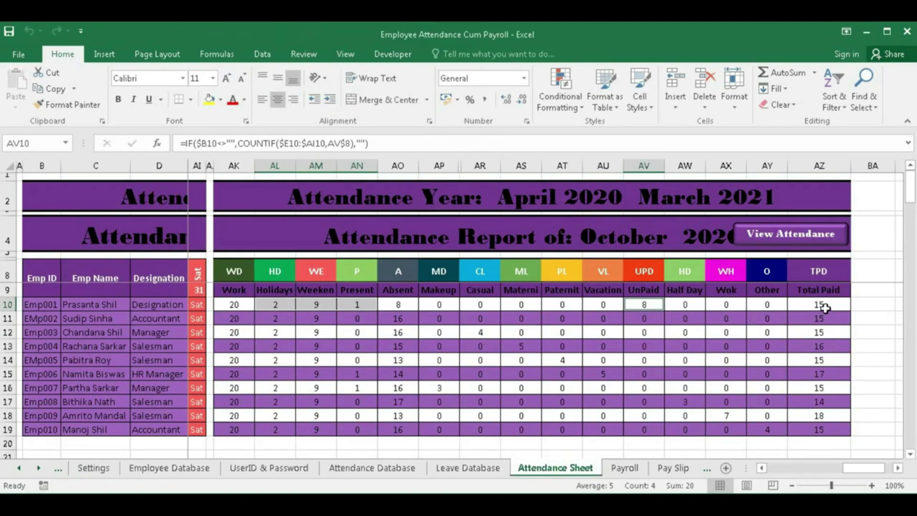
pyautogui.click(95, 468)
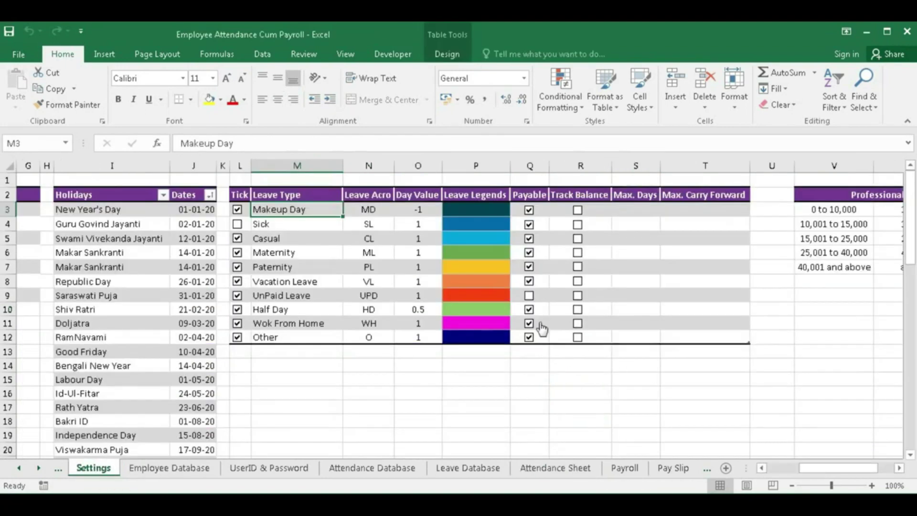
pyautogui.click(529, 295)
pyautogui.click(531, 225)
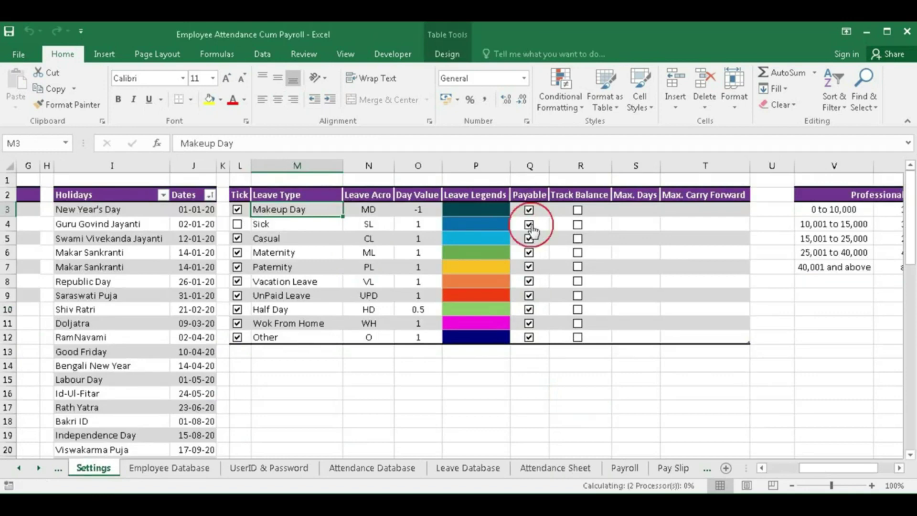
pyautogui.click(554, 469)
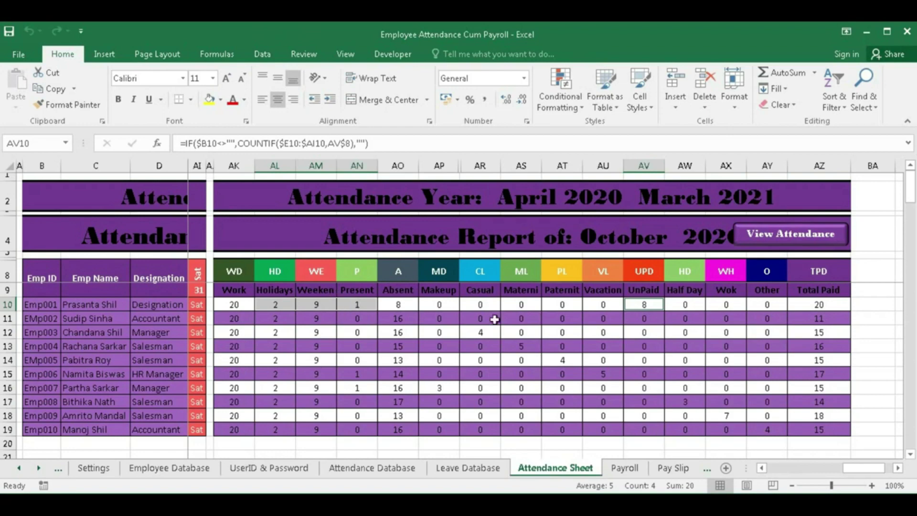
# - Change UnPaid Leave's abbreviation from UPD to UL and view the report's UL column
pyautogui.click(93, 468)
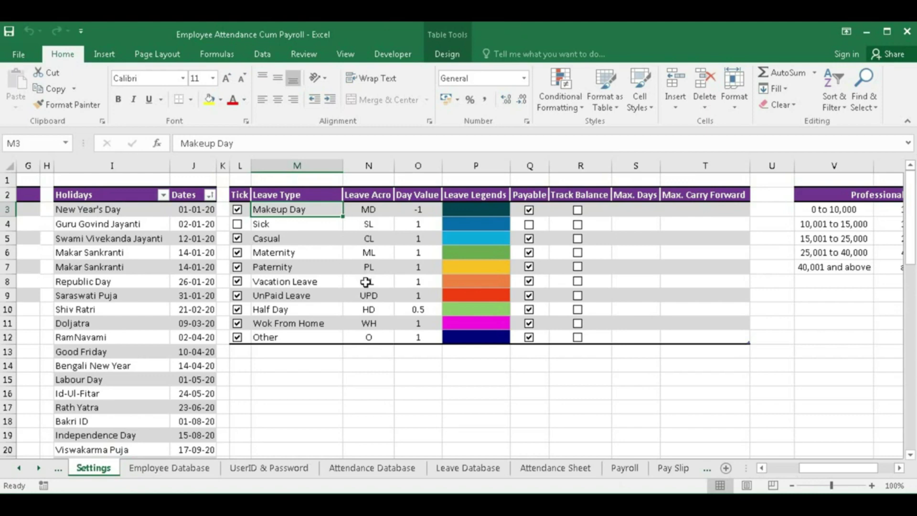
pyautogui.click(365, 295)
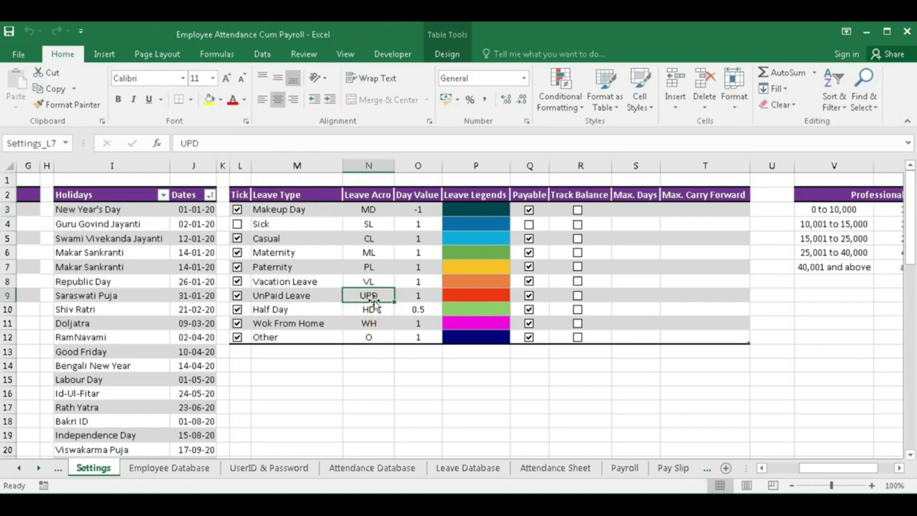
pyautogui.write('U')
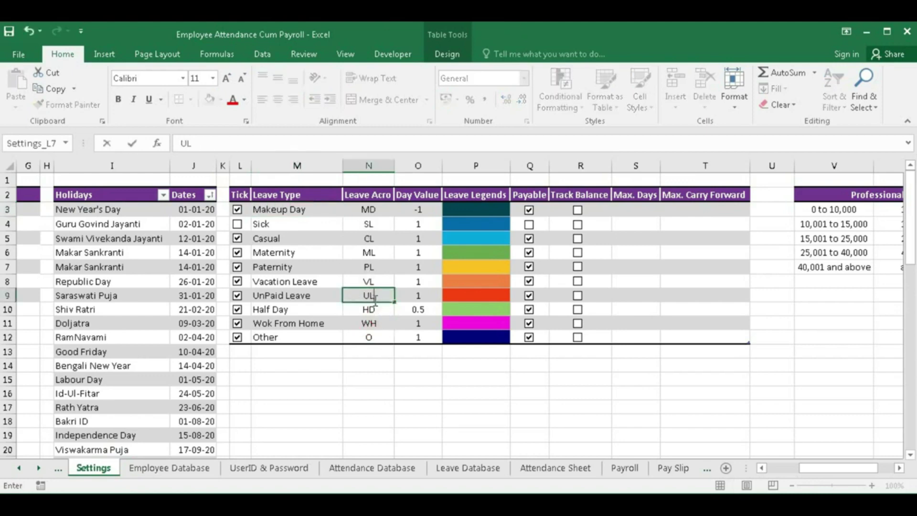
pyautogui.write('L')
pyautogui.press('Return')
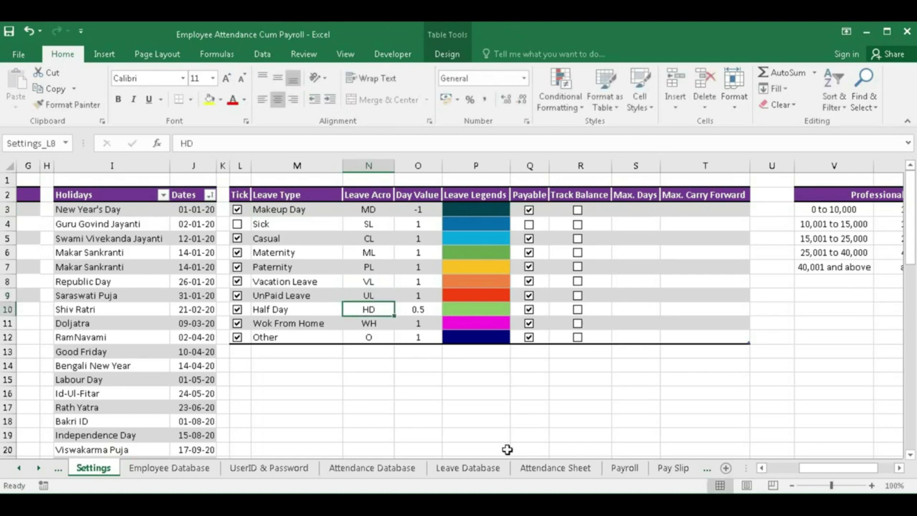
pyautogui.click(543, 471)
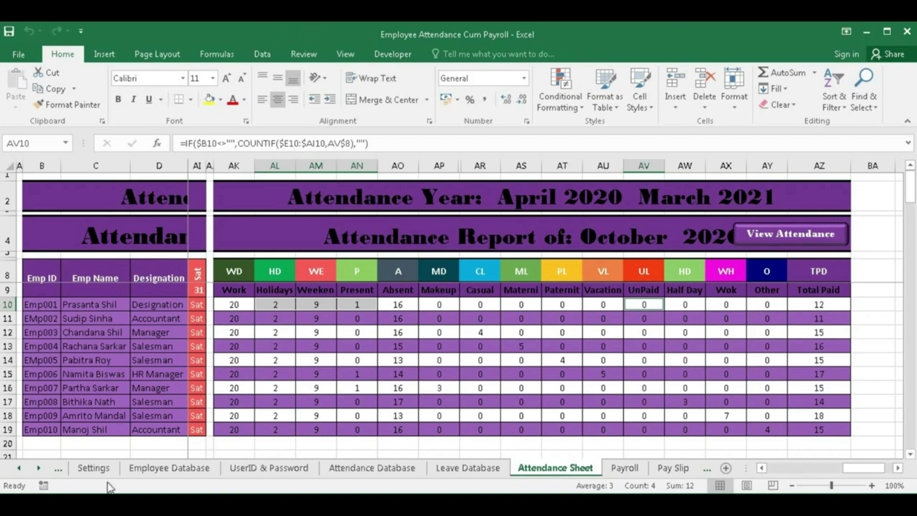
pyautogui.click(95, 467)
# - Edit the Sick leave type's name in Settings and check the report header
pyautogui.click(246, 225)
pyautogui.click(266, 224)
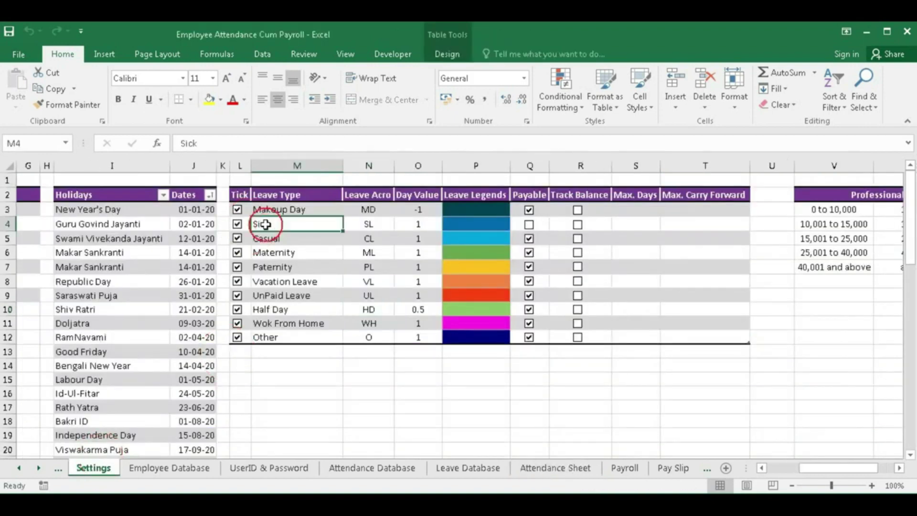
pyautogui.doubleClick(266, 224)
pyautogui.moveTo(270, 224); pyautogui.dragTo(32, 224)
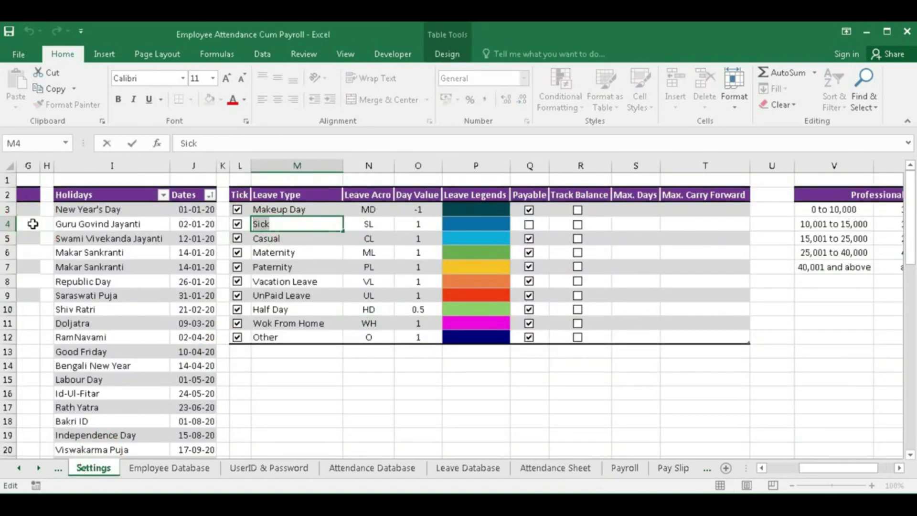
pyautogui.click(283, 224)
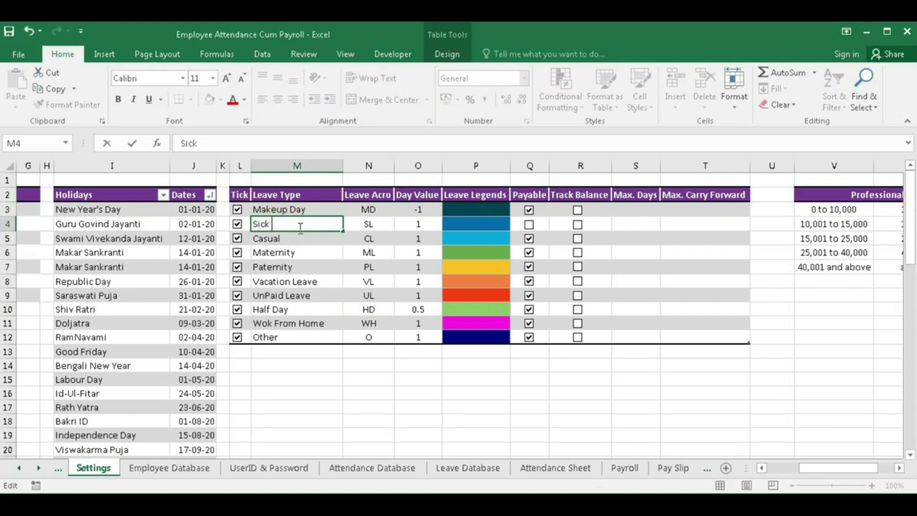
pyautogui.press('BackSpace')
pyautogui.press('BackSpace')
pyautogui.click(556, 468)
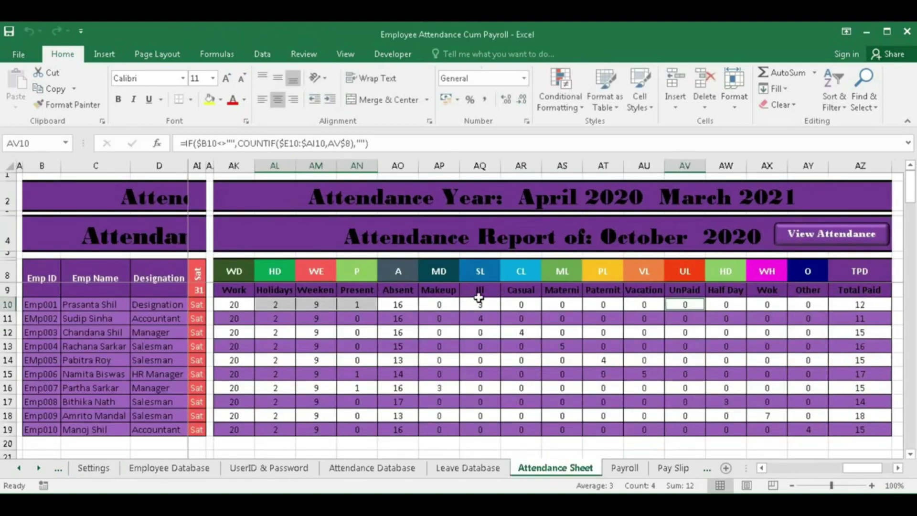
# - Rename the leave type to 'Sick Leaves'
pyautogui.click(108, 466)
pyautogui.doubleClick(275, 224)
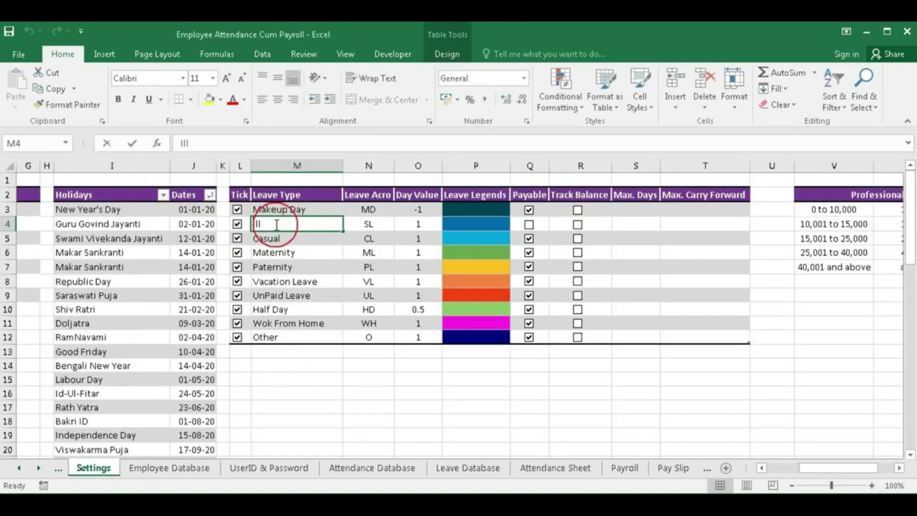
pyautogui.press('BackSpace')
pyautogui.press('BackSpace')
pyautogui.press('BackSpace')
pyautogui.write('Sick Leave')
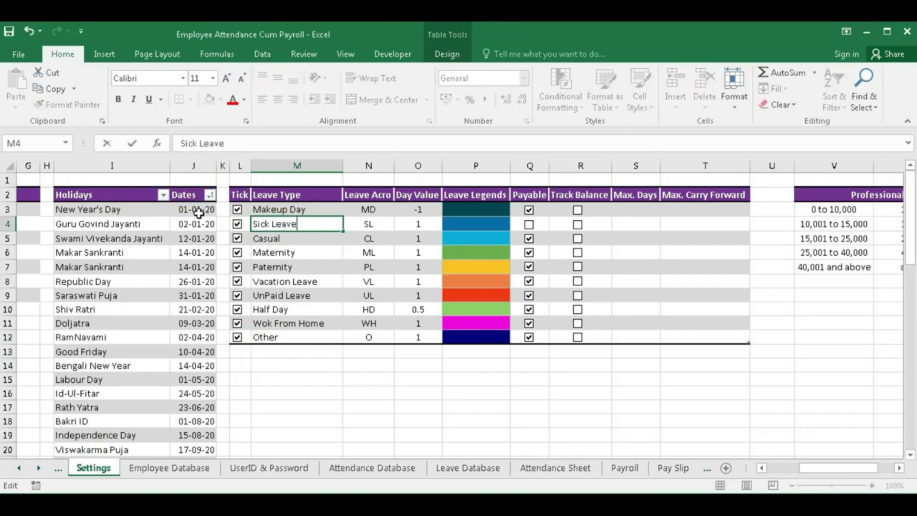
pyautogui.write('s')
pyautogui.press('Return')
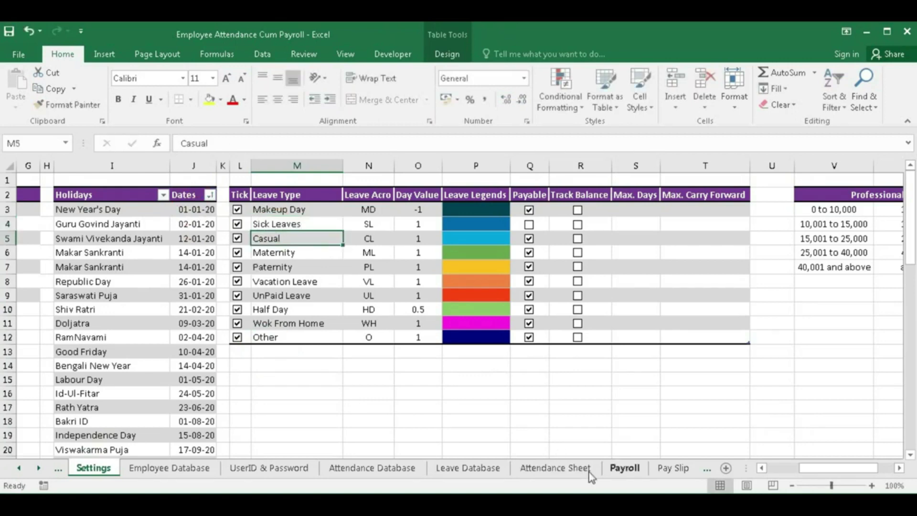
# - Check the Sick header in Attendance Sheet column AQ, widening the column then undoing it
pyautogui.click(576, 467)
pyautogui.click(477, 290)
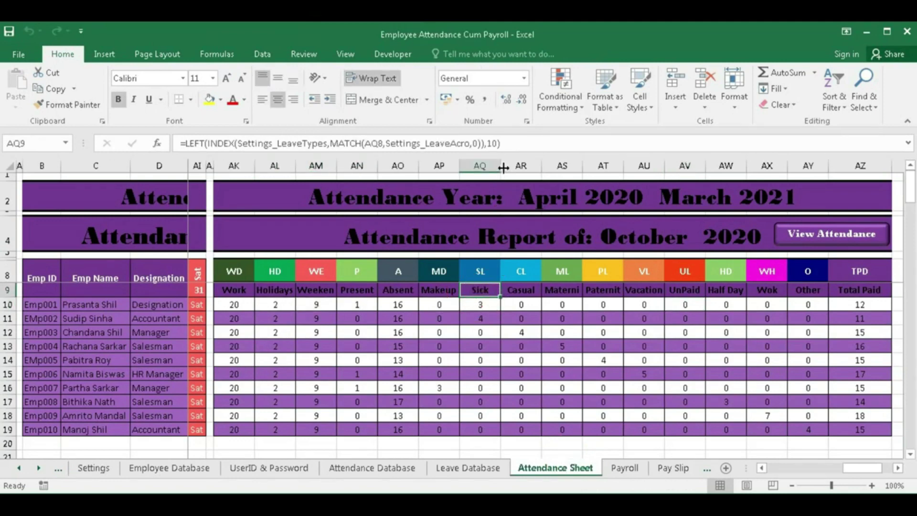
pyautogui.moveTo(503, 166); pyautogui.dragTo(559, 166)
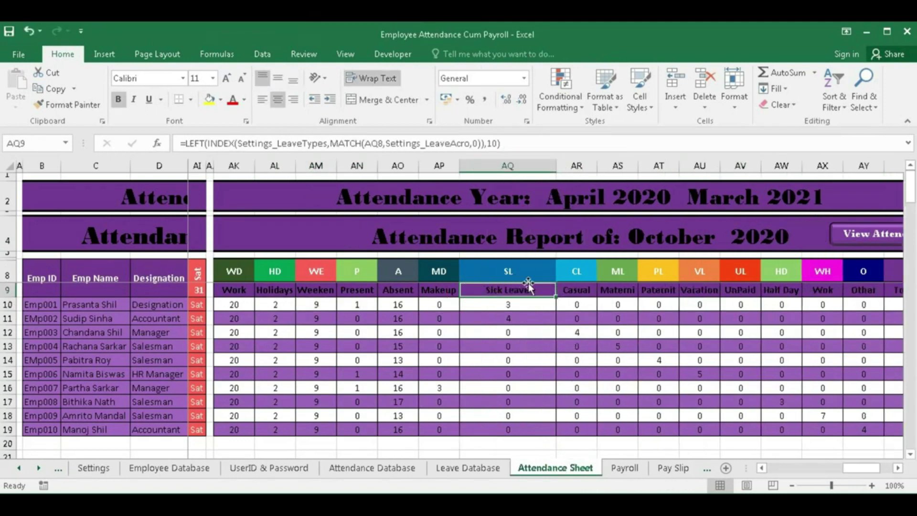
pyautogui.hotkey('ctrl', 'z')
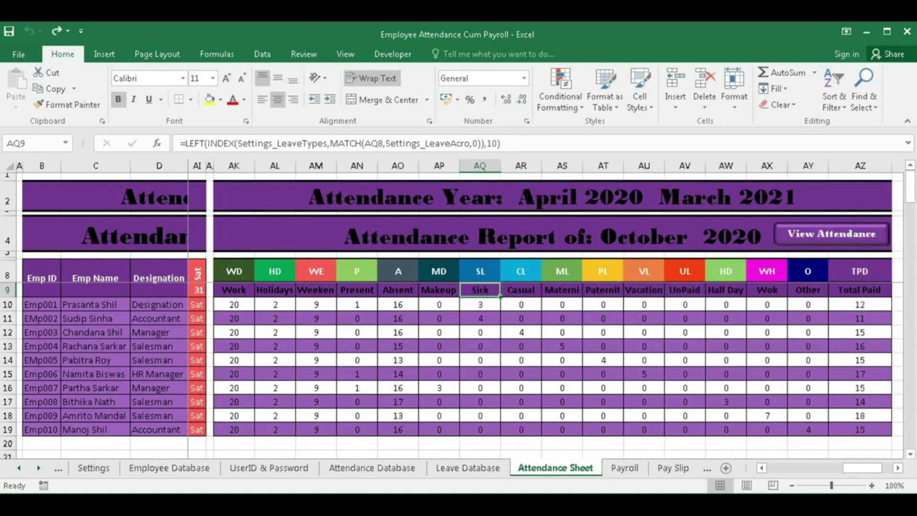
pyautogui.click(93, 469)
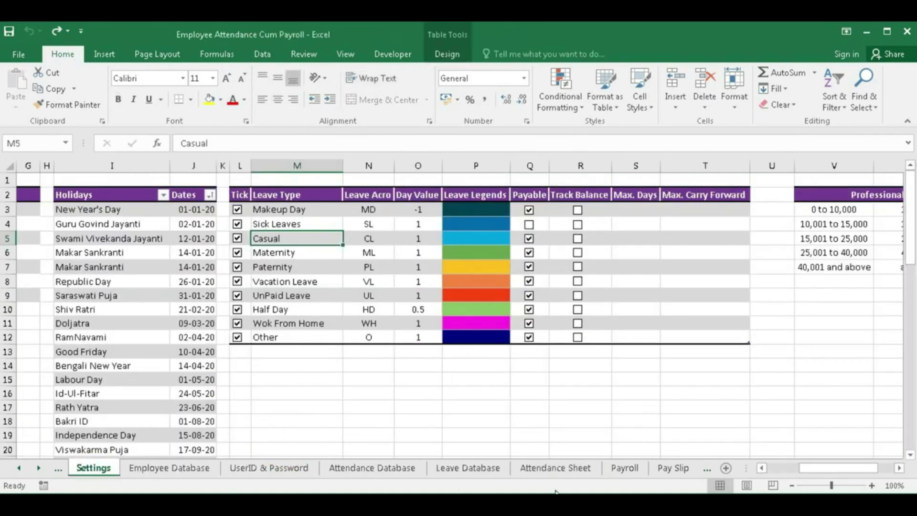
# - Fill the Other leave type's legend cell P12 with black and check it on the Attendance and Payroll sheets
pyautogui.click(474, 337)
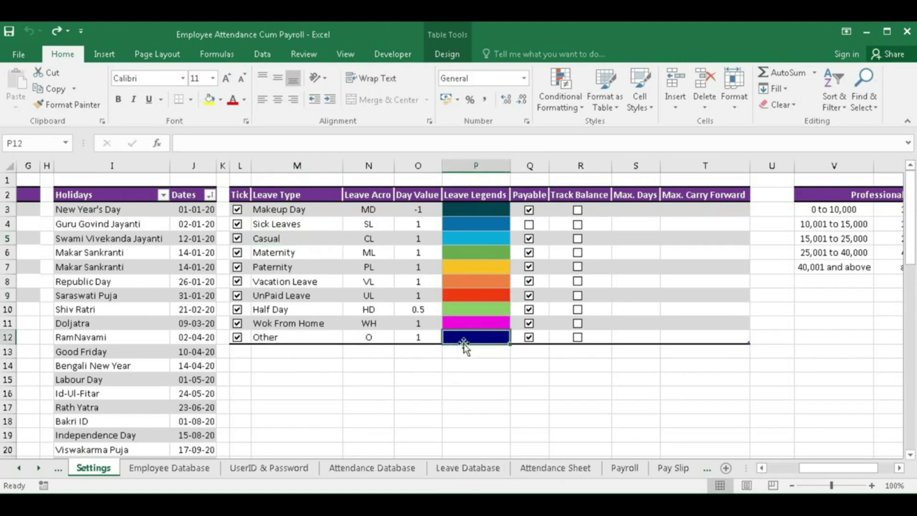
pyautogui.click(220, 100)
pyautogui.click(221, 131)
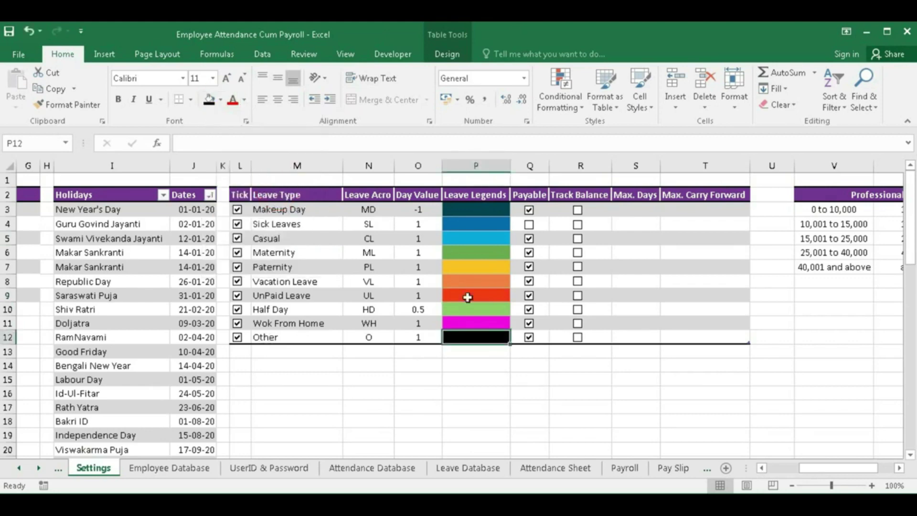
pyautogui.click(568, 469)
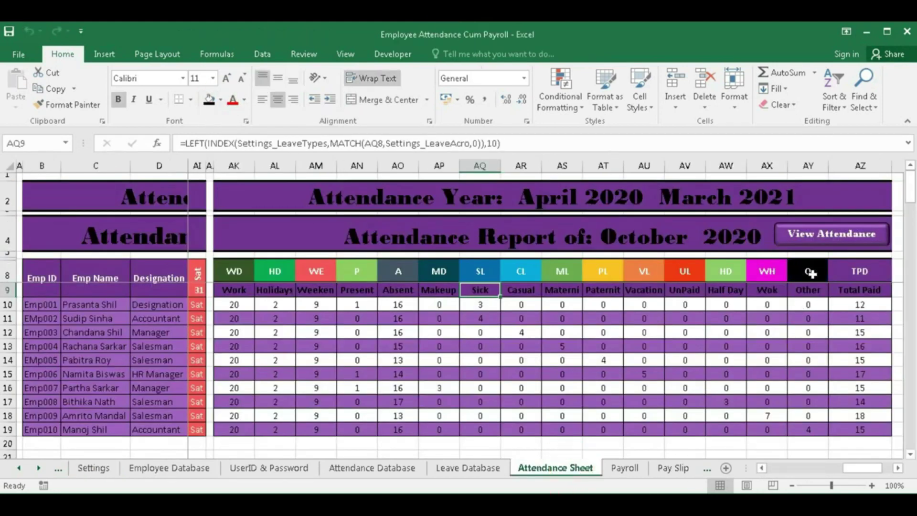
pyautogui.click(623, 468)
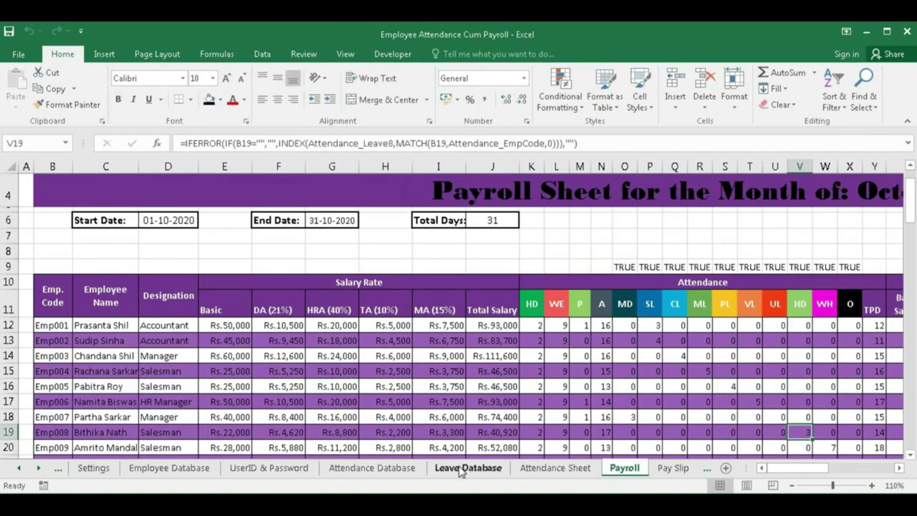
pyautogui.click(76, 468)
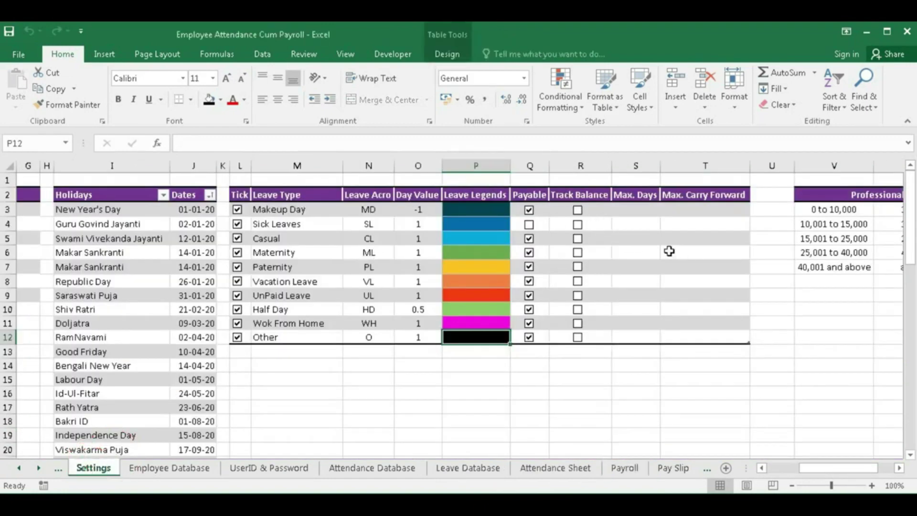
pyautogui.moveTo(595, 208); pyautogui.dragTo(598, 335)
pyautogui.moveTo(638, 210); pyautogui.dragTo(645, 328)
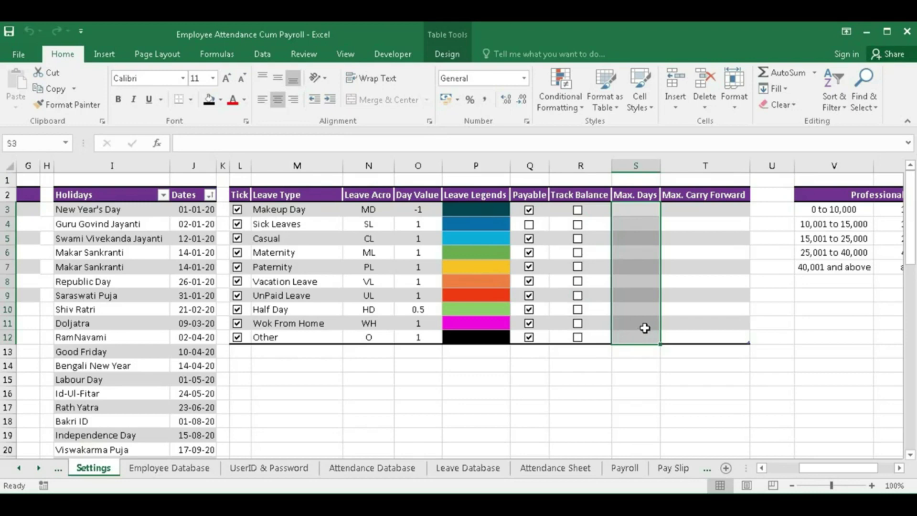
pyautogui.moveTo(696, 207); pyautogui.dragTo(697, 332)
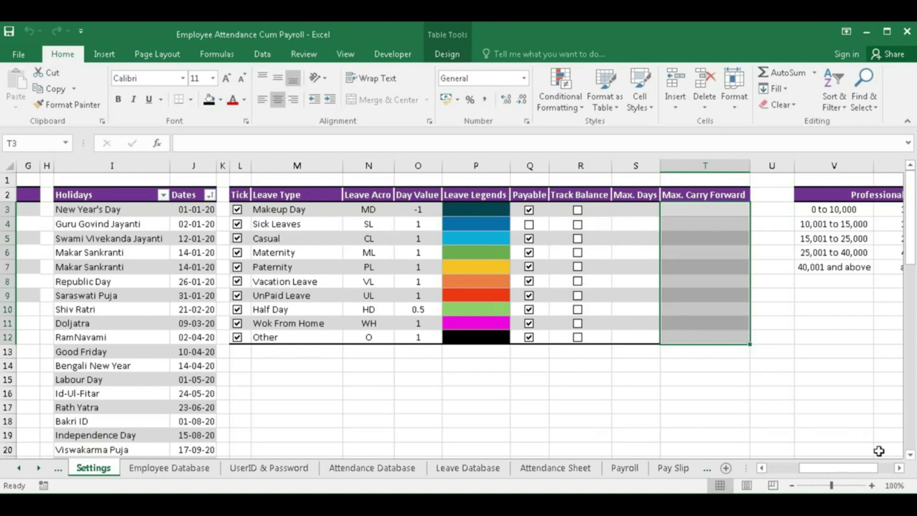
pyautogui.click(900, 468)
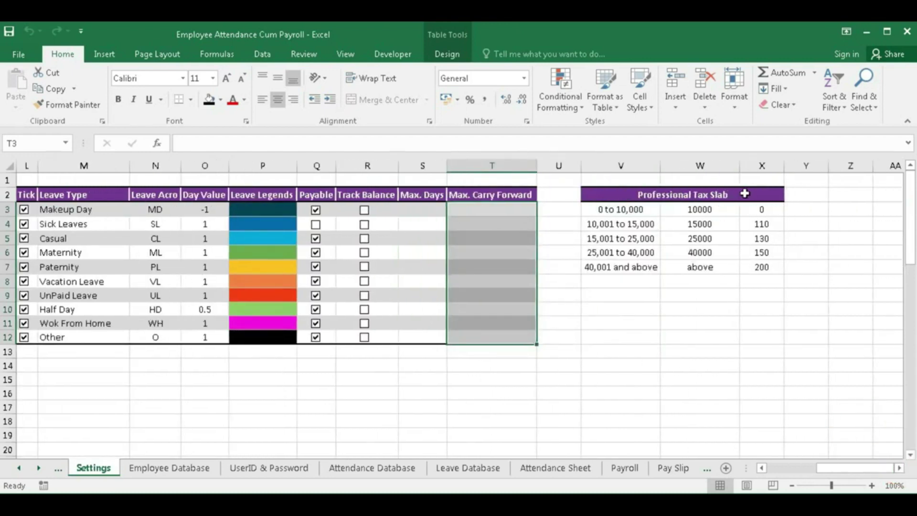
pyautogui.moveTo(625, 210); pyautogui.dragTo(747, 263)
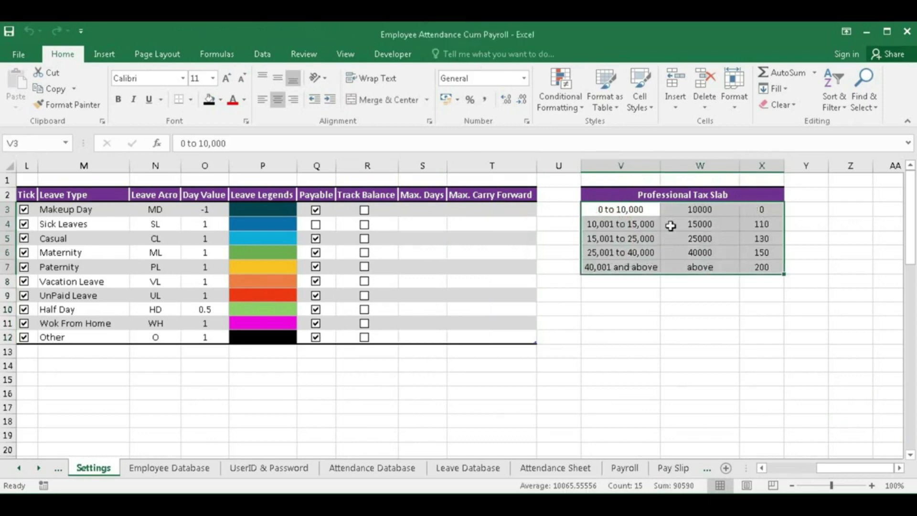
pyautogui.moveTo(848, 473); pyautogui.dragTo(799, 473)
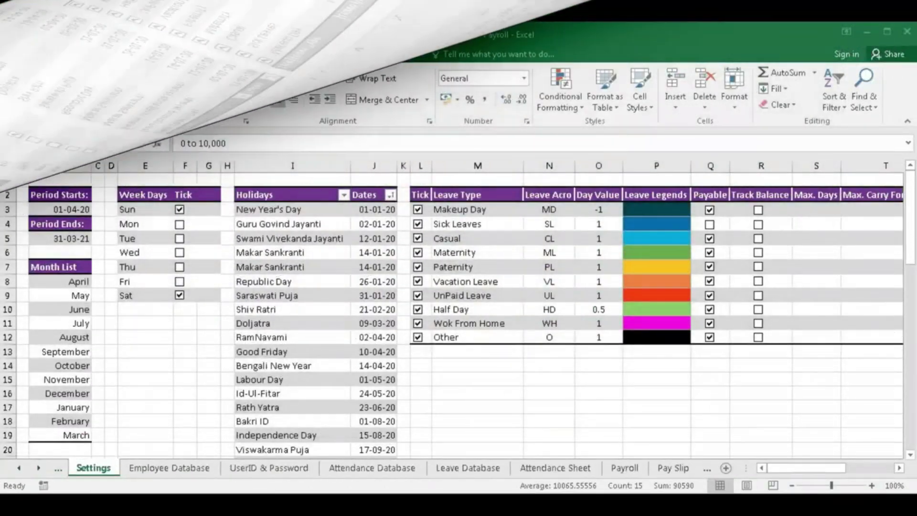
# - Enter employee ID Emp011 in C15 after dismissing the duplicate Emp010 warning
pyautogui.click(165, 470)
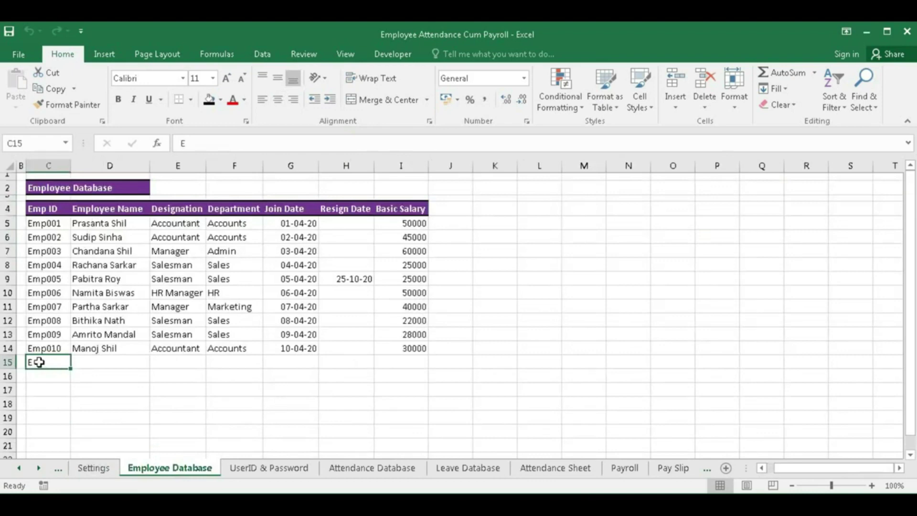
pyautogui.press('Delete')
pyautogui.write('Emp')
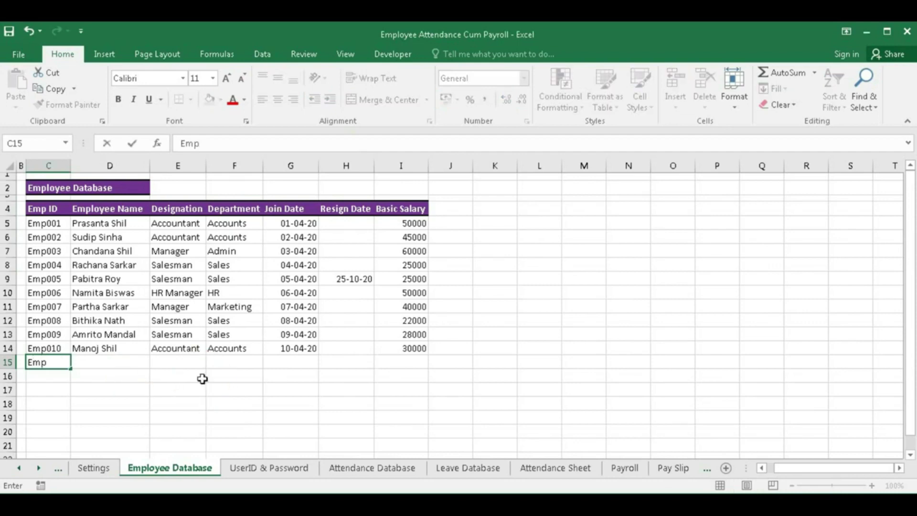
pyautogui.write('010')
pyautogui.press('Return')
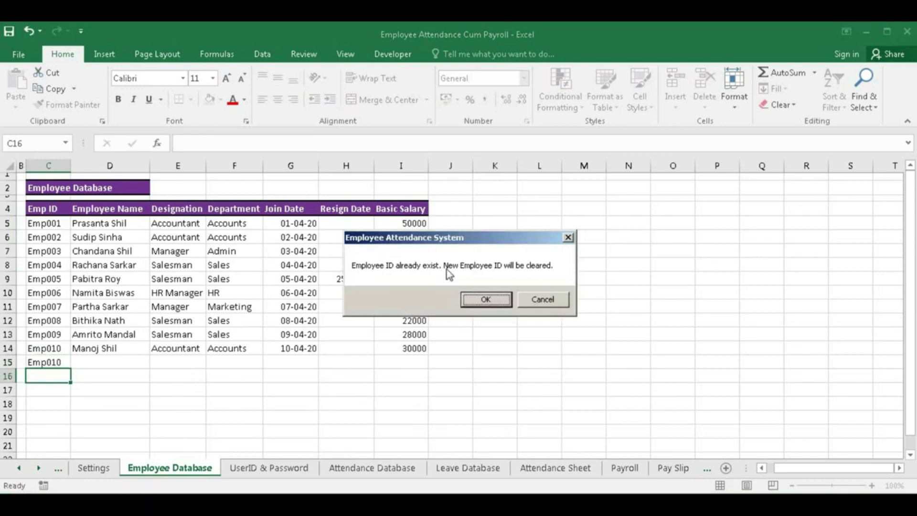
pyautogui.click(486, 300)
pyautogui.write('E')
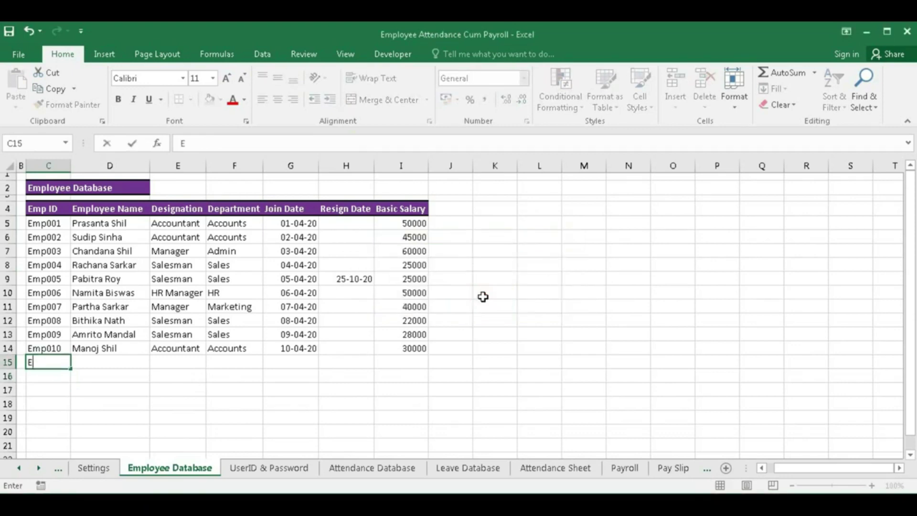
pyautogui.write('mp011')
pyautogui.press('Tab')
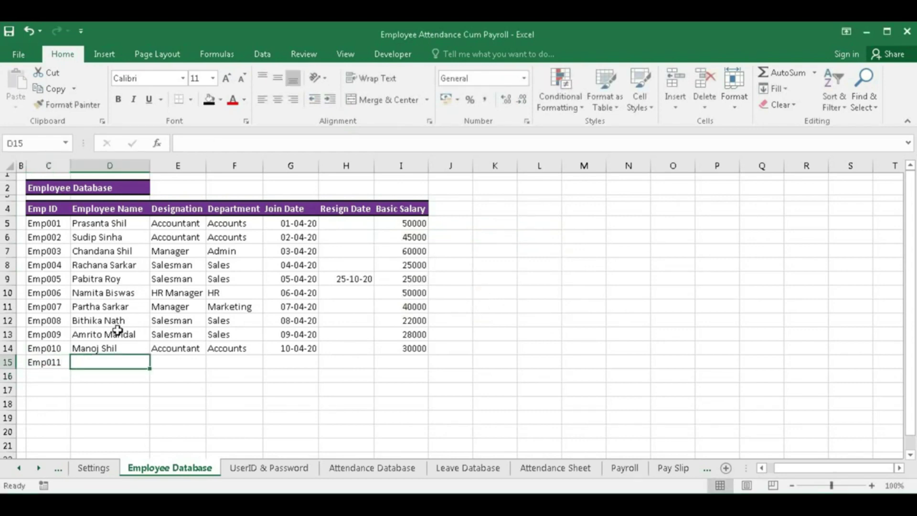
# - Fill in the new employee's full name, Salesman designation and Sales department
pyautogui.click(45, 364)
pyautogui.click(89, 364)
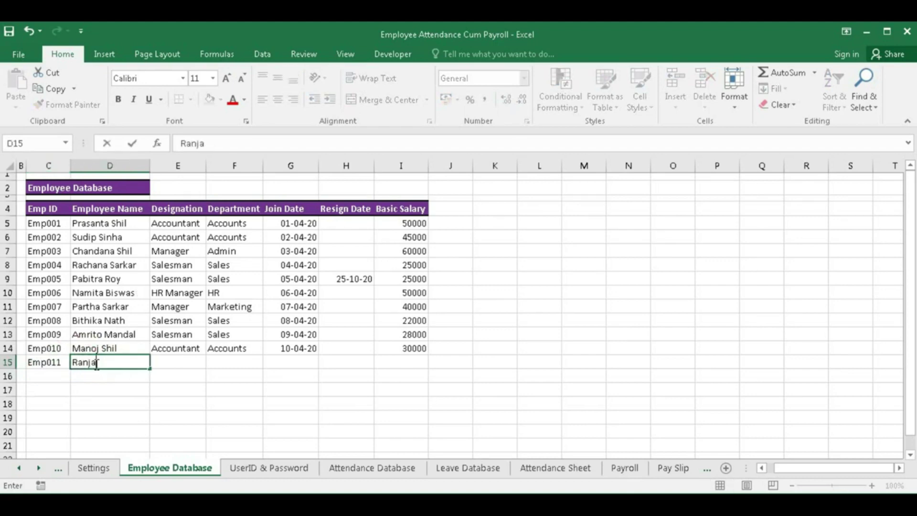
pyautogui.press('Tab')
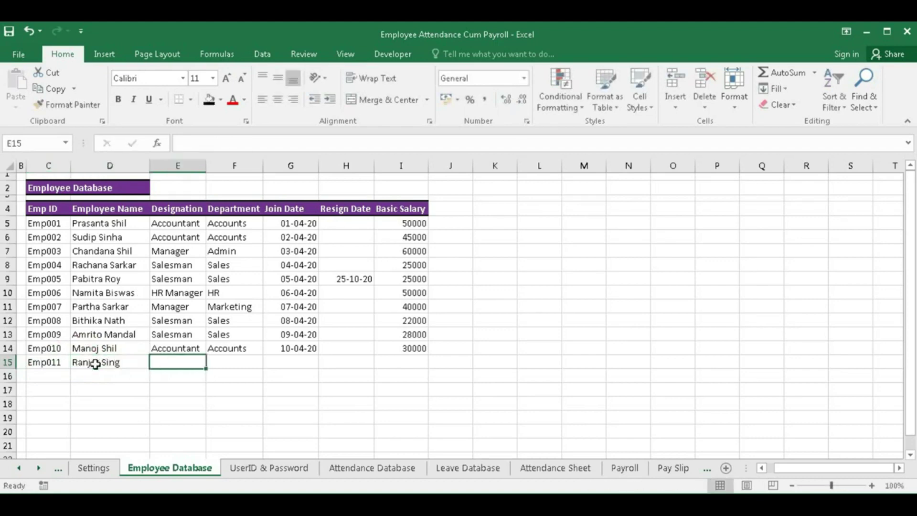
pyautogui.write('Salesman')
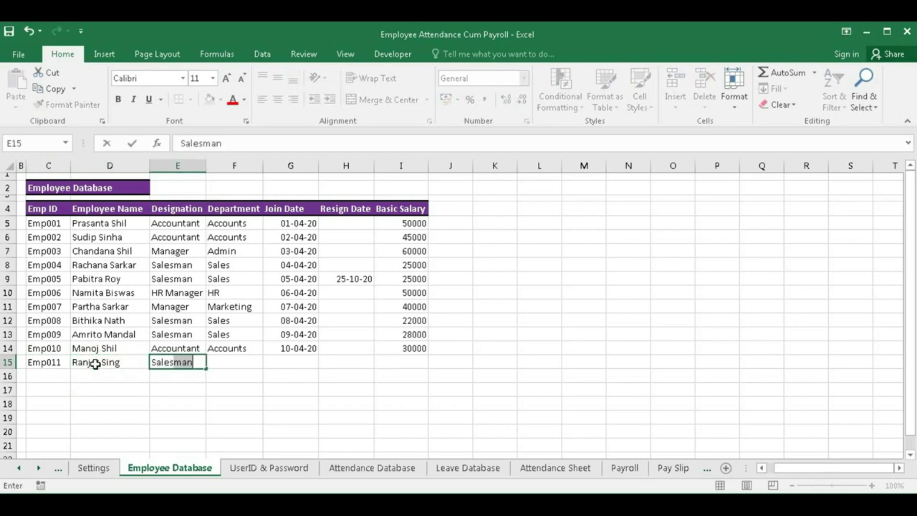
pyautogui.press('Tab')
pyautogui.write('Sal')
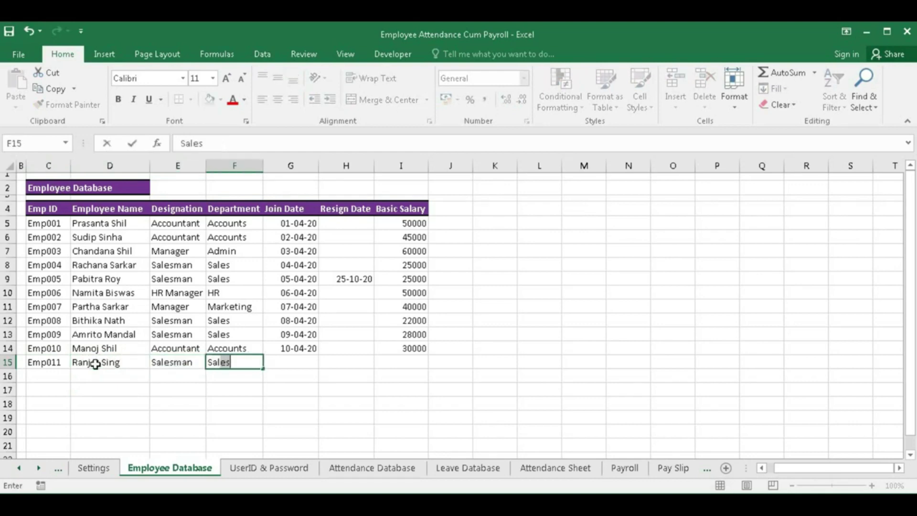
pyautogui.press('Tab')
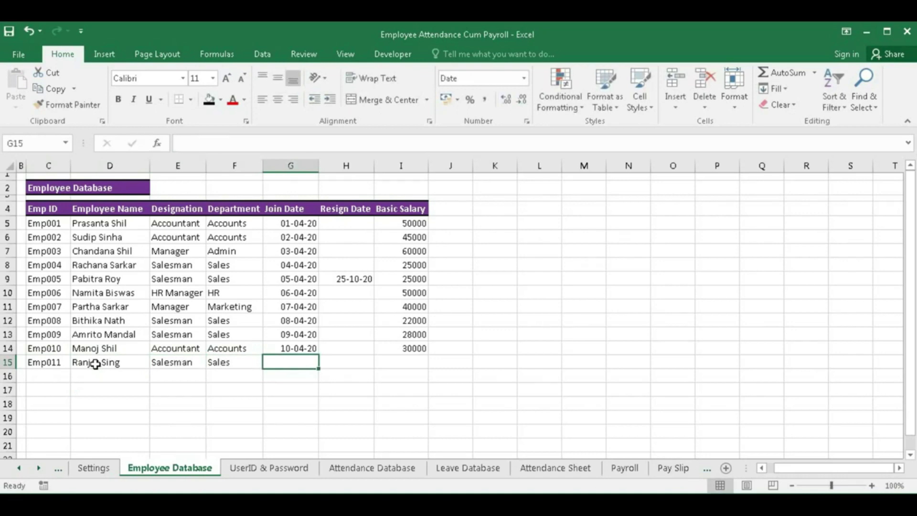
# - Enter join date 10-11-20 and basic salary 23000 for Emp011, then open the UserID & Password sheet
pyautogui.write('26-11-2020')
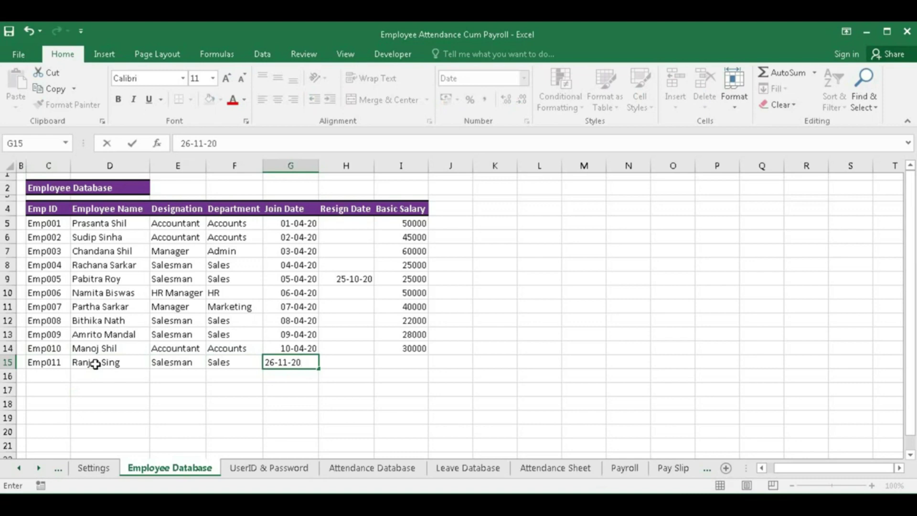
pyautogui.click(275, 362)
pyautogui.moveTo(275, 362); pyautogui.dragTo(268, 362)
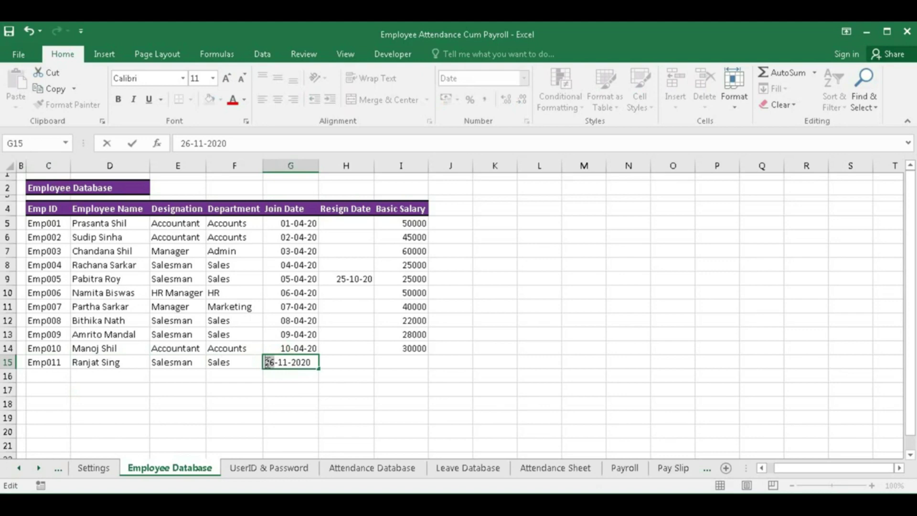
pyautogui.write('10')
pyautogui.press('Tab')
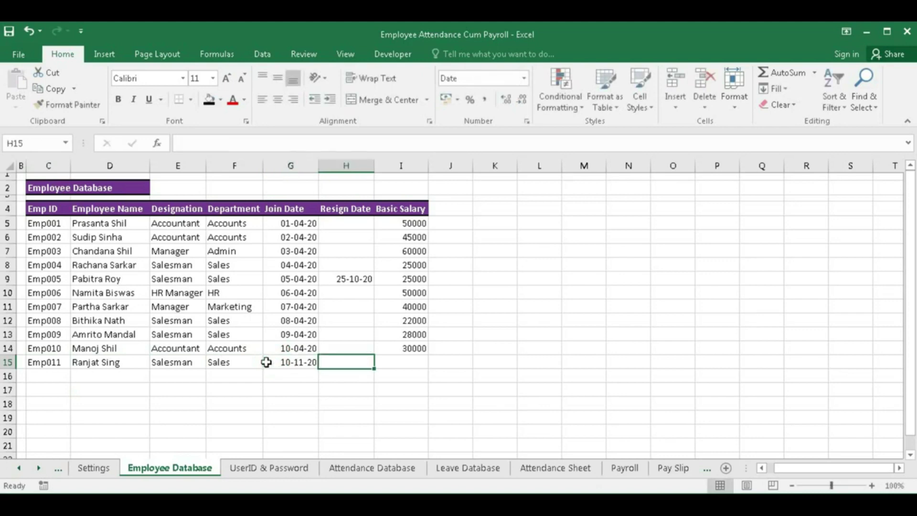
pyautogui.press('Tab')
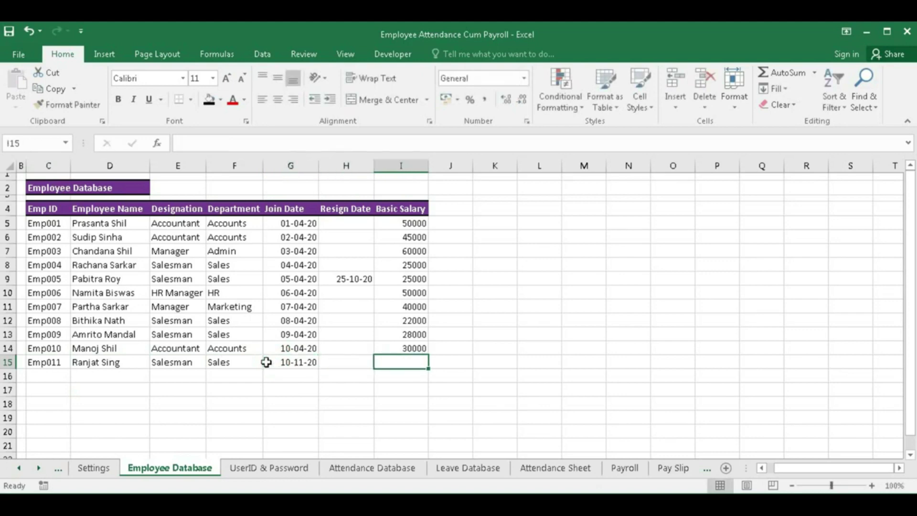
pyautogui.write('23000')
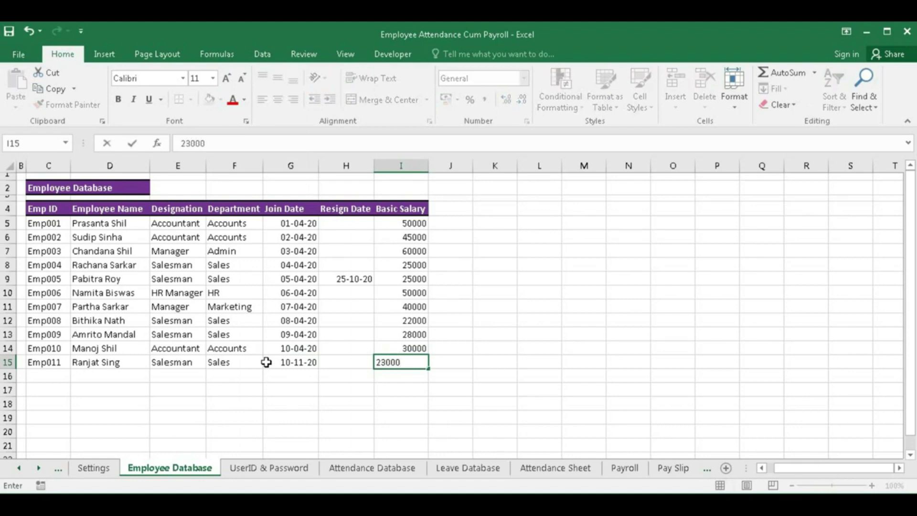
pyautogui.press('Return')
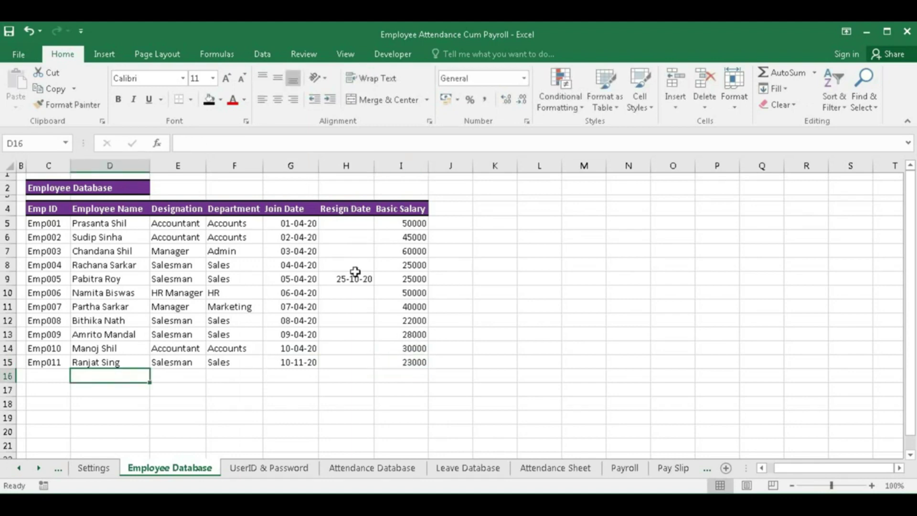
pyautogui.click(354, 359)
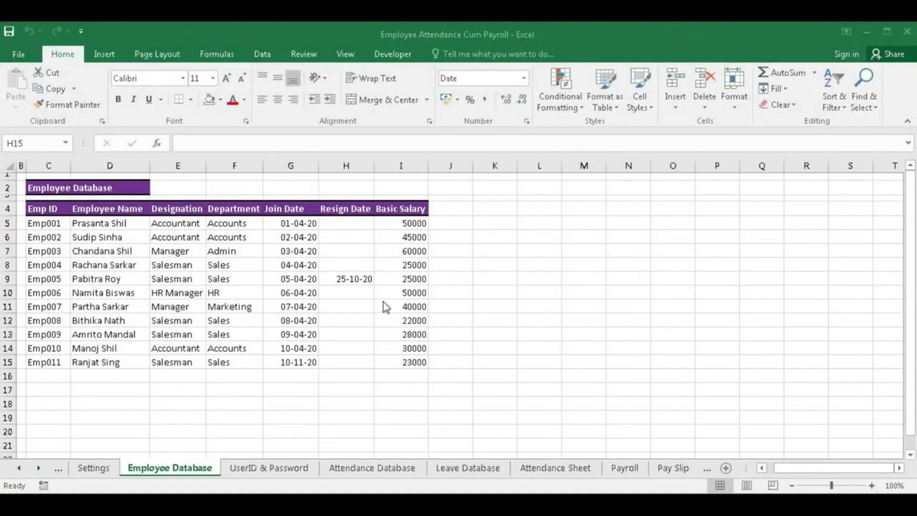
pyautogui.click(263, 468)
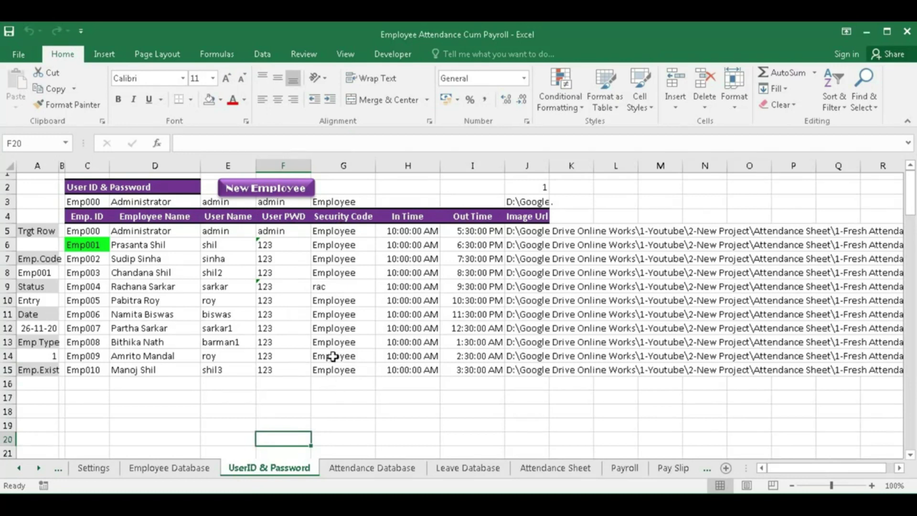
# - In the new employee form, enter Emp011's ID, full name, user name, password, security code and 10 AM–5 PM hours
pyautogui.click(265, 189)
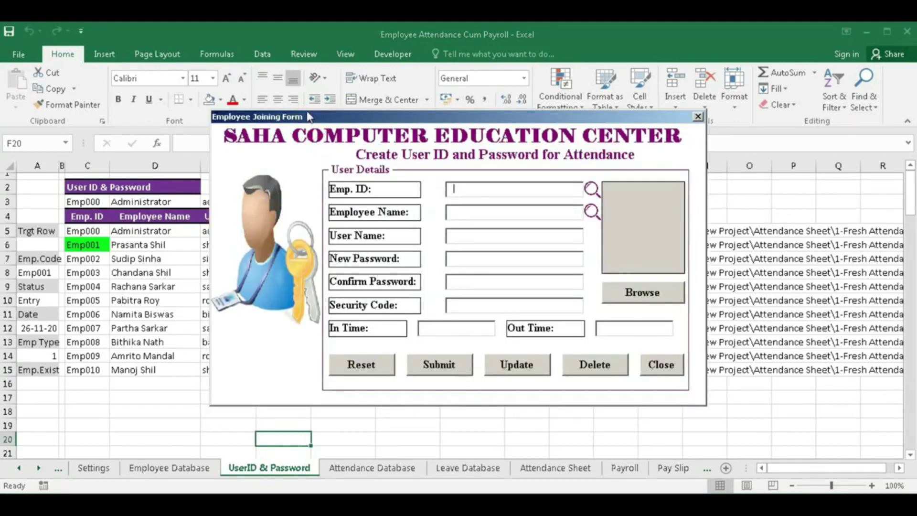
pyautogui.moveTo(325, 121); pyautogui.dragTo(310, 114)
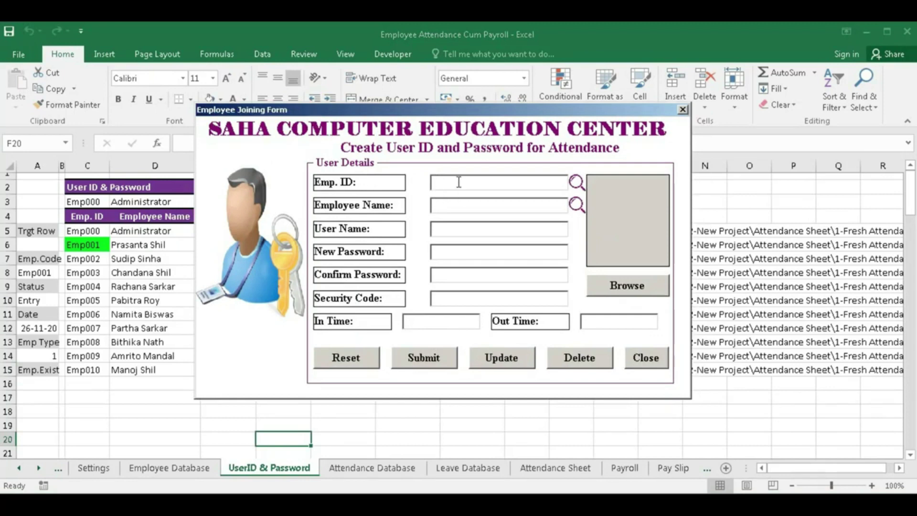
pyautogui.write('E')
pyautogui.write('mp01')
pyautogui.write('sing')
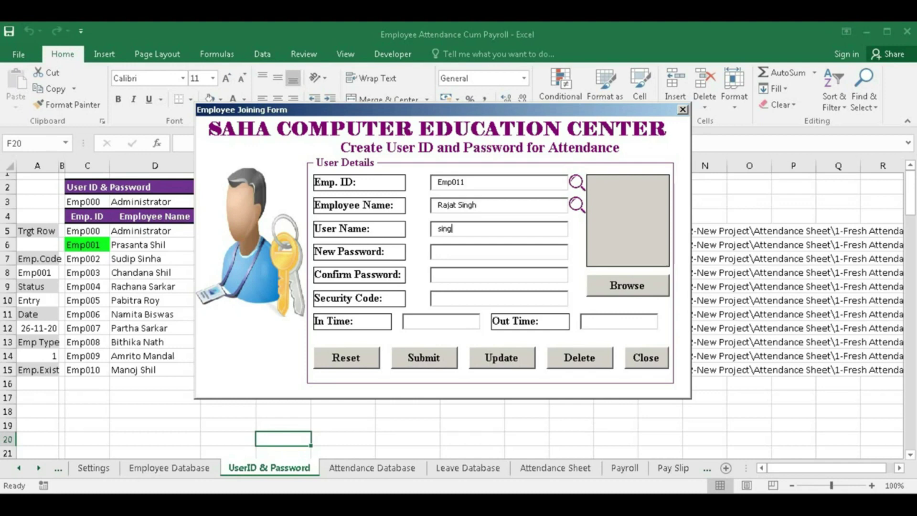
pyautogui.write('h')
pyautogui.write('123')
pyautogui.press('Tab')
pyautogui.write('ab')
pyautogui.press('Tab')
pyautogui.write('10 AM')
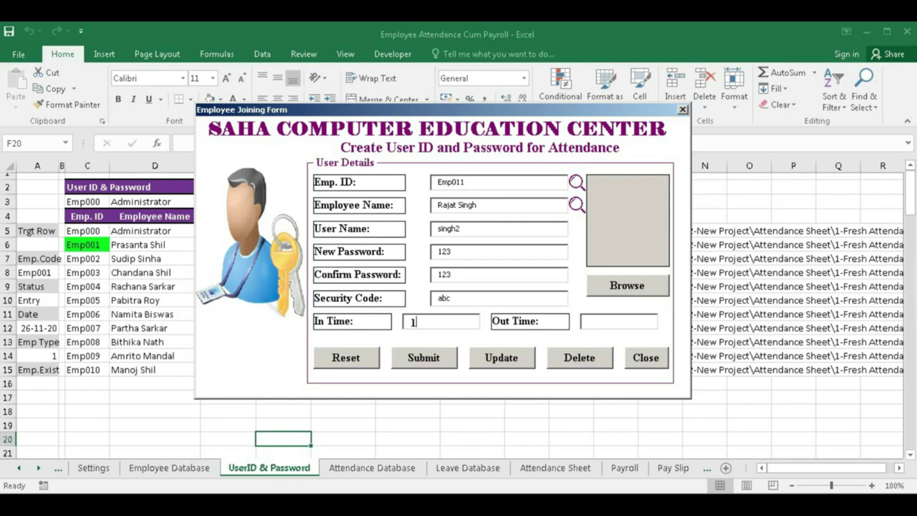
pyautogui.press('Tab')
pyautogui.write('5 PM')
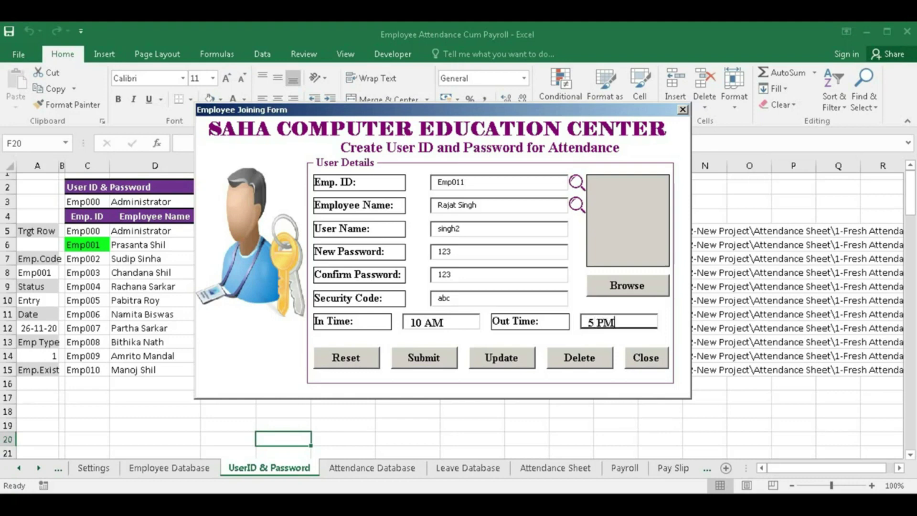
pyautogui.press('Tab')
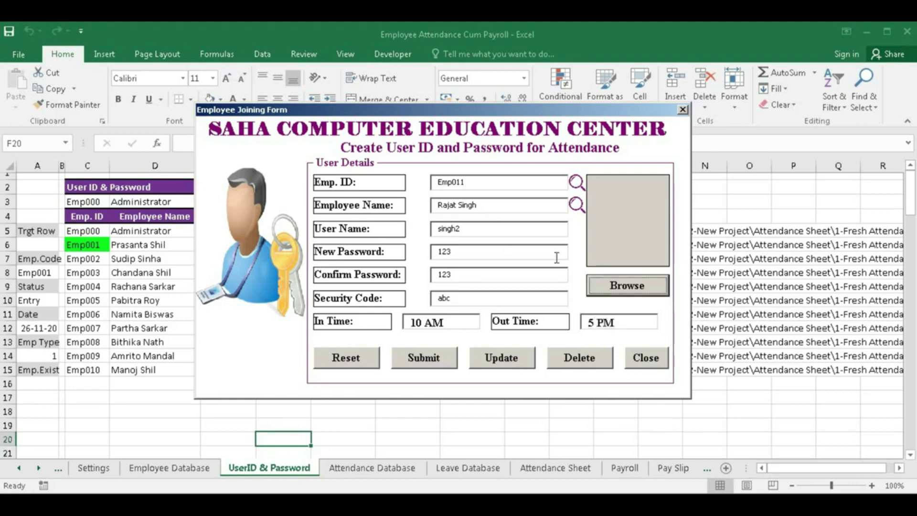
# - Attach the employee's portrait from Pictures and submit the login record
pyautogui.click(601, 285)
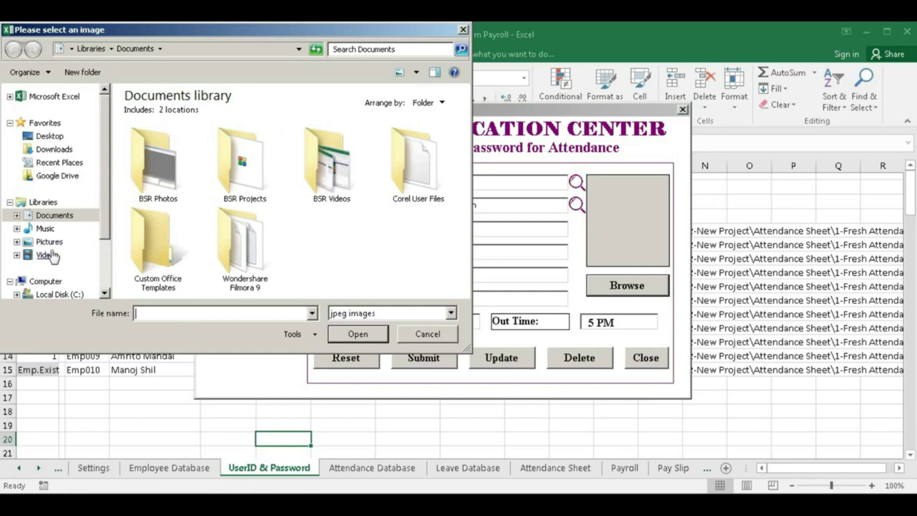
pyautogui.click(48, 242)
pyautogui.click(410, 178)
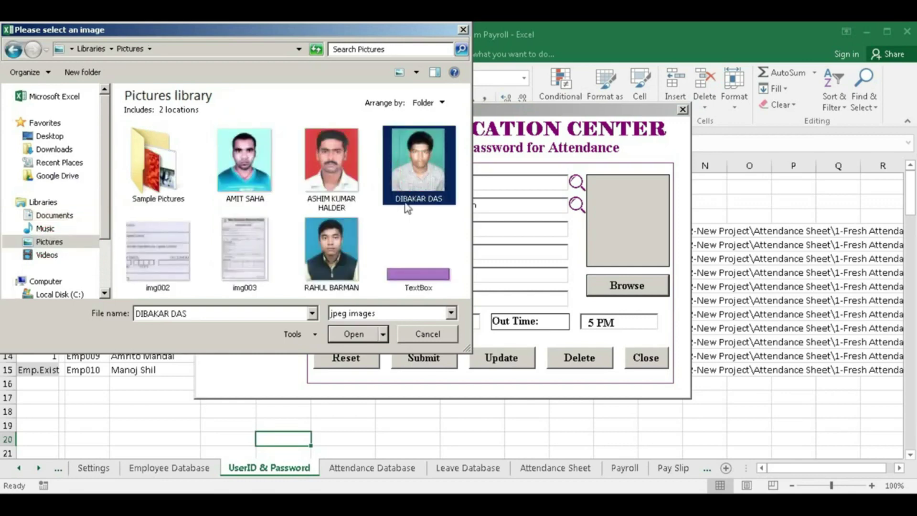
pyautogui.click(352, 336)
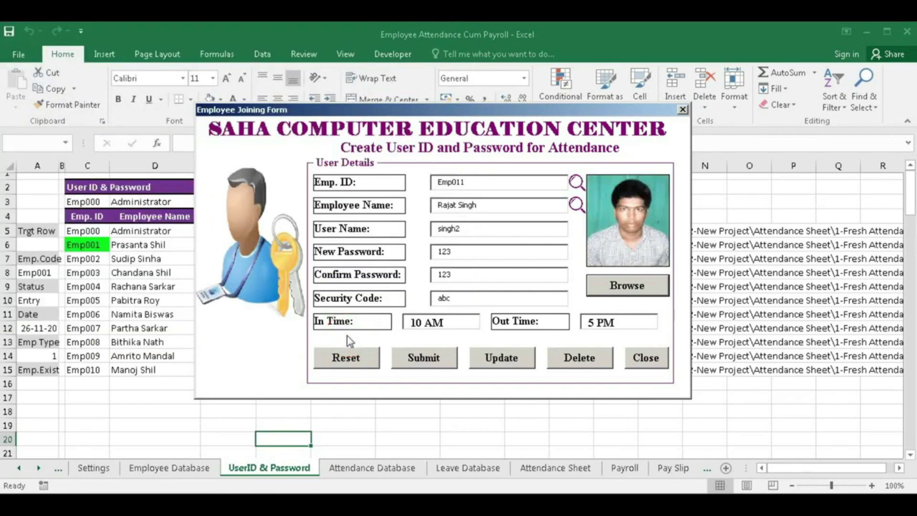
pyautogui.click(430, 364)
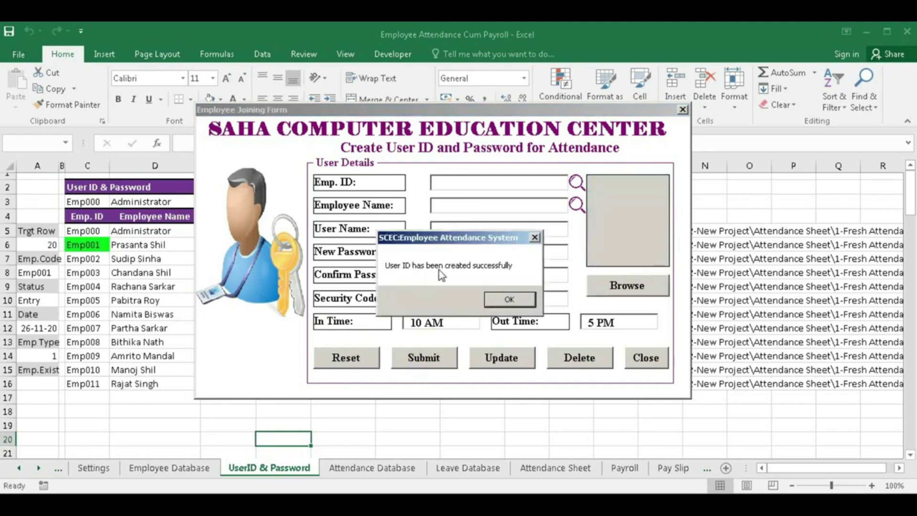
pyautogui.click(498, 301)
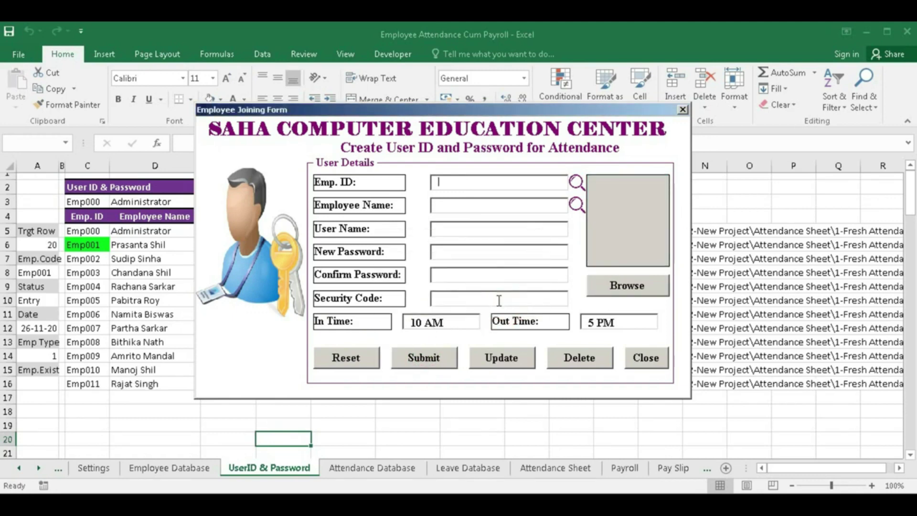
pyautogui.click(448, 185)
# - Look up emp011 and update its security code
pyautogui.write('emp011')
pyautogui.click(578, 182)
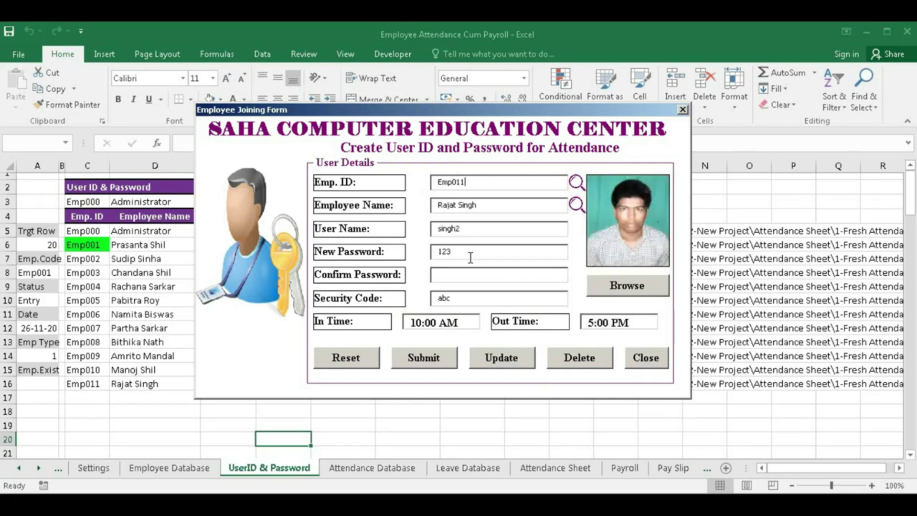
pyautogui.moveTo(470, 299); pyautogui.dragTo(429, 300)
pyautogui.write('bc')
pyautogui.click(499, 368)
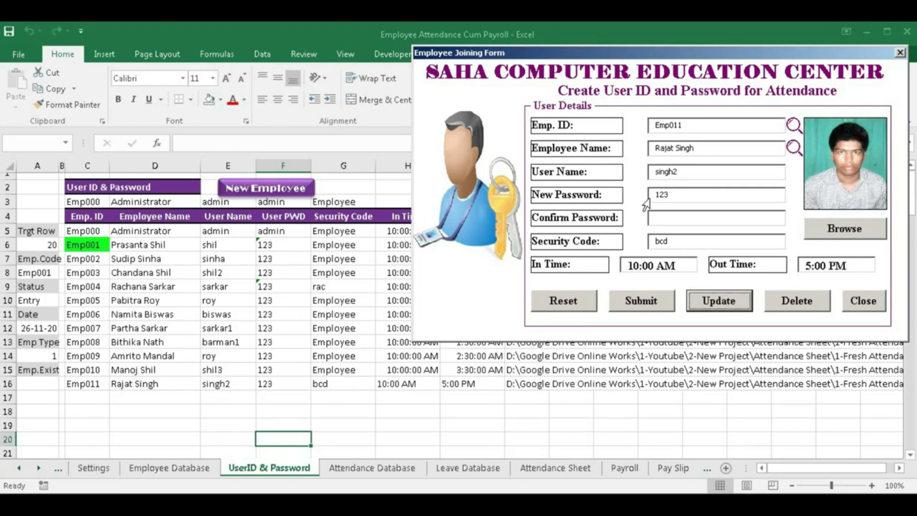
# - Replace Emp011's password with a new value, save it, and reset the form
pyautogui.doubleClick(677, 194)
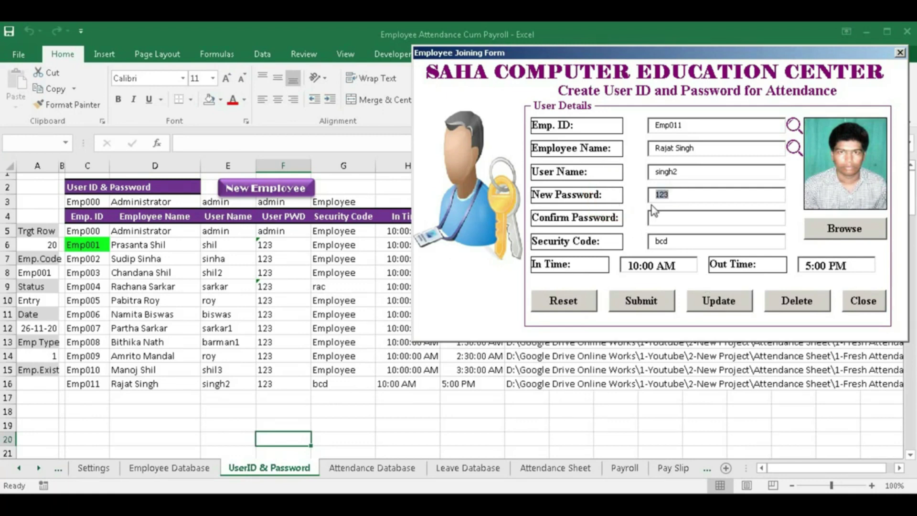
pyautogui.write('345')
pyautogui.click(719, 301)
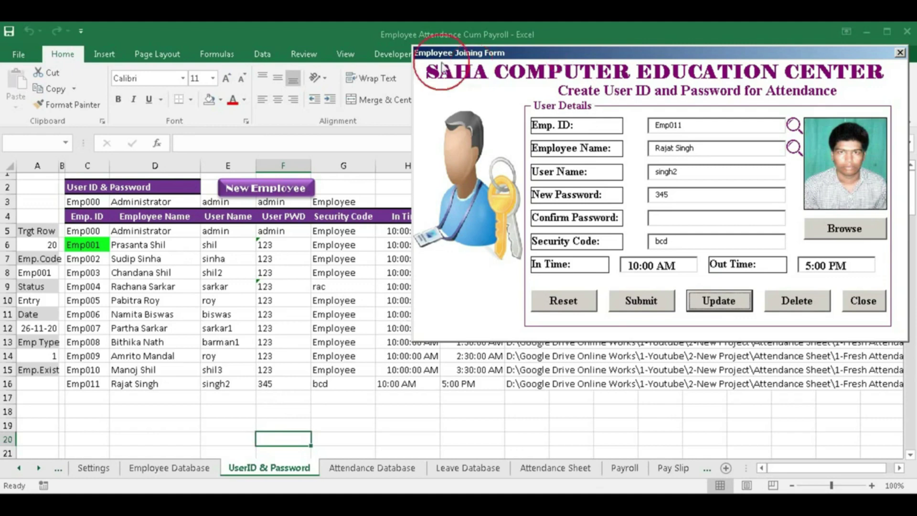
pyautogui.moveTo(445, 53); pyautogui.dragTo(296, 61)
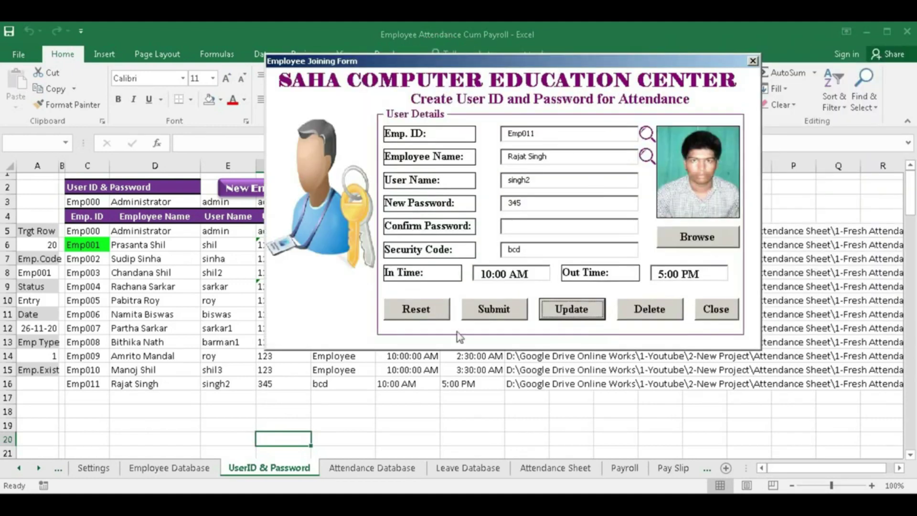
pyautogui.click(425, 318)
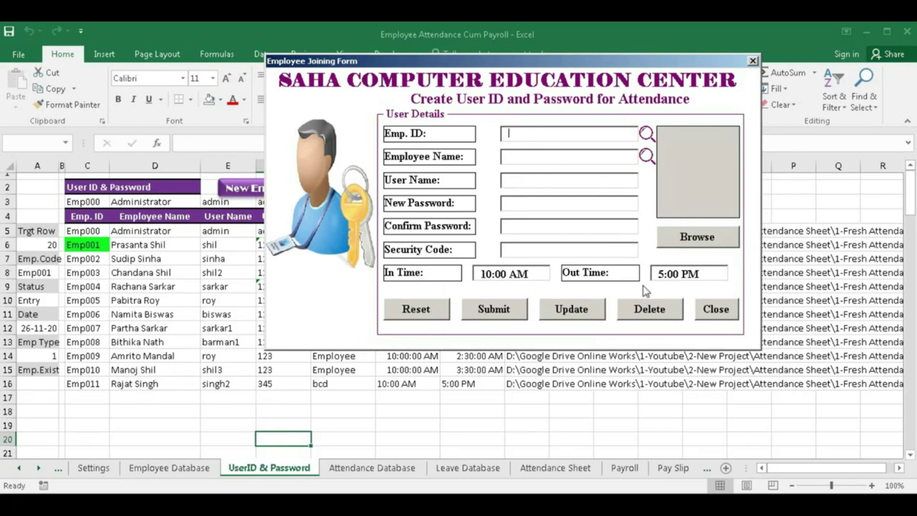
# - Enter the new employee's ID, name, user name, password and security code
pyautogui.click(528, 135)
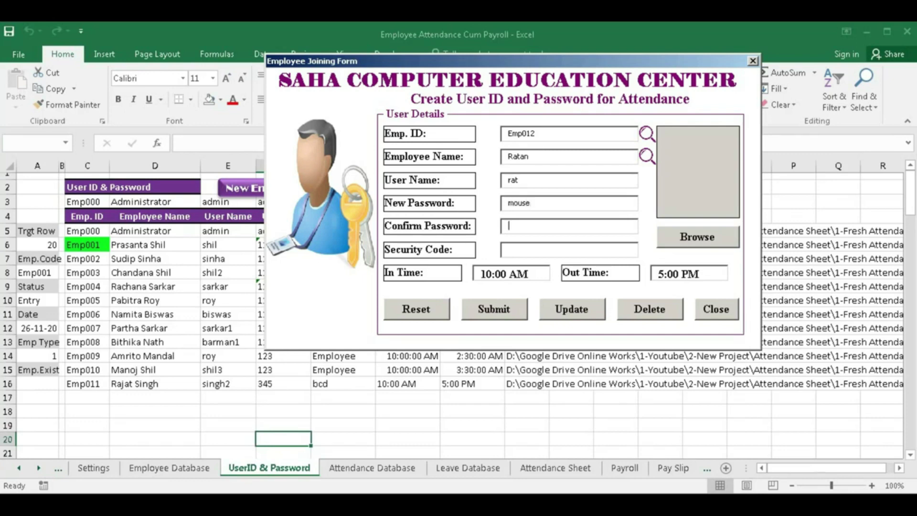
pyautogui.click(516, 250)
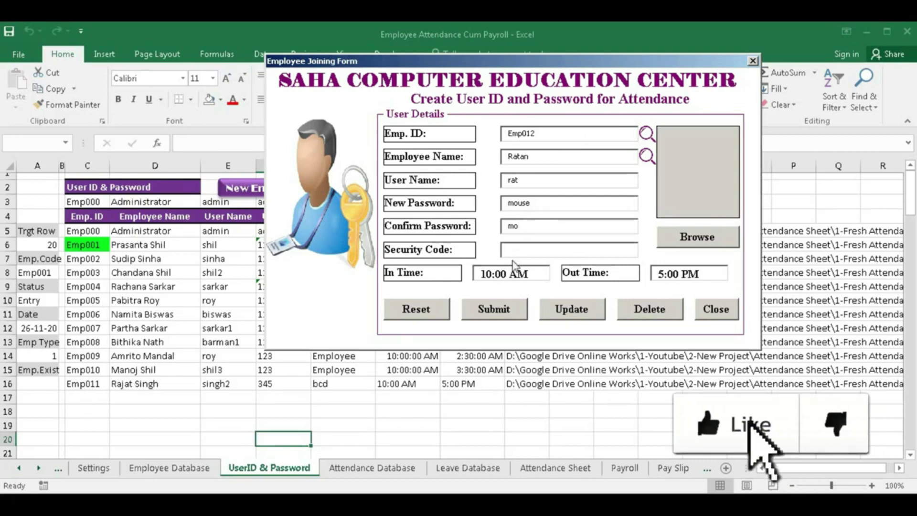
pyautogui.write('abc')
pyautogui.press('Tab')
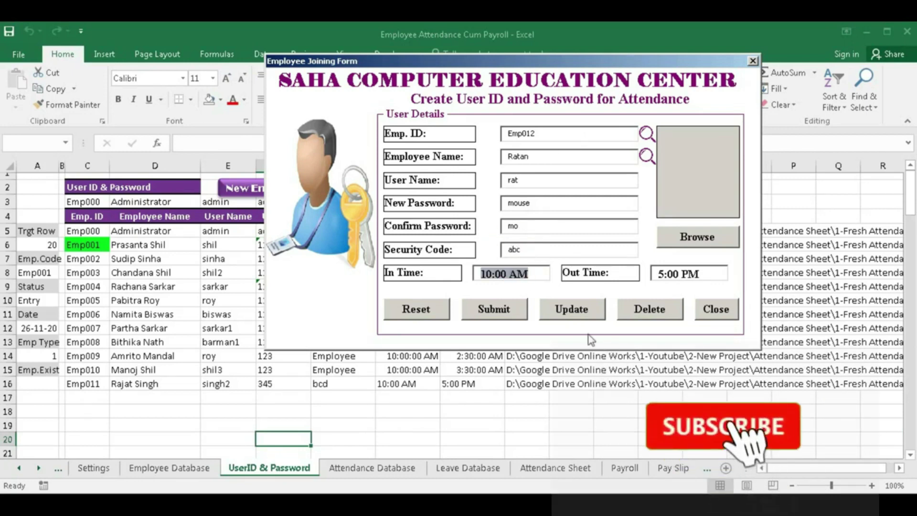
# - Complete the password confirmation, submit the record, and look up emp012
pyautogui.click(497, 313)
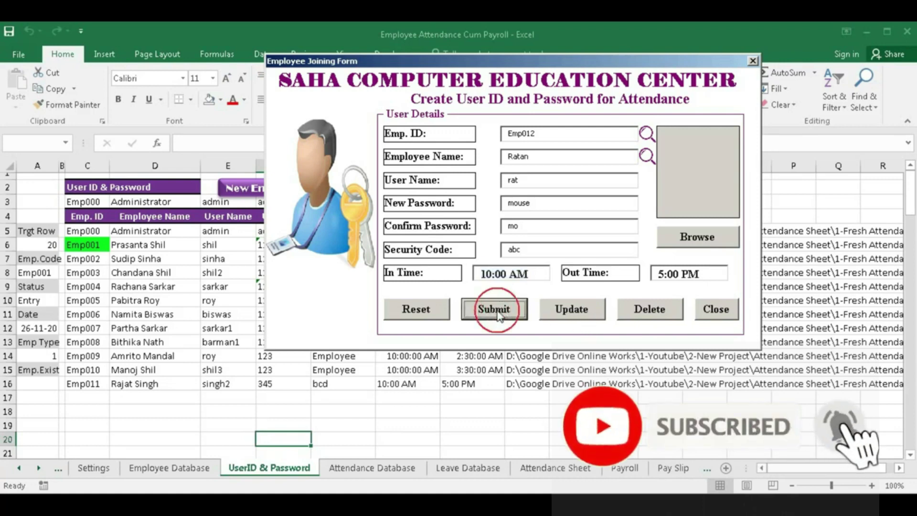
pyautogui.click(497, 313)
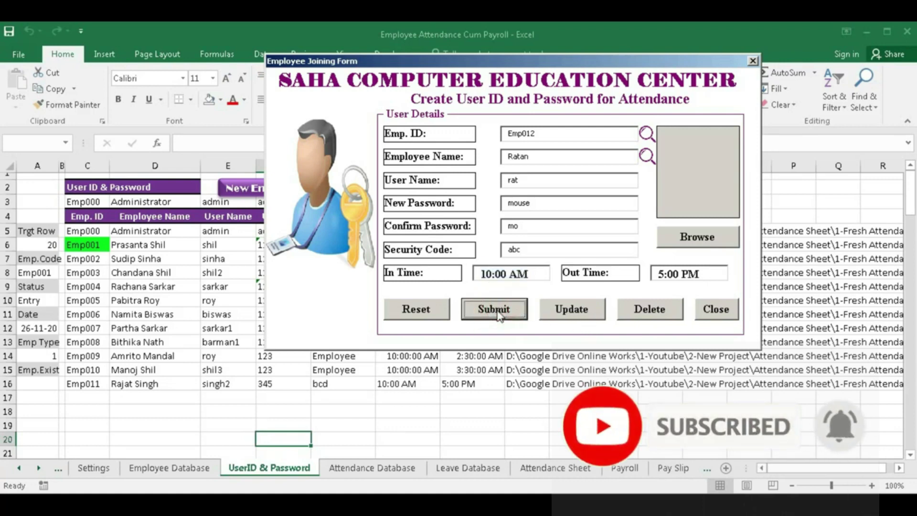
pyautogui.click(536, 224)
pyautogui.write('u')
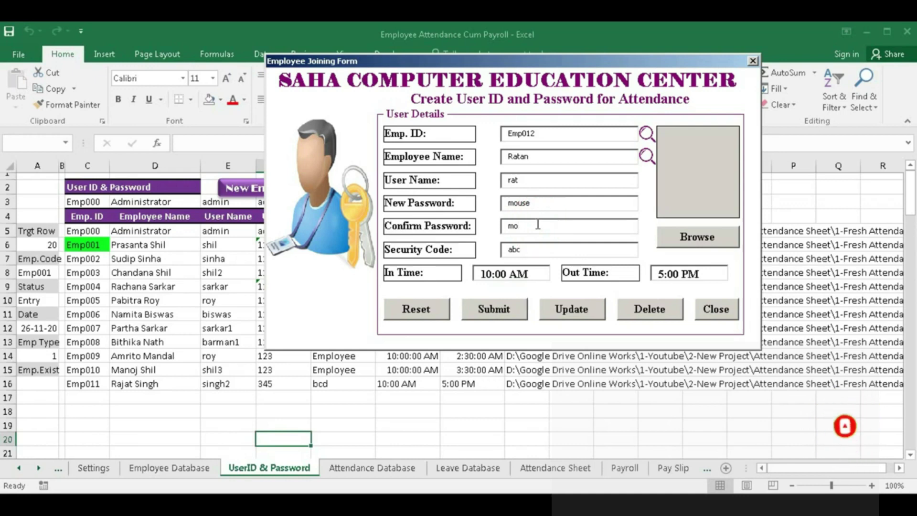
pyautogui.write('se')
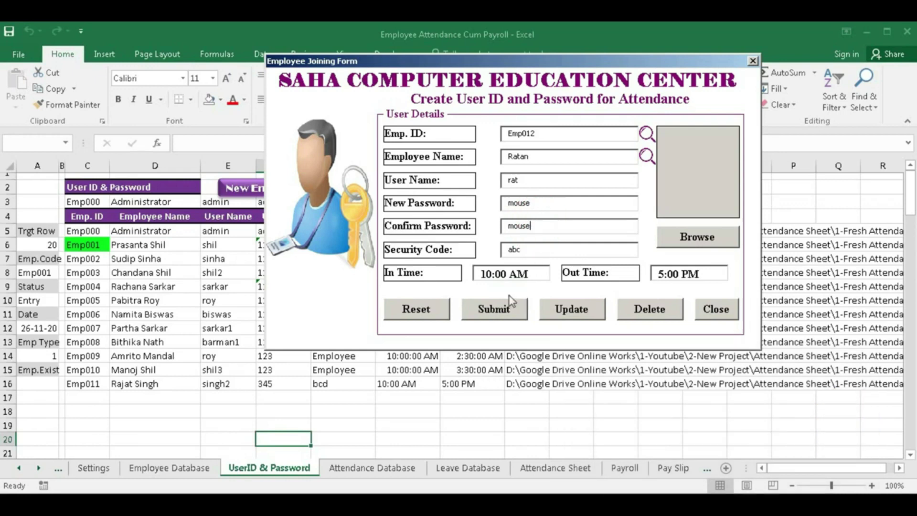
pyautogui.click(500, 310)
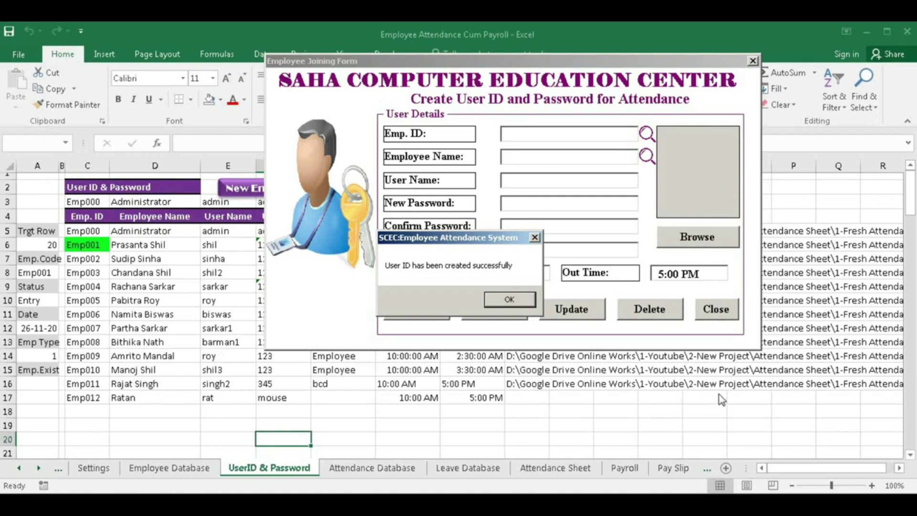
pyautogui.click(510, 301)
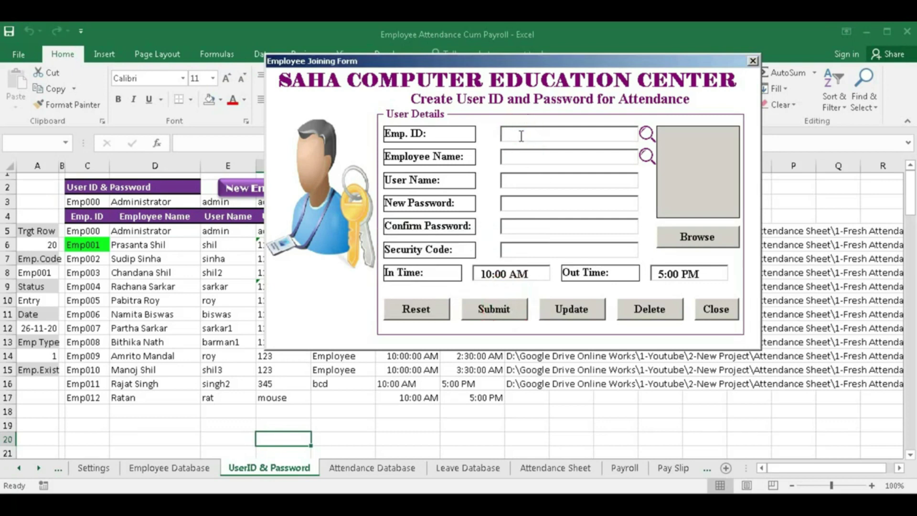
pyautogui.write('emp012')
# - Delete Emp012's record, then close the joining form and view the Attendance Database
pyautogui.click(648, 134)
pyautogui.click(657, 316)
pyautogui.click(472, 306)
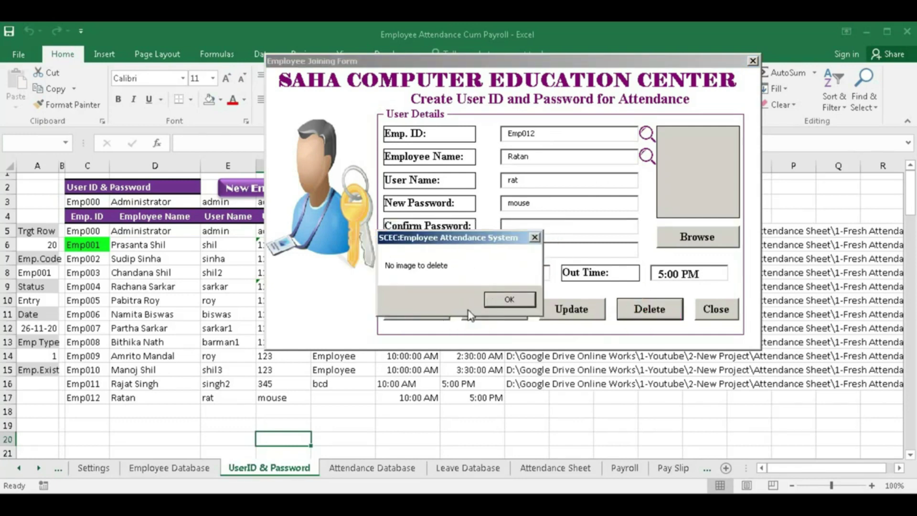
pyautogui.click(498, 301)
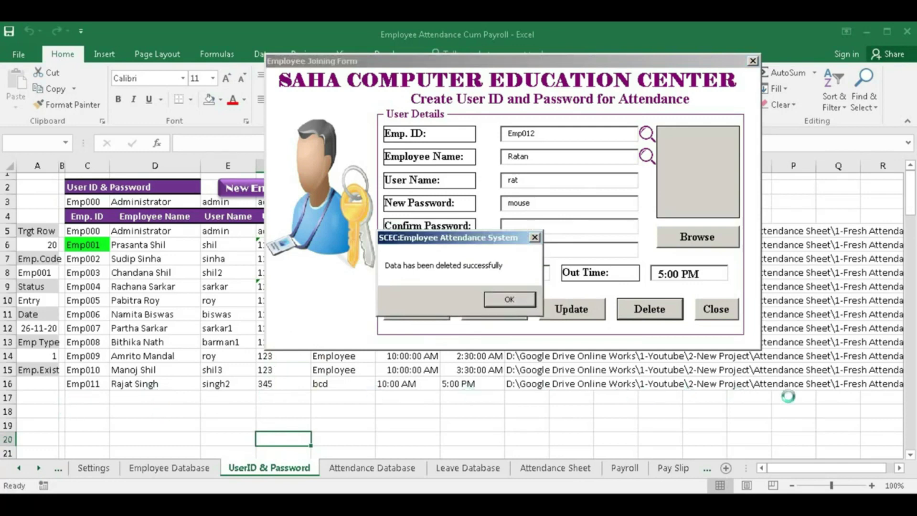
pyautogui.click(499, 301)
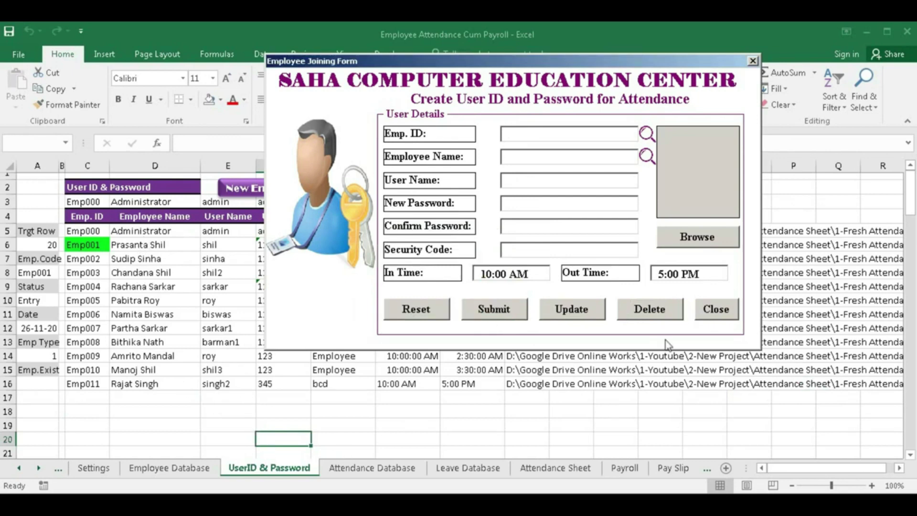
pyautogui.click(711, 312)
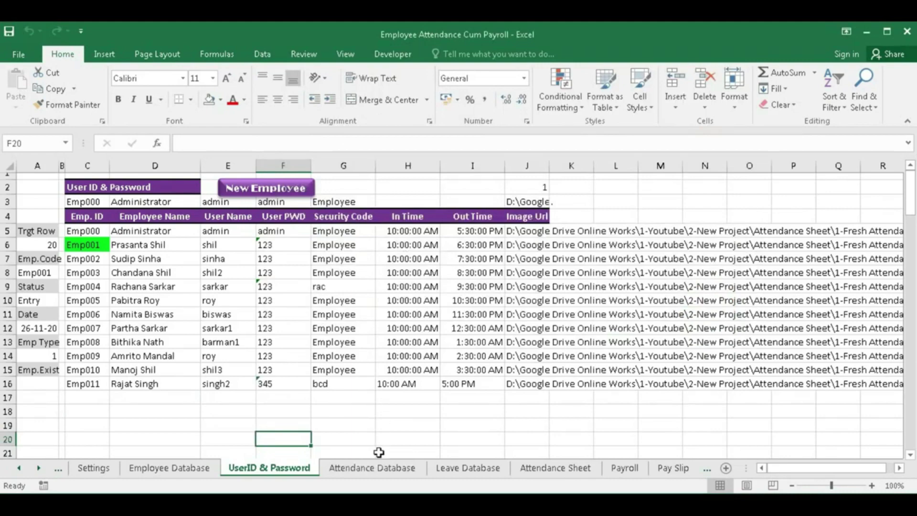
pyautogui.click(374, 471)
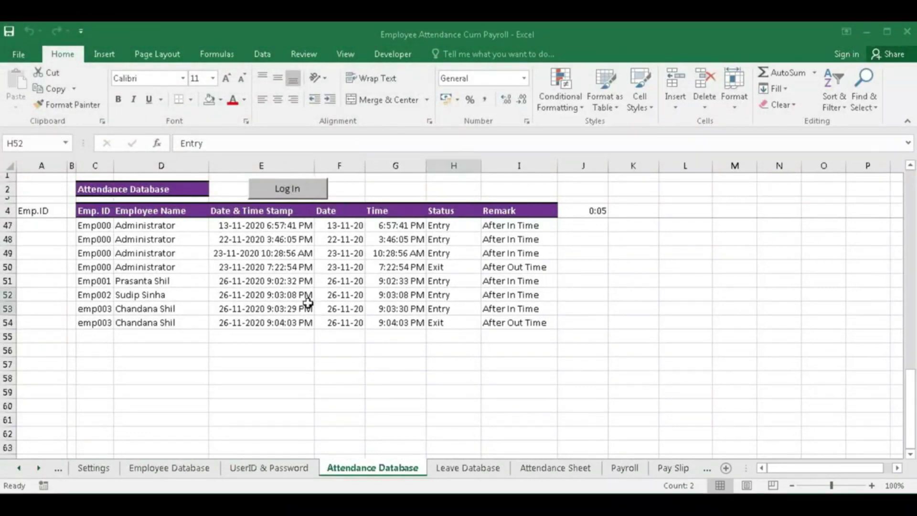
# - Review the Attendance Database's last records and the timestamp in E11
pyautogui.scroll(14, 308, 315)
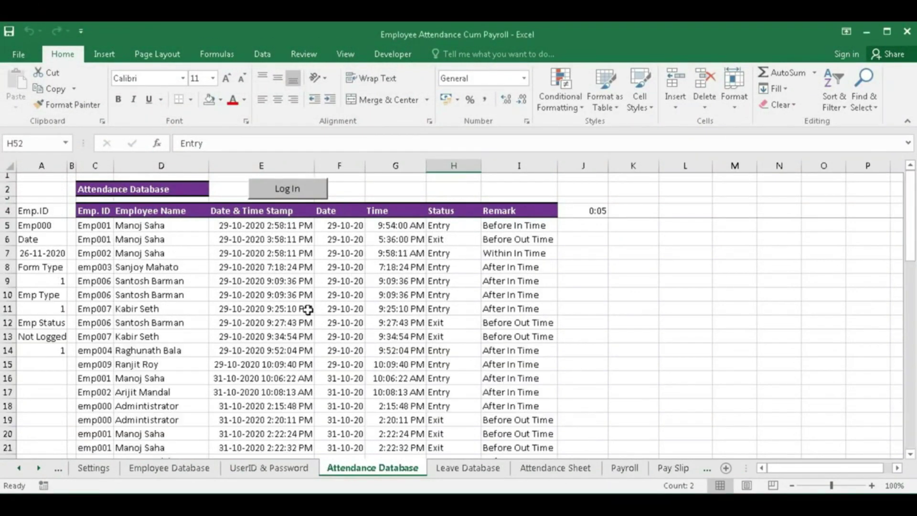
pyautogui.scroll(-15, 308, 310)
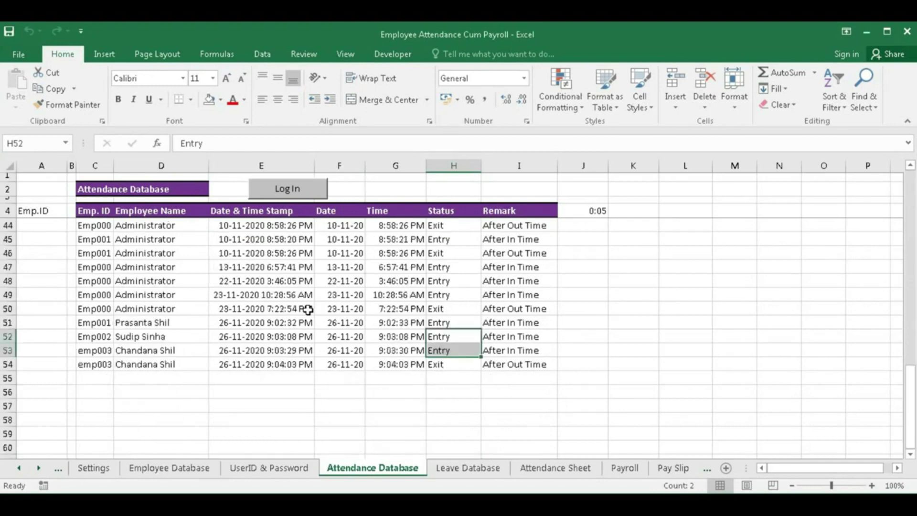
pyautogui.click(93, 306)
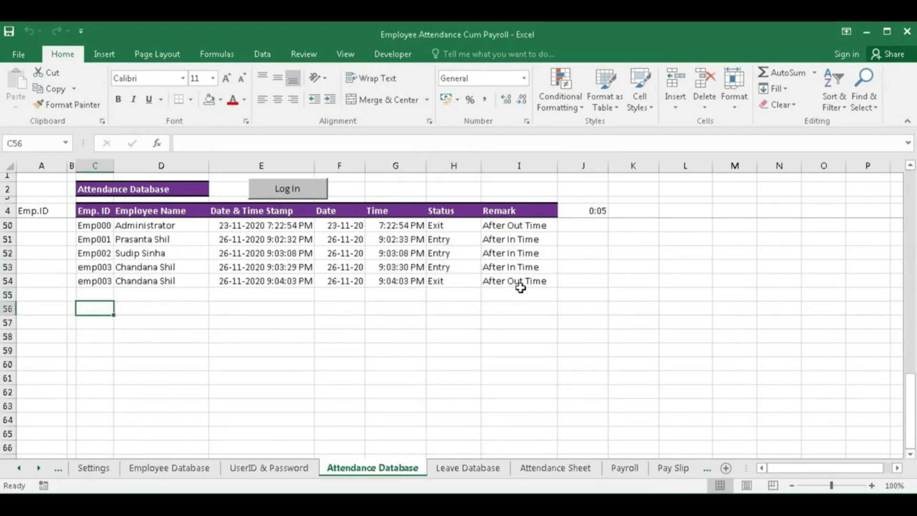
pyautogui.scroll(5, 310, 330)
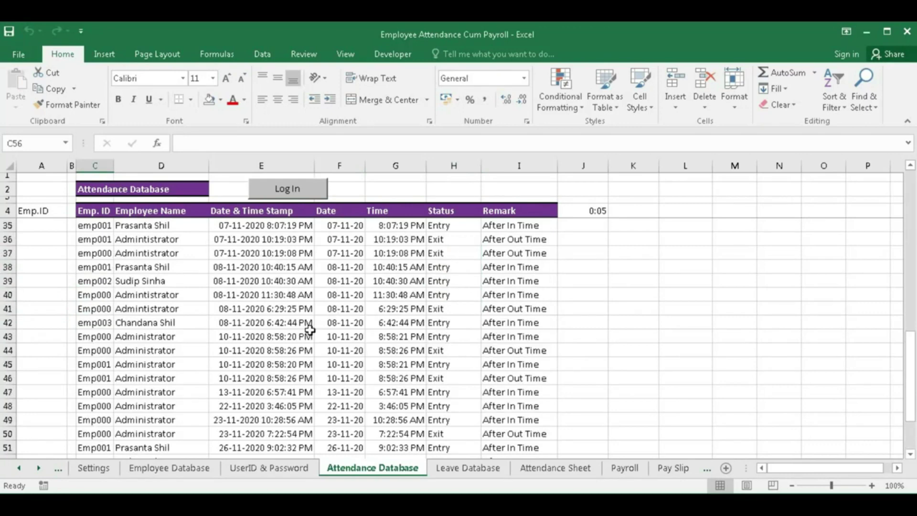
pyautogui.scroll(4, 310, 330)
pyautogui.scroll(-8, 310, 330)
pyautogui.scroll(14, 398, 356)
pyautogui.click(226, 304)
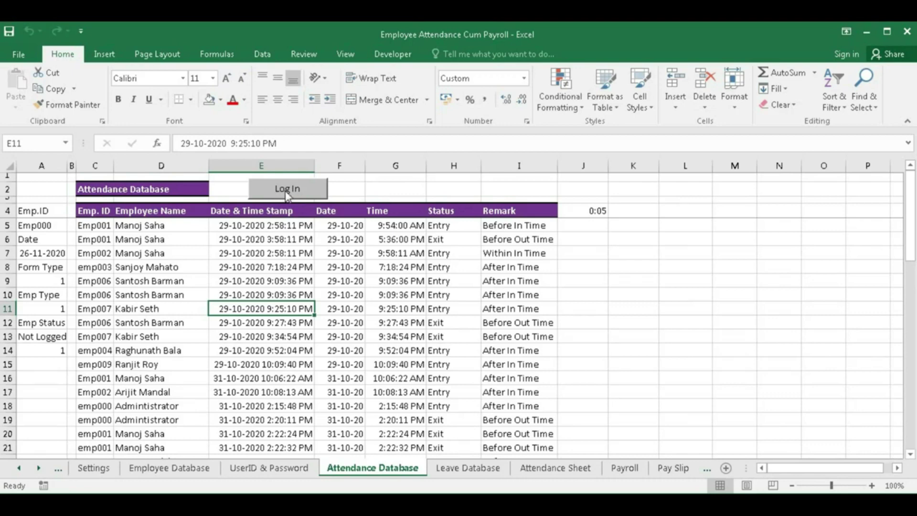
pyautogui.scroll(-14, 250, 358)
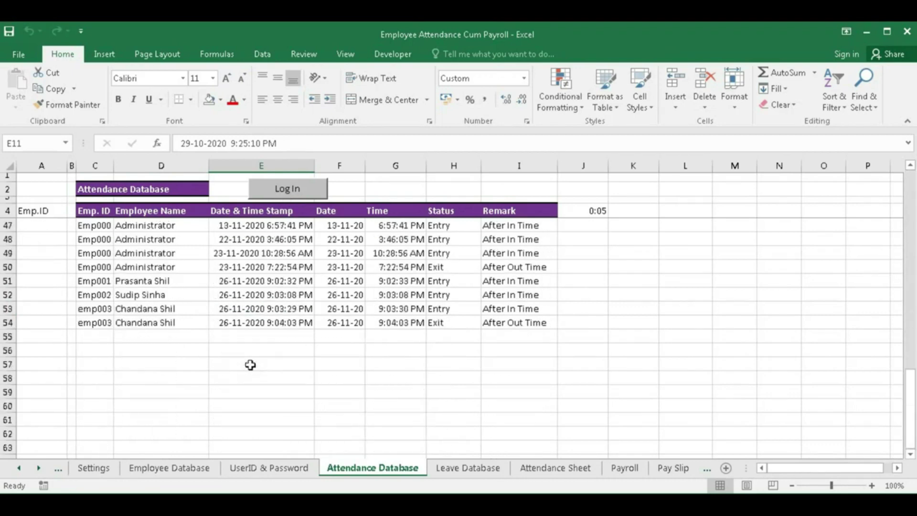
# - Log in and out as administrator, adding Emp000 entry and exit rows 55–56
pyautogui.click(283, 194)
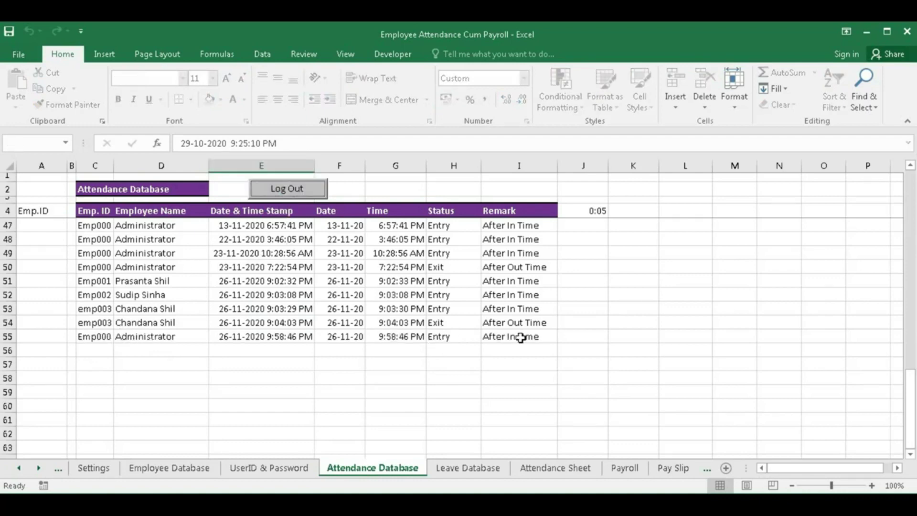
pyautogui.click(287, 189)
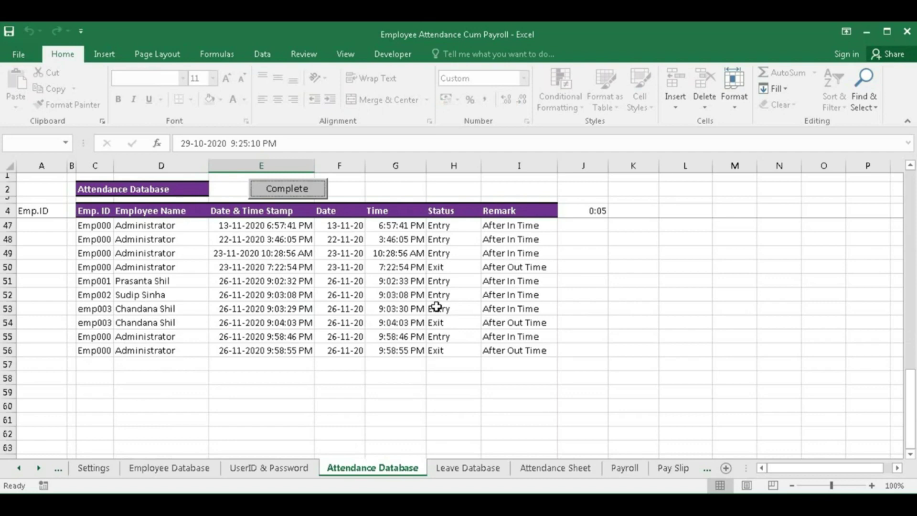
pyautogui.click(267, 468)
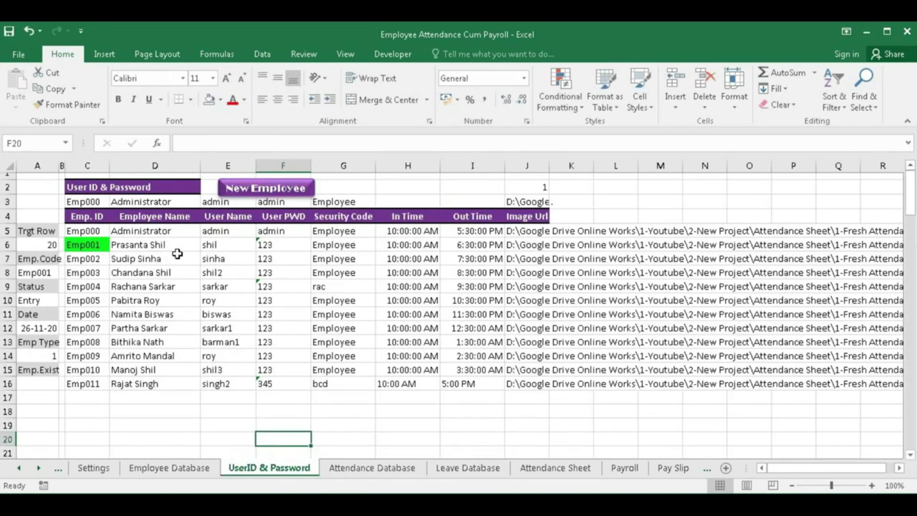
# - Preview the stored photos of the users in rows 5 through 12
pyautogui.click(153, 233)
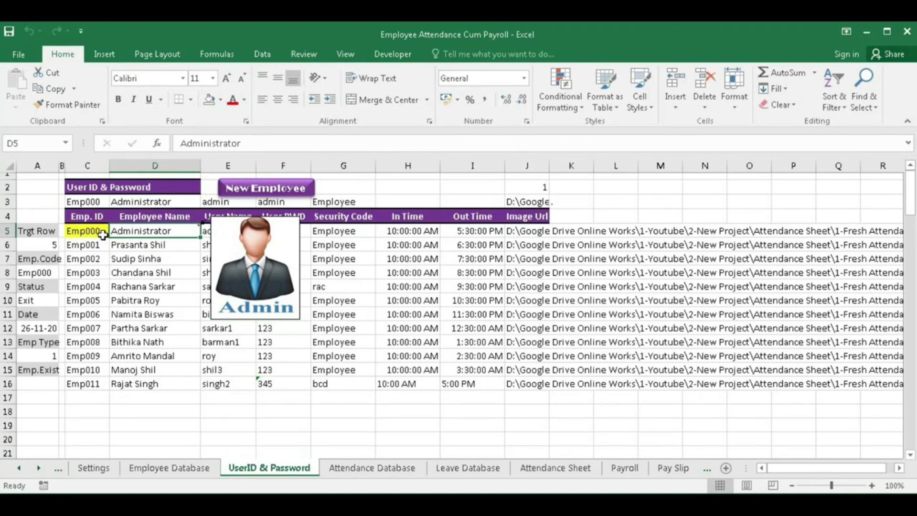
pyautogui.click(125, 243)
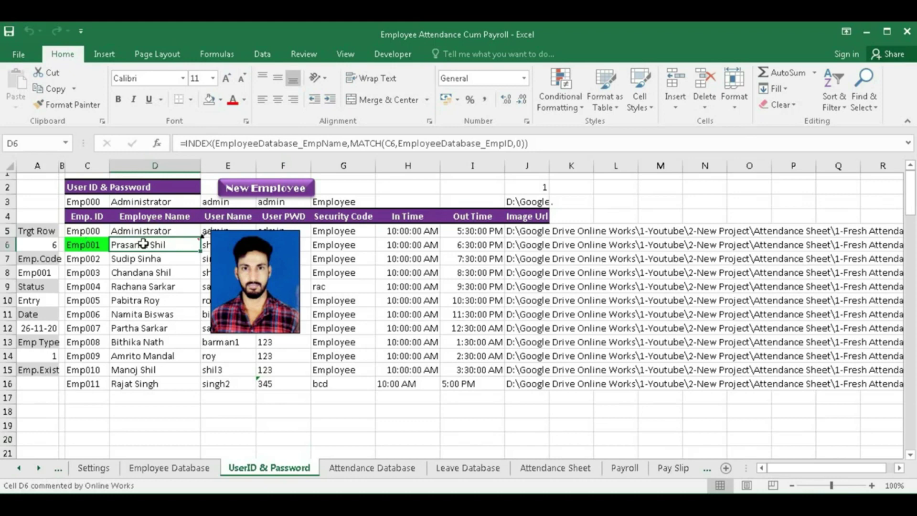
pyautogui.click(141, 259)
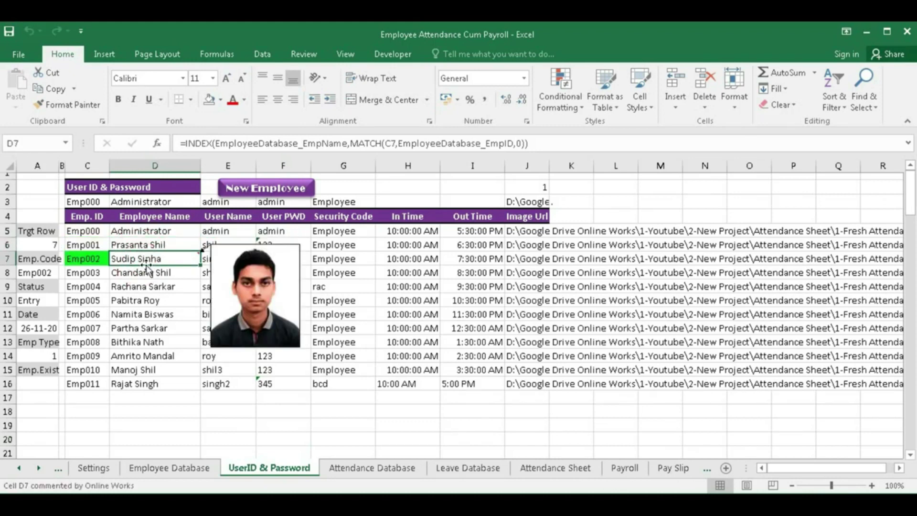
pyautogui.click(144, 273)
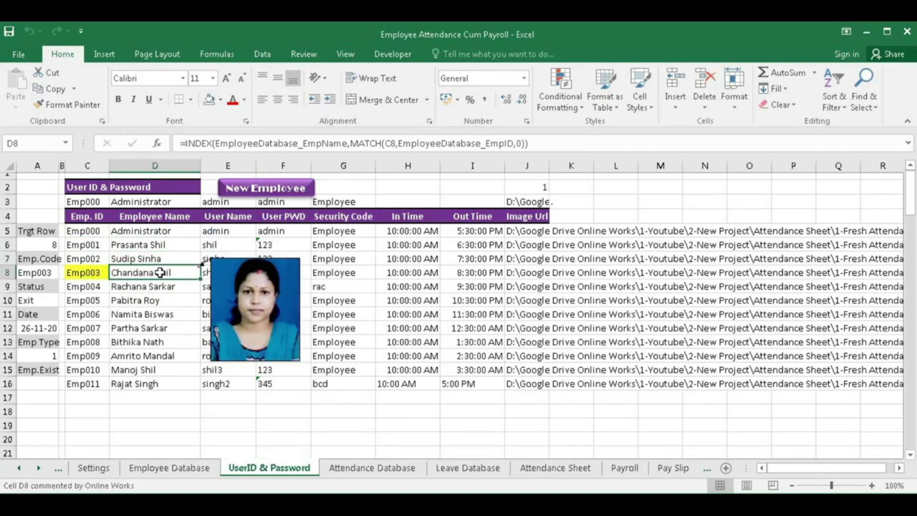
pyautogui.click(160, 287)
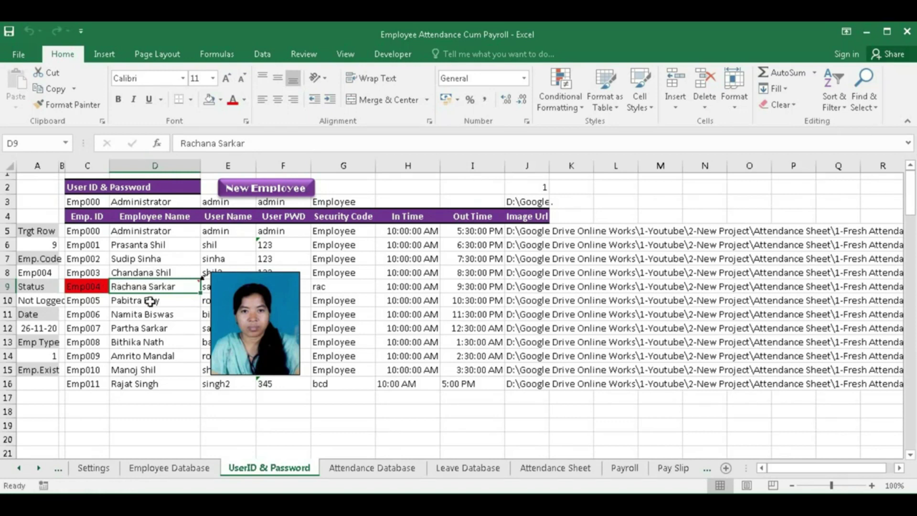
pyautogui.click(149, 301)
pyautogui.click(148, 329)
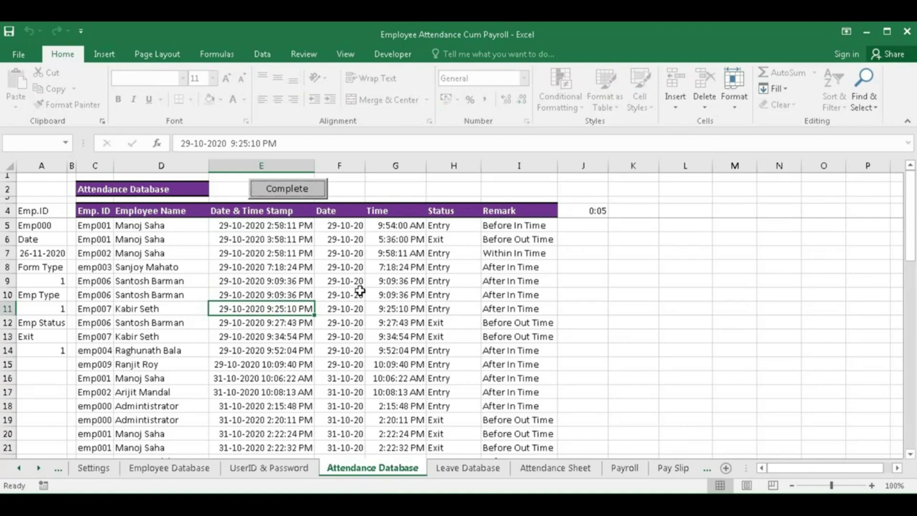
# - Check the Leave Database's first empty row B21, then view the October 2020 Attendance Sheet
pyautogui.click(468, 469)
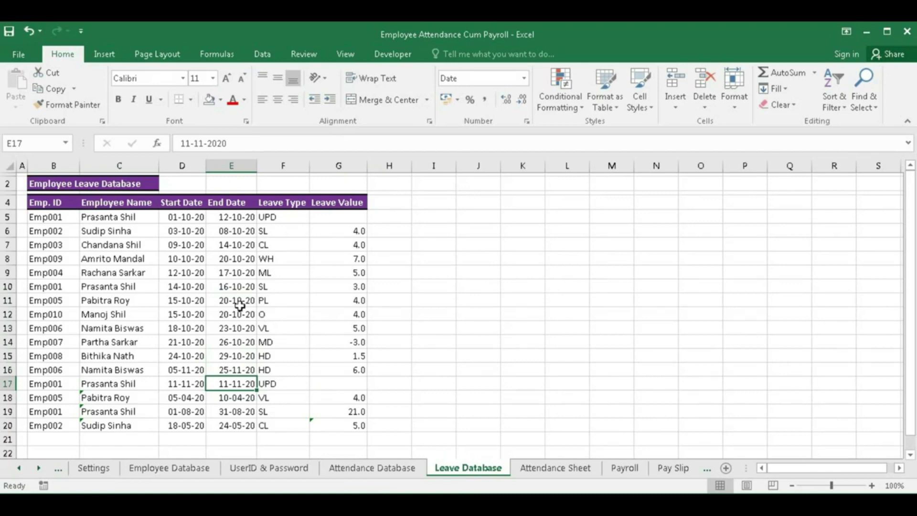
pyautogui.click(47, 438)
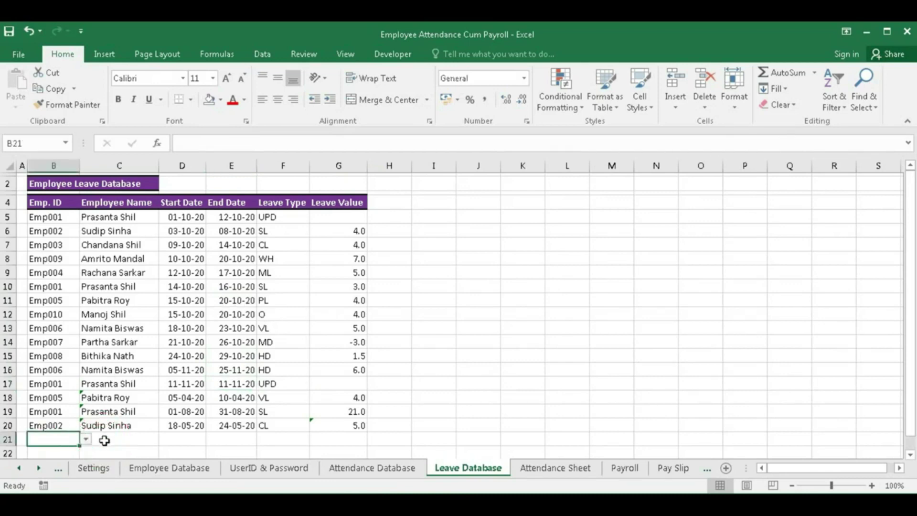
pyautogui.click(569, 472)
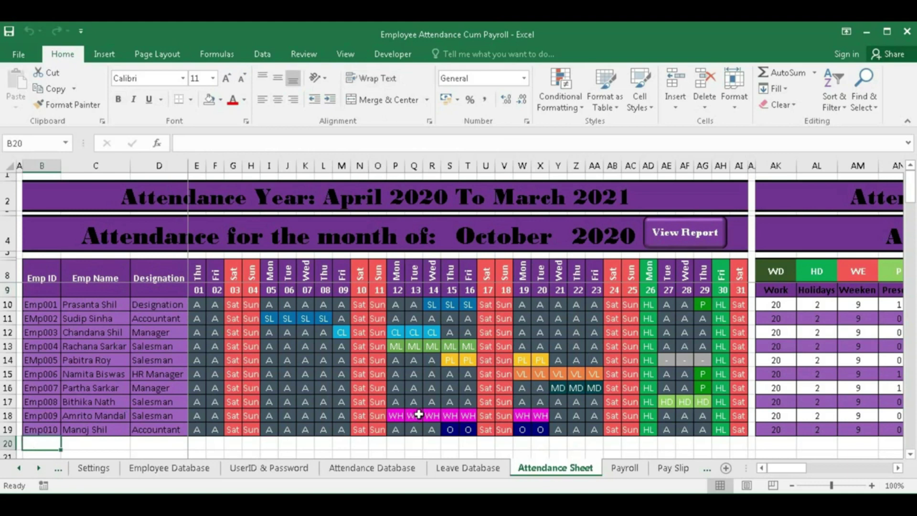
# - Add Emp011 to row 20 of the Attendance Sheet and inspect its daily attendance formulas
pyautogui.write('Emp')
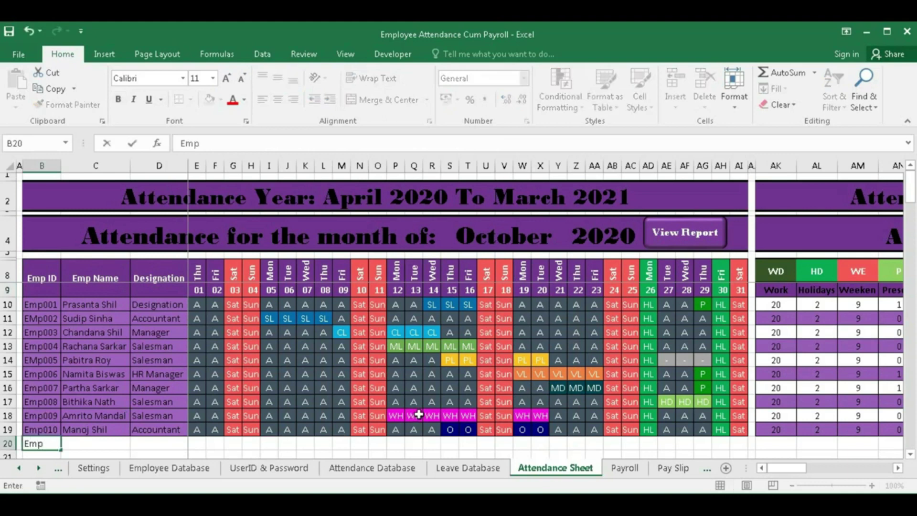
pyautogui.write('011')
pyautogui.press('Tab')
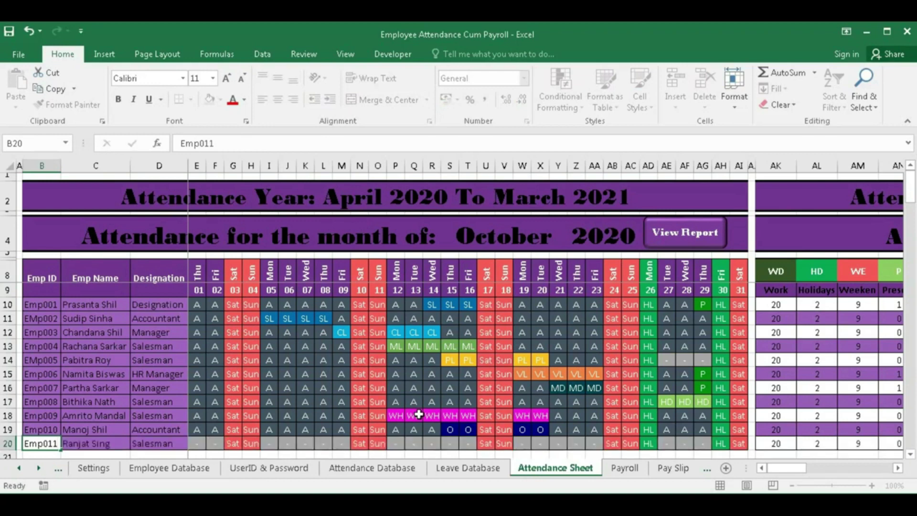
pyautogui.click(202, 445)
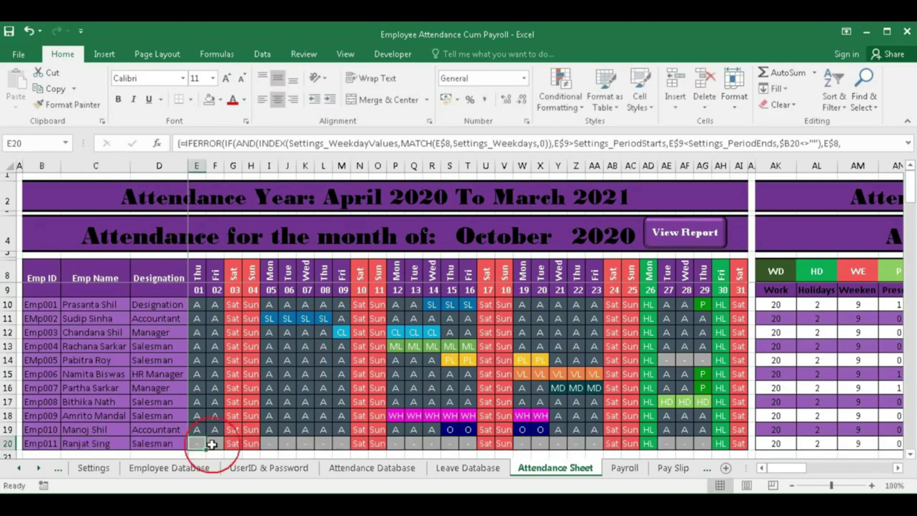
pyautogui.click(217, 443)
pyautogui.click(285, 443)
pyautogui.click(308, 445)
pyautogui.click(328, 445)
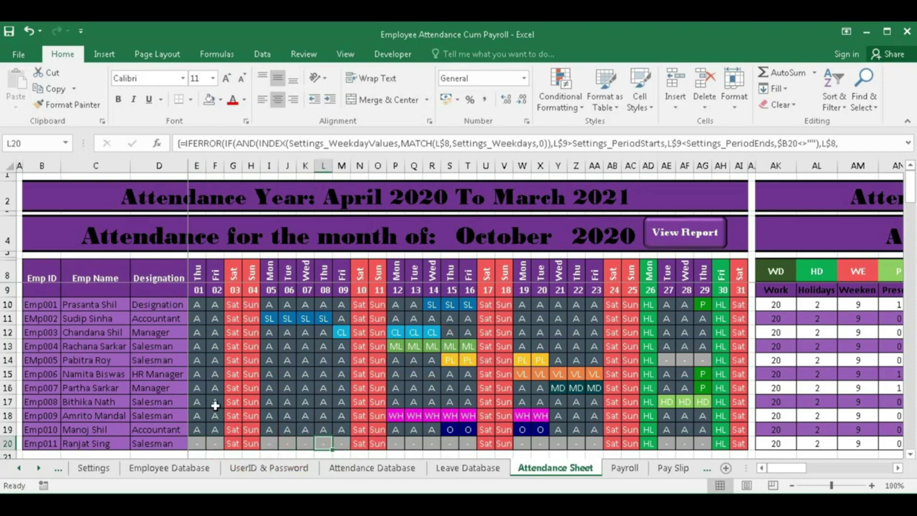
pyautogui.click(193, 470)
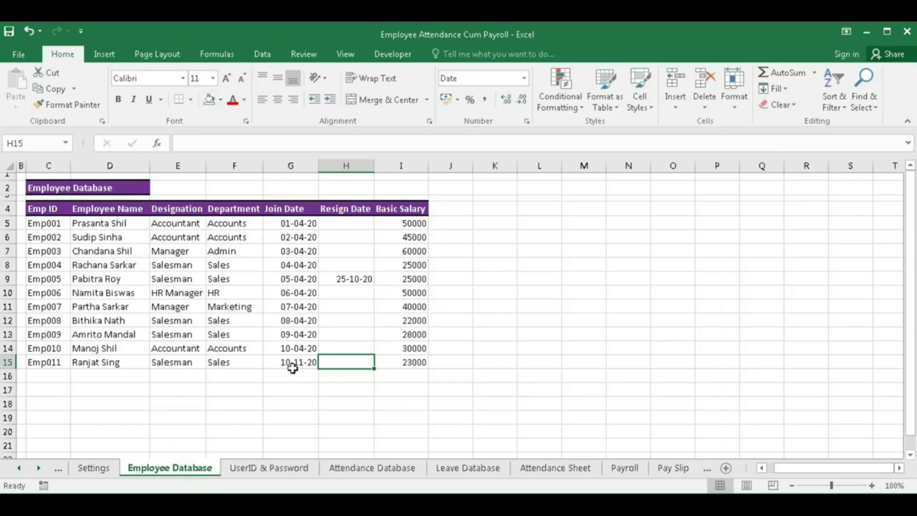
# - Switch the attendance month to November and check row 20's formulas up to 12 November
pyautogui.click(574, 473)
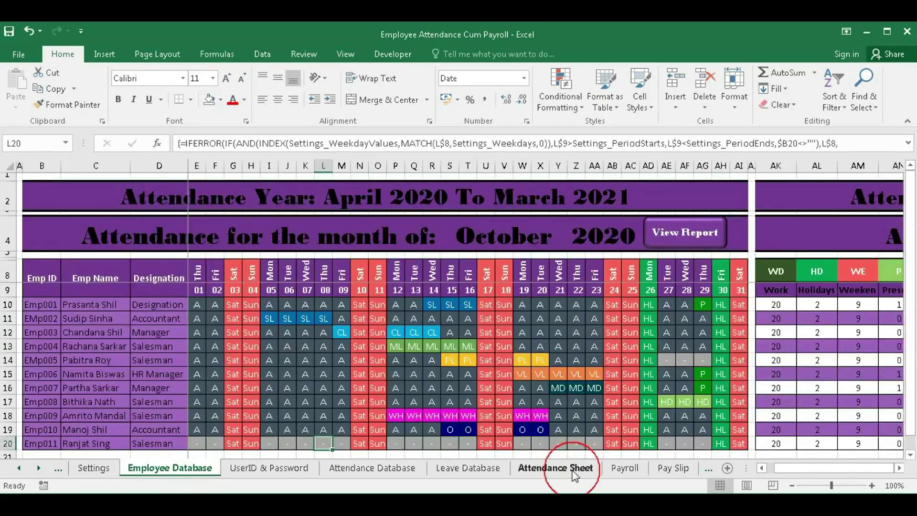
pyautogui.click(519, 232)
pyautogui.click(572, 246)
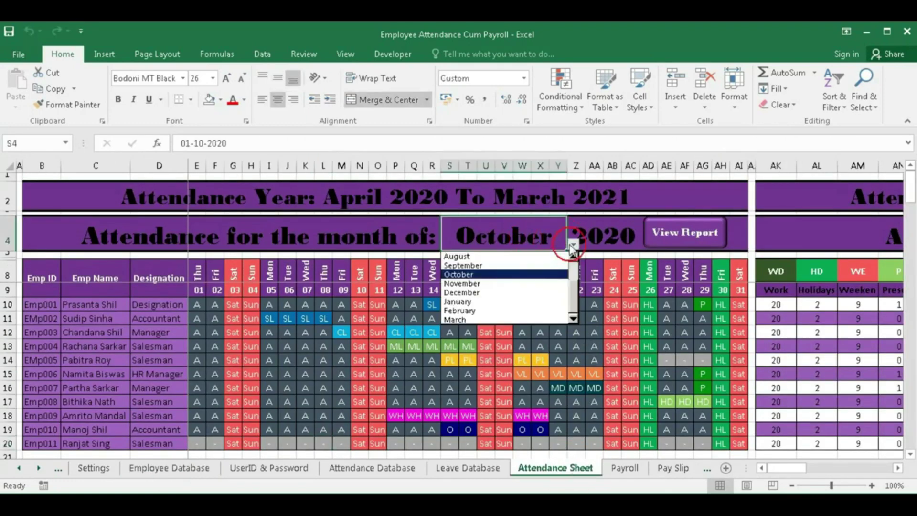
pyautogui.click(482, 283)
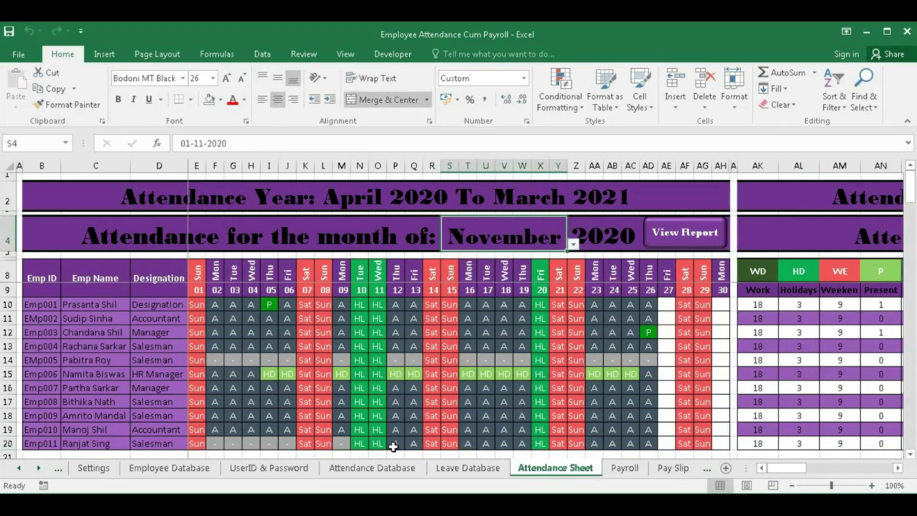
pyautogui.click(361, 447)
pyautogui.click(375, 446)
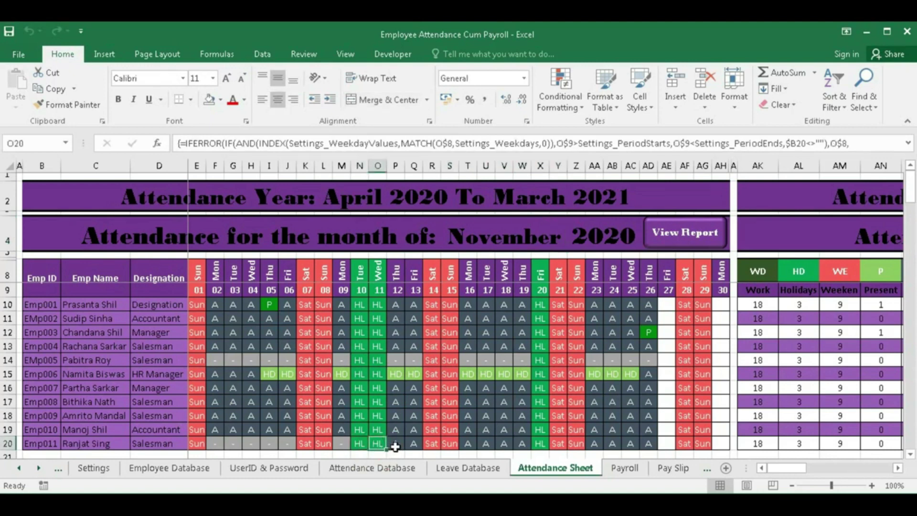
pyautogui.click(397, 447)
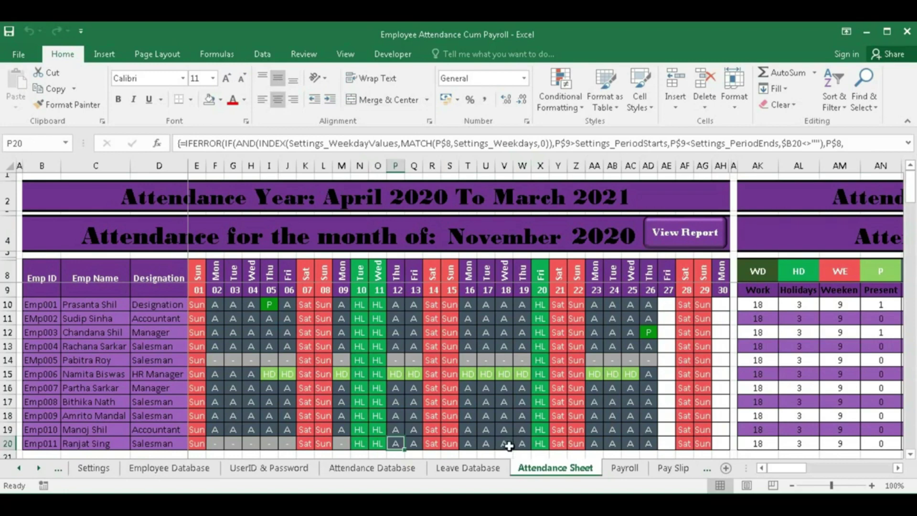
pyautogui.click(471, 467)
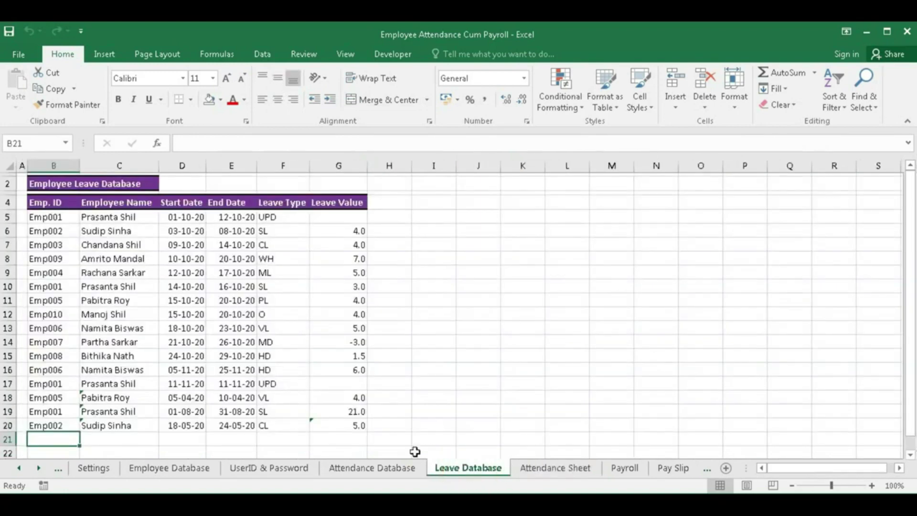
# - Add row 21: Emp011 on SL from 17-11-20 to 18-11-20, totalling 2.0 days
pyautogui.write('E')
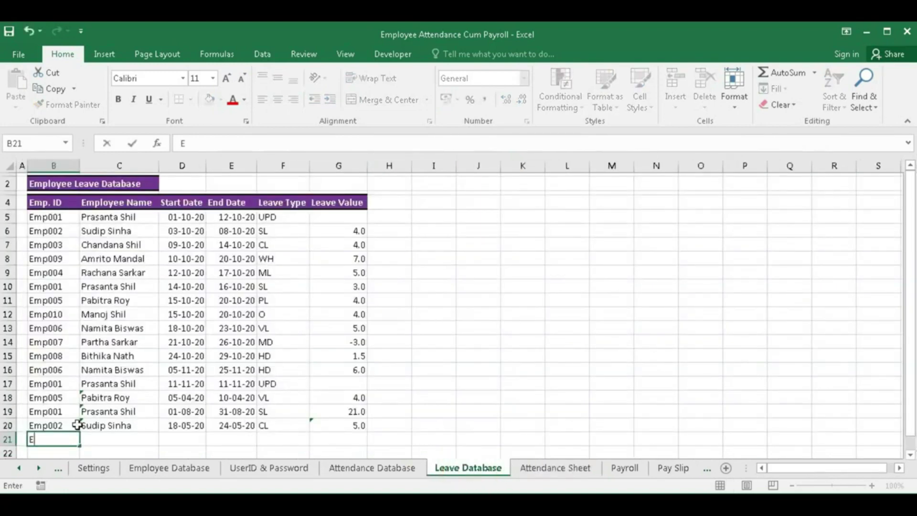
pyautogui.write('mp011')
pyautogui.press('Tab')
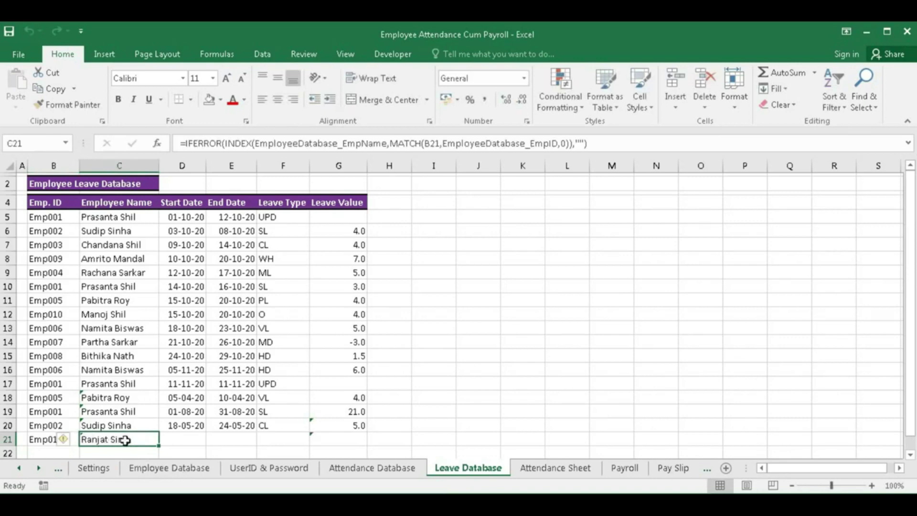
pyautogui.click(179, 436)
pyautogui.write('17-11-20')
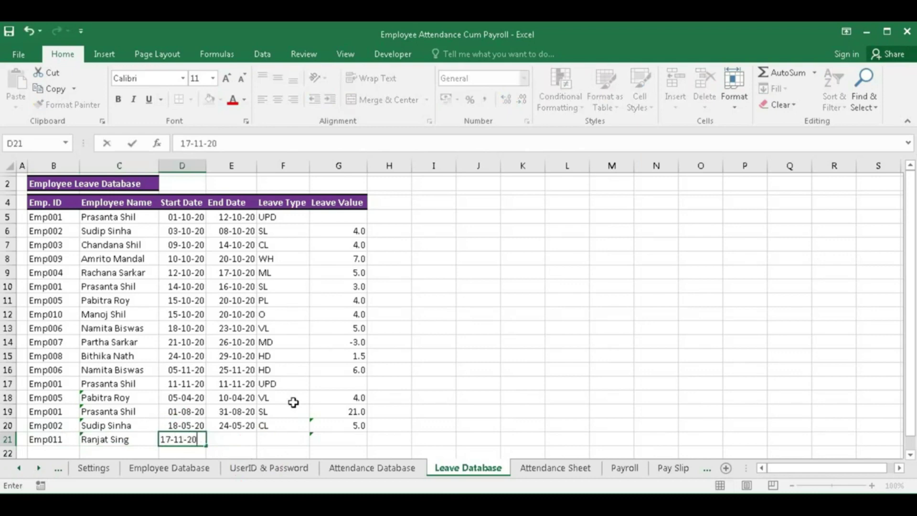
pyautogui.press('Tab')
pyautogui.write('1')
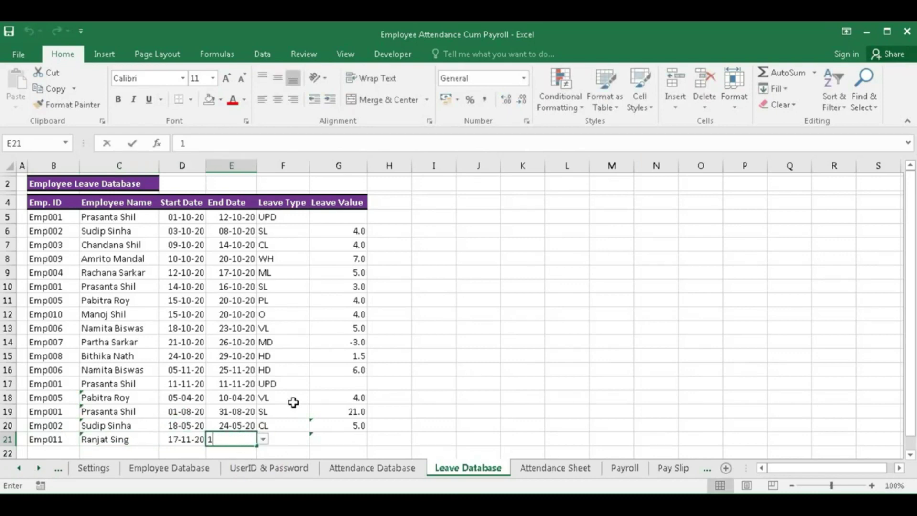
pyautogui.write('8-11-20')
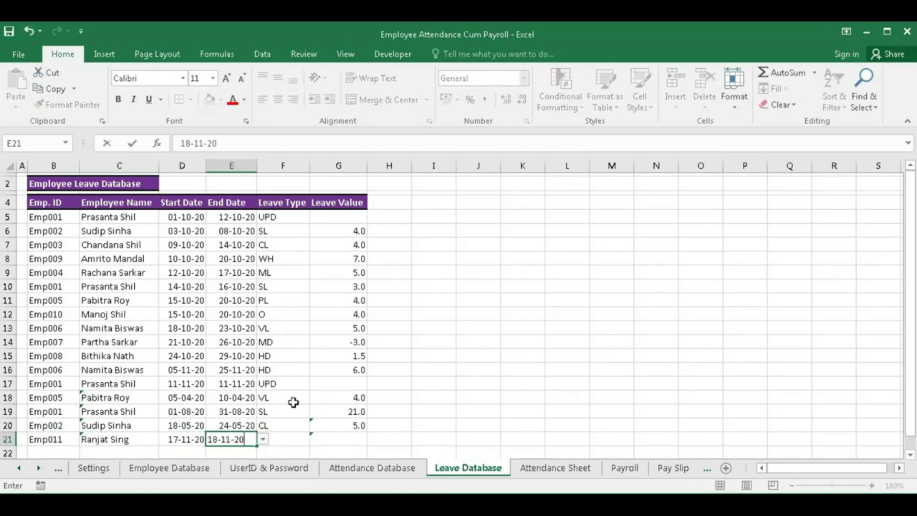
pyautogui.press('Tab')
pyautogui.click(315, 439)
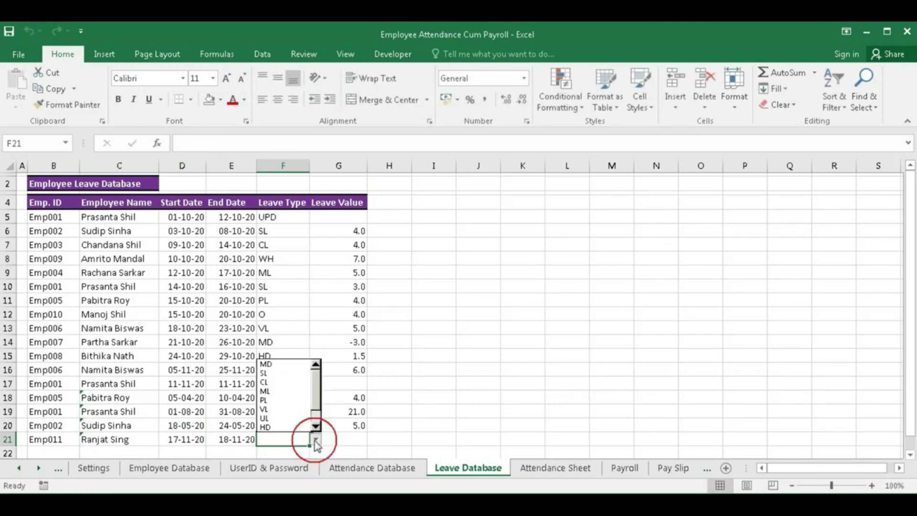
pyautogui.click(273, 374)
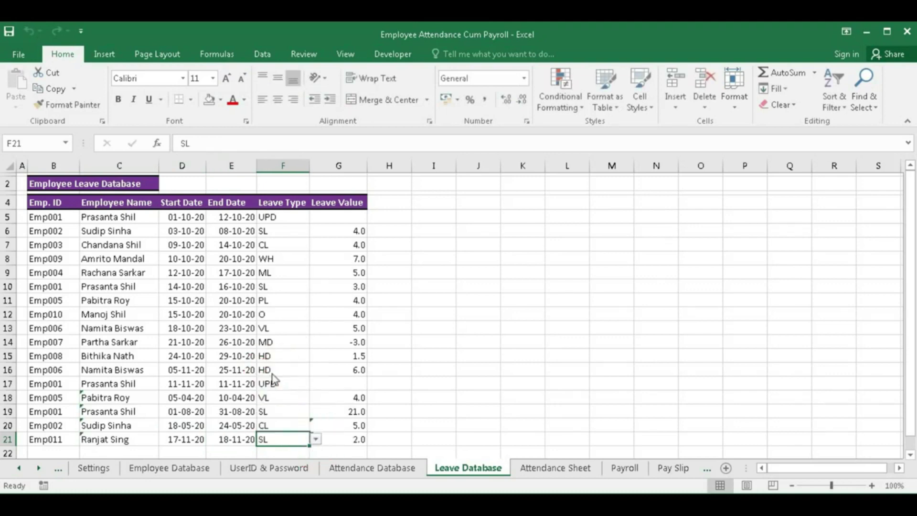
pyautogui.click(341, 442)
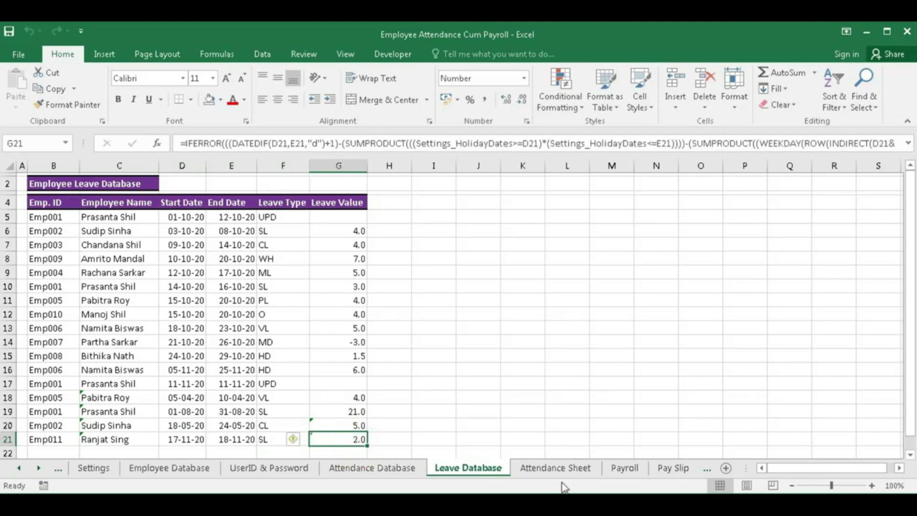
pyautogui.click(554, 468)
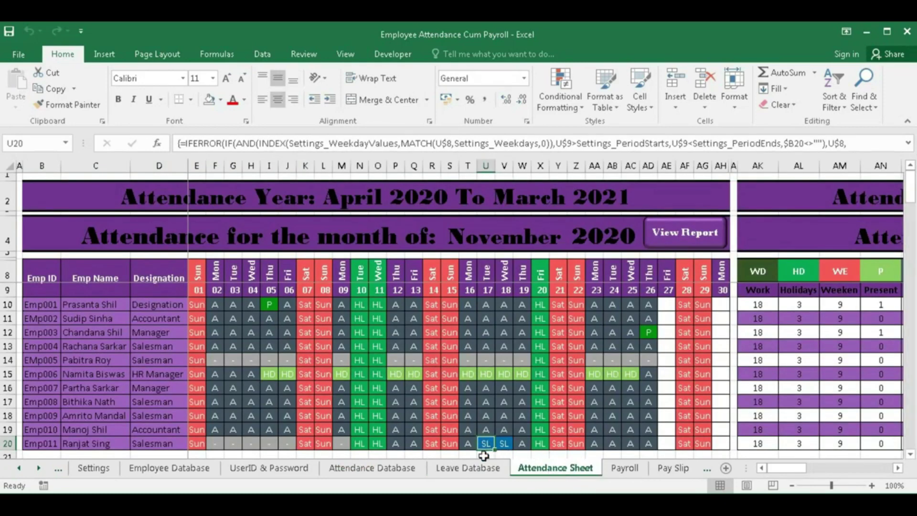
pyautogui.click(506, 443)
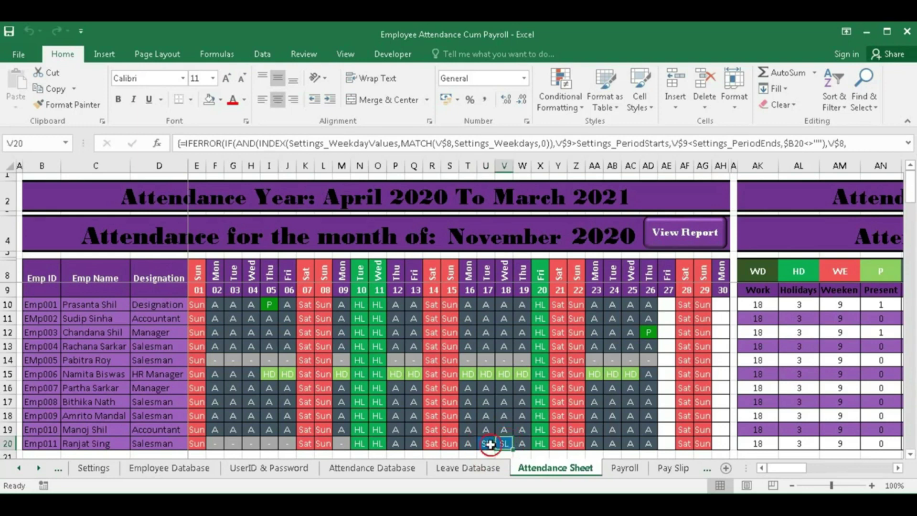
pyautogui.click(491, 445)
pyautogui.click(503, 444)
pyautogui.click(491, 444)
pyautogui.click(503, 444)
pyautogui.click(397, 445)
pyautogui.click(468, 445)
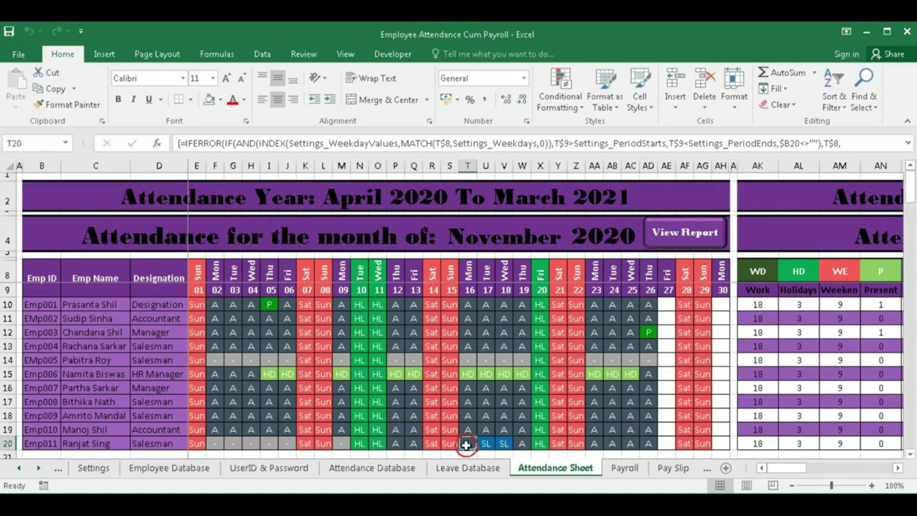
pyautogui.click(524, 445)
pyautogui.moveTo(627, 444); pyautogui.dragTo(643, 445)
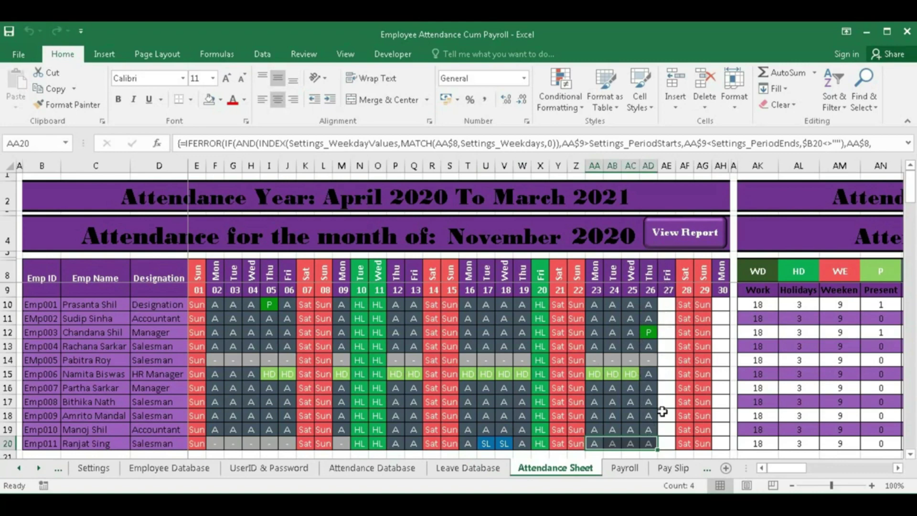
pyautogui.click(483, 471)
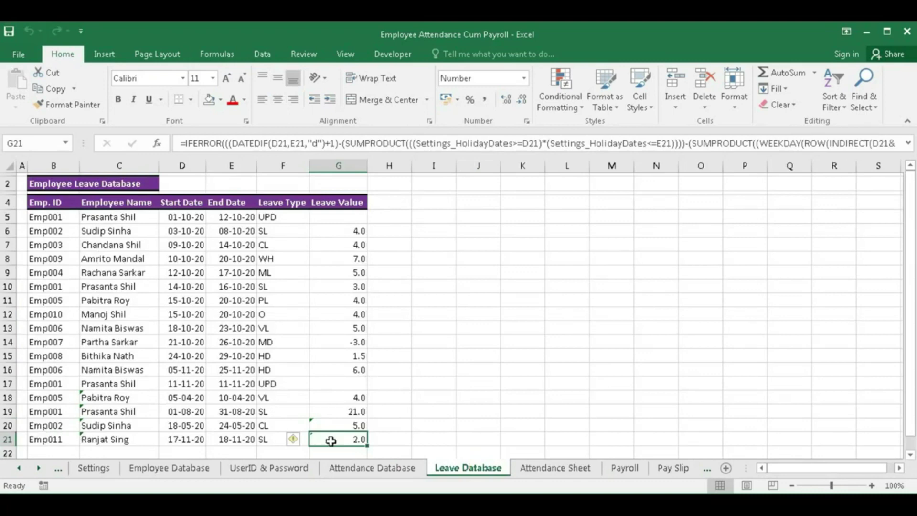
pyautogui.click(555, 467)
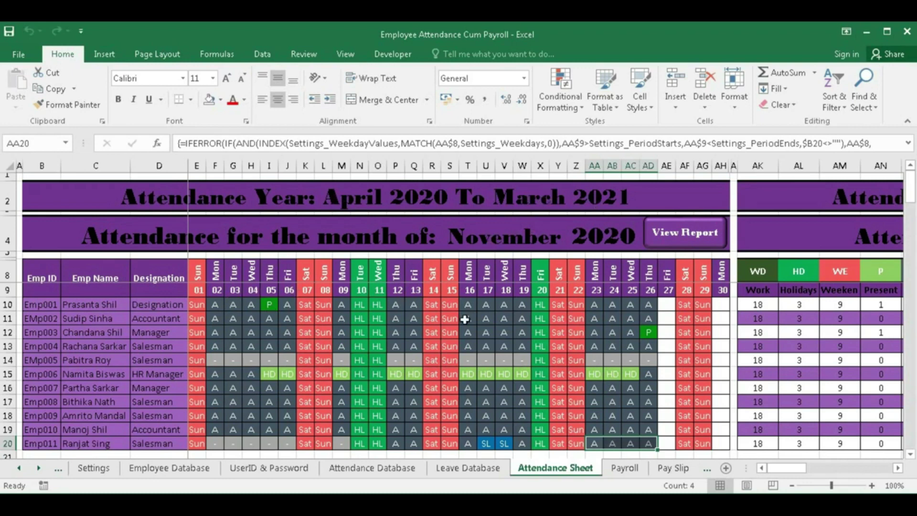
# - Cycle the attendance month through December, November and October, then inspect the November grid
pyautogui.click(526, 242)
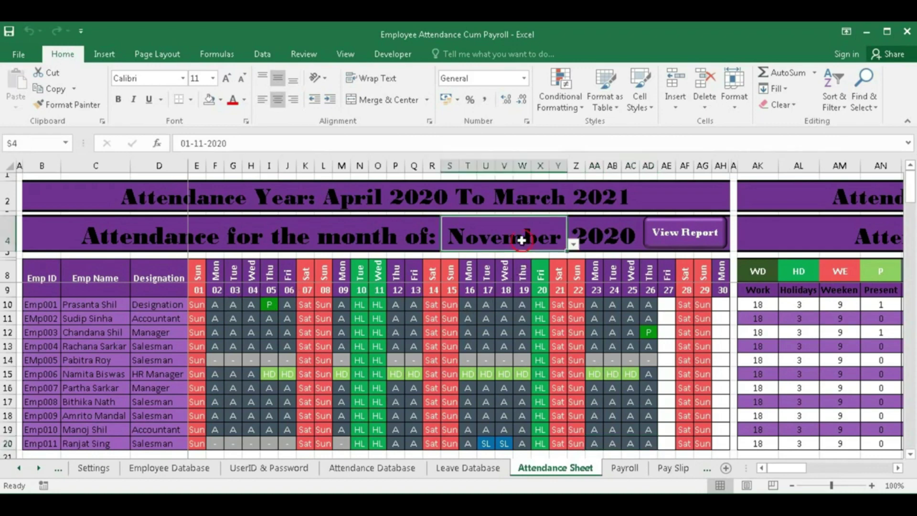
pyautogui.click(573, 246)
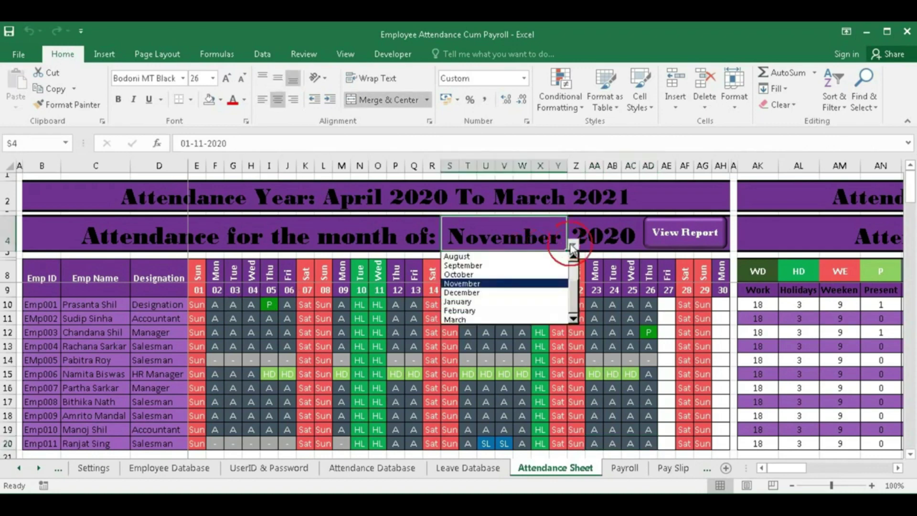
pyautogui.click(488, 292)
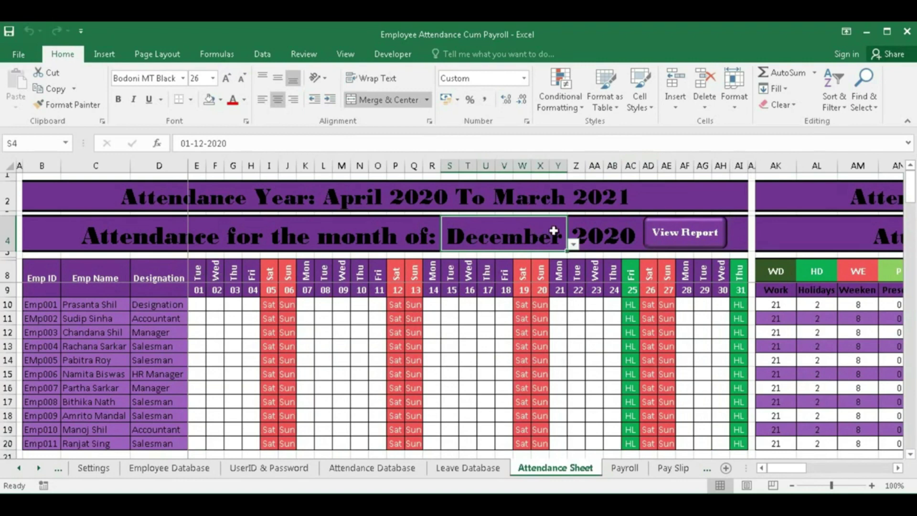
pyautogui.click(573, 246)
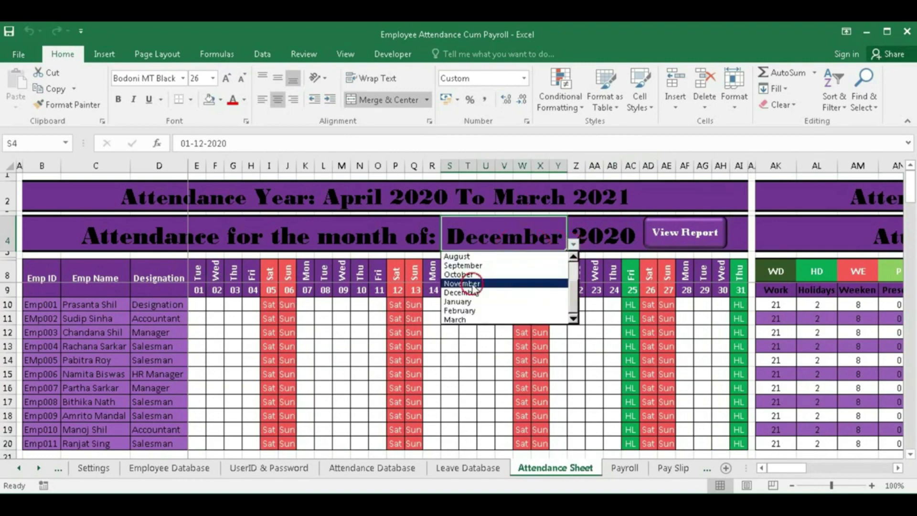
pyautogui.click(473, 283)
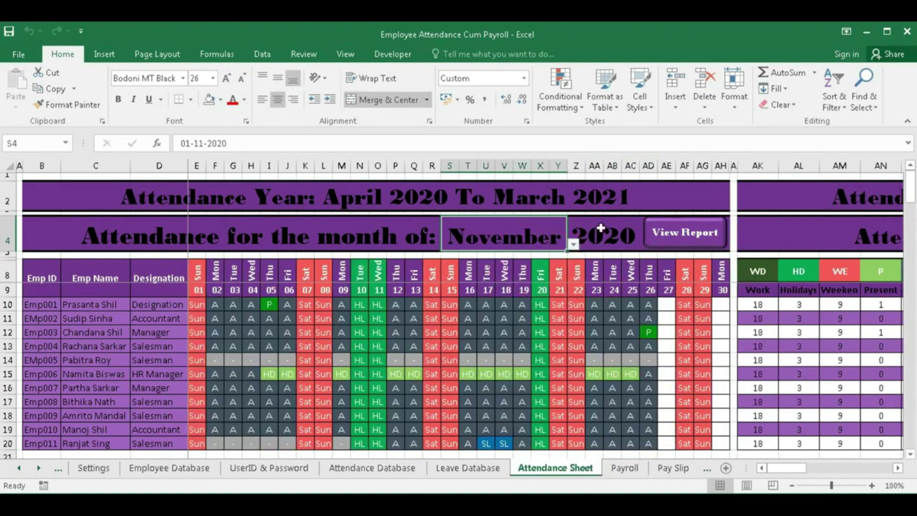
pyautogui.click(575, 246)
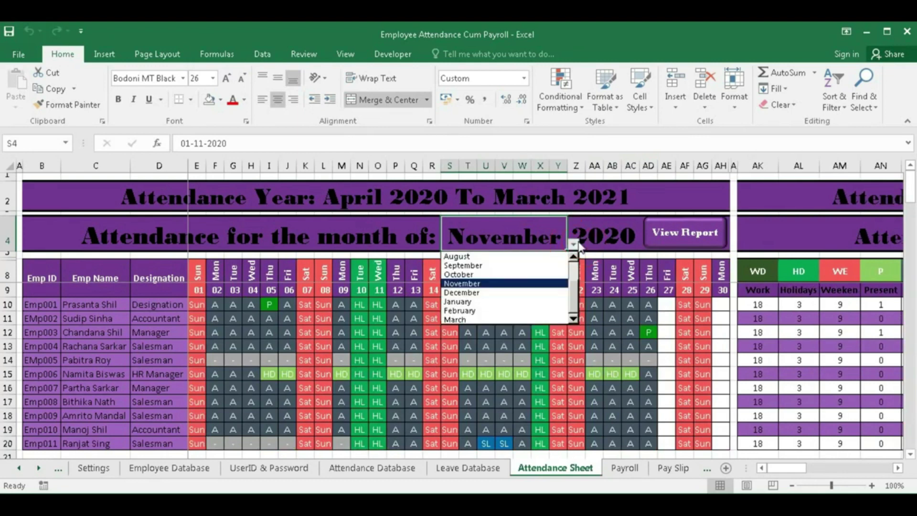
pyautogui.click(466, 274)
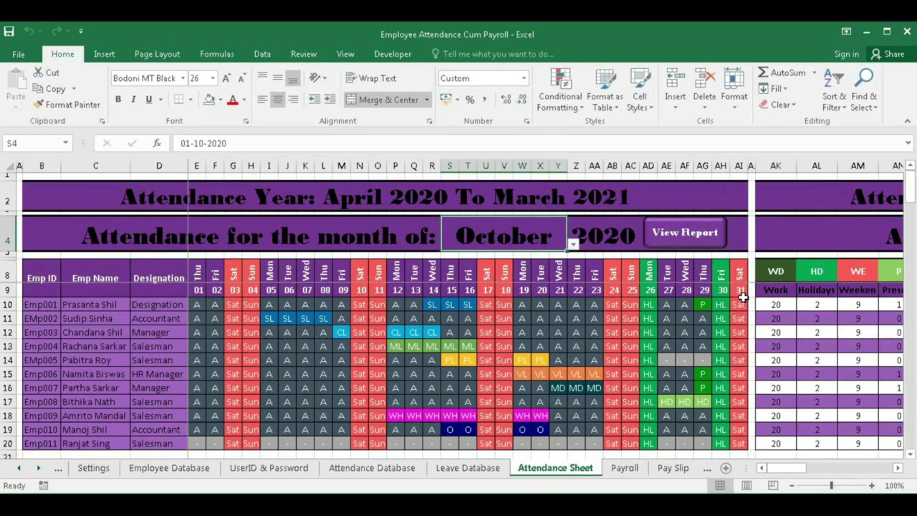
pyautogui.click(574, 244)
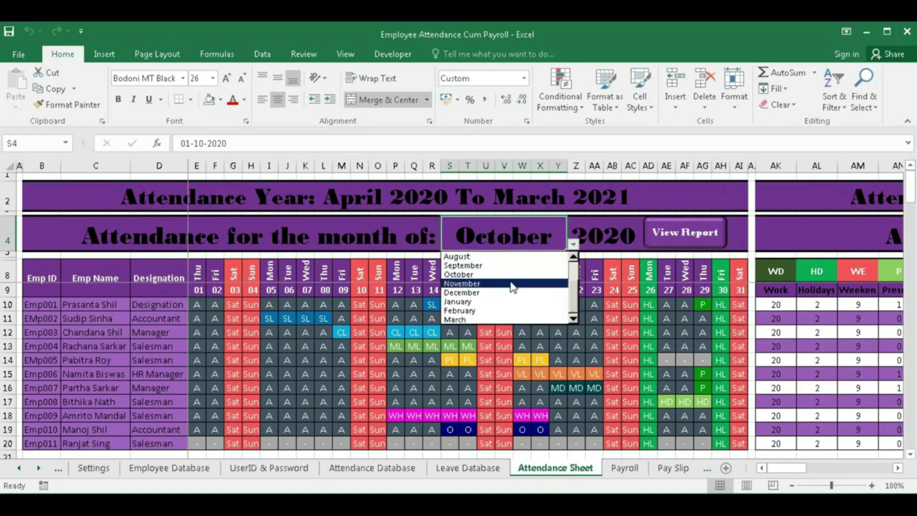
pyautogui.click(510, 282)
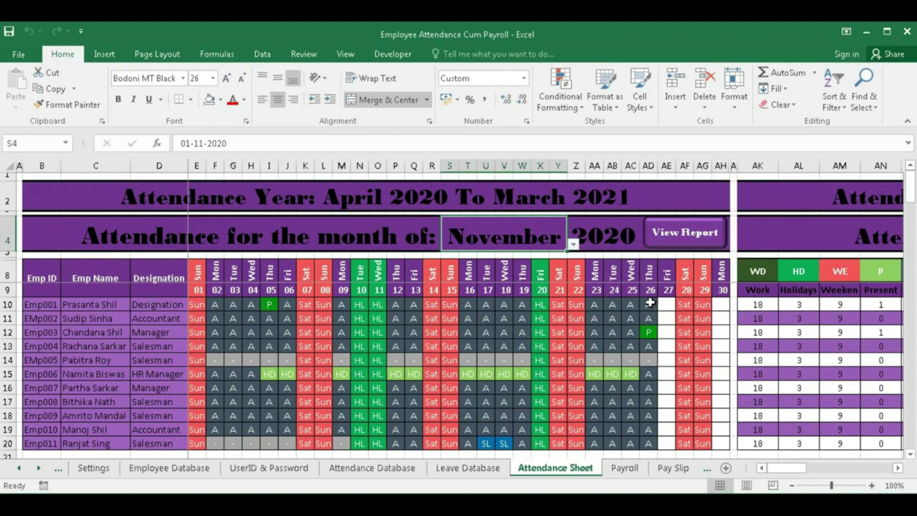
pyautogui.moveTo(650, 291); pyautogui.dragTo(642, 443)
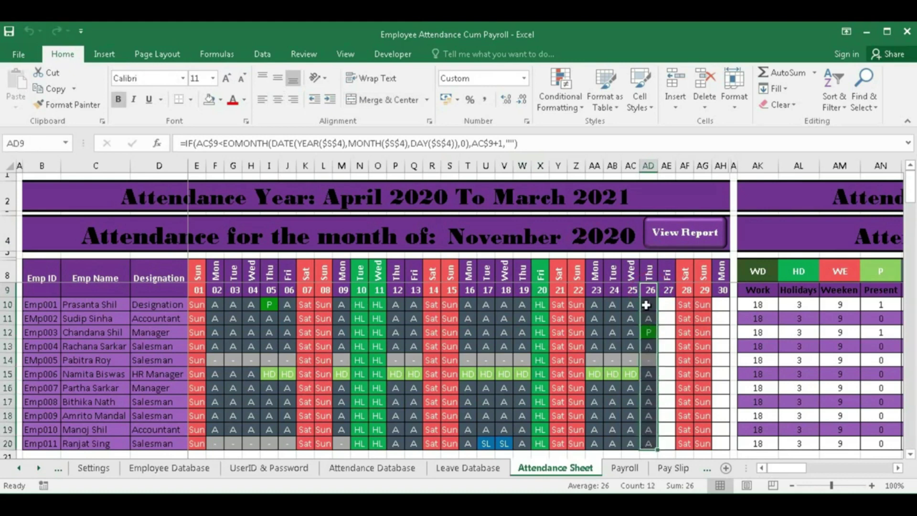
pyautogui.moveTo(649, 305); pyautogui.dragTo(194, 440)
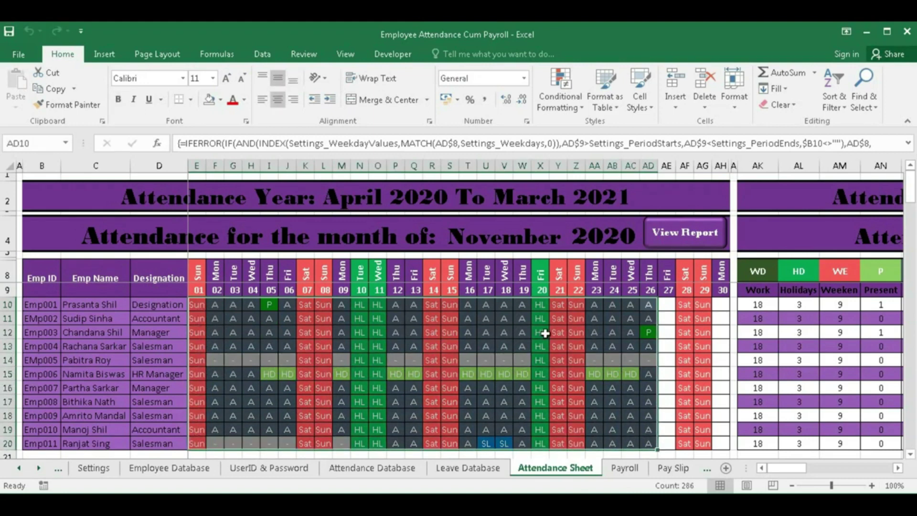
pyautogui.click(502, 333)
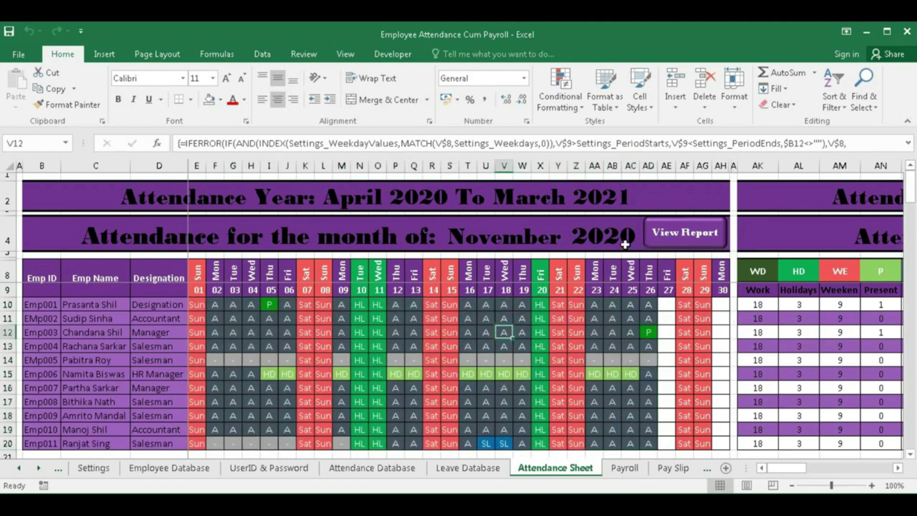
# - Set the month to October and display its attendance report summary
pyautogui.click(503, 235)
pyautogui.click(573, 244)
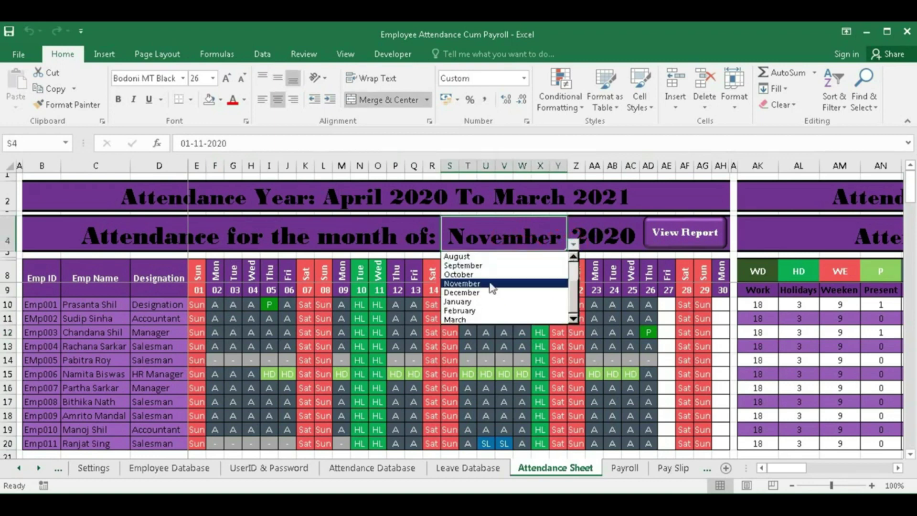
pyautogui.click(490, 293)
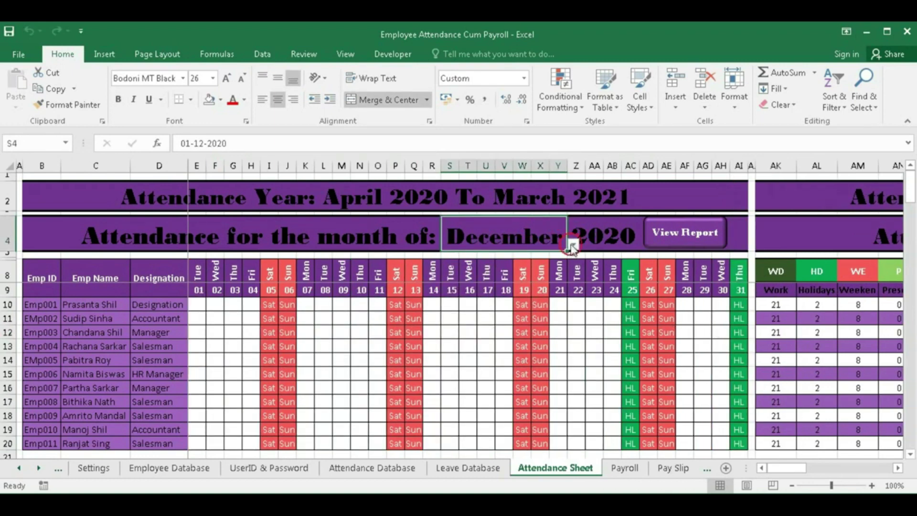
pyautogui.click(573, 244)
pyautogui.click(473, 274)
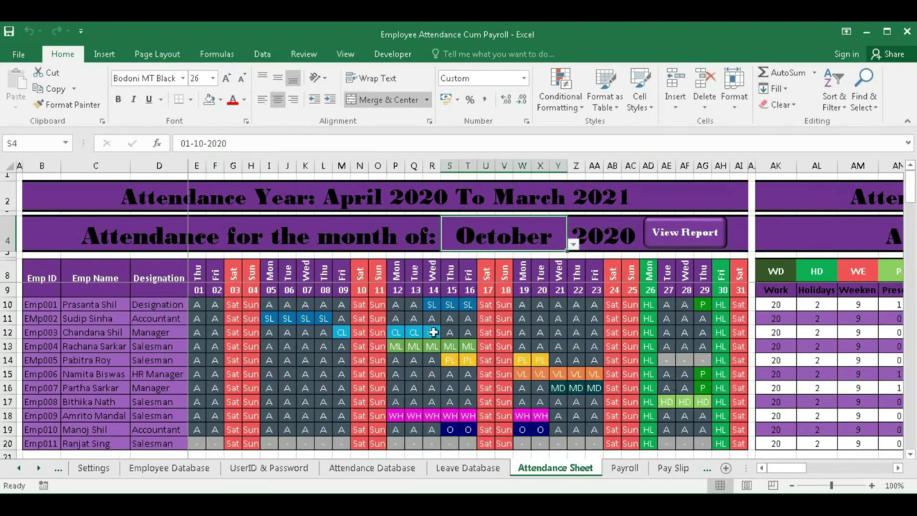
pyautogui.click(688, 234)
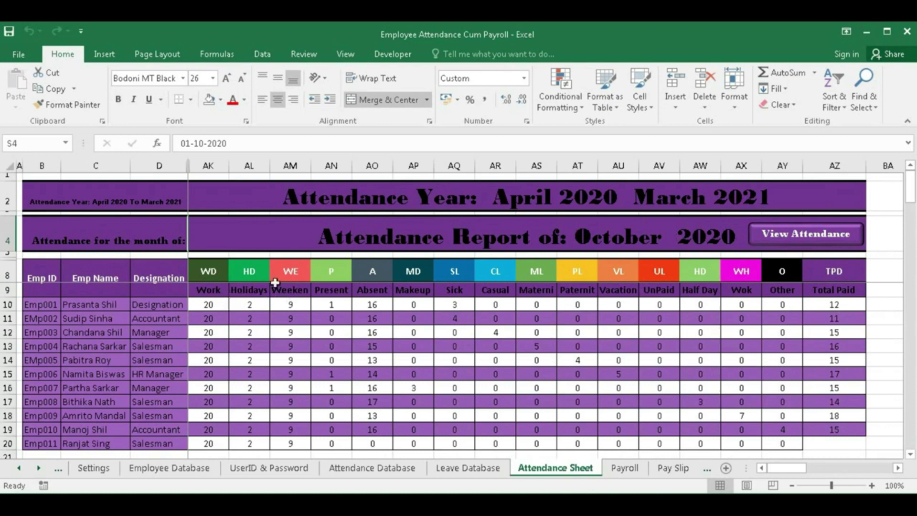
# - Check the row 10 Work-to-Sick-leave count formulas and Total Paid, then return to the daily grid
pyautogui.click(209, 305)
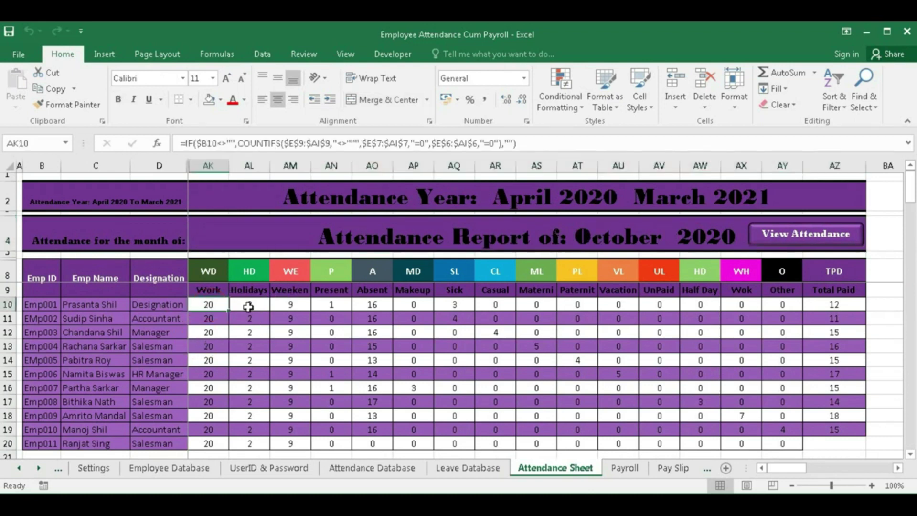
pyautogui.click(248, 307)
pyautogui.click(293, 306)
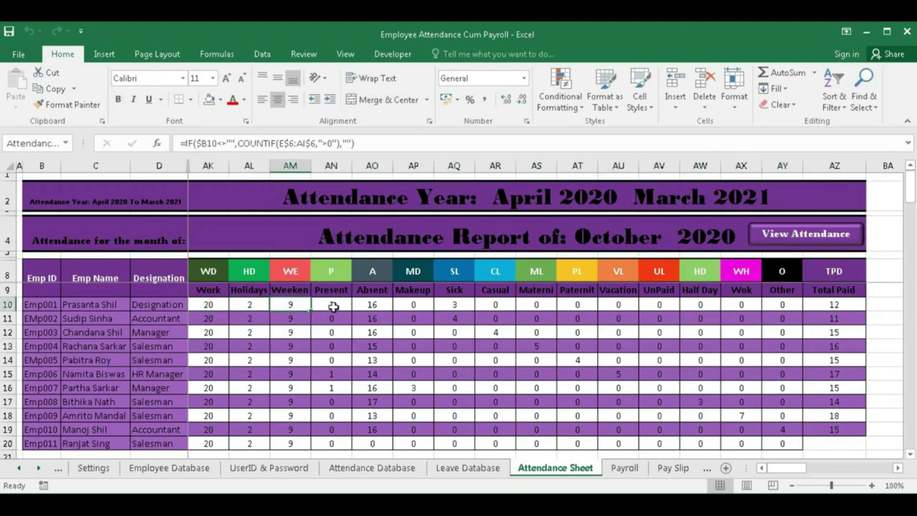
pyautogui.click(331, 305)
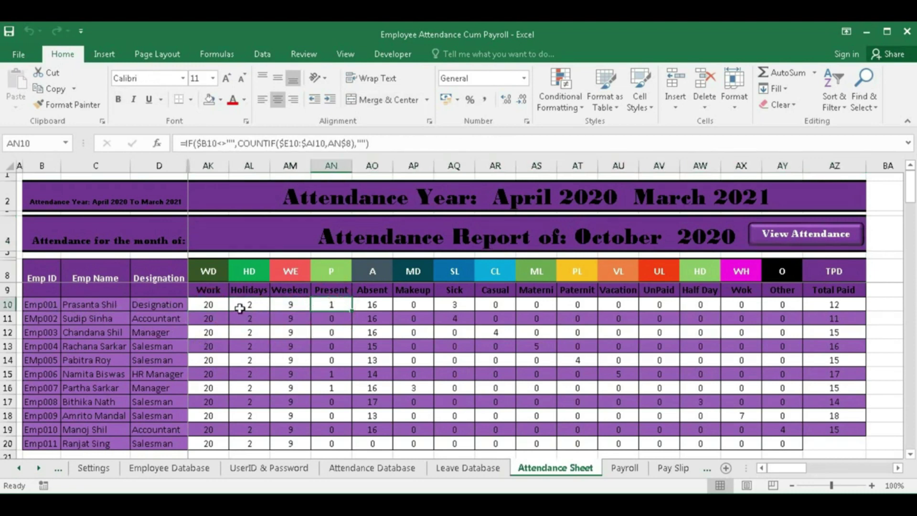
pyautogui.click(371, 305)
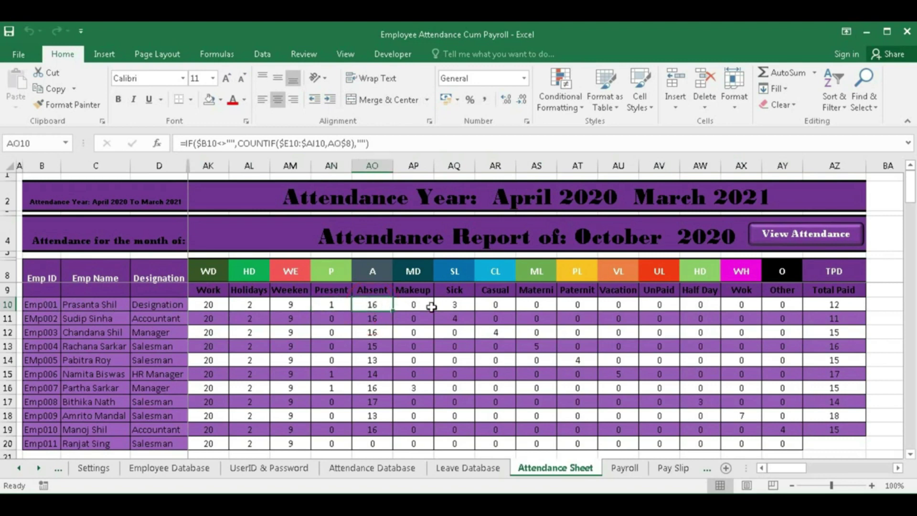
pyautogui.click(457, 306)
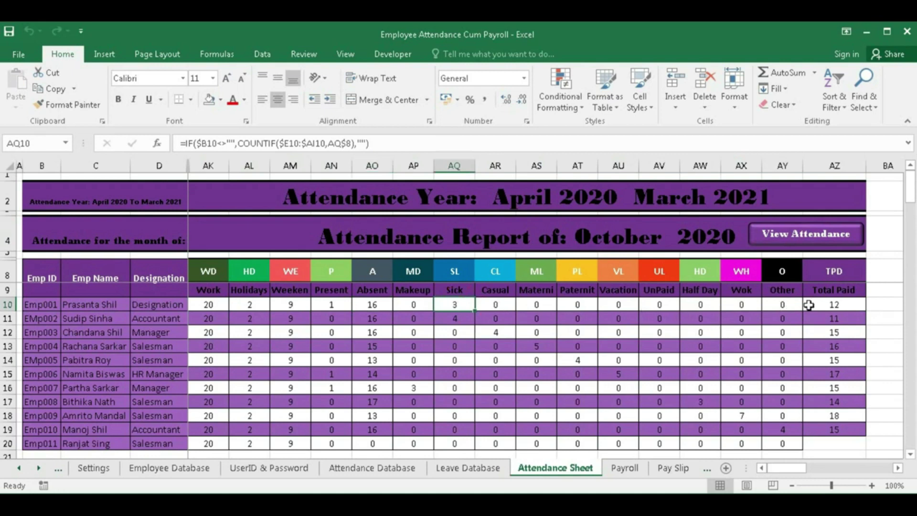
pyautogui.click(834, 304)
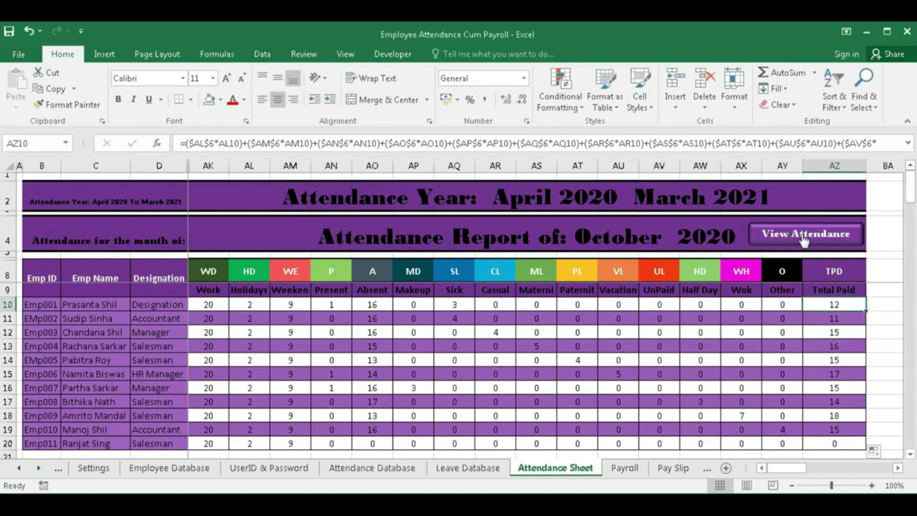
pyautogui.click(804, 238)
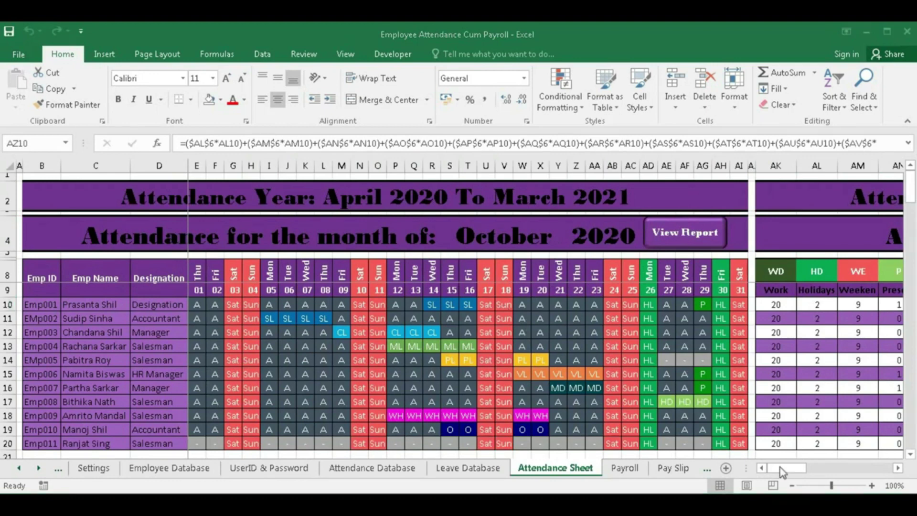
# - Switch to the Payroll sheet, check the Total Salary formula in J13, and browse its columns
pyautogui.click(625, 467)
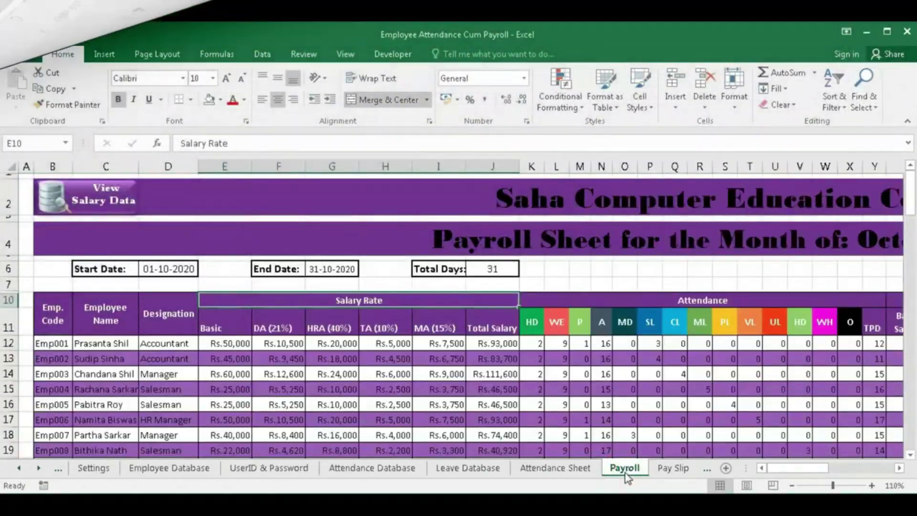
pyautogui.click(483, 358)
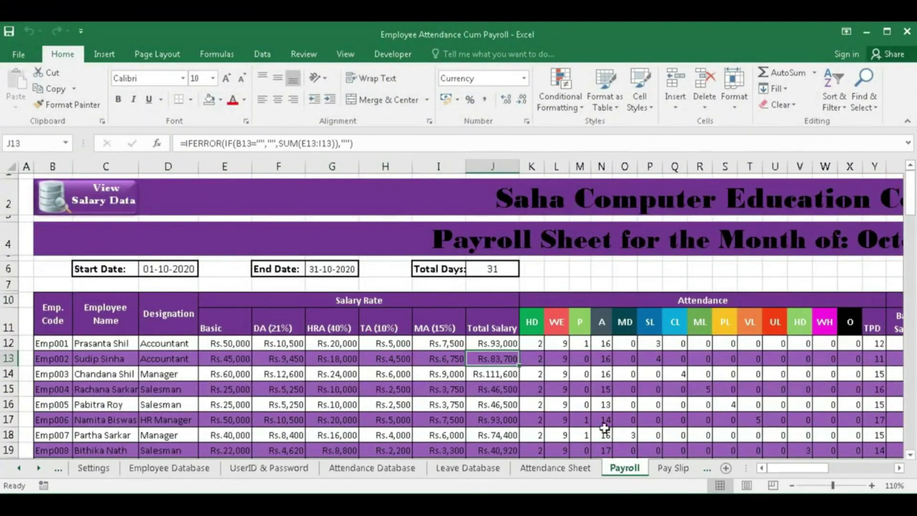
pyautogui.moveTo(808, 468); pyautogui.dragTo(834, 473)
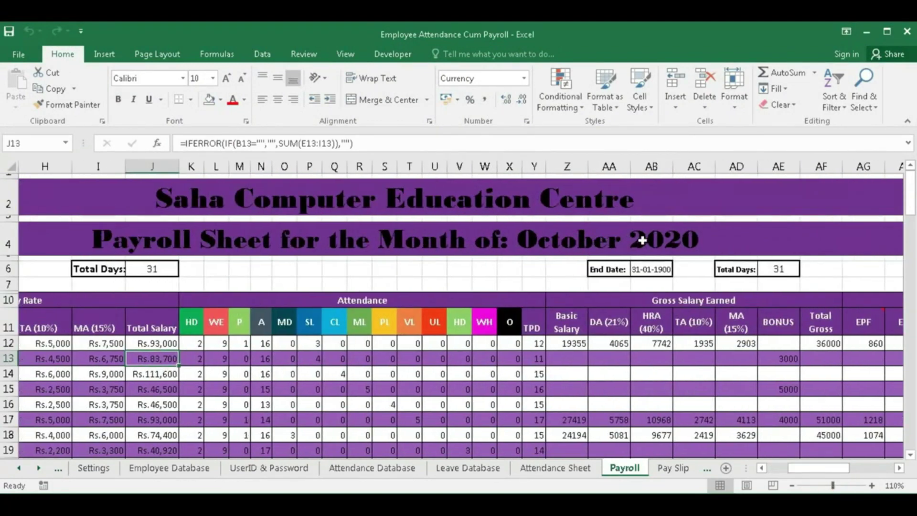
pyautogui.moveTo(811, 471); pyautogui.dragTo(771, 473)
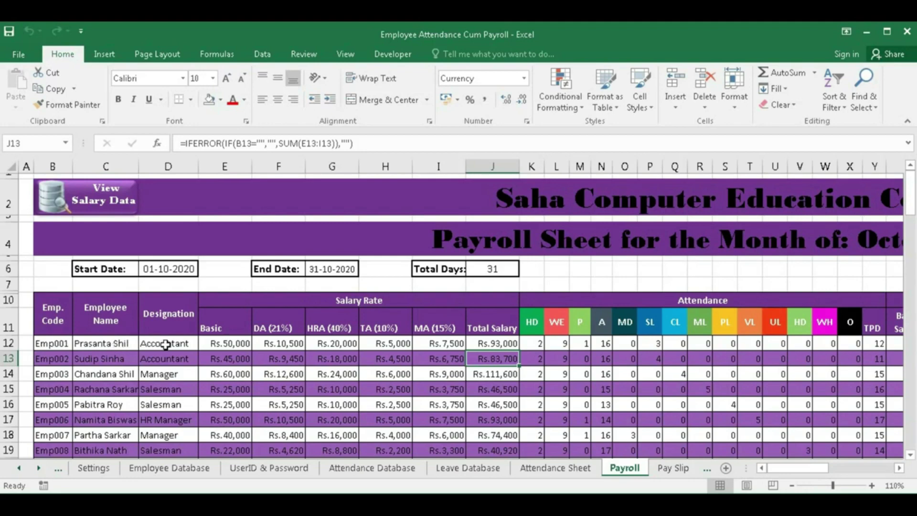
pyautogui.scroll(-2, 175, 405)
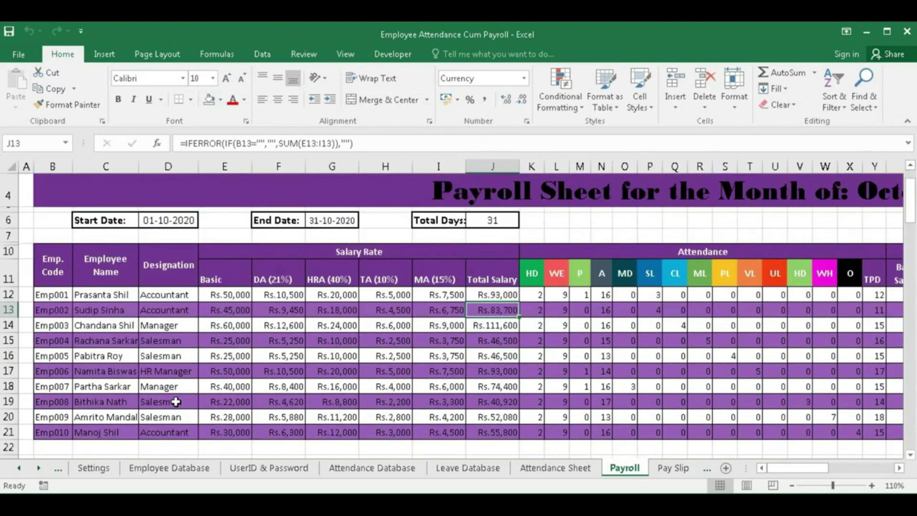
# - Enter employee code Emp0011 in B22 so payroll row 22 fills in
pyautogui.click(60, 395)
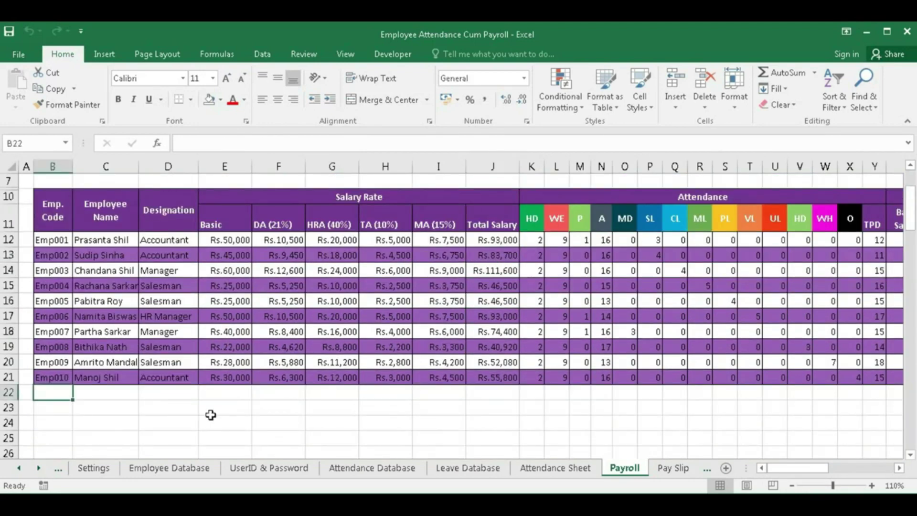
pyautogui.write('Emp')
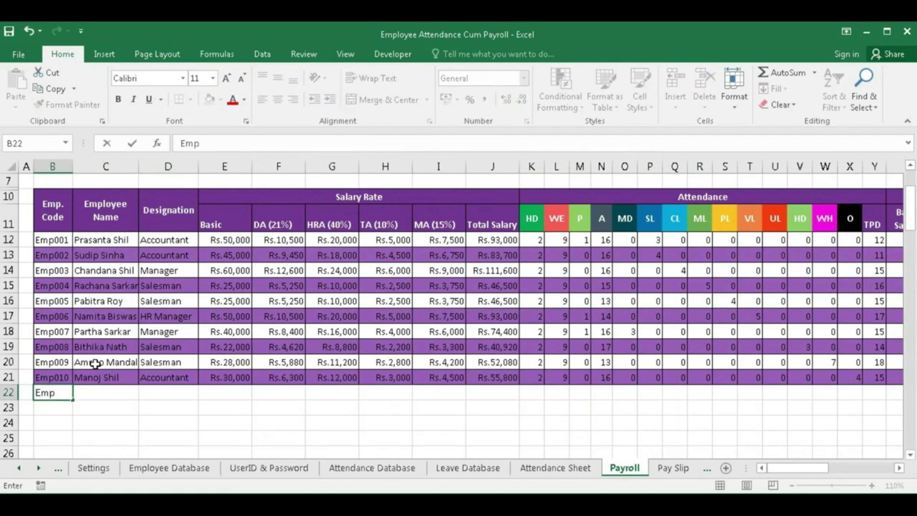
pyautogui.write('00')
pyautogui.write('11')
pyautogui.press('Tab')
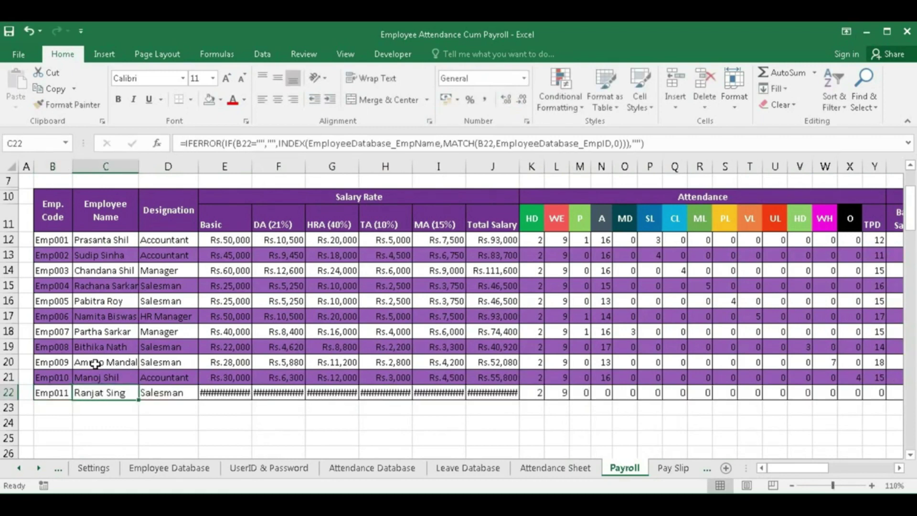
# - Show E22:J22 salary amounts as whole rupees, and check the HRA and Basic formulas
pyautogui.moveTo(231, 392); pyautogui.dragTo(502, 393)
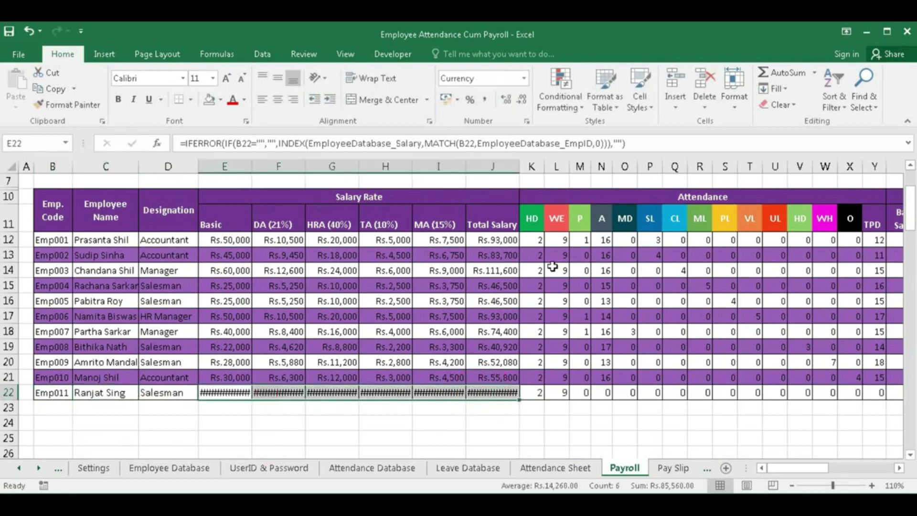
pyautogui.click(522, 99)
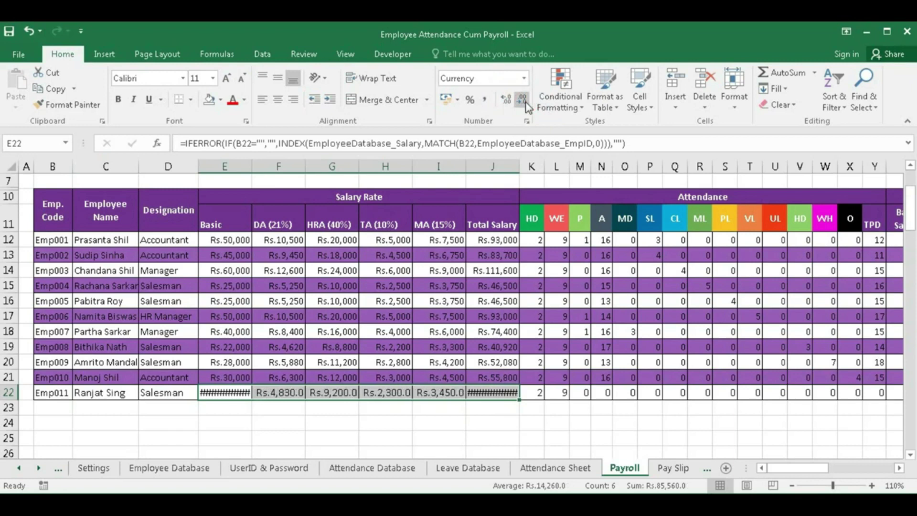
pyautogui.click(525, 103)
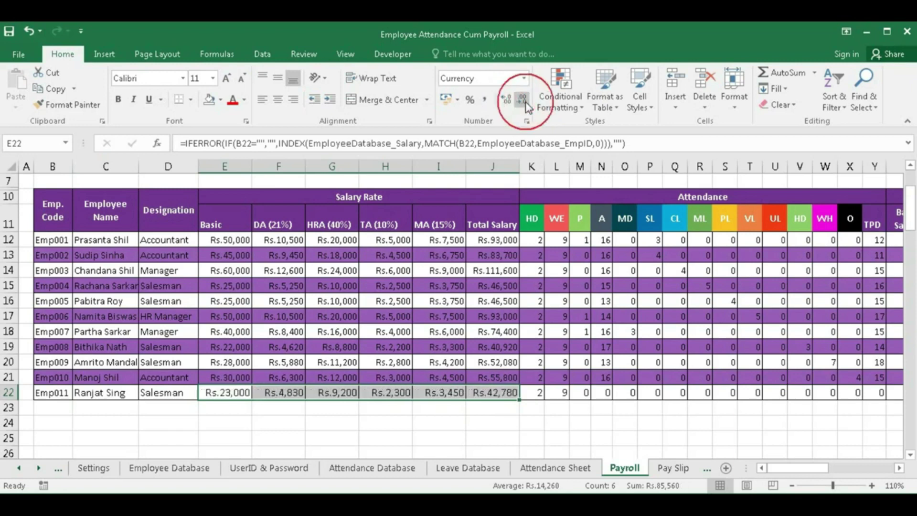
pyautogui.click(328, 364)
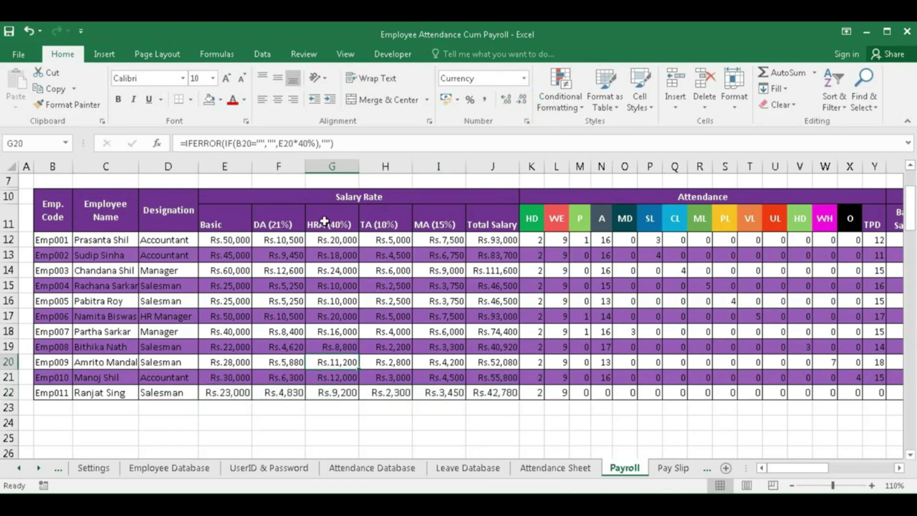
pyautogui.moveTo(231, 396); pyautogui.dragTo(478, 394)
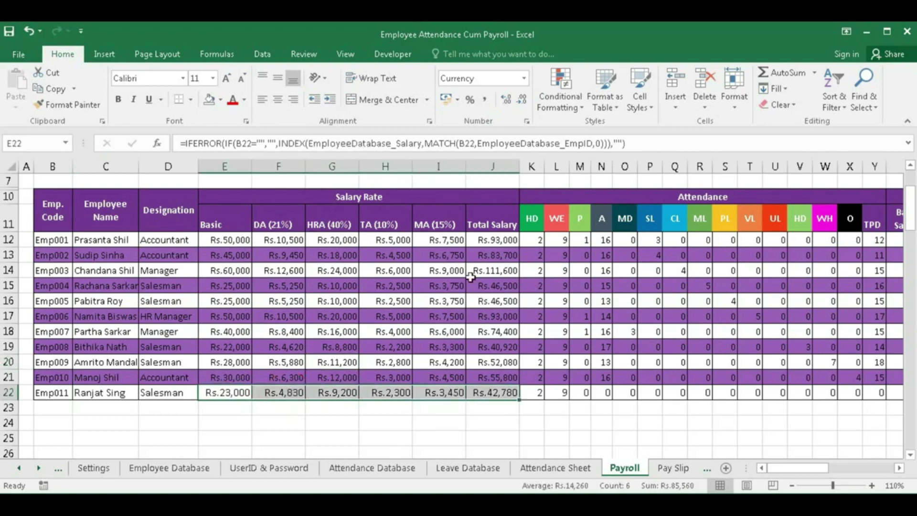
pyautogui.click(224, 240)
pyautogui.click(288, 242)
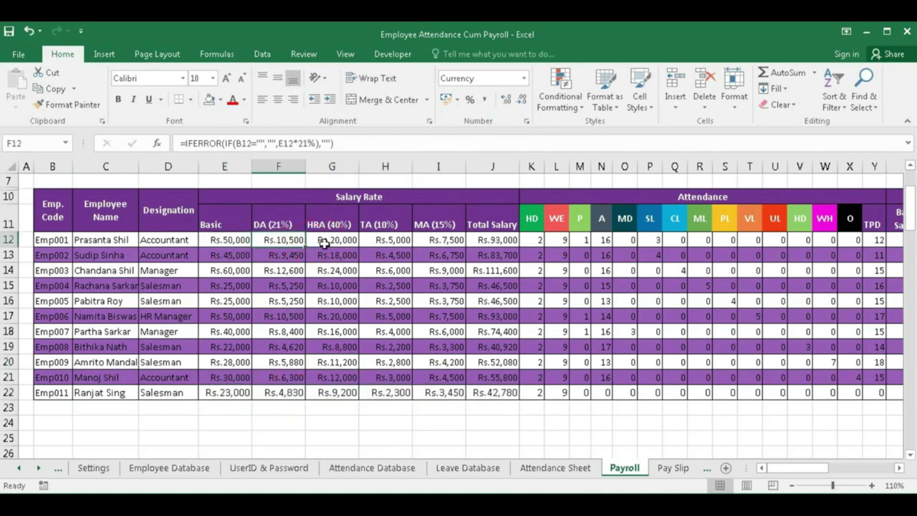
pyautogui.click(337, 243)
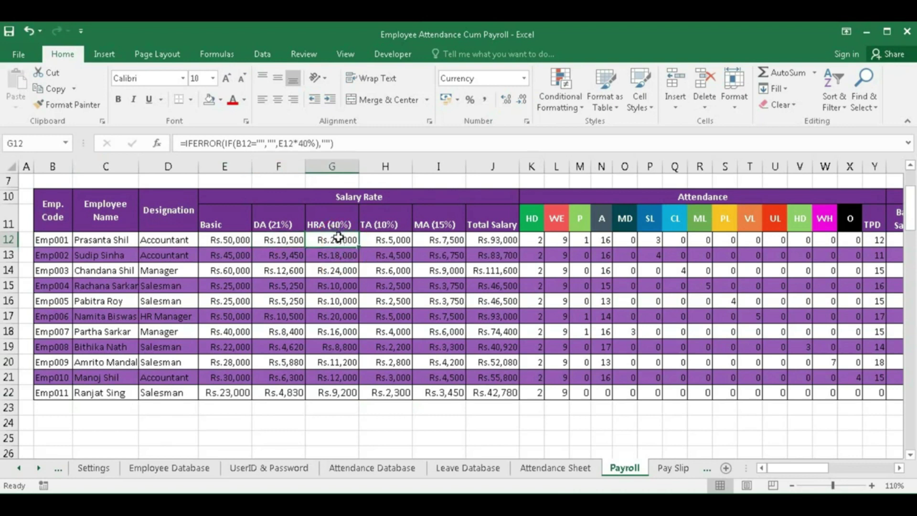
pyautogui.click(379, 240)
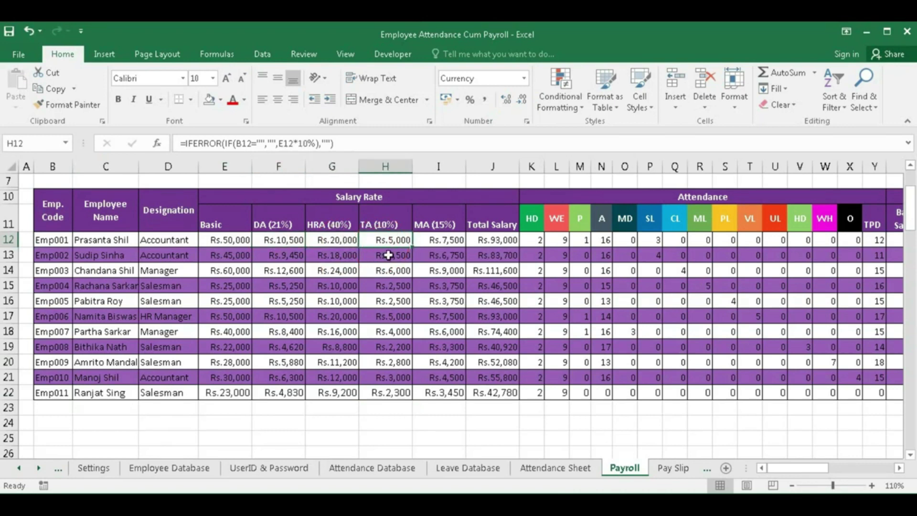
pyautogui.click(438, 240)
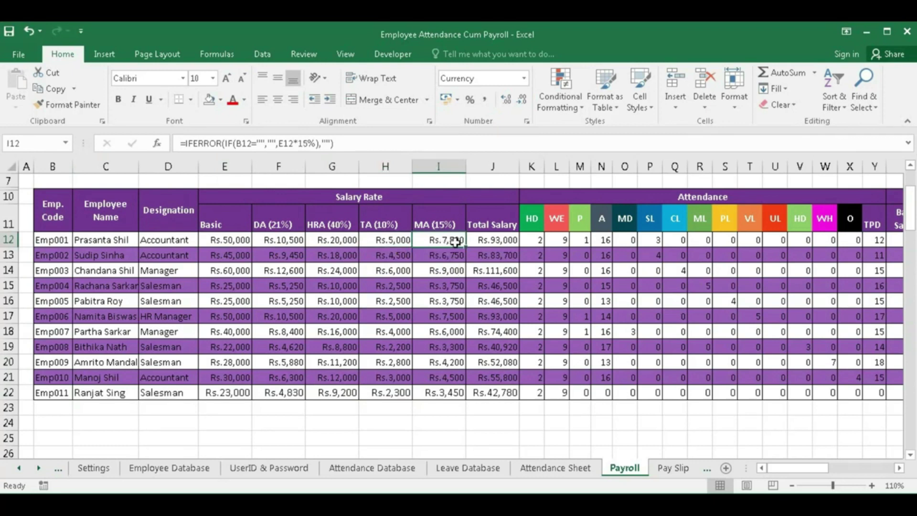
pyautogui.click(501, 240)
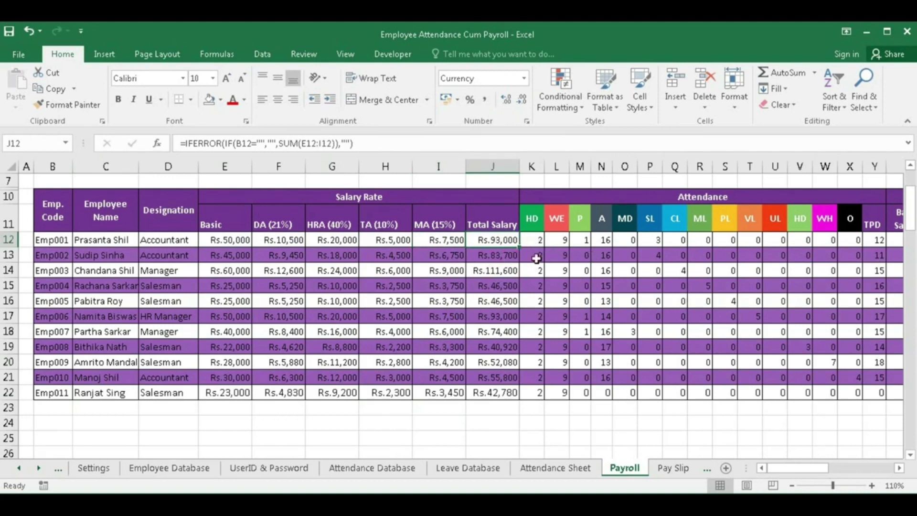
pyautogui.click(537, 243)
pyautogui.click(558, 243)
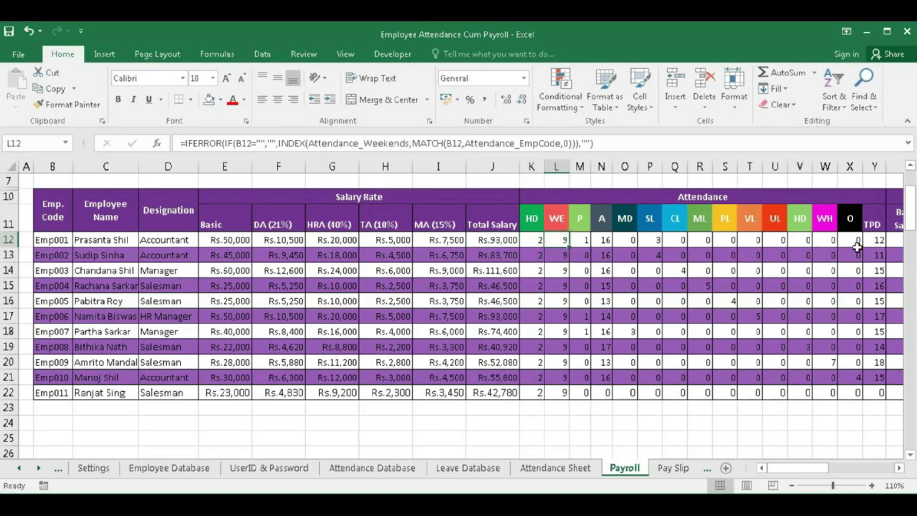
pyautogui.click(875, 241)
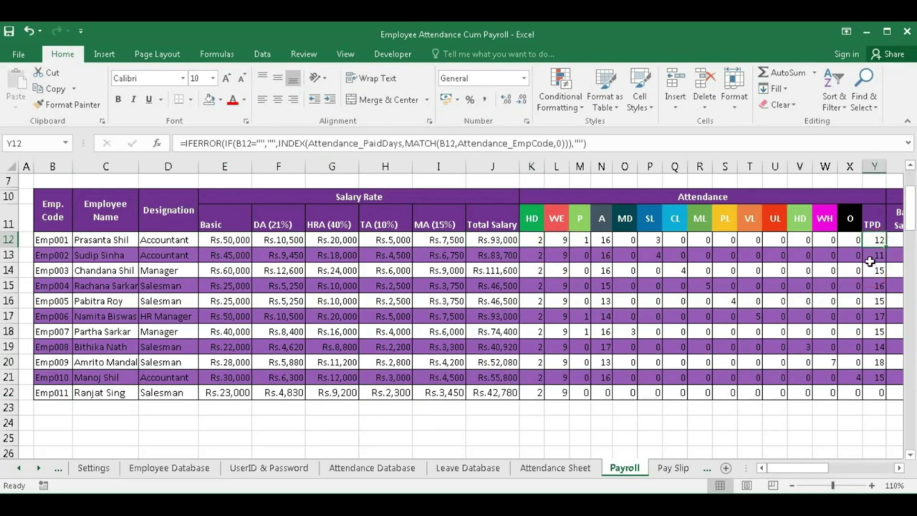
pyautogui.moveTo(532, 239); pyautogui.dragTo(584, 242)
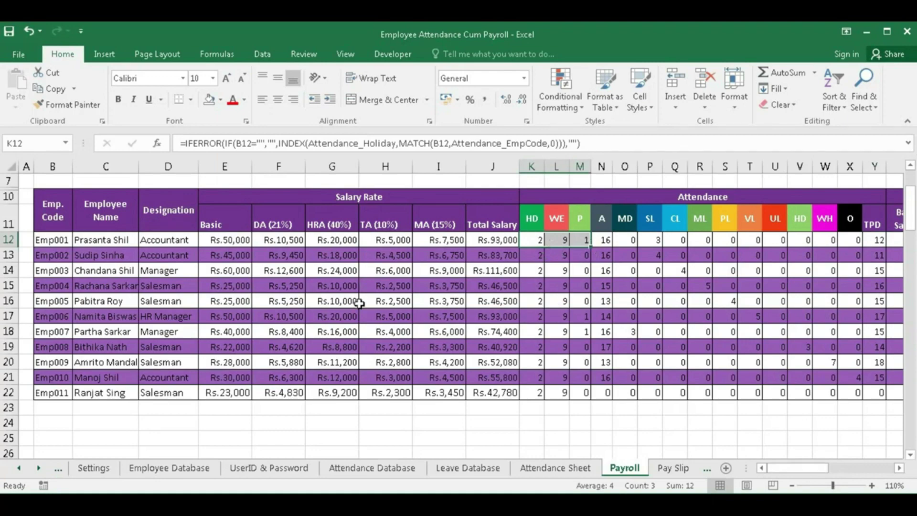
pyautogui.scroll(2, 359, 304)
# - Switch to the salary view and check Emp001's Basic, DA, HRA, TA and MA calculations
pyautogui.click(109, 203)
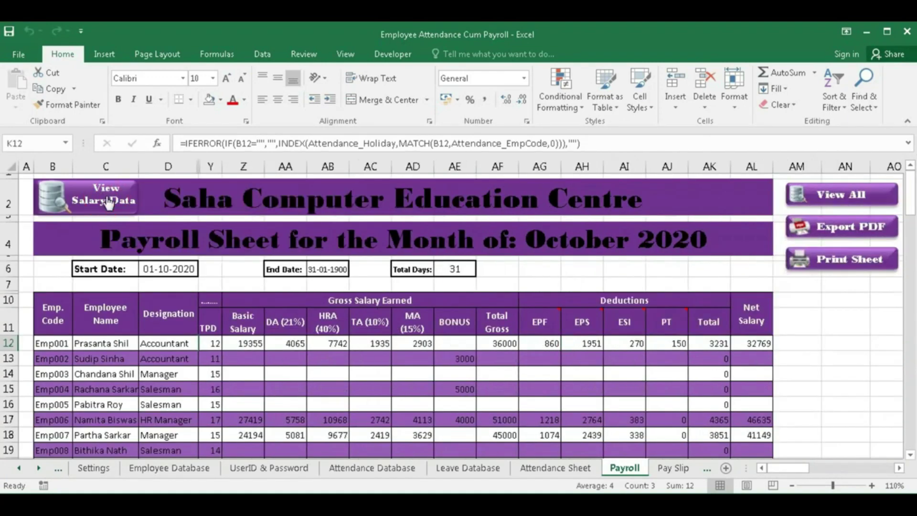
pyautogui.click(215, 344)
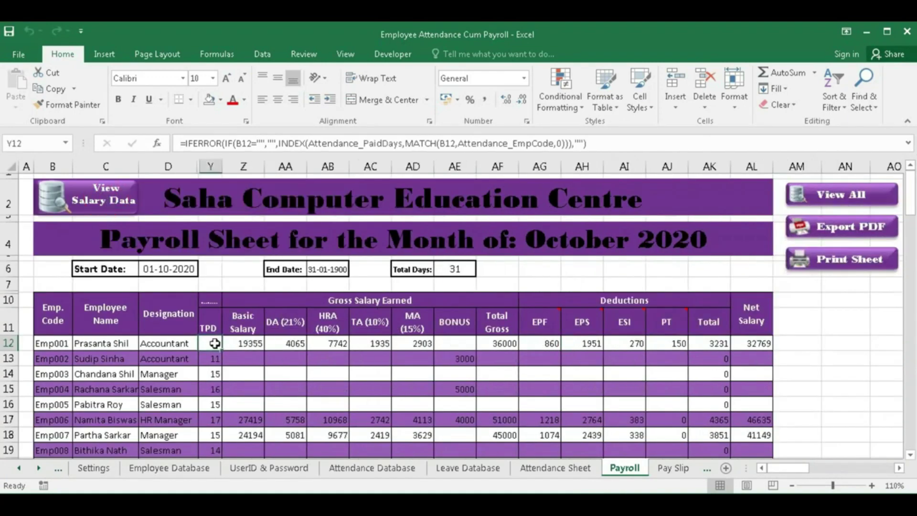
pyautogui.click(249, 344)
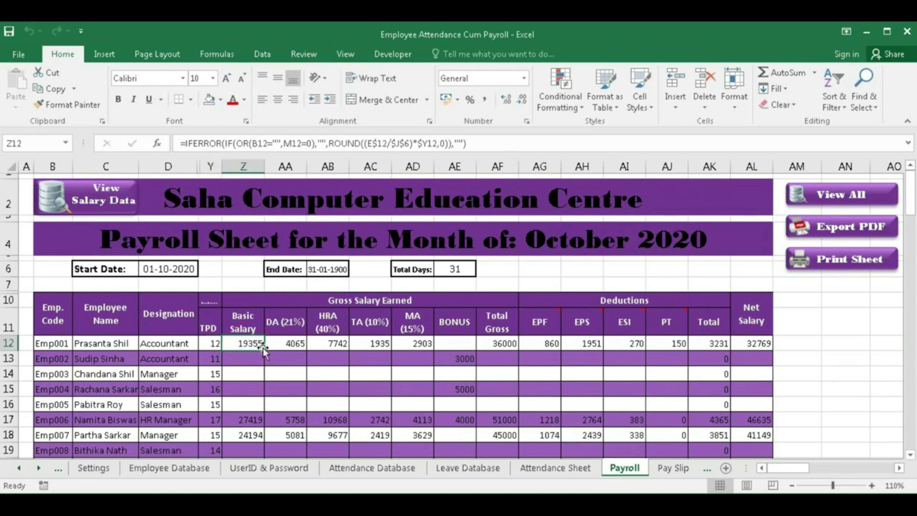
pyautogui.click(295, 346)
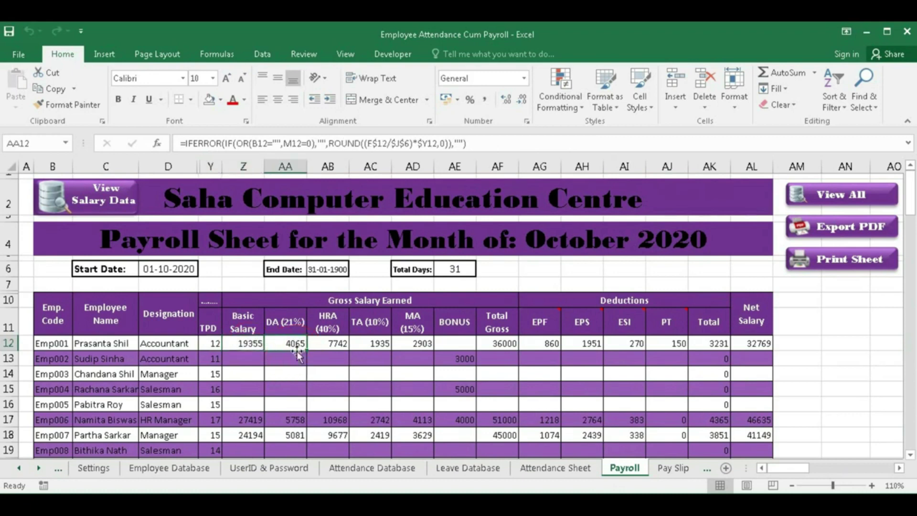
pyautogui.click(326, 346)
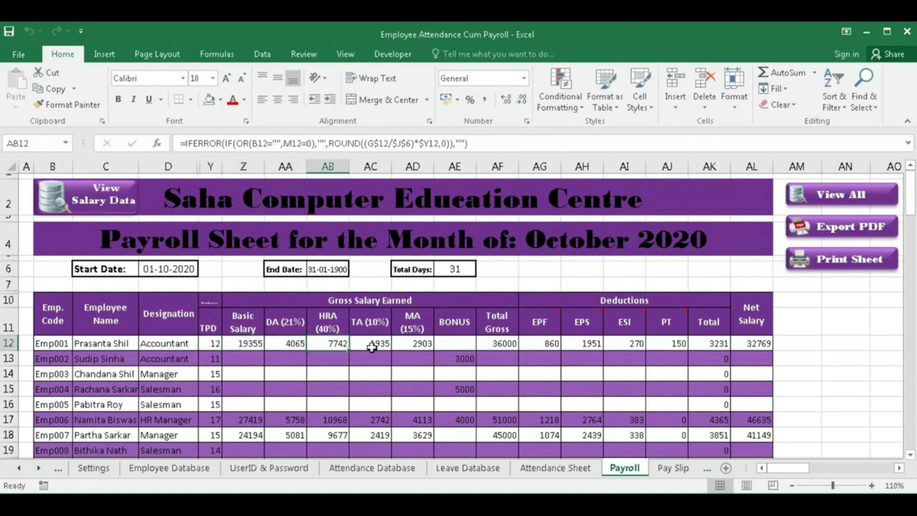
pyautogui.click(372, 347)
pyautogui.click(413, 344)
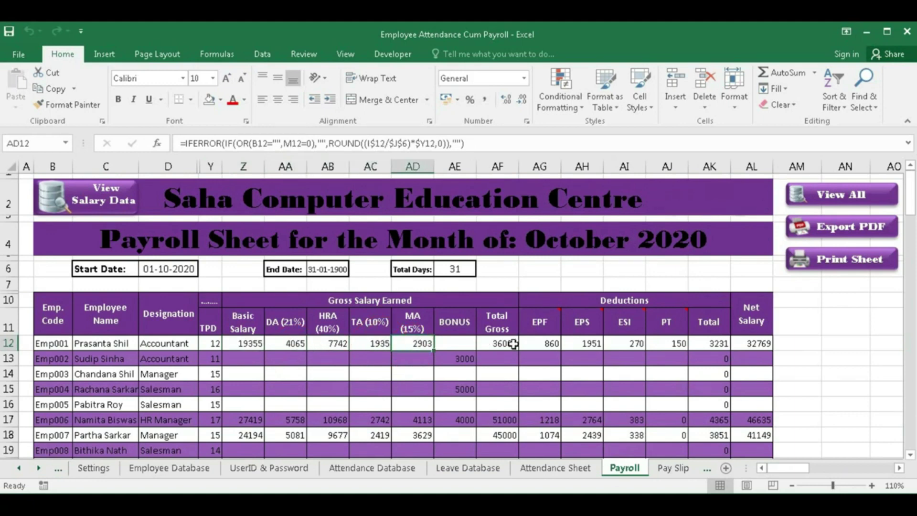
# - Give Emp001 a 2000 bonus and clear Emp002's 3000 and Emp004's 5000 bonuses
pyautogui.click(454, 344)
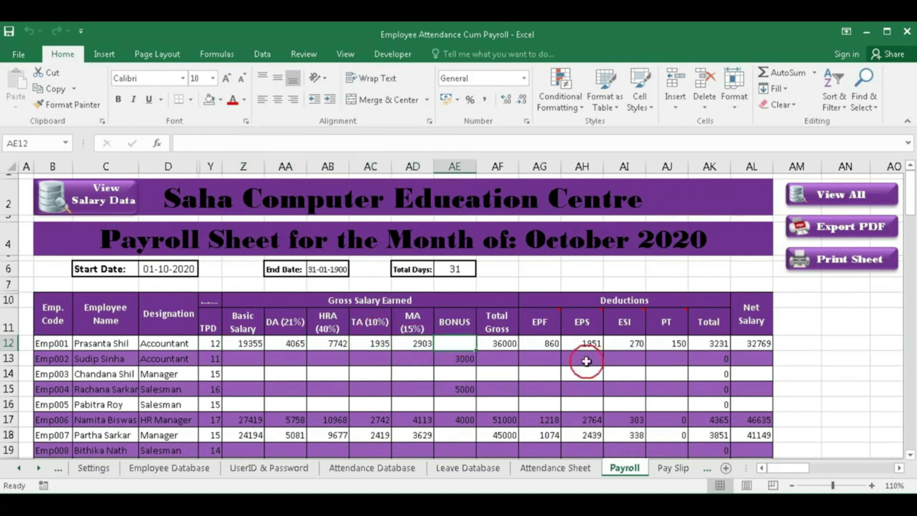
pyautogui.write('2000')
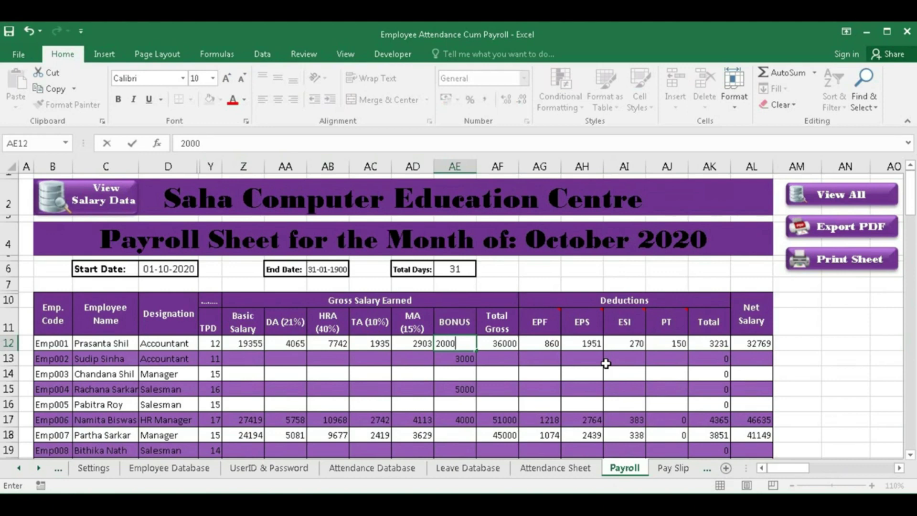
pyautogui.press('Return')
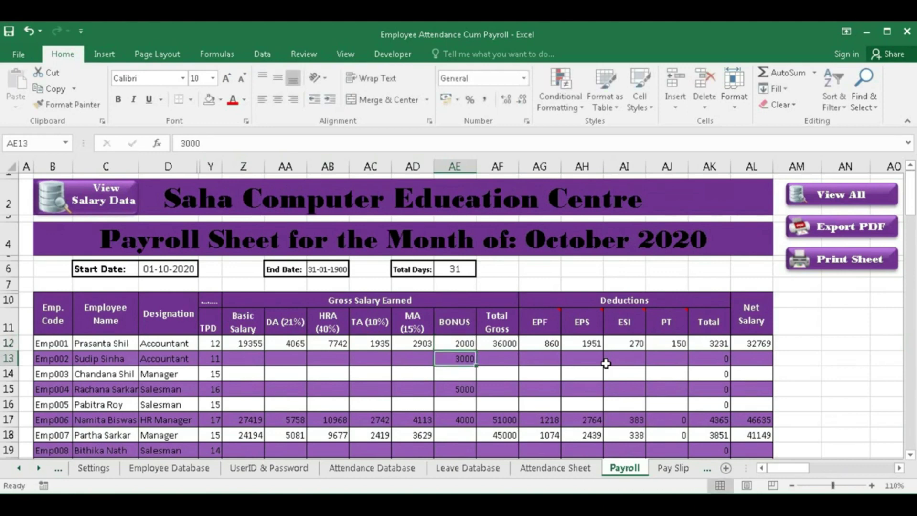
pyautogui.press('Delete')
pyautogui.click(459, 389)
pyautogui.press('Delete')
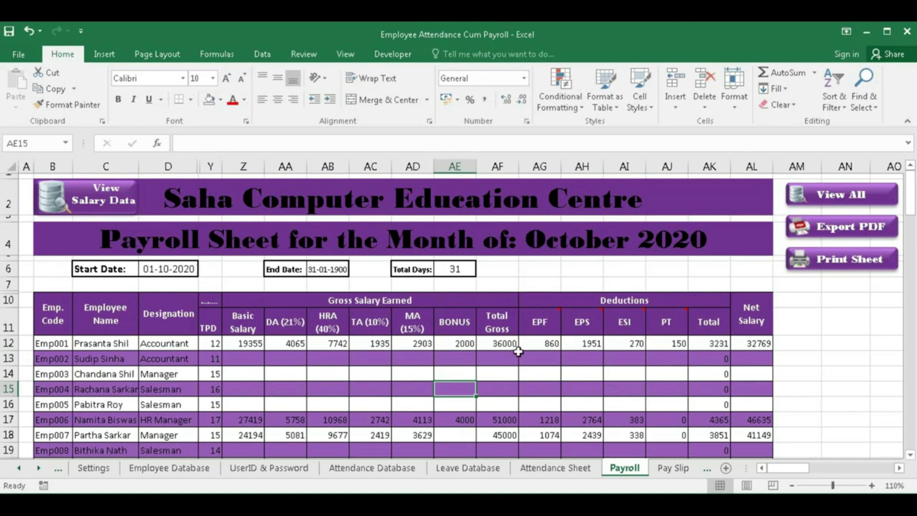
pyautogui.click(545, 346)
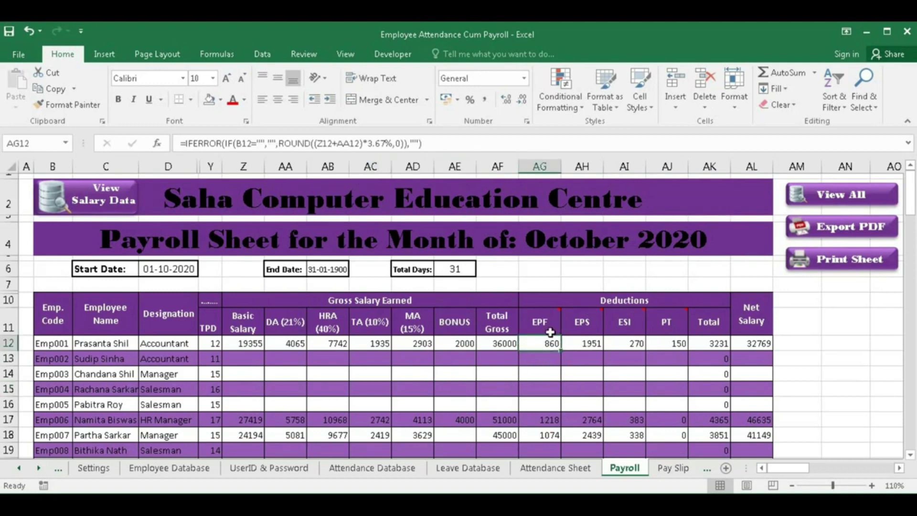
pyautogui.click(539, 319)
pyautogui.moveTo(591, 330)
pyautogui.moveTo(545, 319)
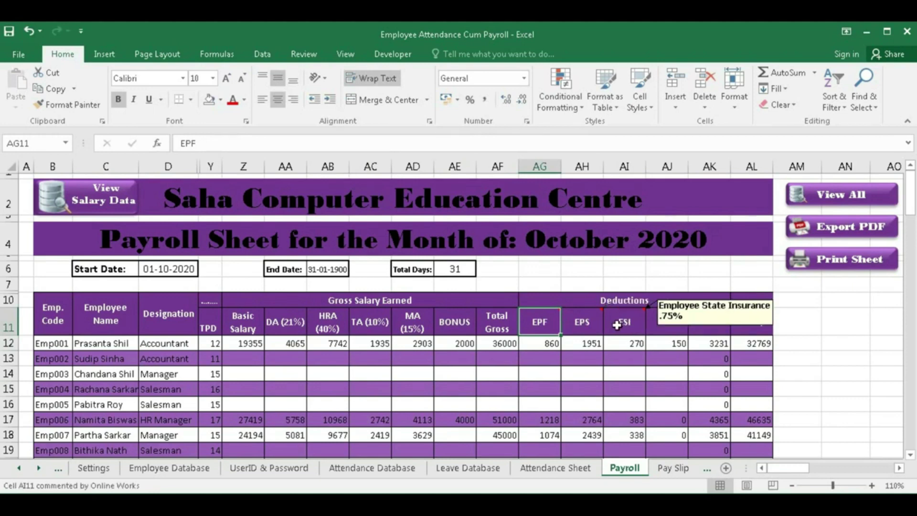
pyautogui.moveTo(665, 330)
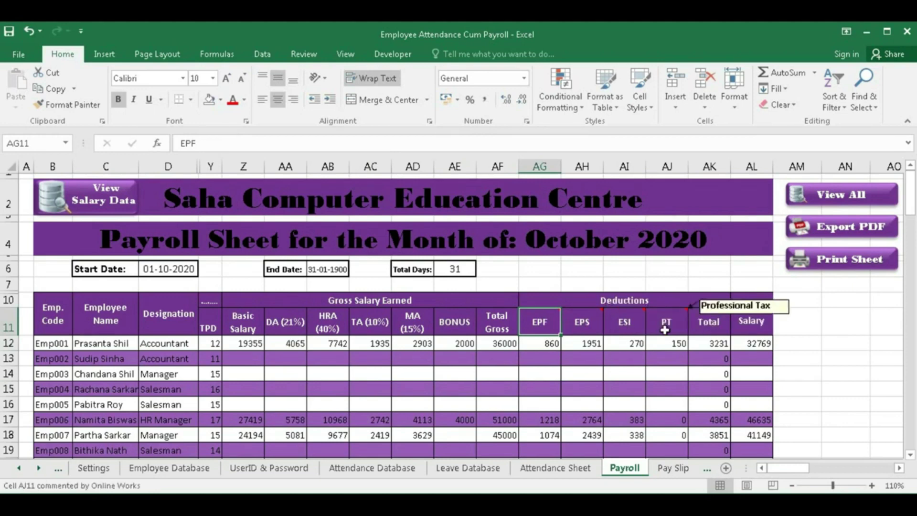
pyautogui.click(93, 467)
pyautogui.moveTo(808, 478); pyautogui.dragTo(855, 475)
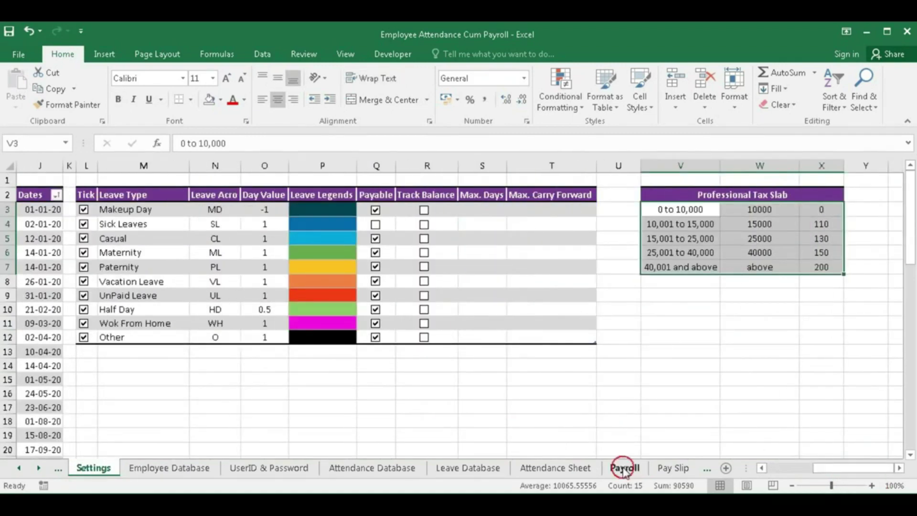
pyautogui.click(623, 468)
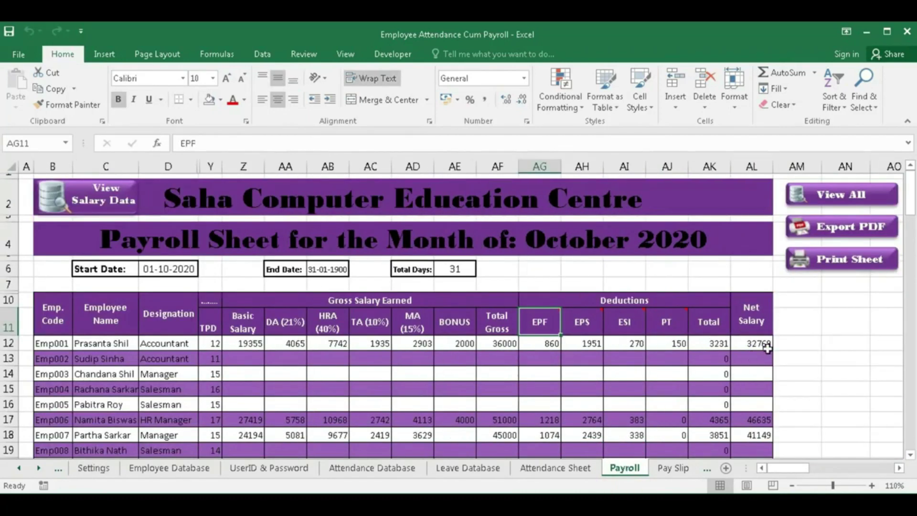
pyautogui.click(750, 346)
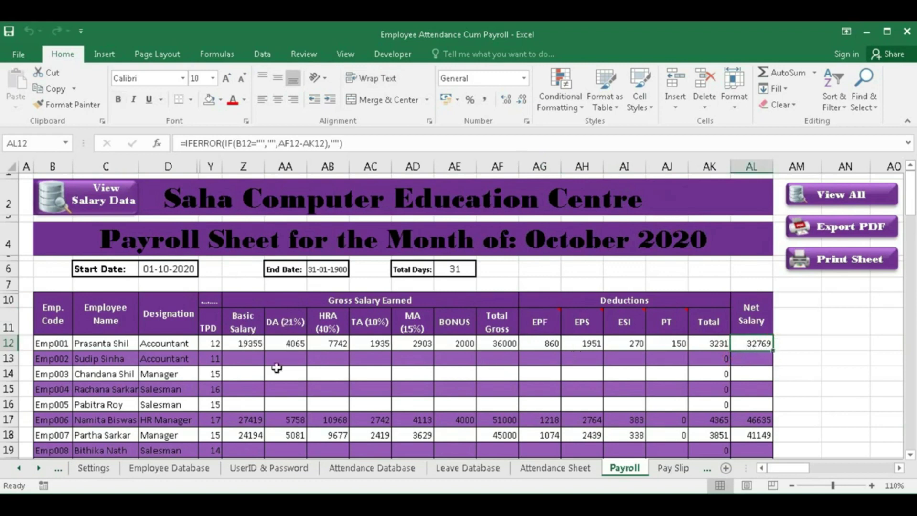
pyautogui.click(244, 355)
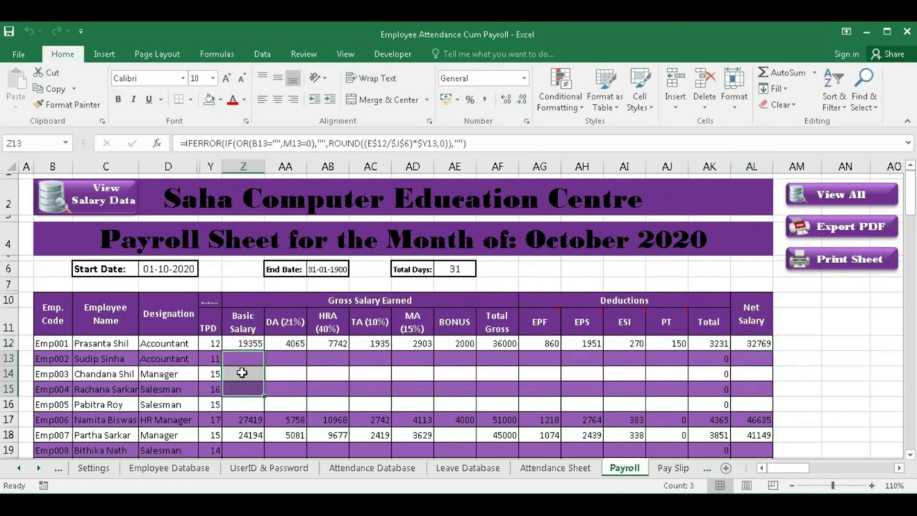
# - Select the TPD and present-day counts for Emp002 to Emp005 in the full attendance columns
pyautogui.click(215, 358)
pyautogui.moveTo(215, 359); pyautogui.dragTo(739, 402)
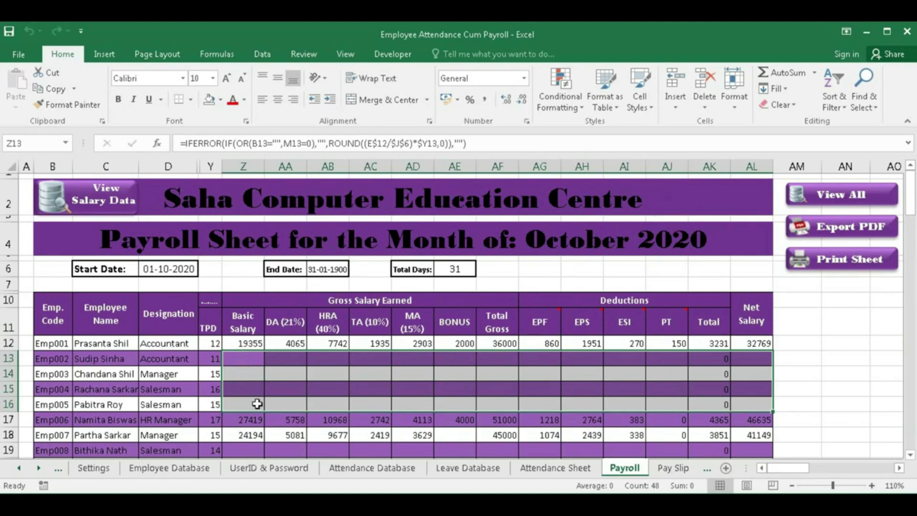
pyautogui.click(103, 200)
pyautogui.click(844, 195)
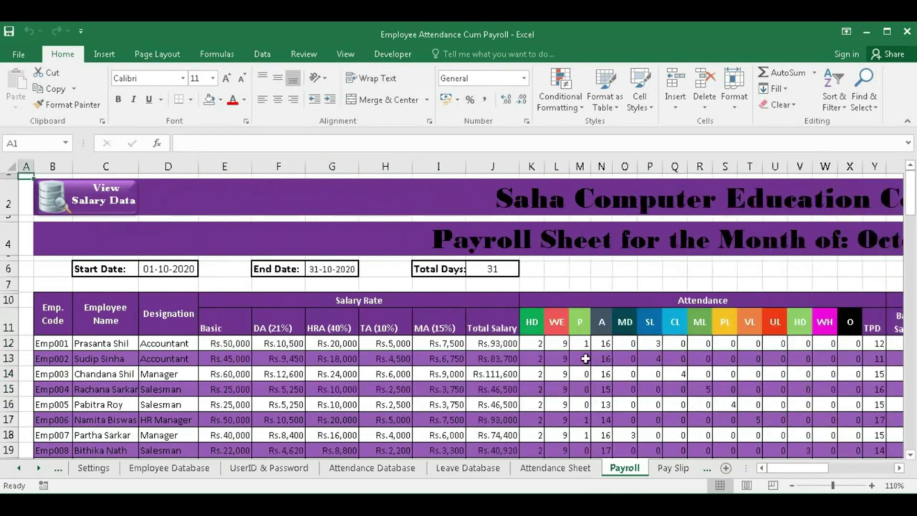
pyautogui.moveTo(585, 358); pyautogui.dragTo(585, 407)
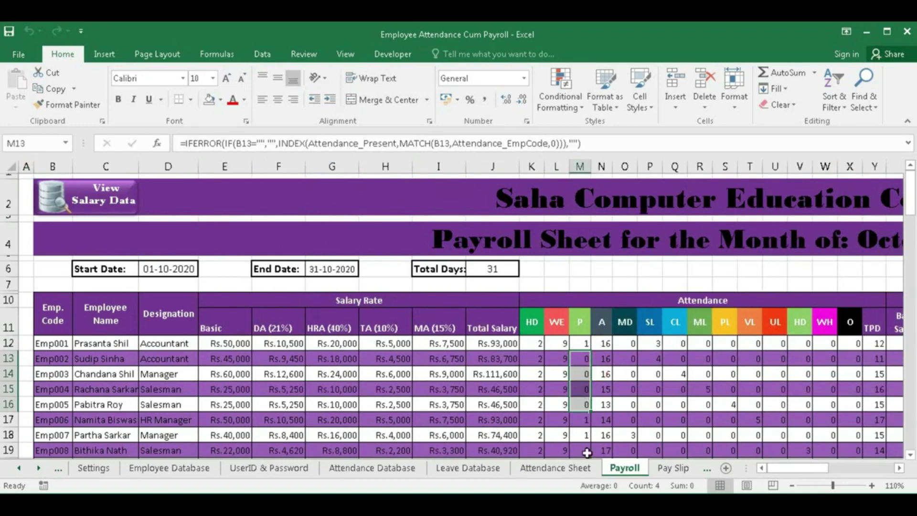
pyautogui.click(588, 450)
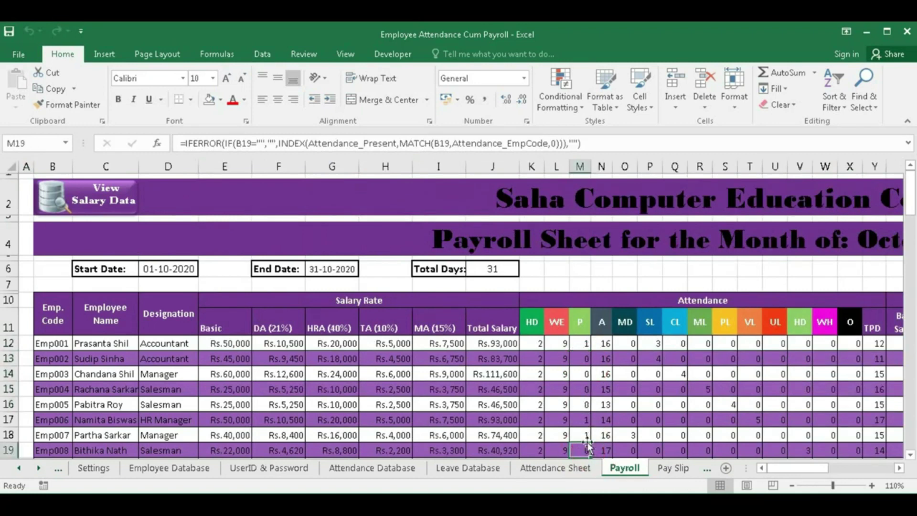
pyautogui.moveTo(585, 361); pyautogui.dragTo(53, 403)
pyautogui.scroll(-1, 573, 396)
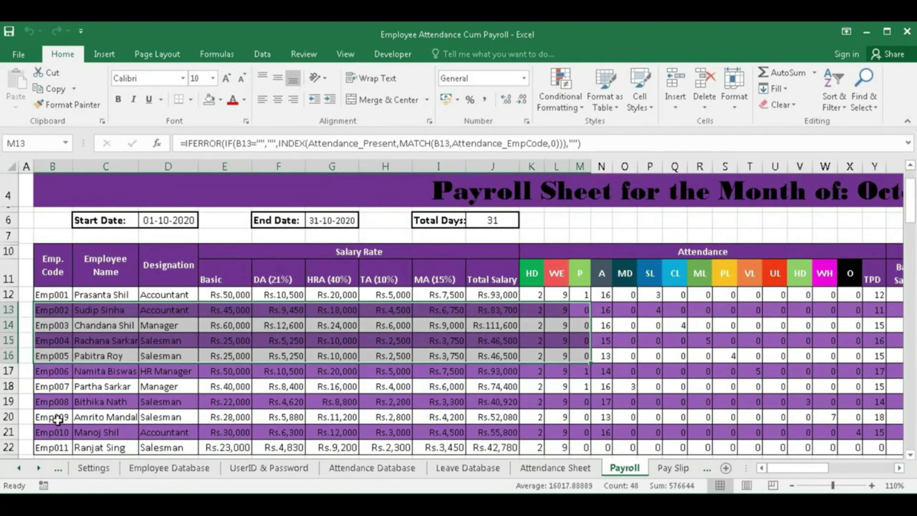
pyautogui.scroll(1, 291, 415)
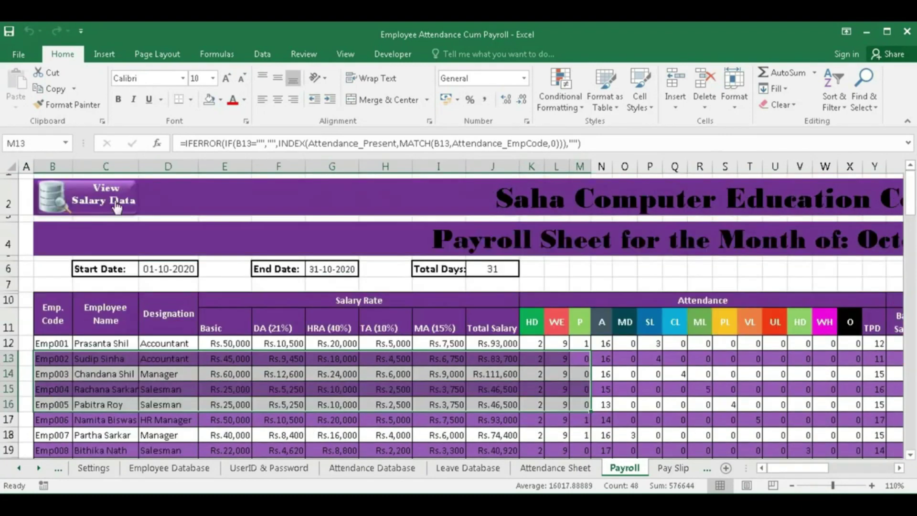
# - Return to the salary view, check Emp003's DA cell, and launch the Export PDF macro
pyautogui.click(116, 207)
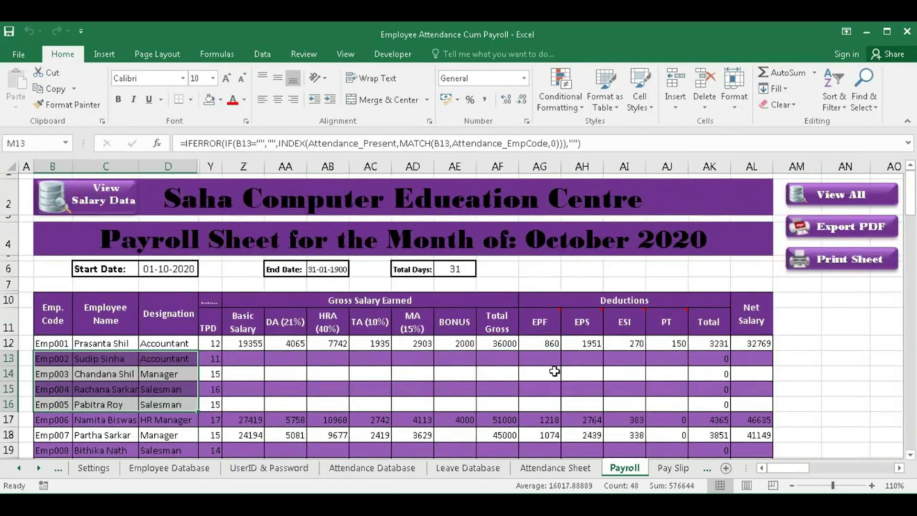
pyautogui.scroll(-2, 338, 385)
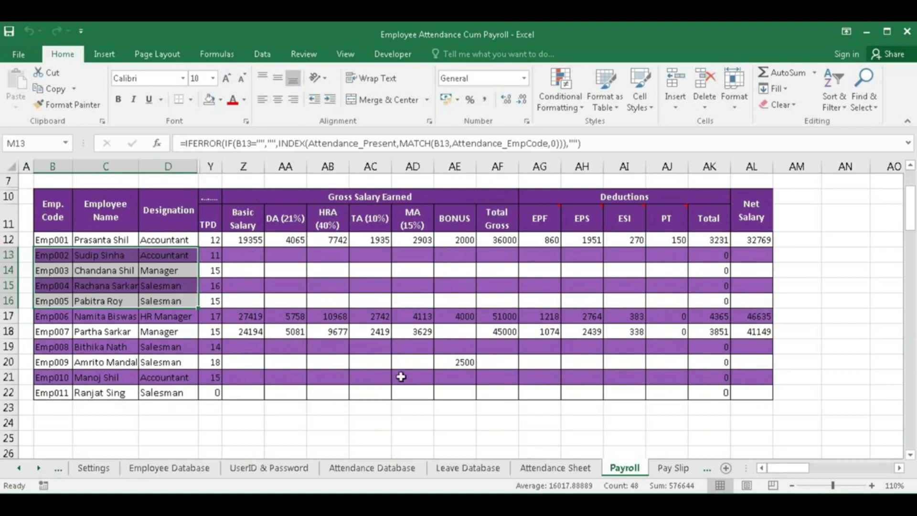
pyautogui.scroll(2, 506, 319)
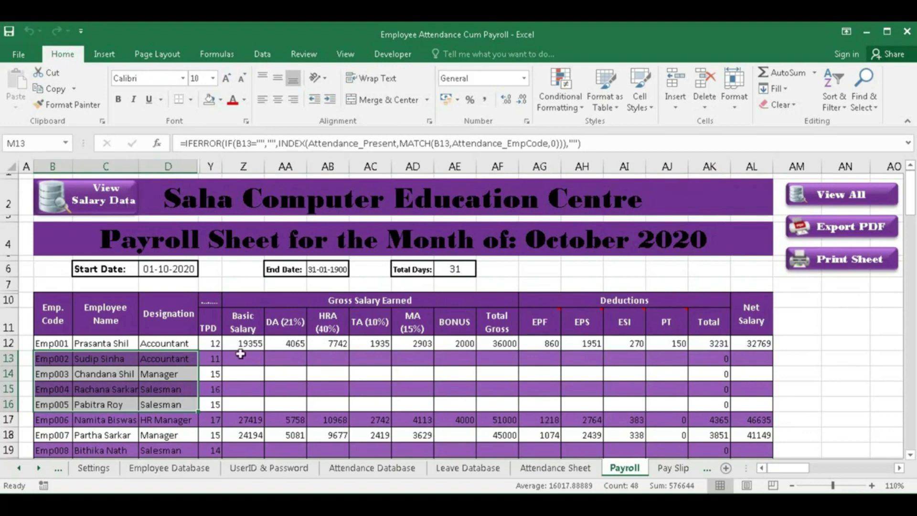
pyautogui.click(294, 375)
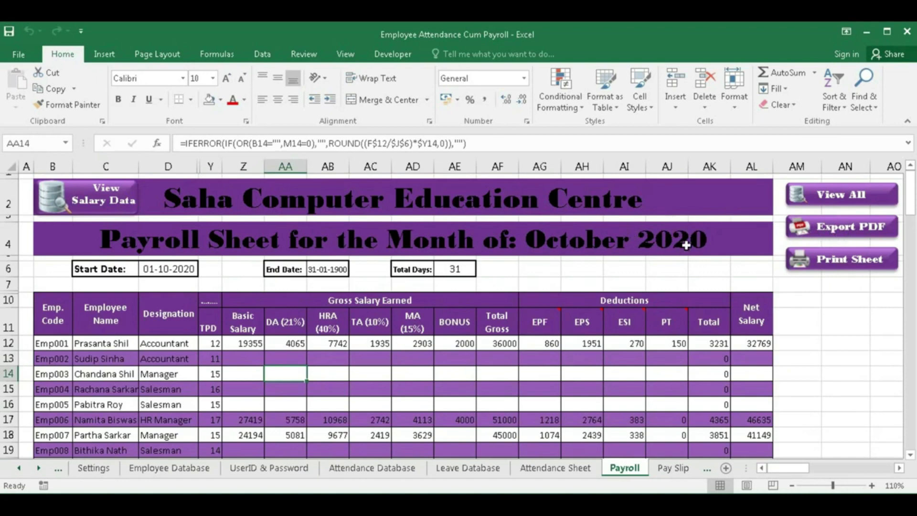
pyautogui.click(837, 230)
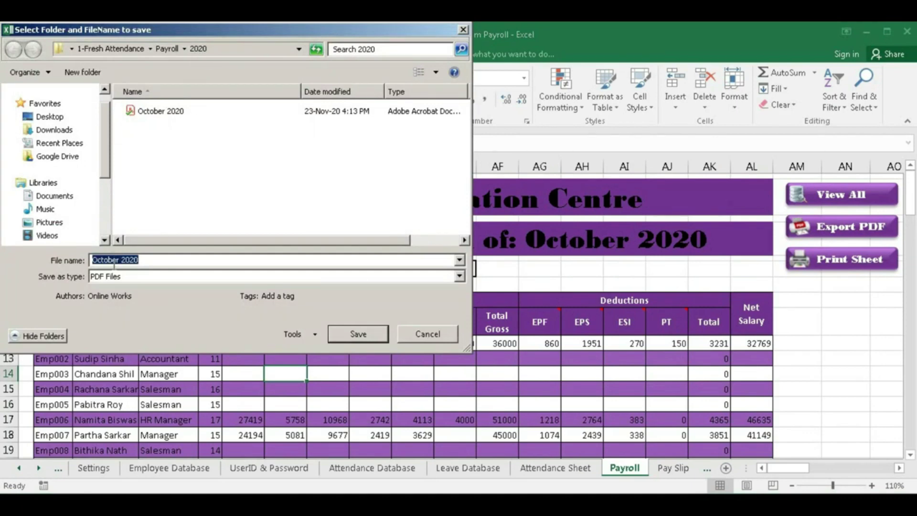
# - Save the payroll PDF as 'October 2020' and acknowledge the creation message
pyautogui.click(378, 340)
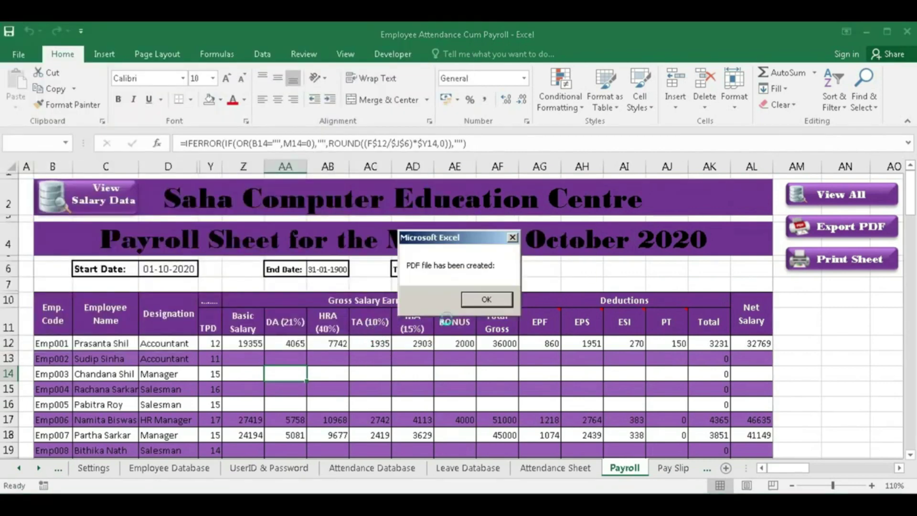
pyautogui.click(487, 304)
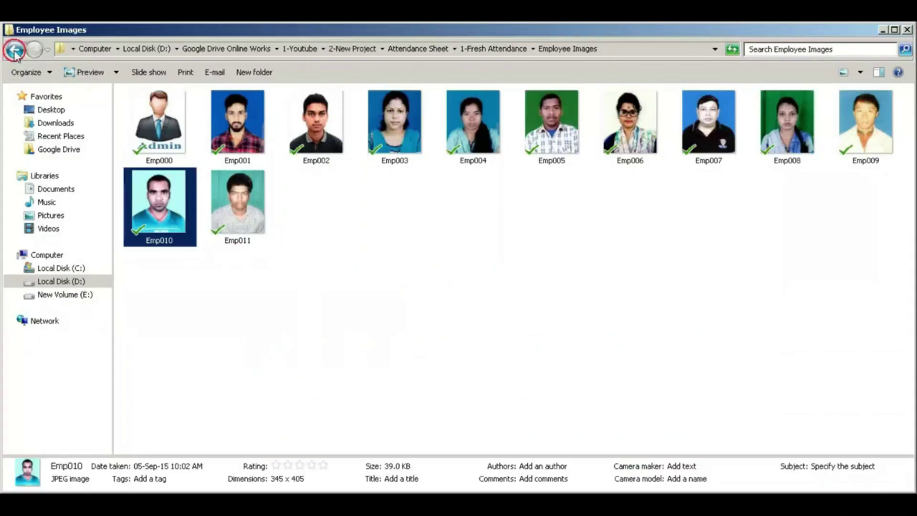
# - Go up to the parent folder, open Payroll then 2020, and select the October 2020 PDF
pyautogui.press('BackSpace')
pyautogui.doubleClick(151, 158)
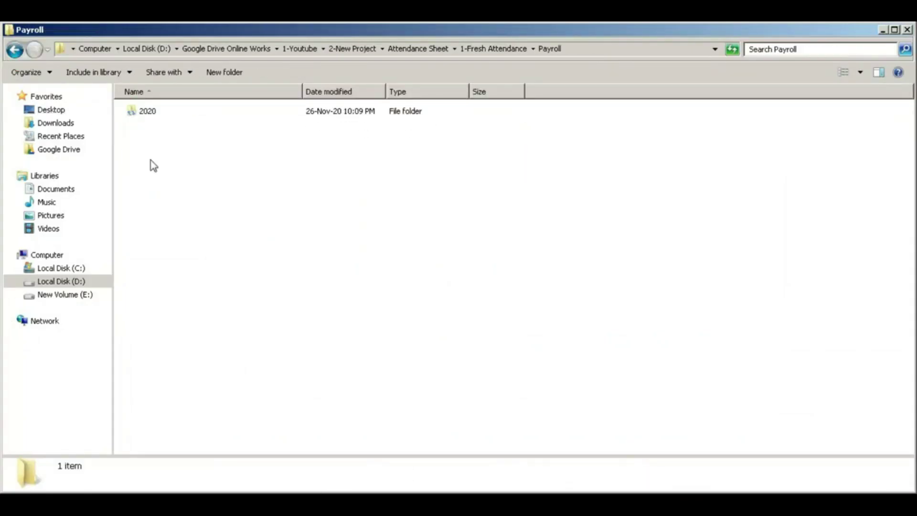
pyautogui.doubleClick(148, 113)
pyautogui.click(148, 114)
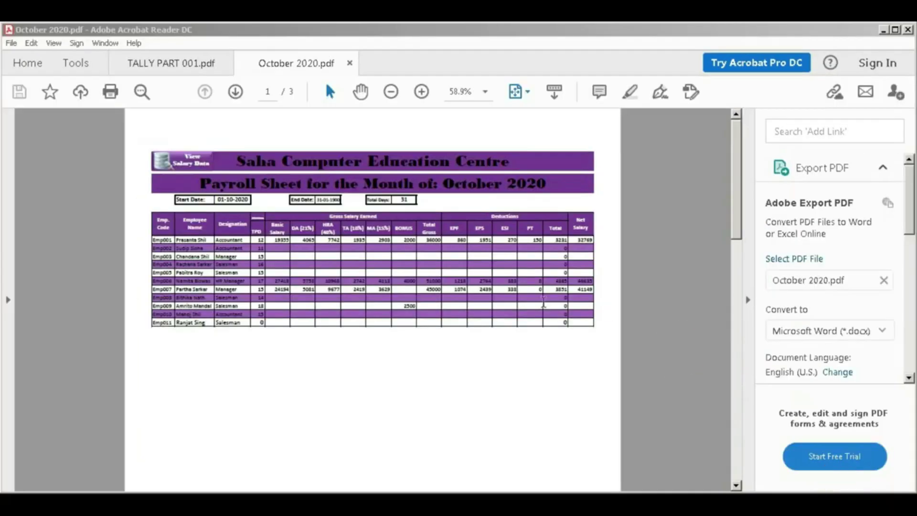
# - Scroll through the October 2020 payroll table in Acrobat Reader and back to the top
pyautogui.click(404, 348)
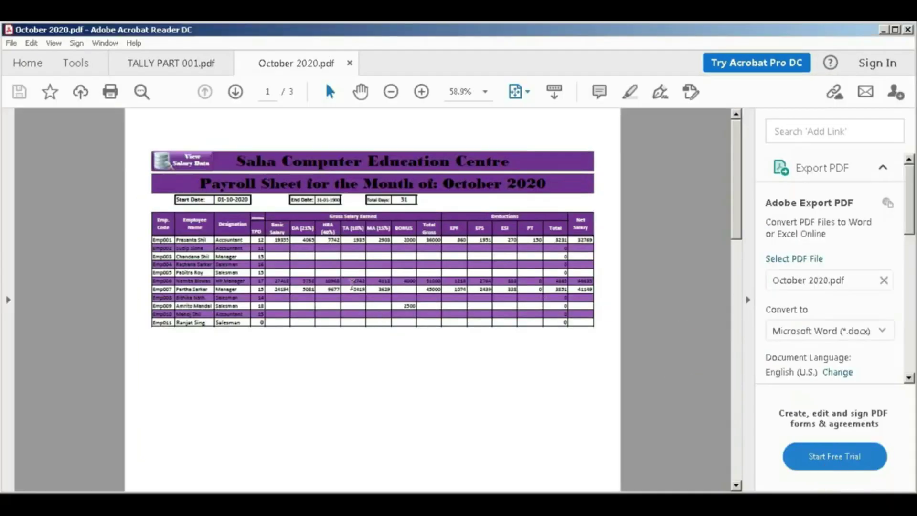
pyautogui.scroll(-10, 352, 286)
pyautogui.scroll(10, 352, 289)
# - Print the payroll sheet, then load Emp001's slip by editing the employee code in C8 on Pay Slip
pyautogui.hotkey('alt', 'Tab')
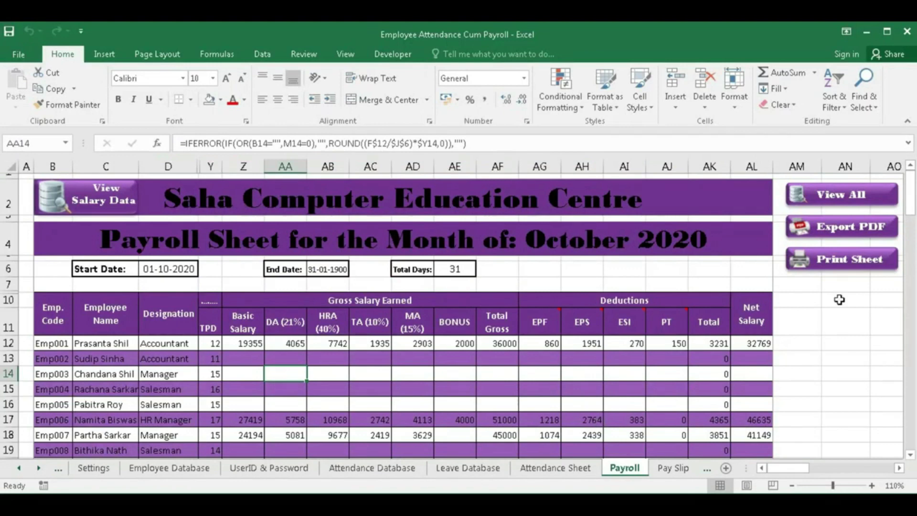
pyautogui.click(846, 263)
pyautogui.click(681, 470)
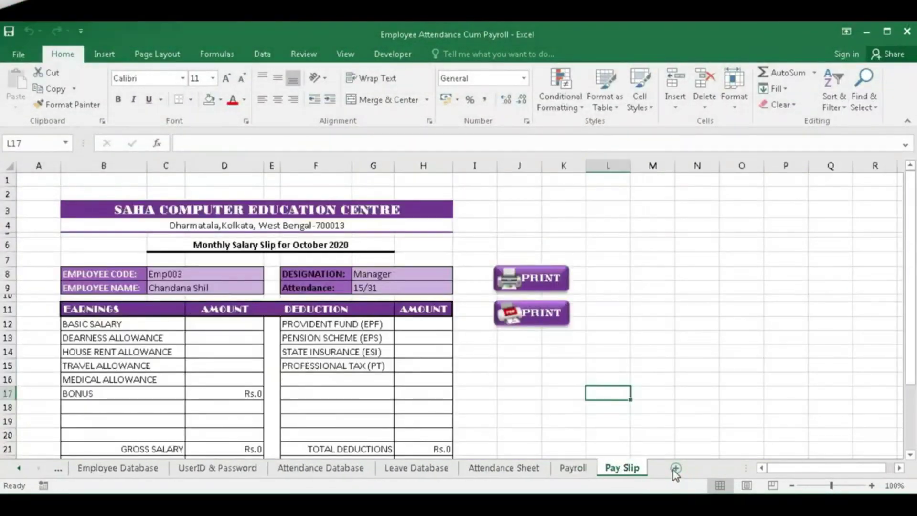
pyautogui.click(221, 275)
pyautogui.press('F2')
pyautogui.press('BackSpace')
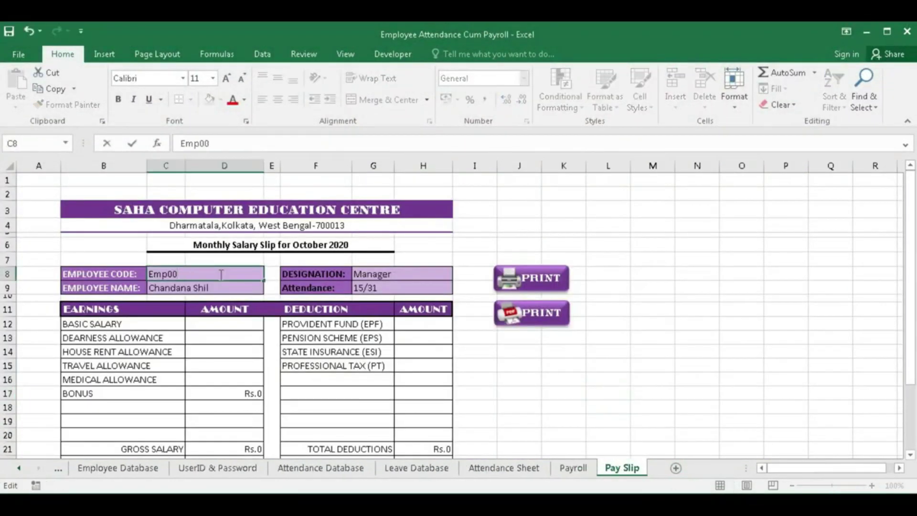
pyautogui.press('Return')
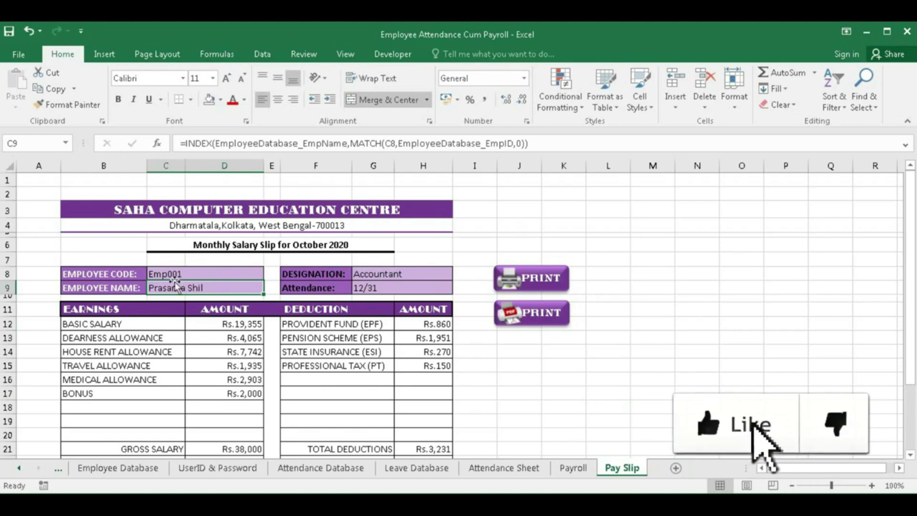
# - Check the gross salary, total deductions and net salary formulas on Emp001's slip
pyautogui.scroll(-1, 225, 327)
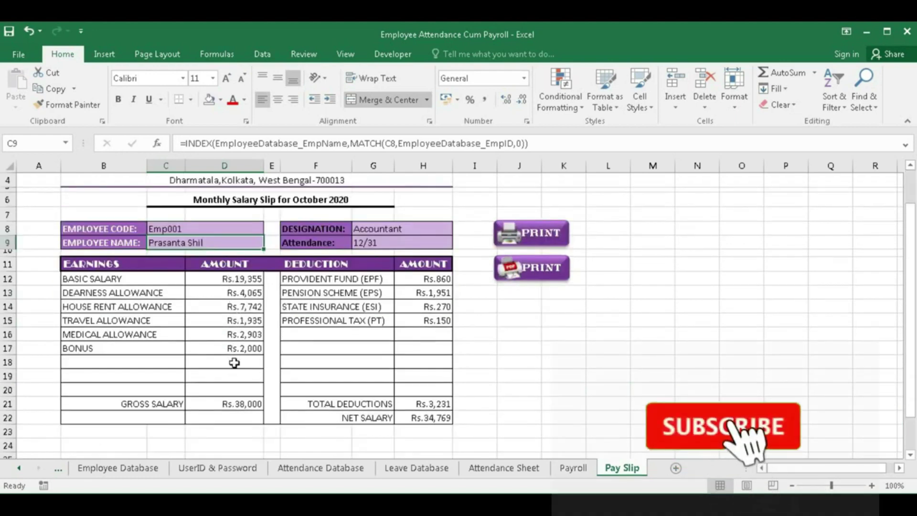
pyautogui.click(224, 403)
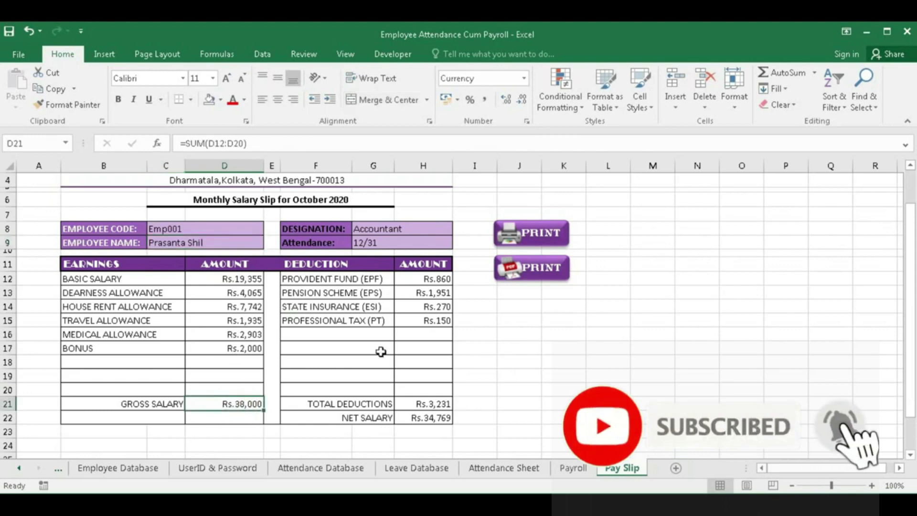
pyautogui.click(424, 401)
pyautogui.click(422, 418)
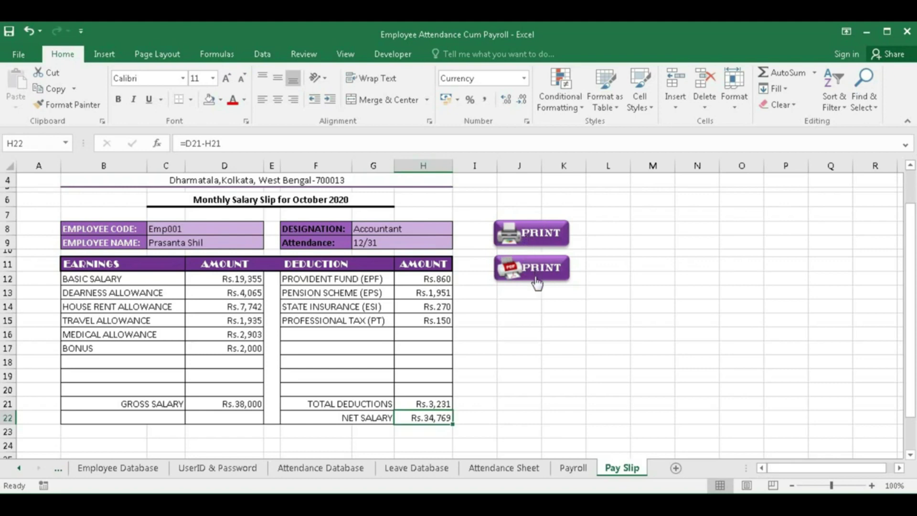
# - Save Emp001's pay slip as a PDF in Pay Slip\Emp001 and confirm the creation message
pyautogui.click(552, 307)
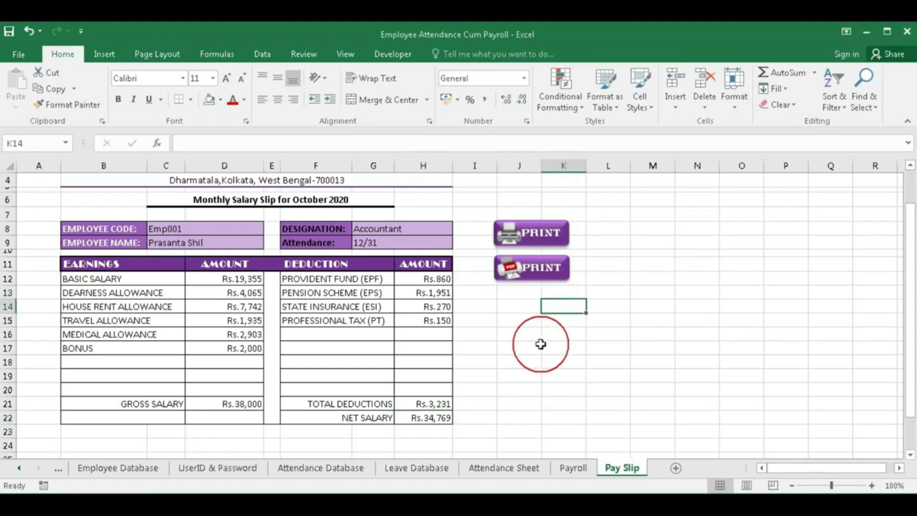
pyautogui.click(521, 271)
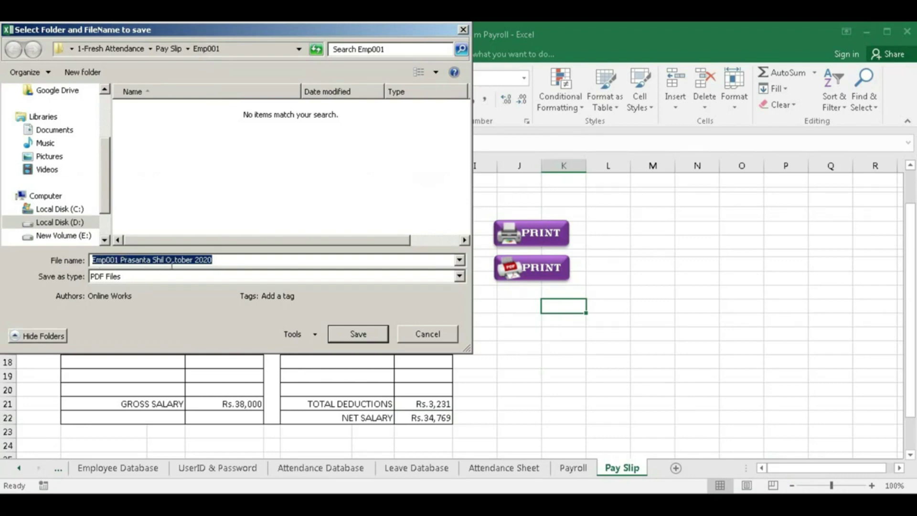
pyautogui.click(359, 334)
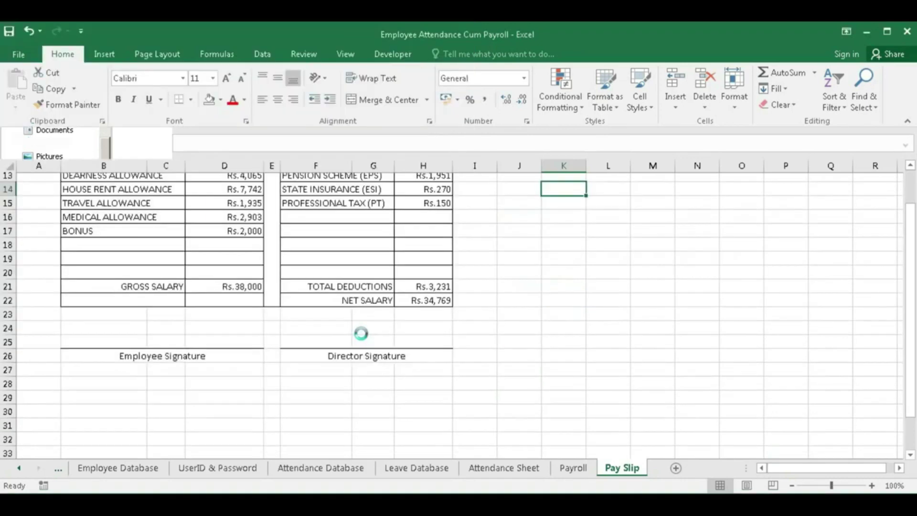
pyautogui.click(567, 312)
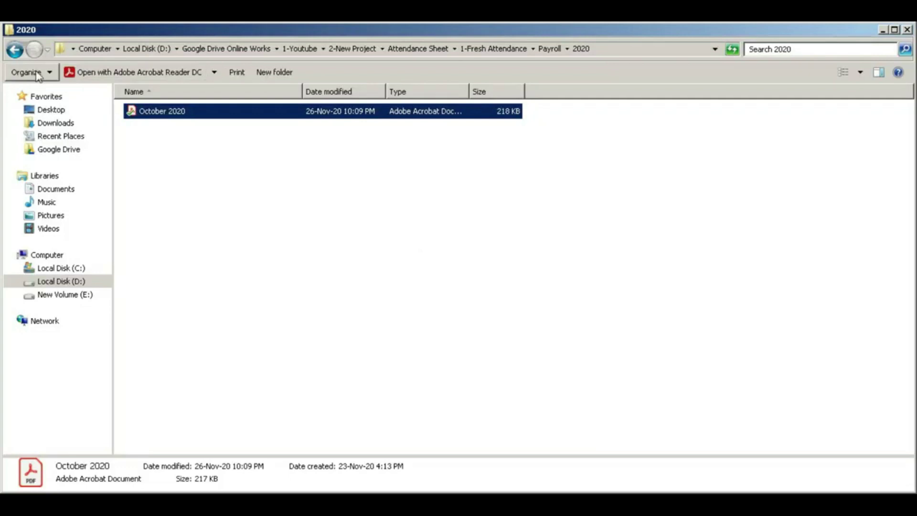
# - Browse up to Pay Slip\Emp001 and confirm the October 2020 pay slip PDF is there
pyautogui.click(16, 51)
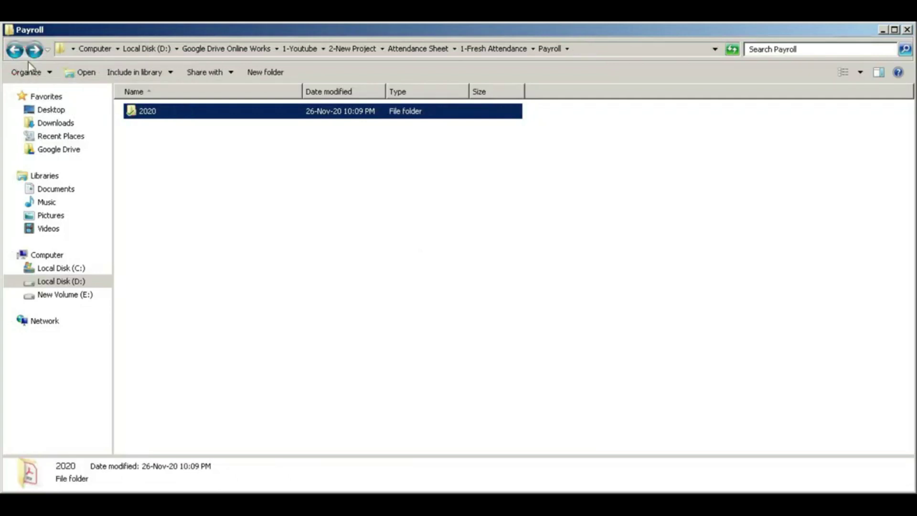
pyautogui.click(15, 51)
pyautogui.doubleClick(156, 143)
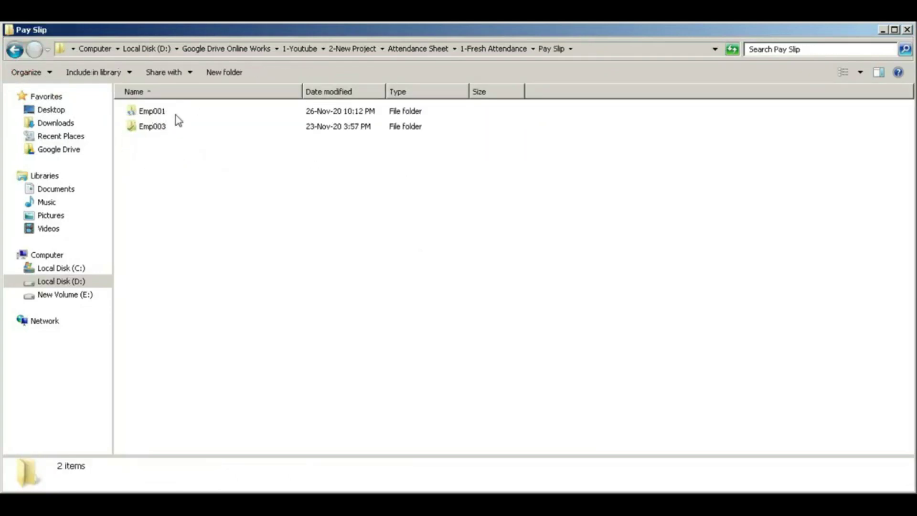
pyautogui.doubleClick(151, 111)
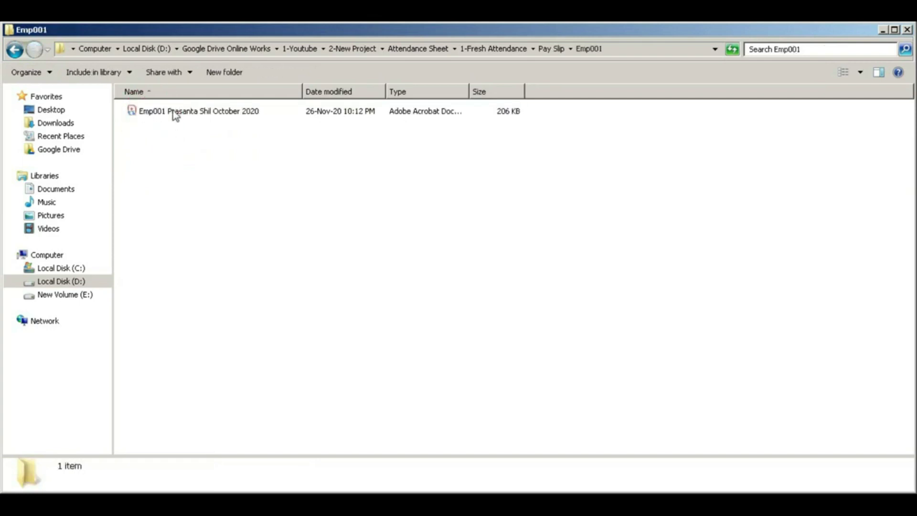
pyautogui.click(16, 51)
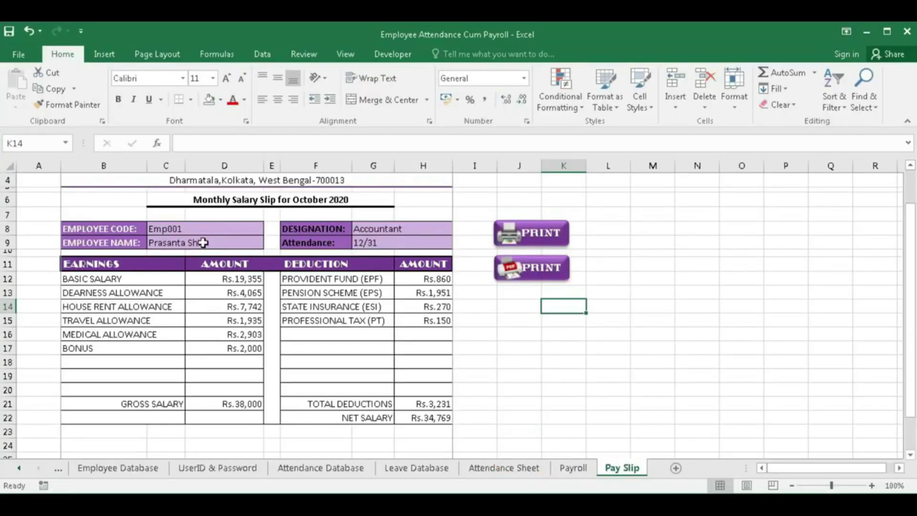
# - Change the C8 employee code through Emp005 to Emp006 to load that slip
pyautogui.scroll(1, 245, 261)
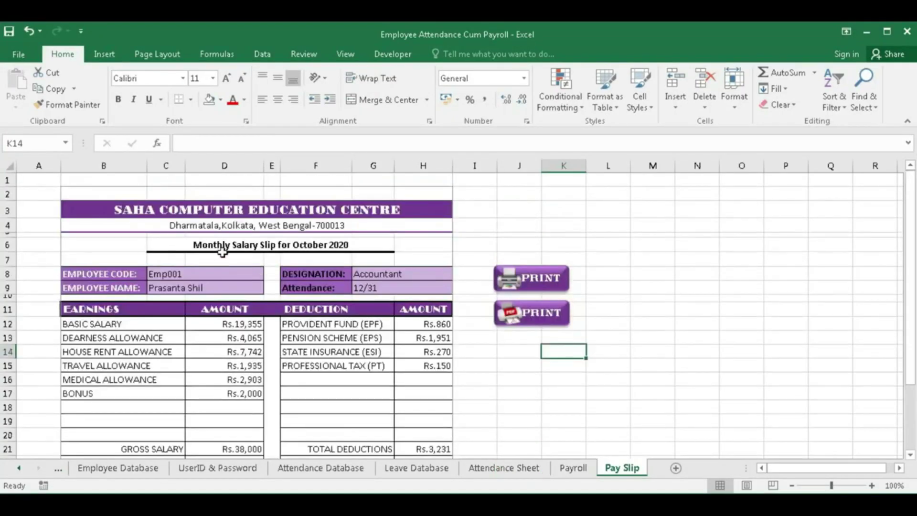
pyautogui.doubleClick(230, 274)
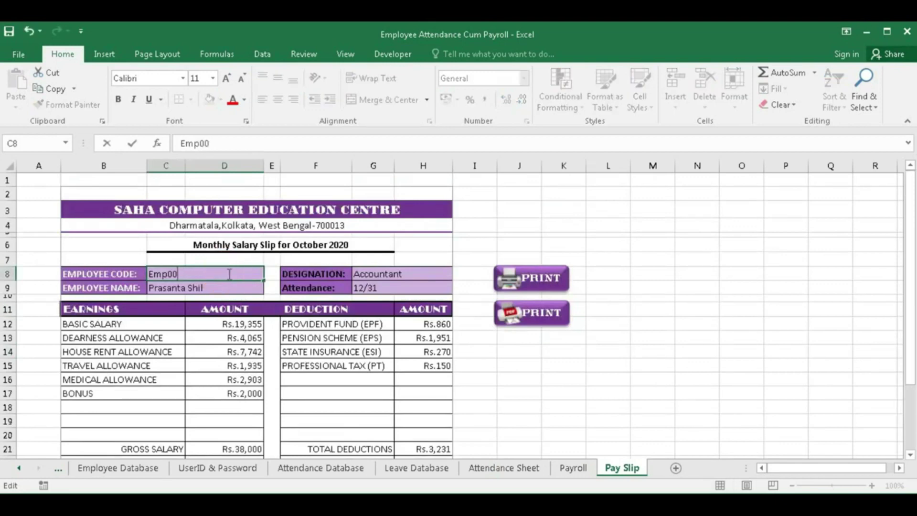
pyautogui.write('5')
pyautogui.click(201, 271)
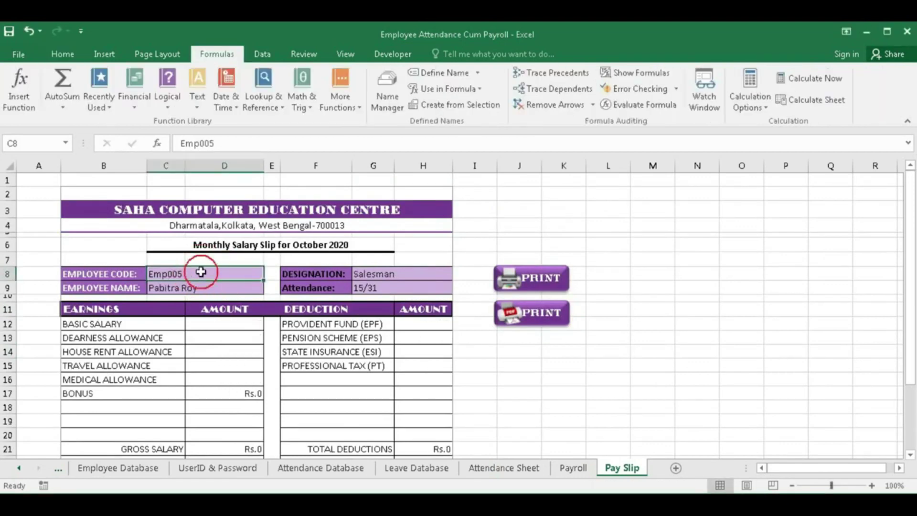
pyautogui.doubleClick(235, 273)
pyautogui.press('Return')
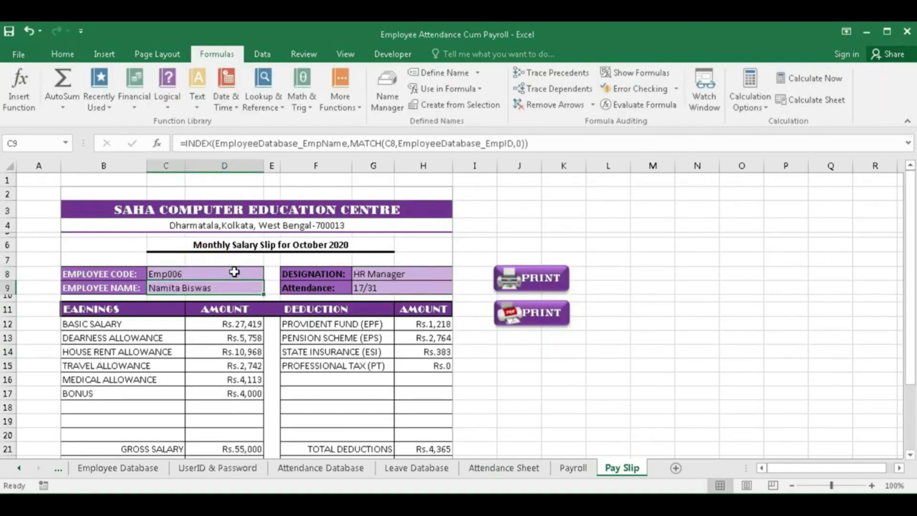
# - Export Emp006's October 2020 pay slip as a PDF into a new Emp006 folder
pyautogui.click(534, 317)
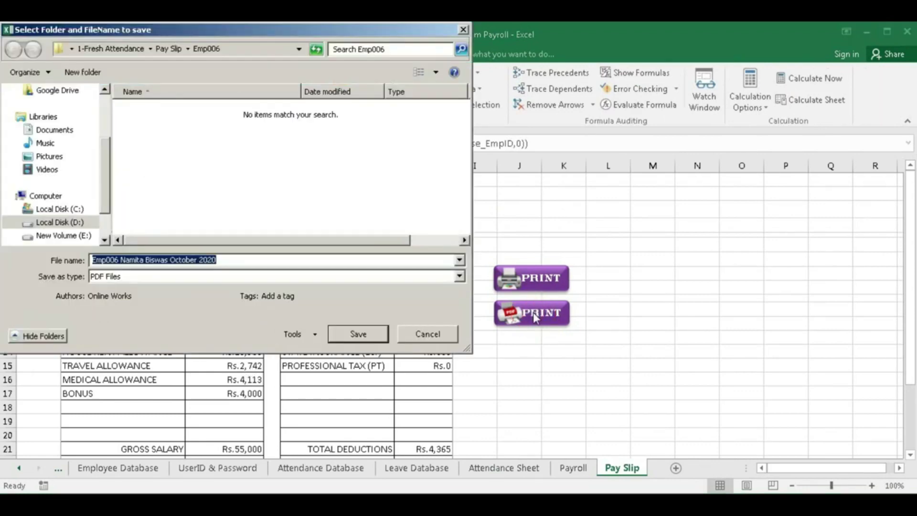
pyautogui.click(353, 334)
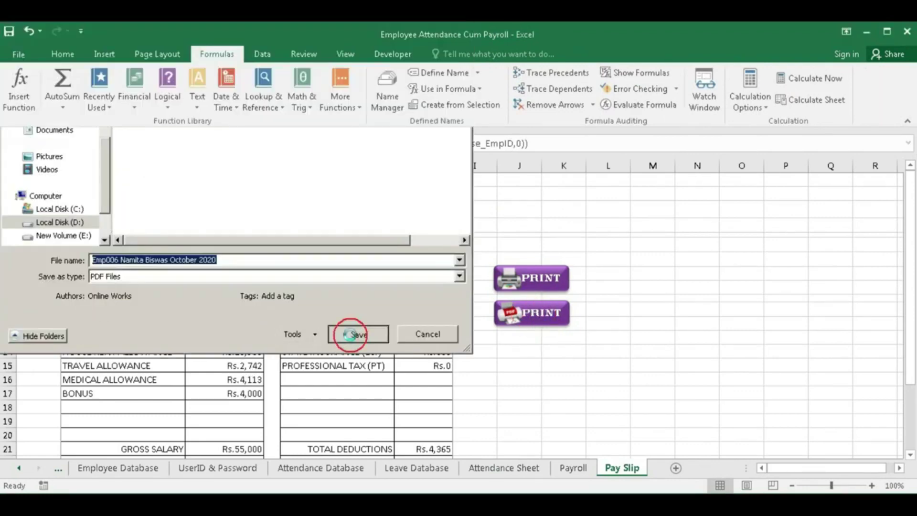
pyautogui.click(569, 312)
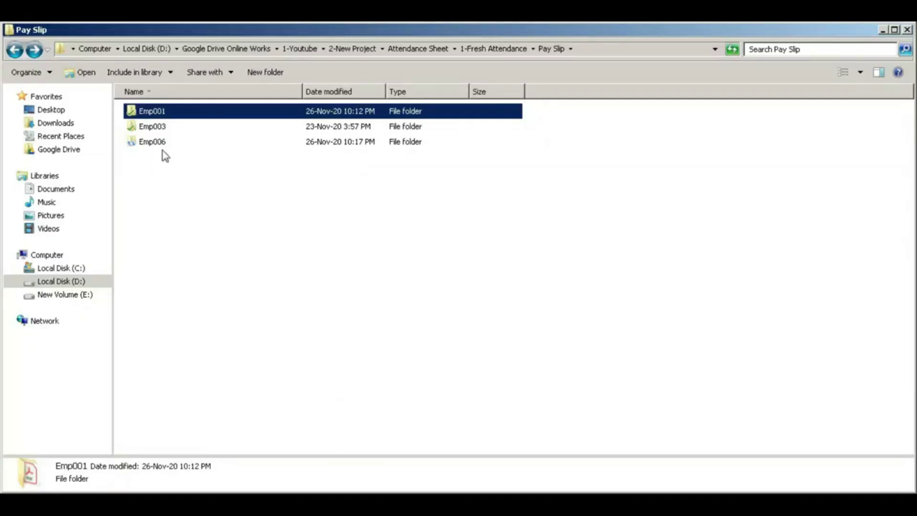
# - Revisit the Emp001 folder in Explorer, then return to the Pay Slip folder
pyautogui.doubleClick(152, 111)
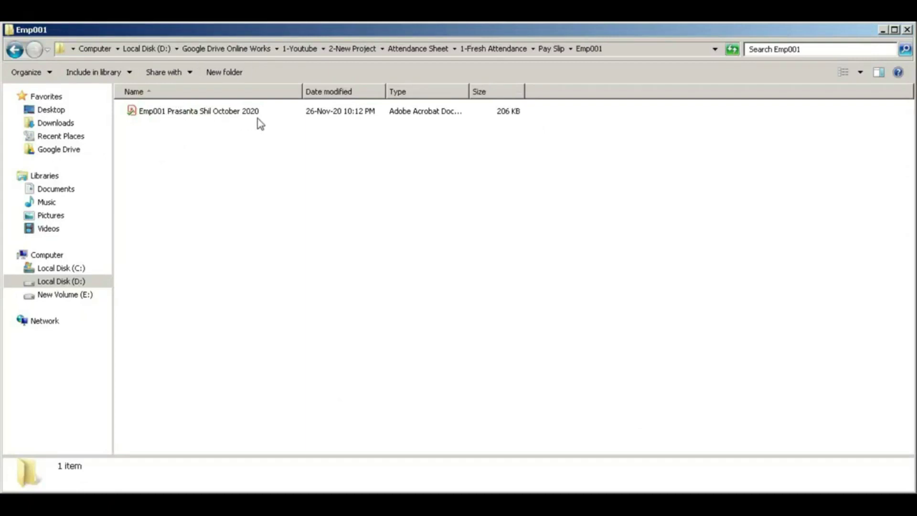
pyautogui.click(15, 50)
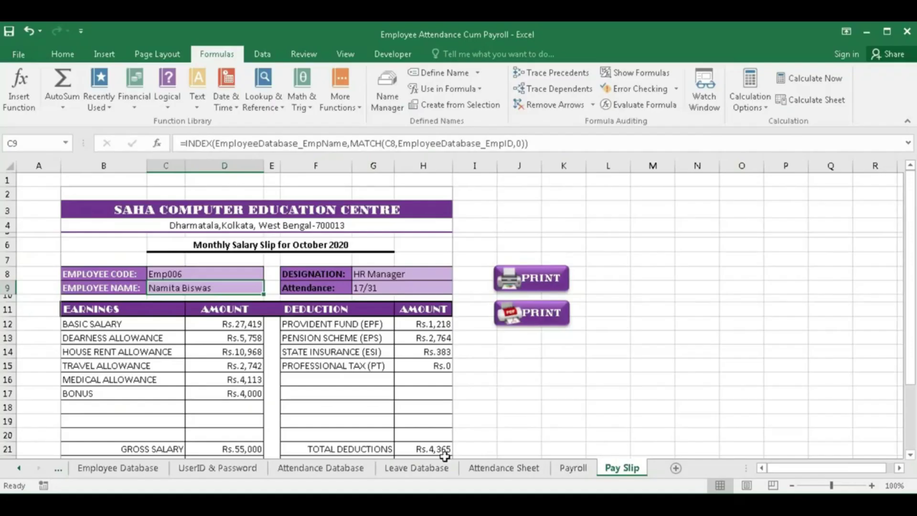
pyautogui.click(521, 471)
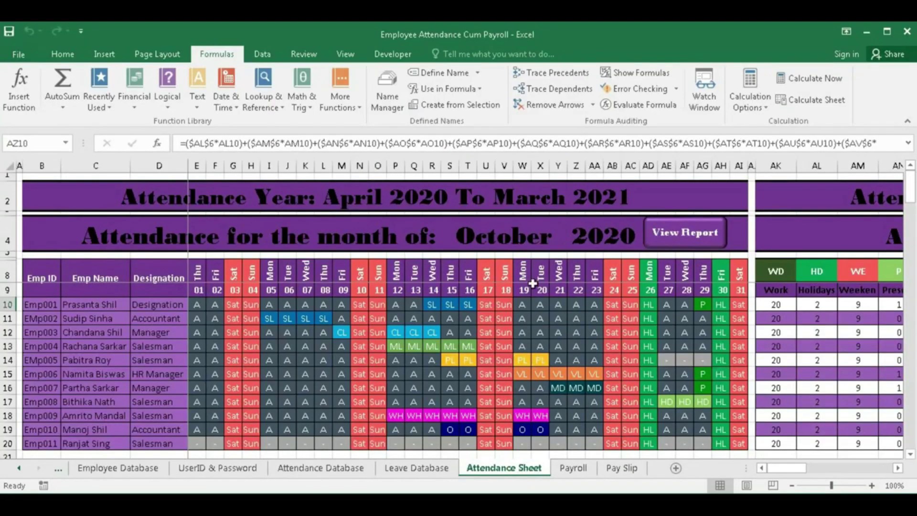
pyautogui.click(523, 238)
pyautogui.click(573, 245)
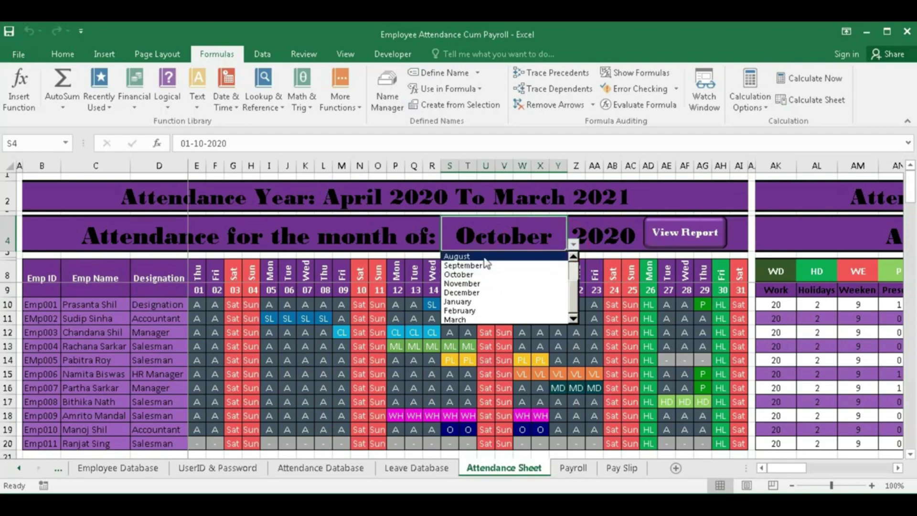
pyautogui.click(482, 263)
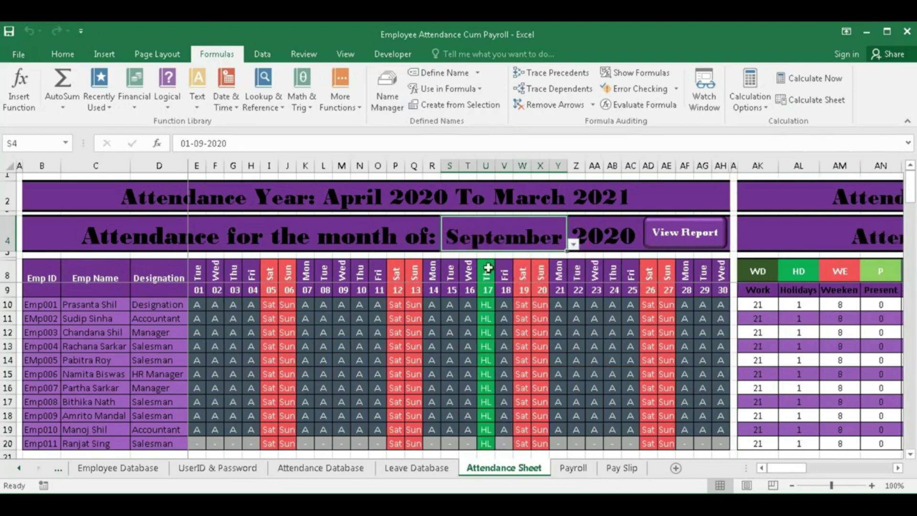
pyautogui.click(573, 468)
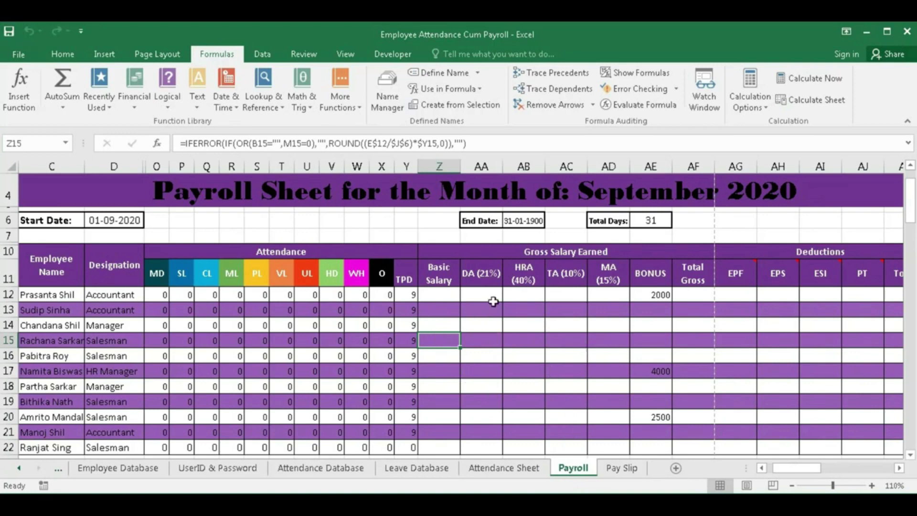
pyautogui.click(492, 469)
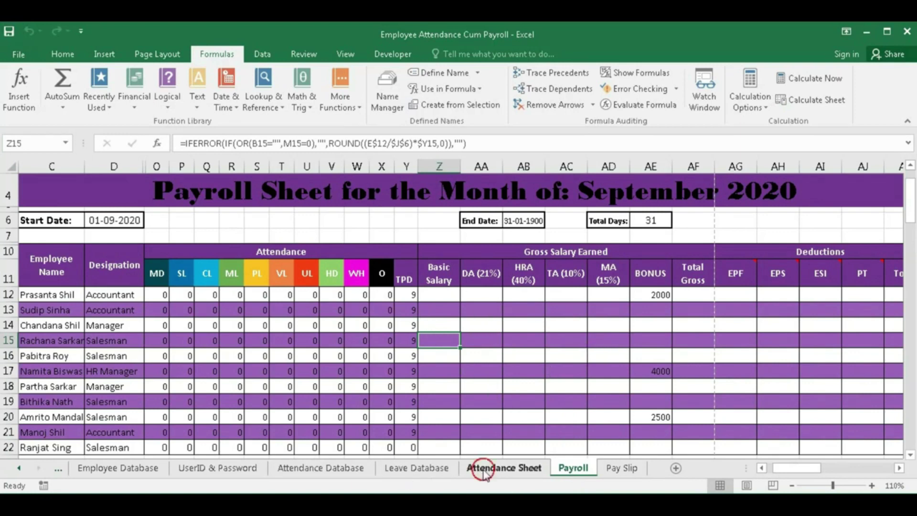
pyautogui.click(572, 246)
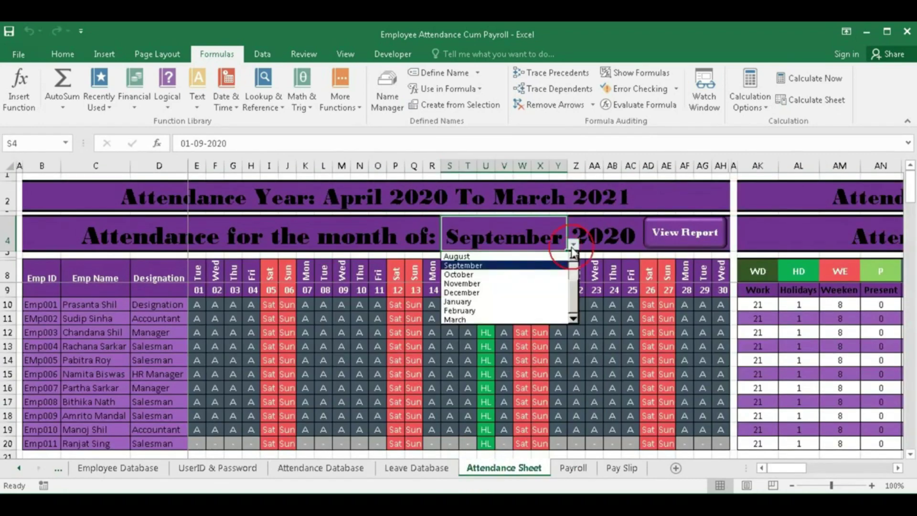
pyautogui.click(473, 276)
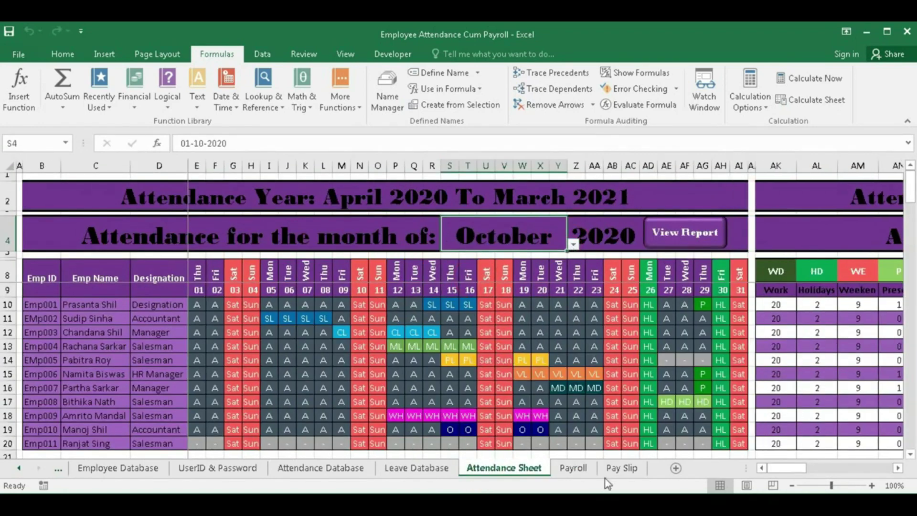
pyautogui.click(576, 469)
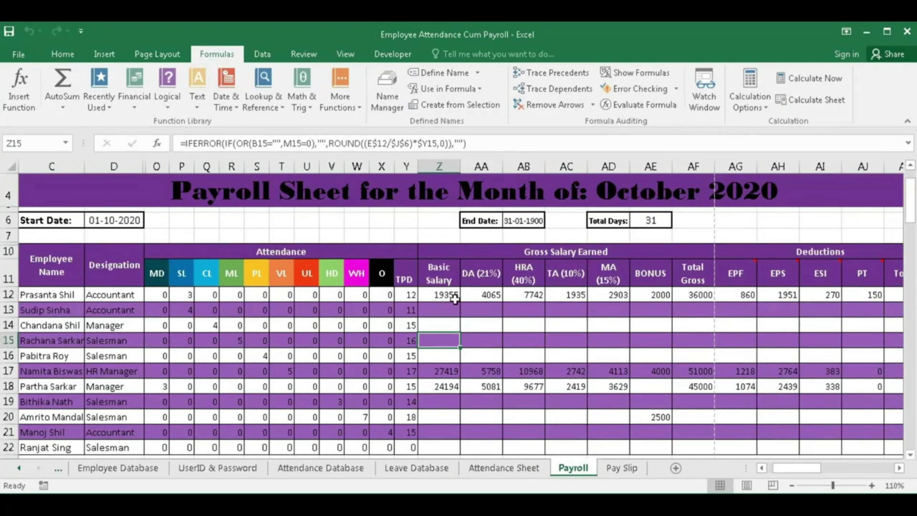
pyautogui.click(621, 468)
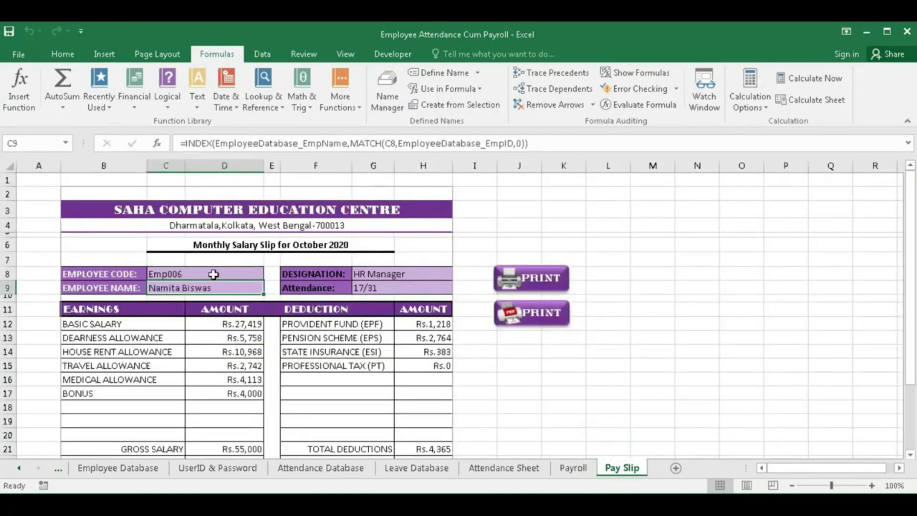
# - Switch C8 to Emp001 and save its October 2020 slip PDF under the suggested name
pyautogui.doubleClick(249, 276)
pyautogui.write('1')
pyautogui.press('Return')
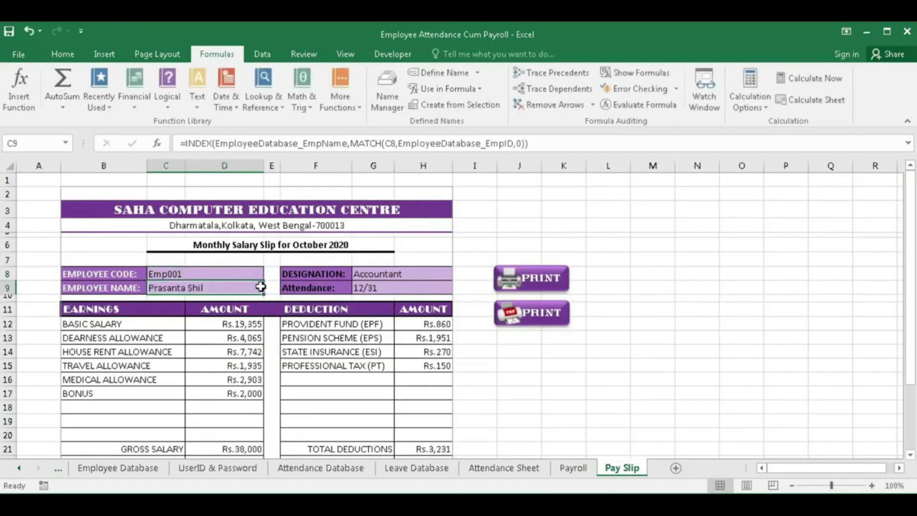
pyautogui.click(520, 315)
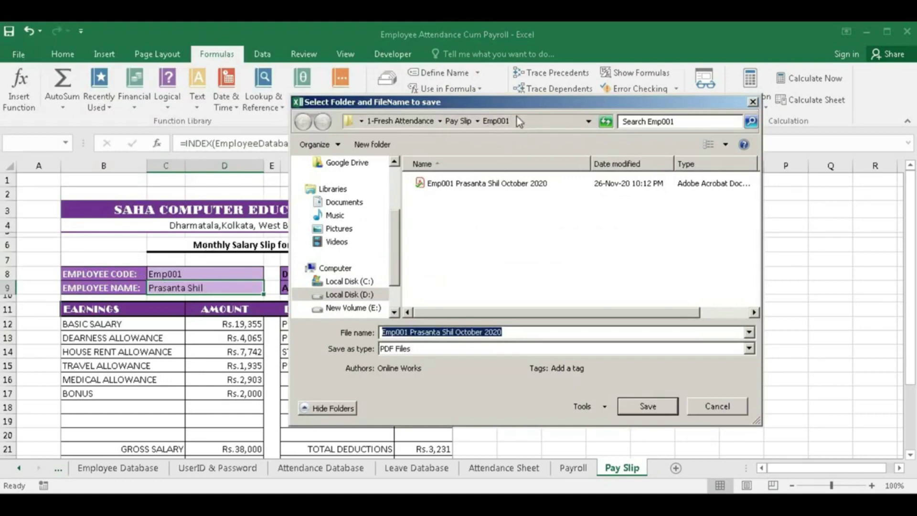
pyautogui.click(649, 407)
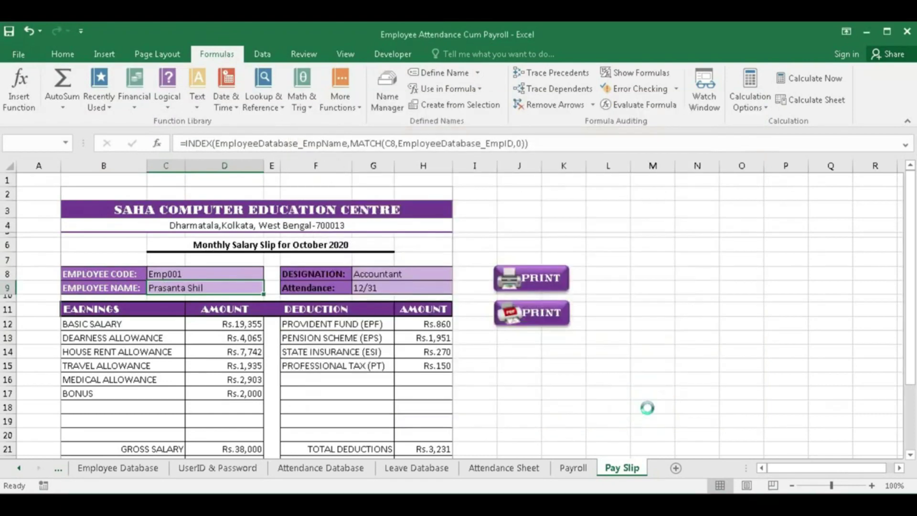
pyautogui.click(564, 312)
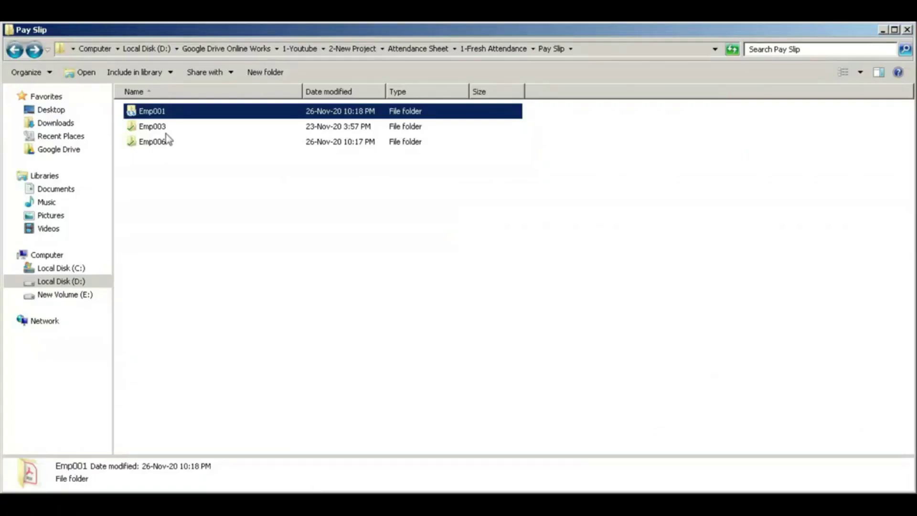
pyautogui.click(153, 125)
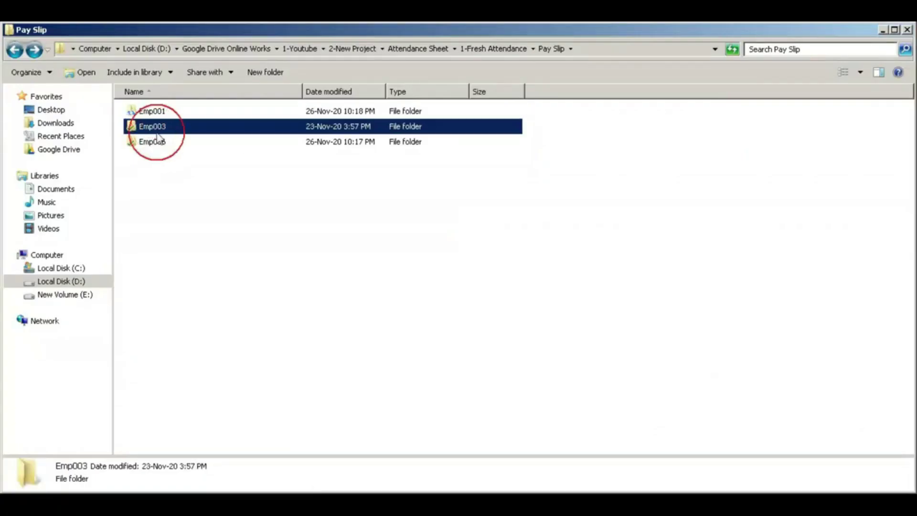
pyautogui.click(157, 141)
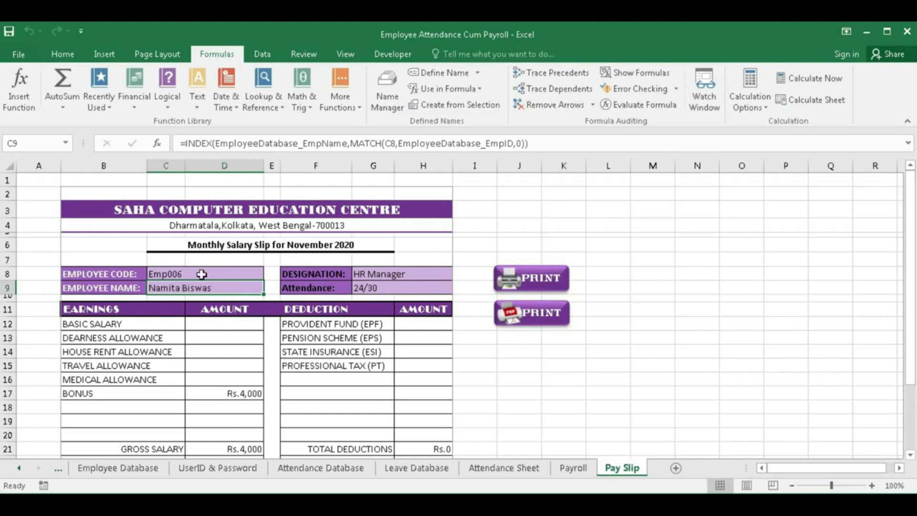
# - Show the Payroll salary view and start a PDF export, then cancel the save
pyautogui.click(592, 468)
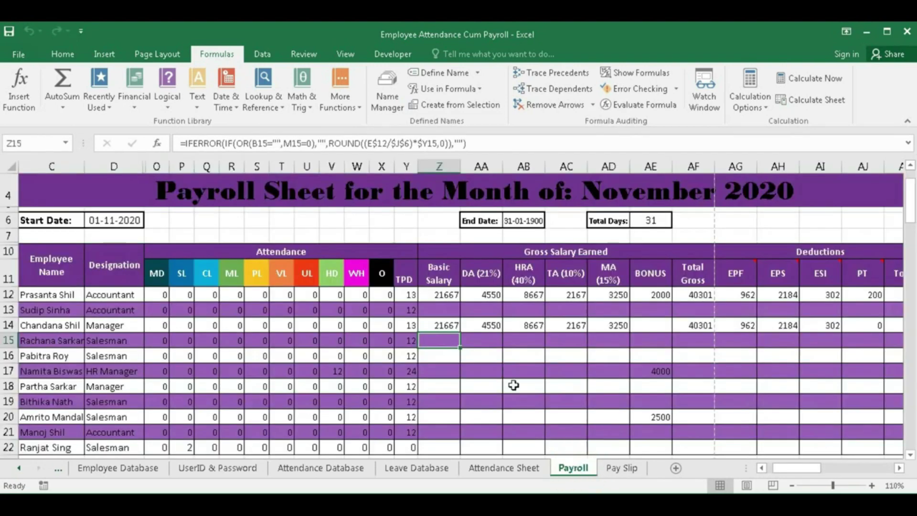
pyautogui.scroll(1, 222, 294)
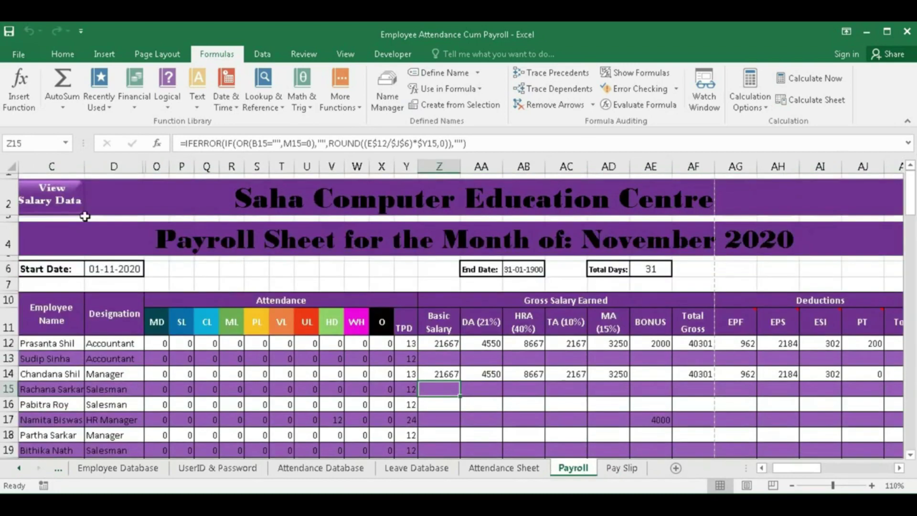
pyautogui.click(69, 209)
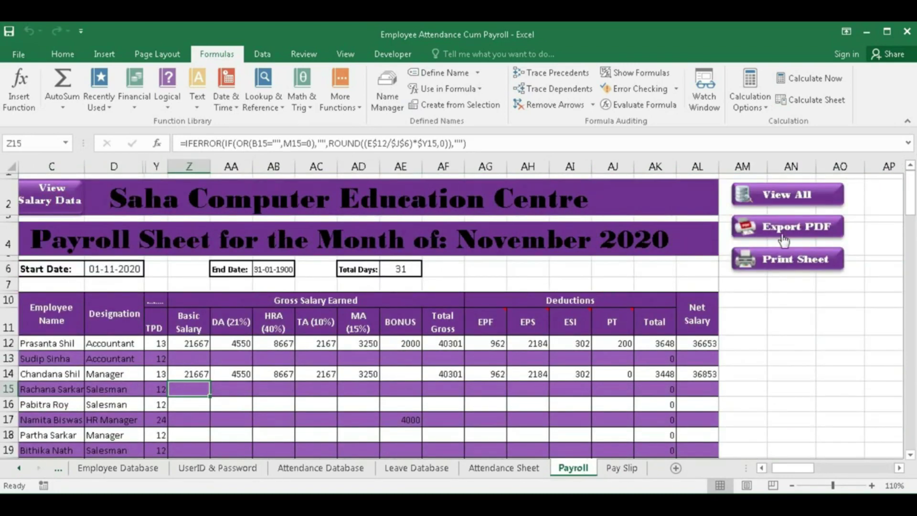
pyautogui.click(784, 230)
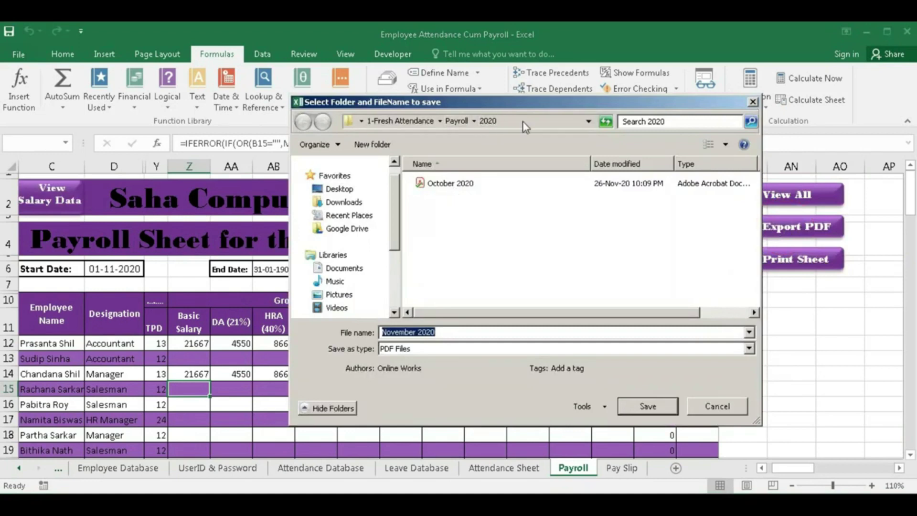
pyautogui.click(710, 407)
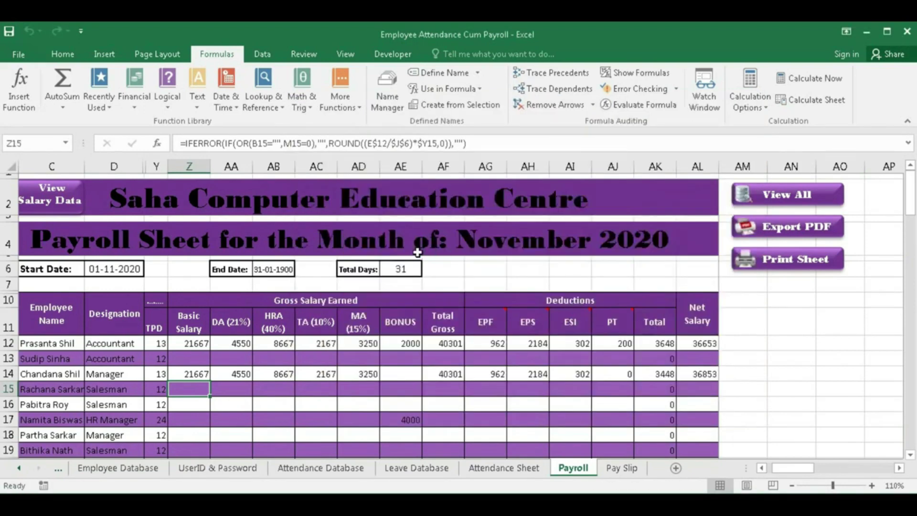
# - Set the Attendance Sheet month to November
pyautogui.click(513, 472)
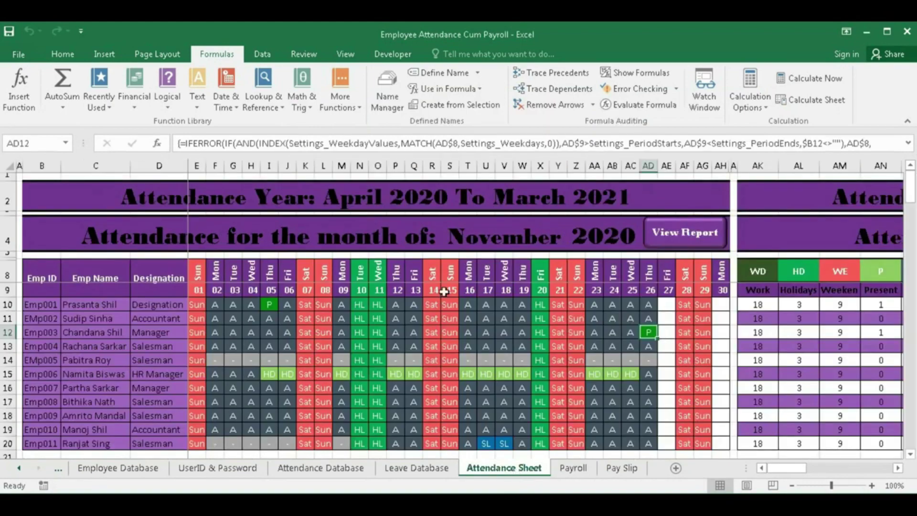
pyautogui.click(529, 234)
pyautogui.click(573, 244)
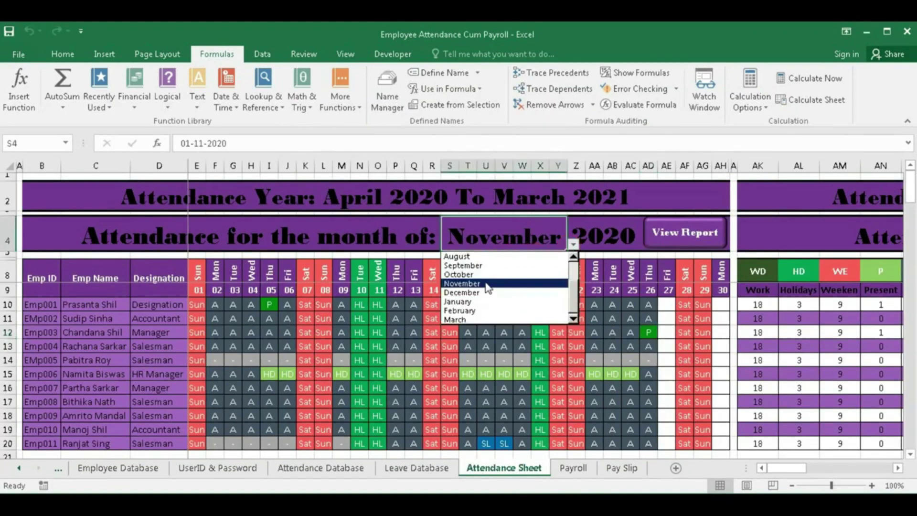
pyautogui.click(487, 287)
# - Export the November payroll salary view as a PDF named November 2020
pyautogui.click(575, 469)
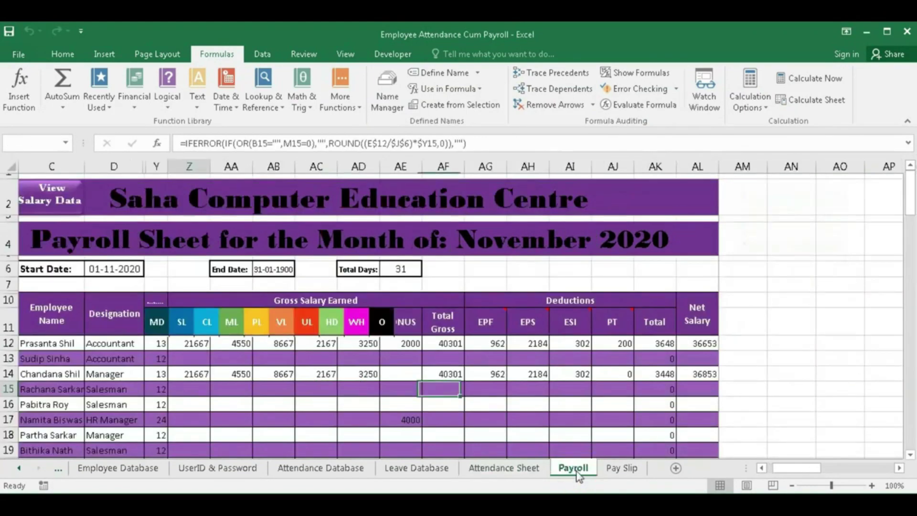
pyautogui.click(52, 200)
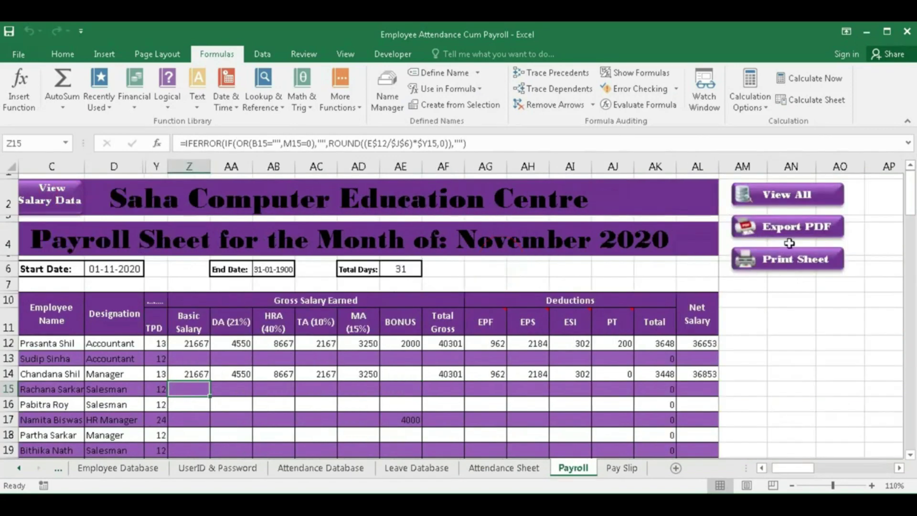
pyautogui.click(786, 229)
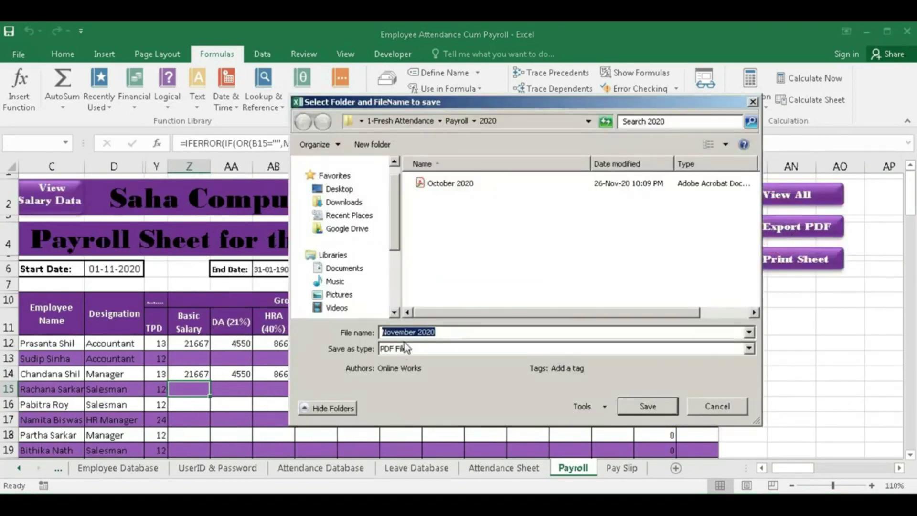
pyautogui.click(646, 404)
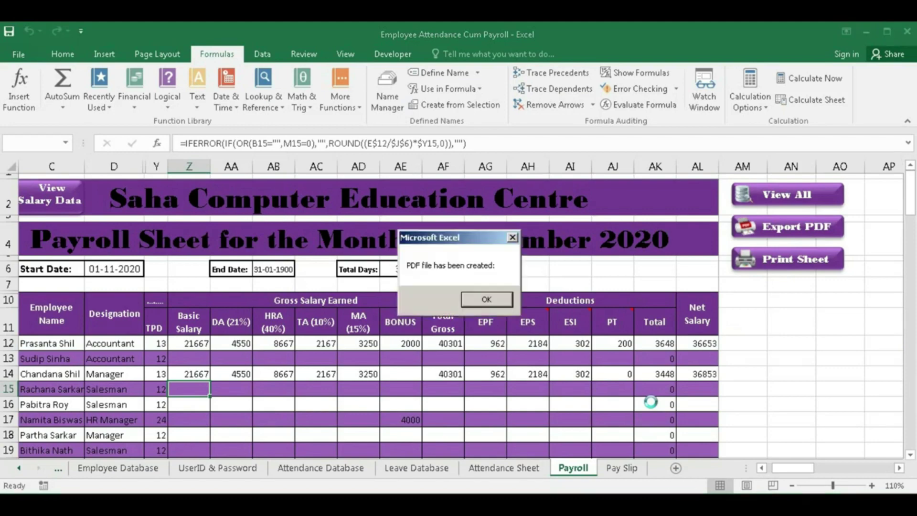
pyautogui.click(486, 299)
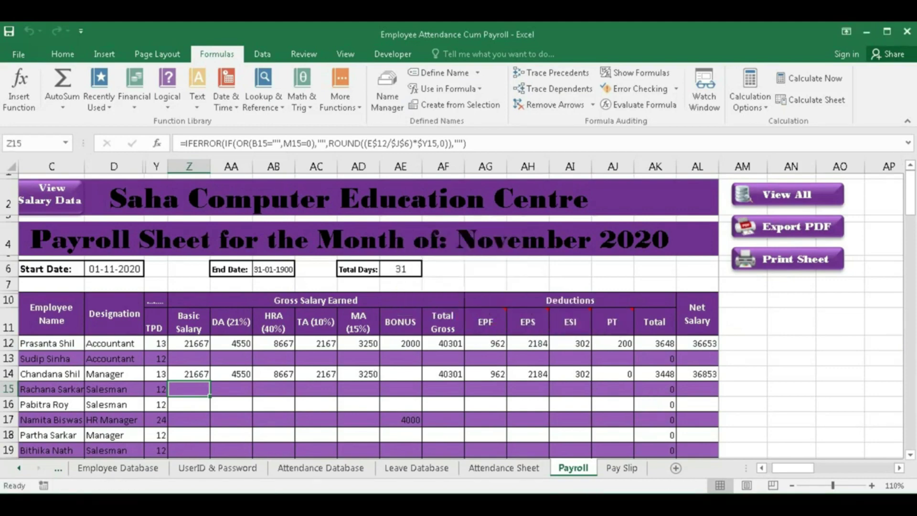
# - Choose December as the attendance month and view its attendance report
pyautogui.click(502, 469)
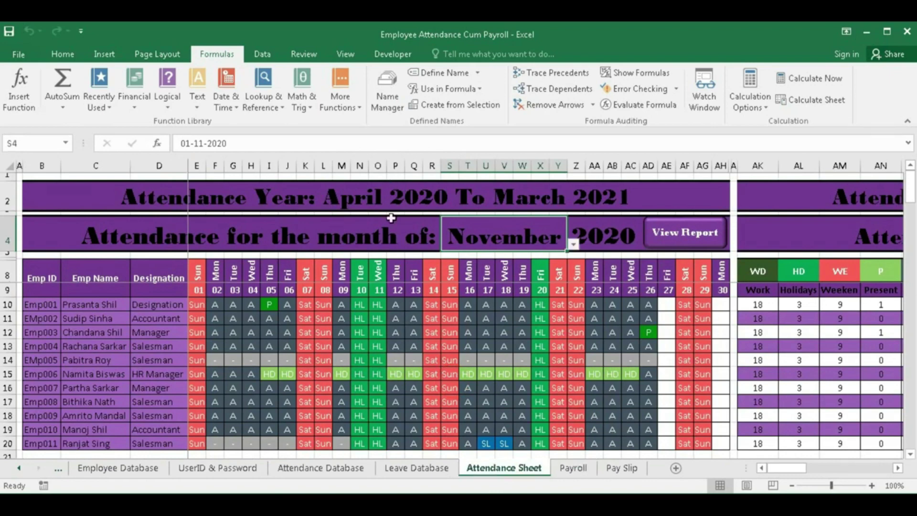
pyautogui.click(573, 244)
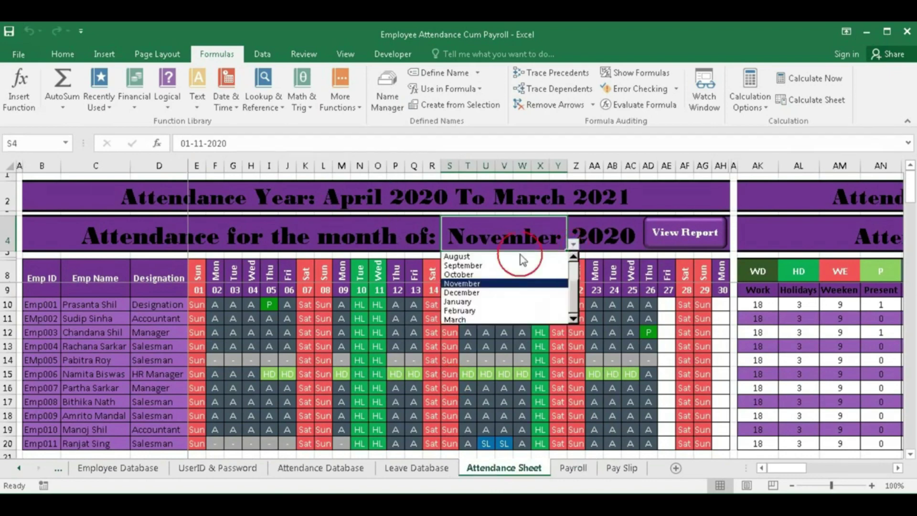
pyautogui.click(475, 289)
pyautogui.click(676, 234)
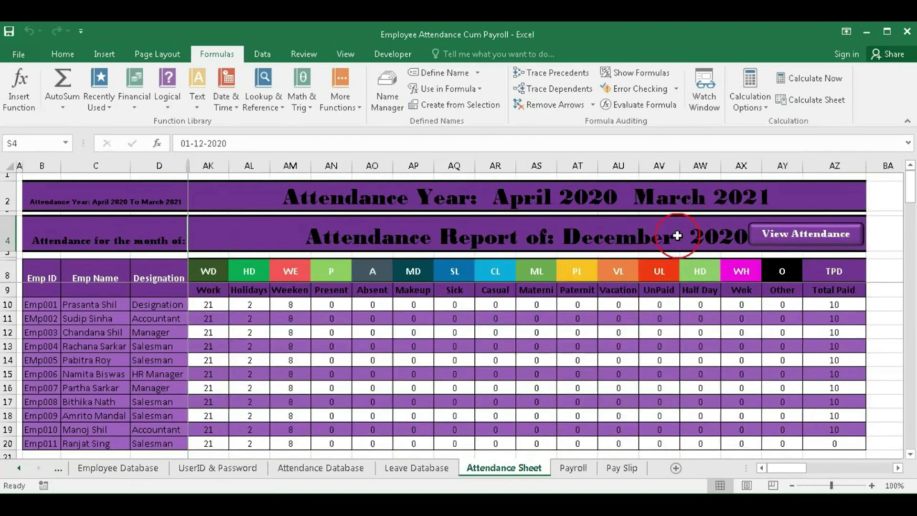
# - Export the December payroll salary view as a PDF named December 2020
pyautogui.click(573, 468)
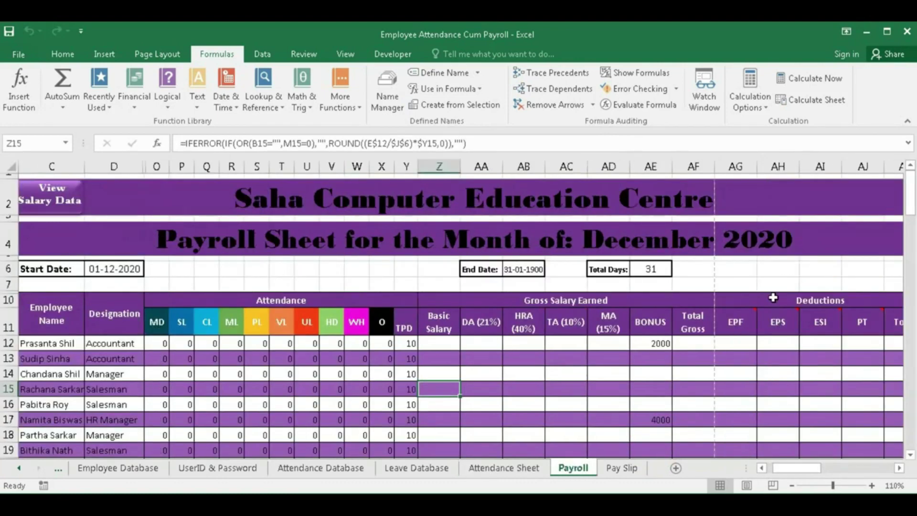
pyautogui.click(50, 196)
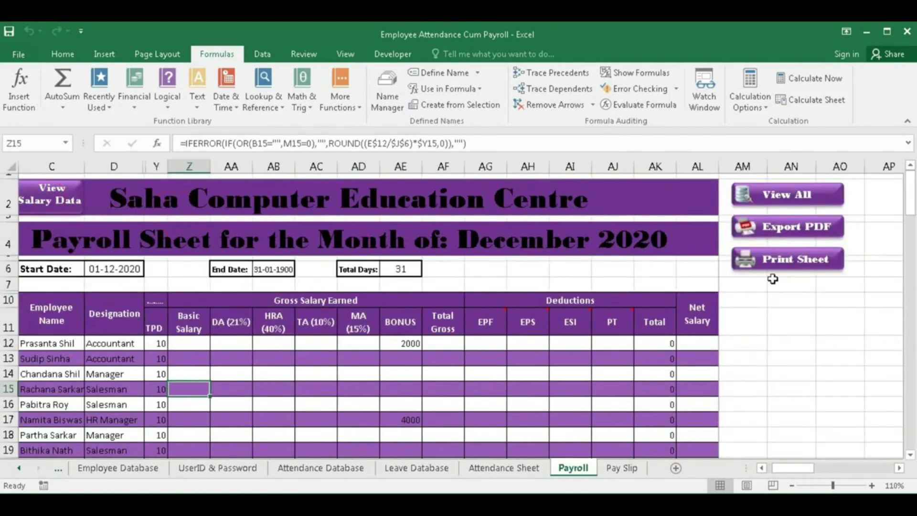
pyautogui.click(787, 229)
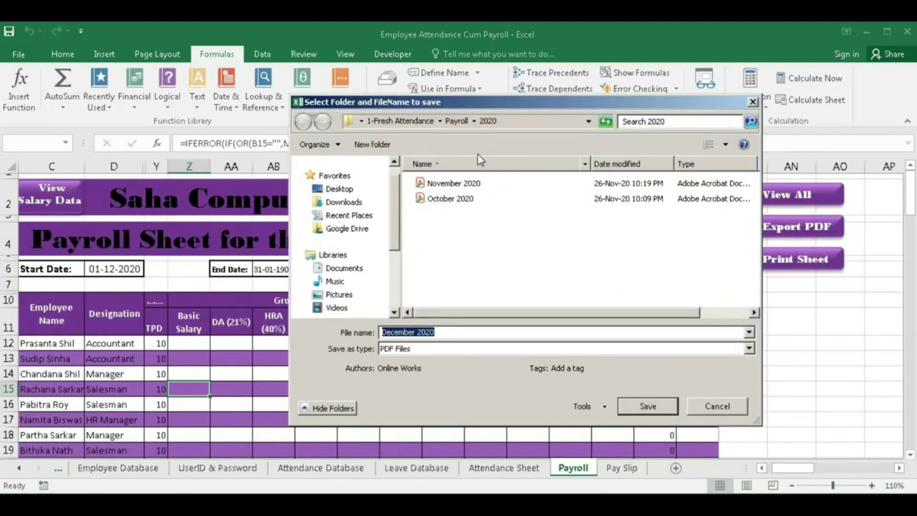
pyautogui.click(662, 405)
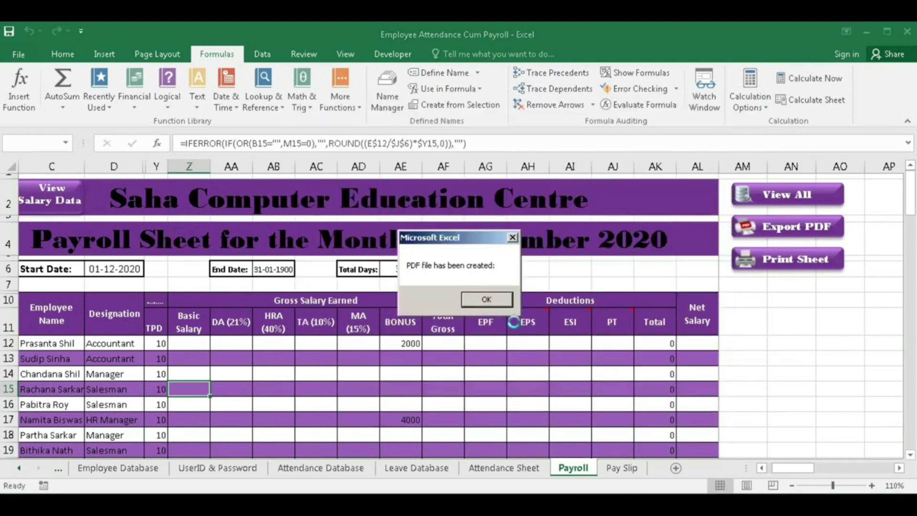
pyautogui.click(489, 300)
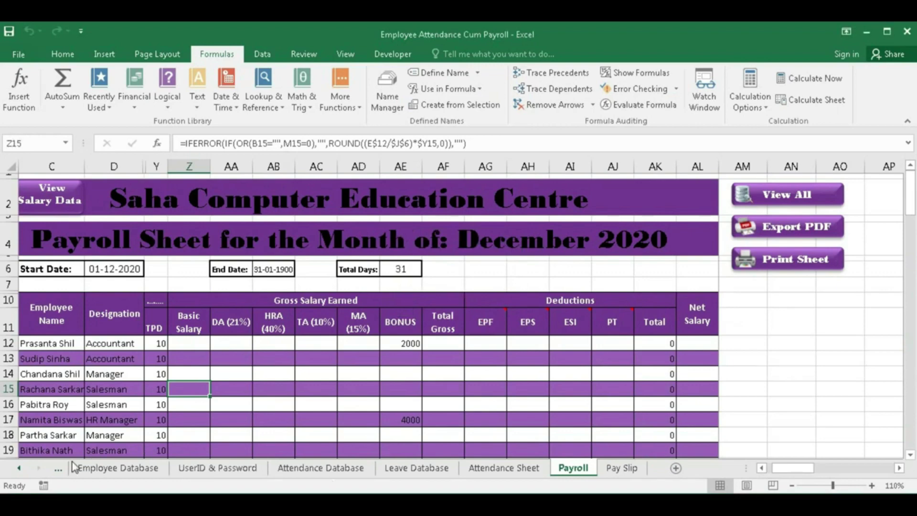
# - Change the Settings period start date to 01-04-21 for the 2021–22 attendance year
pyautogui.click(58, 468)
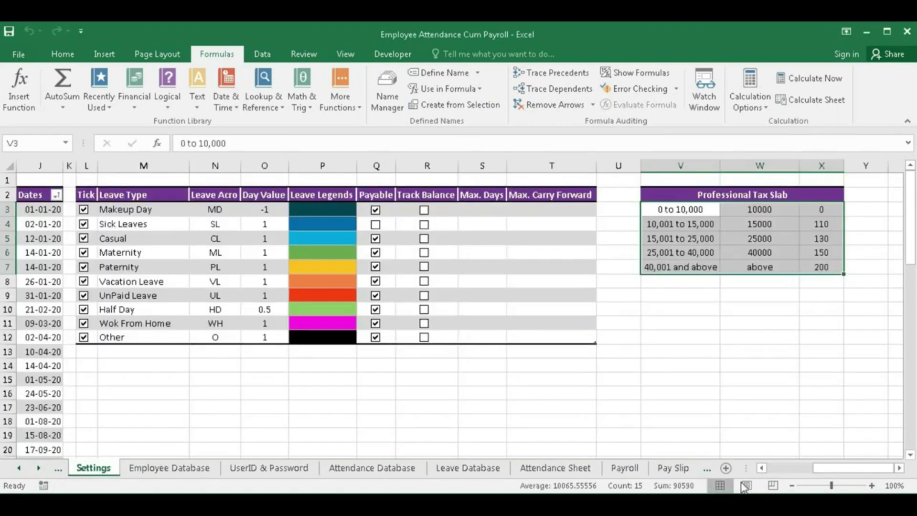
pyautogui.moveTo(819, 468); pyautogui.dragTo(645, 432)
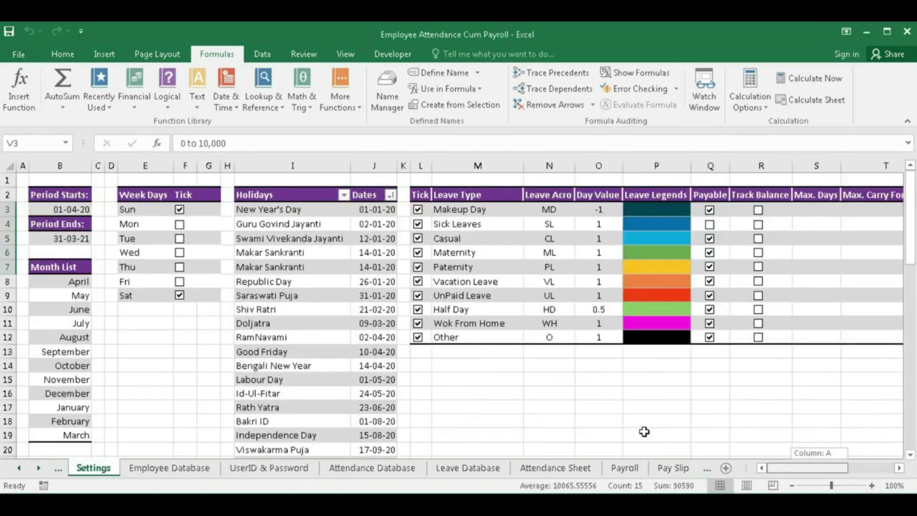
pyautogui.click(67, 209)
pyautogui.doubleClick(72, 209)
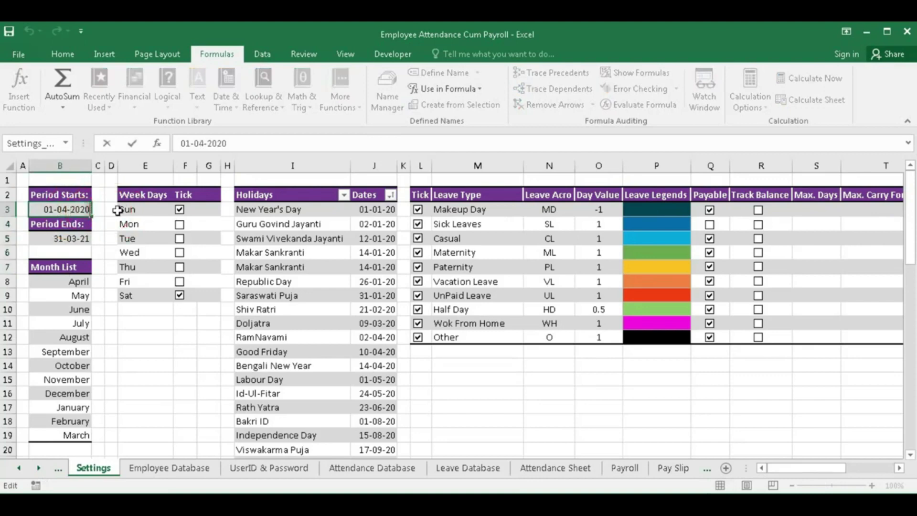
pyautogui.press('Return')
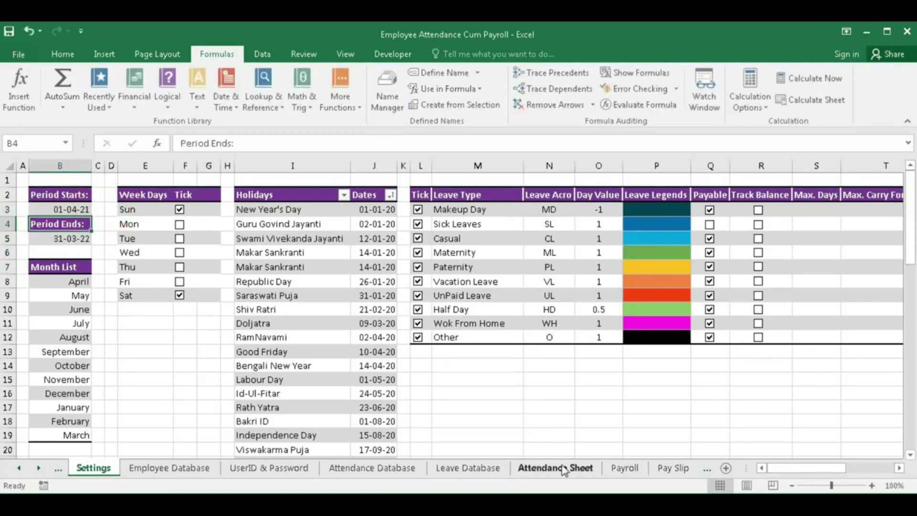
# - Pick October as the attendance month and bring up the October 2021 Payroll sheet
pyautogui.click(555, 468)
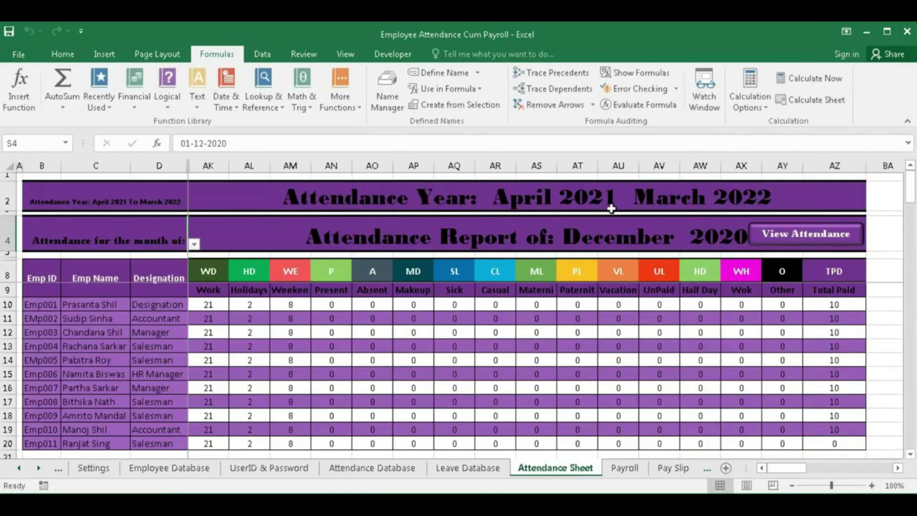
pyautogui.click(631, 241)
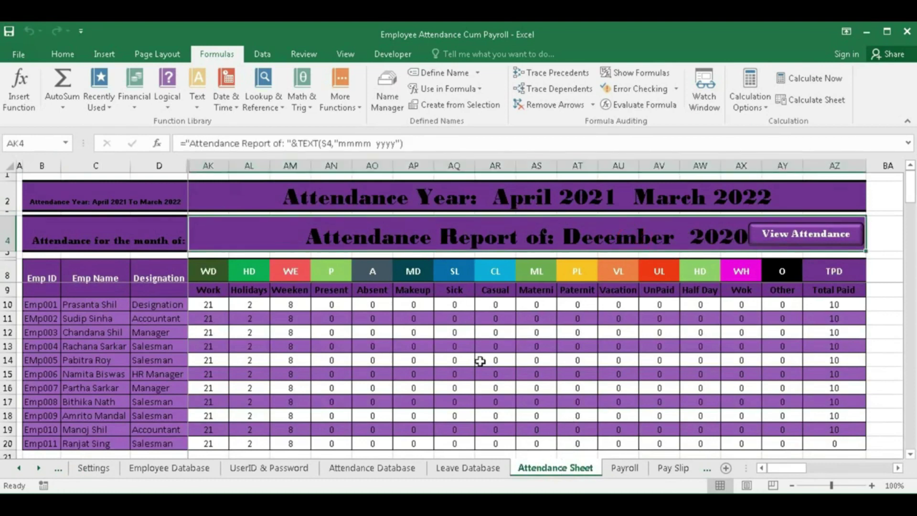
pyautogui.moveTo(796, 471); pyautogui.dragTo(753, 470)
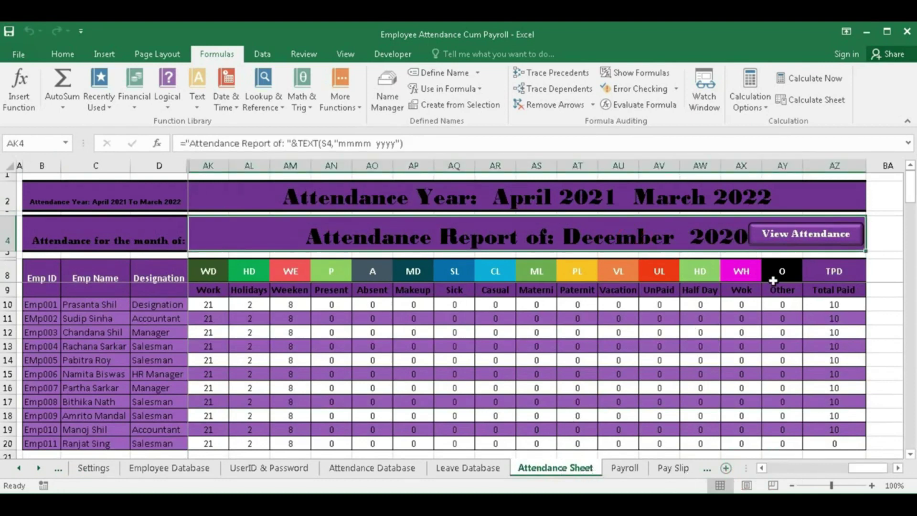
pyautogui.click(790, 244)
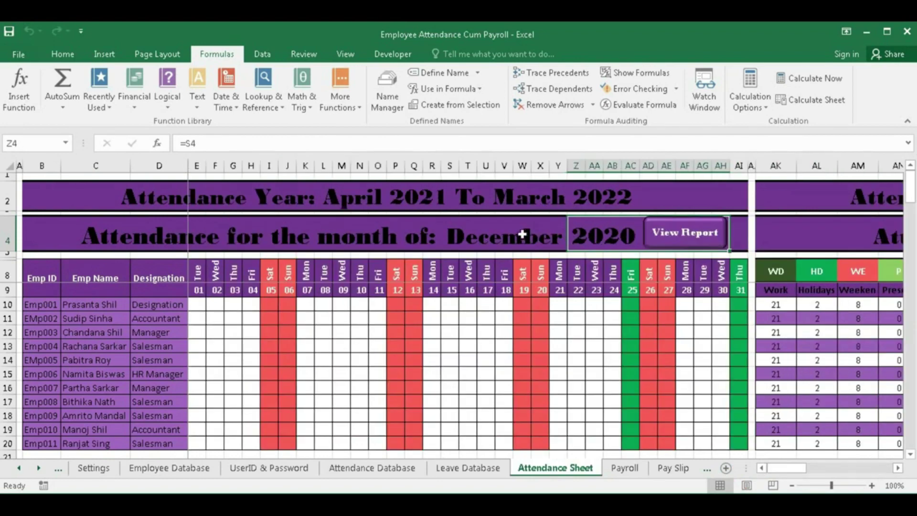
pyautogui.click(522, 235)
pyautogui.click(572, 244)
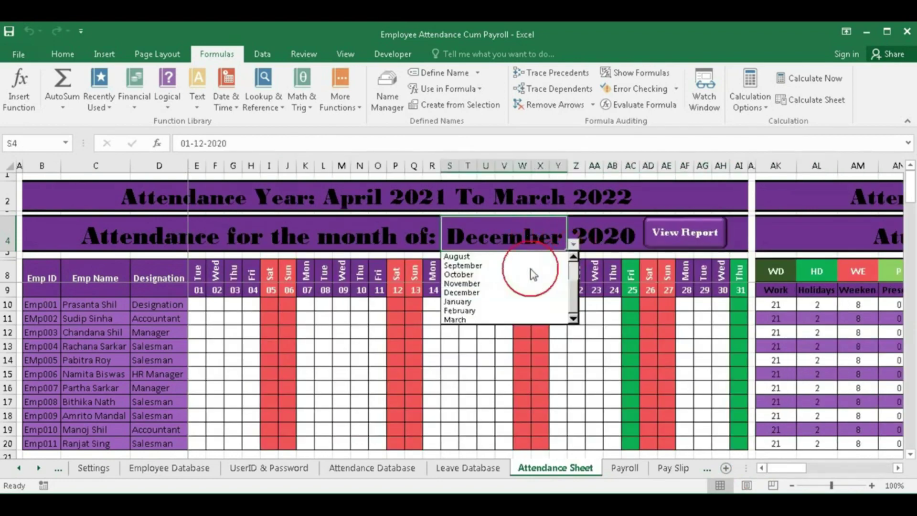
pyautogui.click(509, 275)
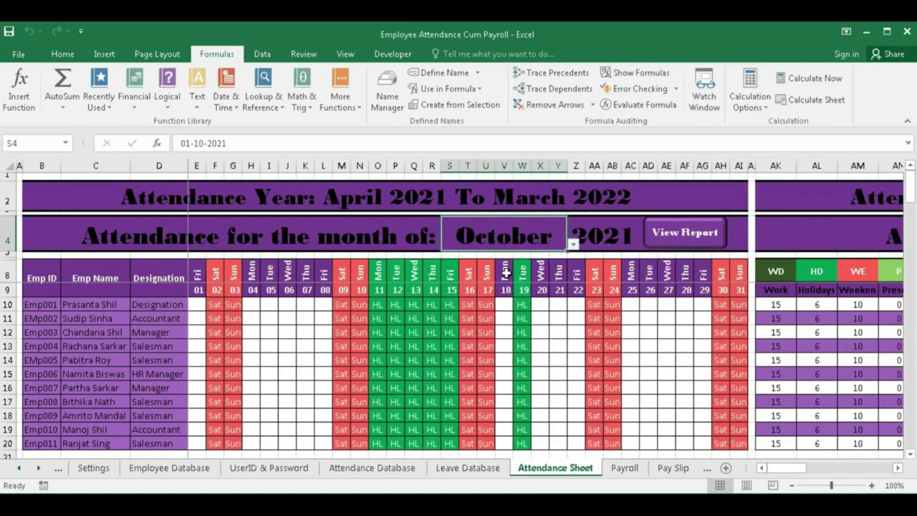
pyautogui.click(628, 468)
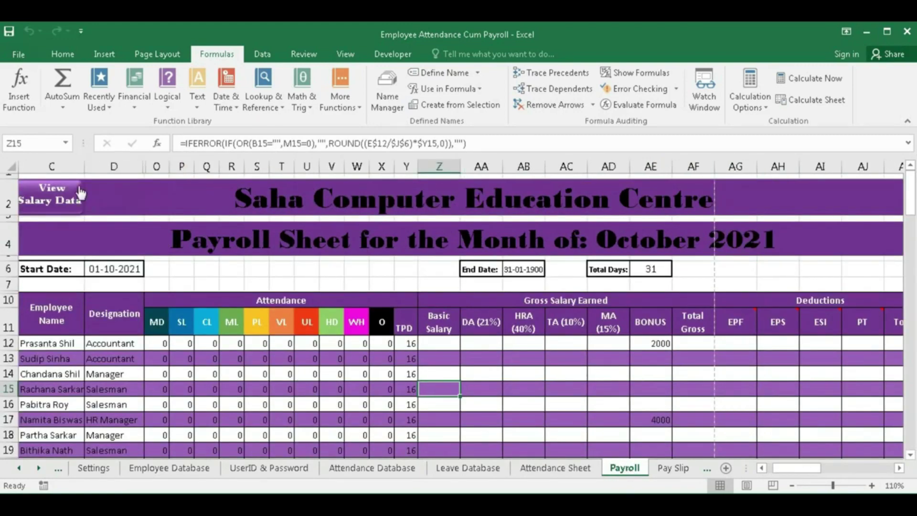
# - Save the October 2021 payroll salary view as a PDF in the Payroll 2021 folder
pyautogui.click(317, 240)
pyautogui.click(775, 234)
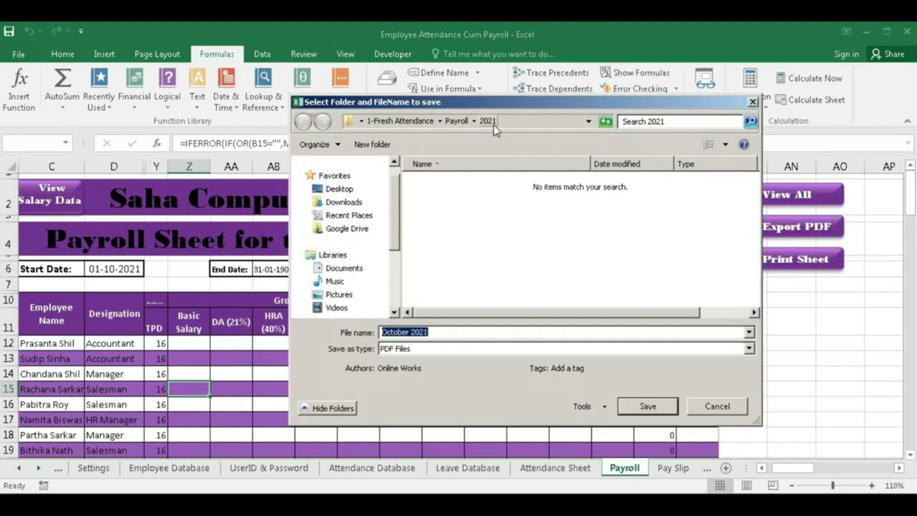
pyautogui.click(648, 407)
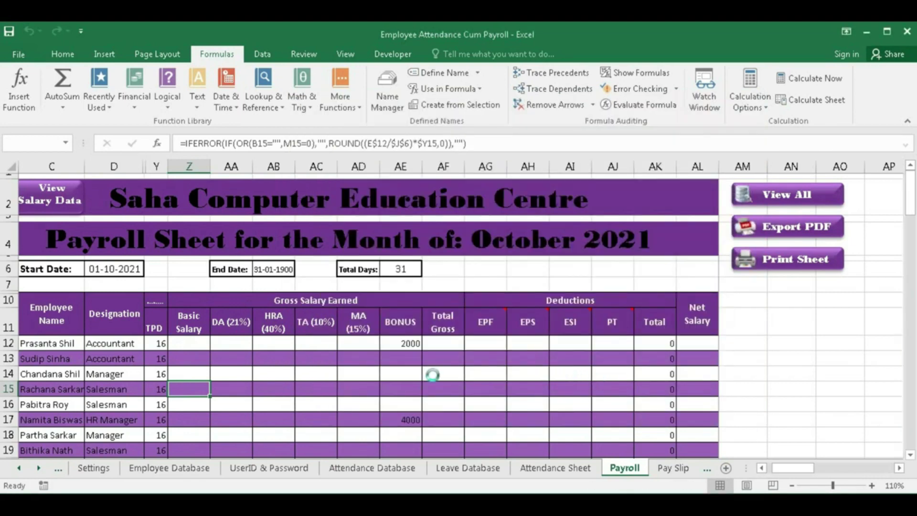
pyautogui.click(487, 302)
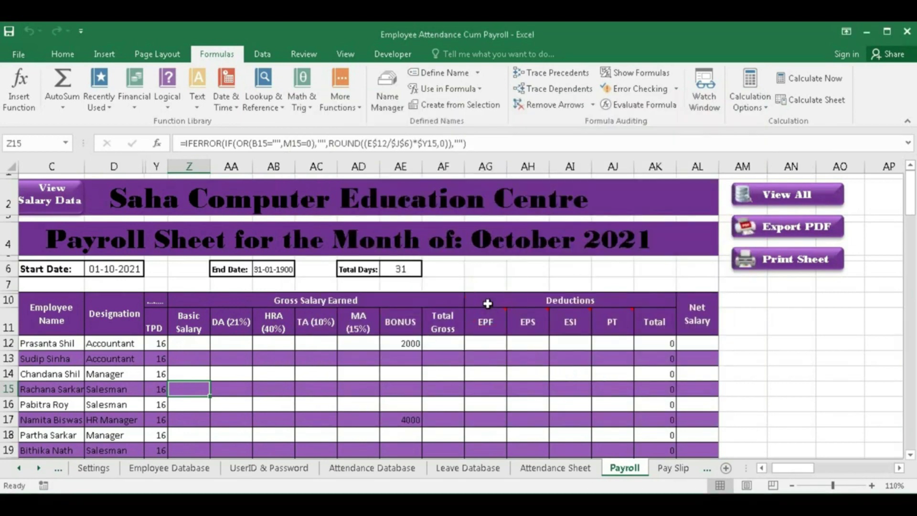